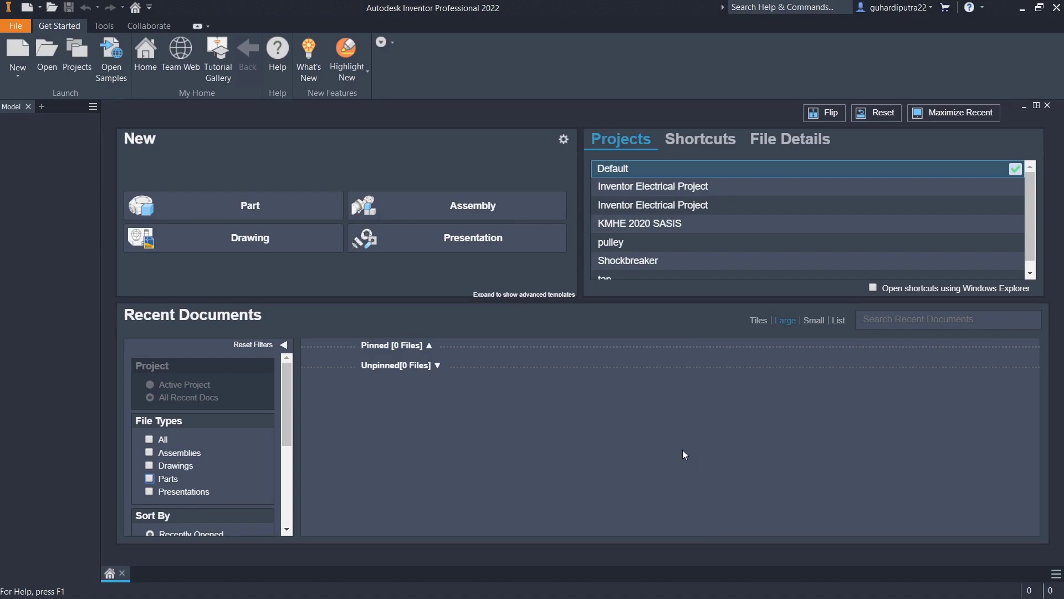
# Create a new part, Part1, from the en-US Metric Standard (mm).ipt template.
pyautogui.click(18, 74)
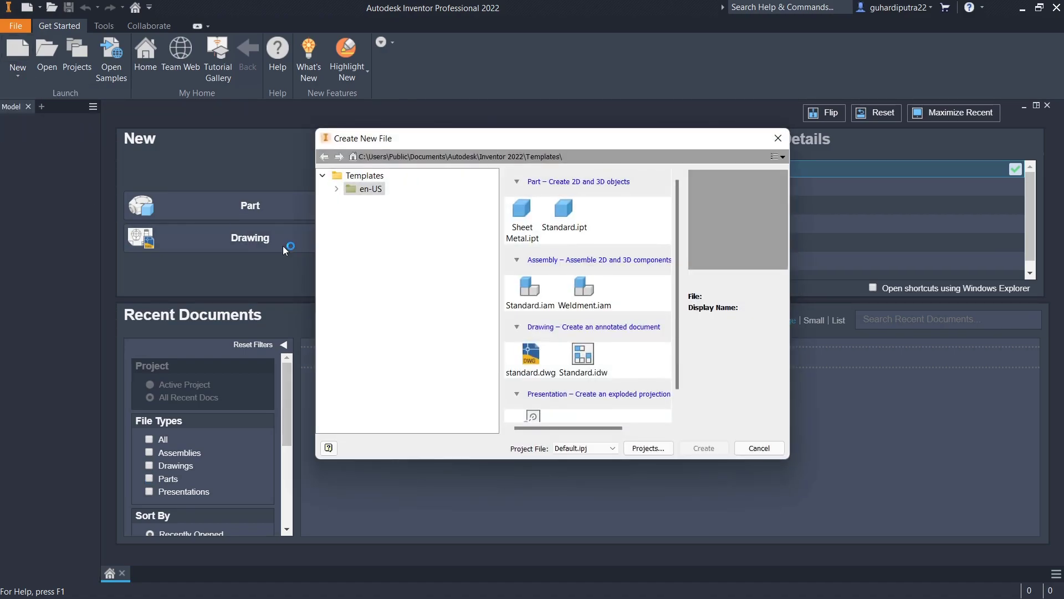
pyautogui.click(337, 188)
pyautogui.click(382, 215)
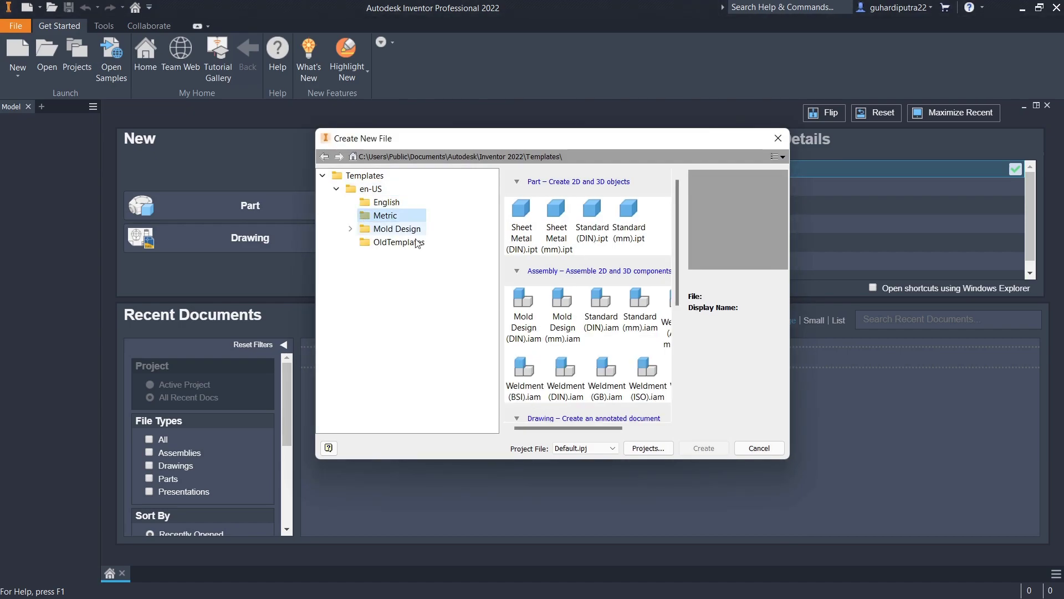
pyautogui.click(627, 219)
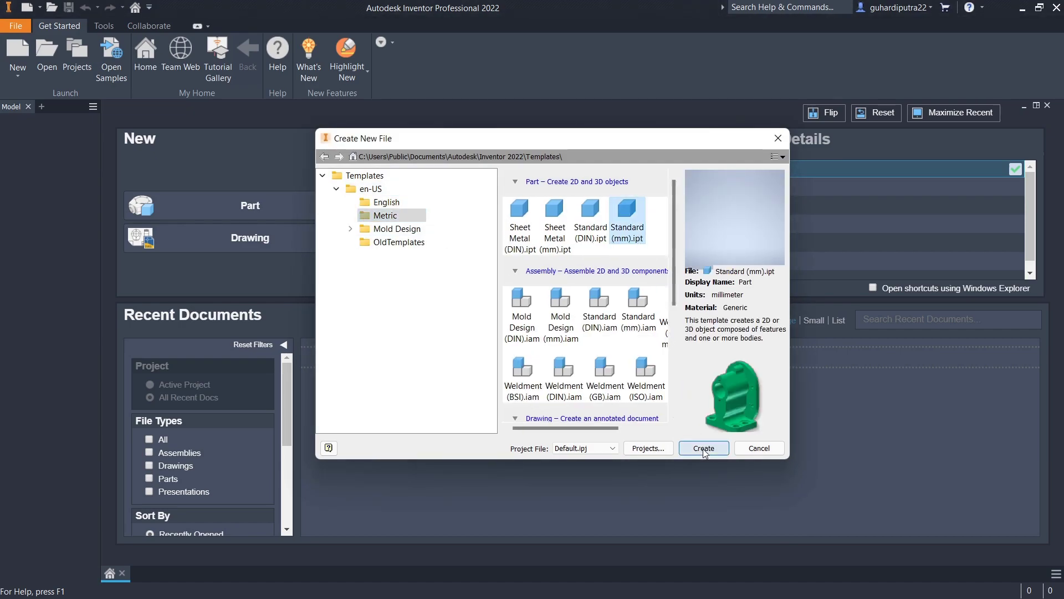
pyautogui.click(704, 452)
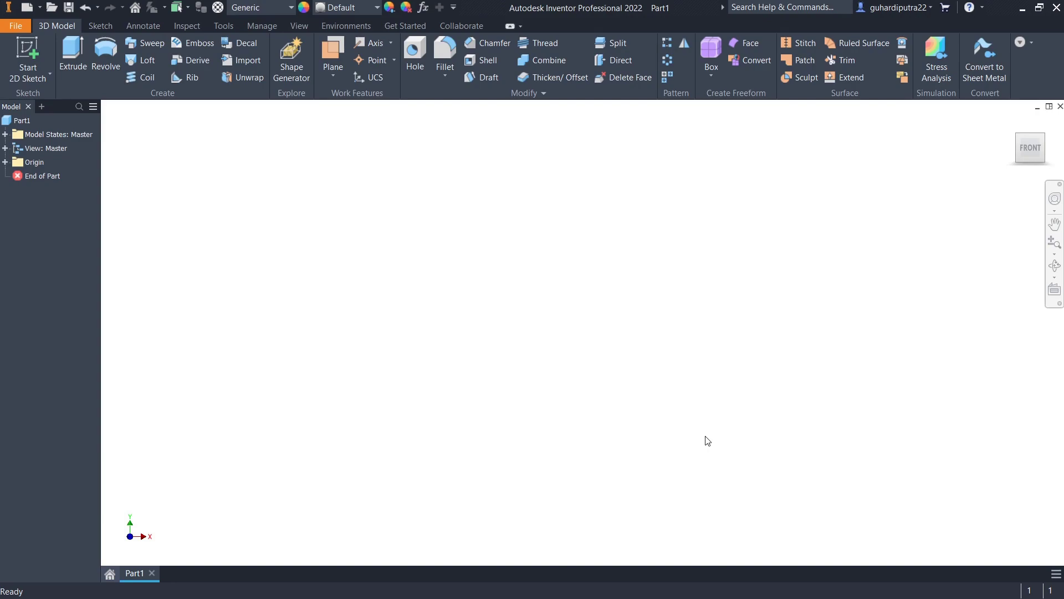
# Start a 2D sketch on an origin plane and draw a circle centred on the origin.
pyautogui.click(49, 73)
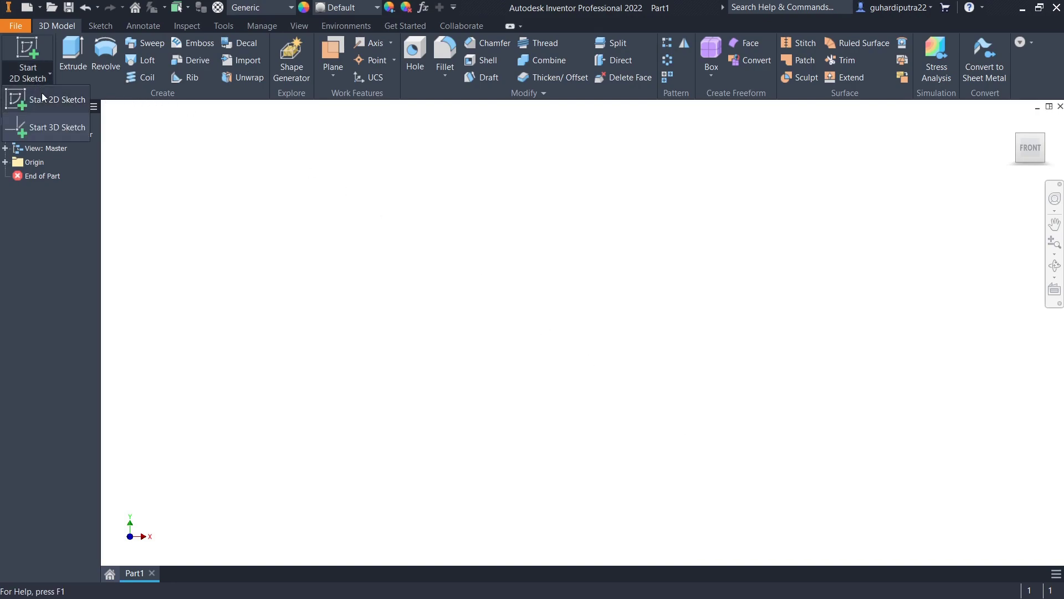
pyautogui.click(42, 103)
pyautogui.click(492, 253)
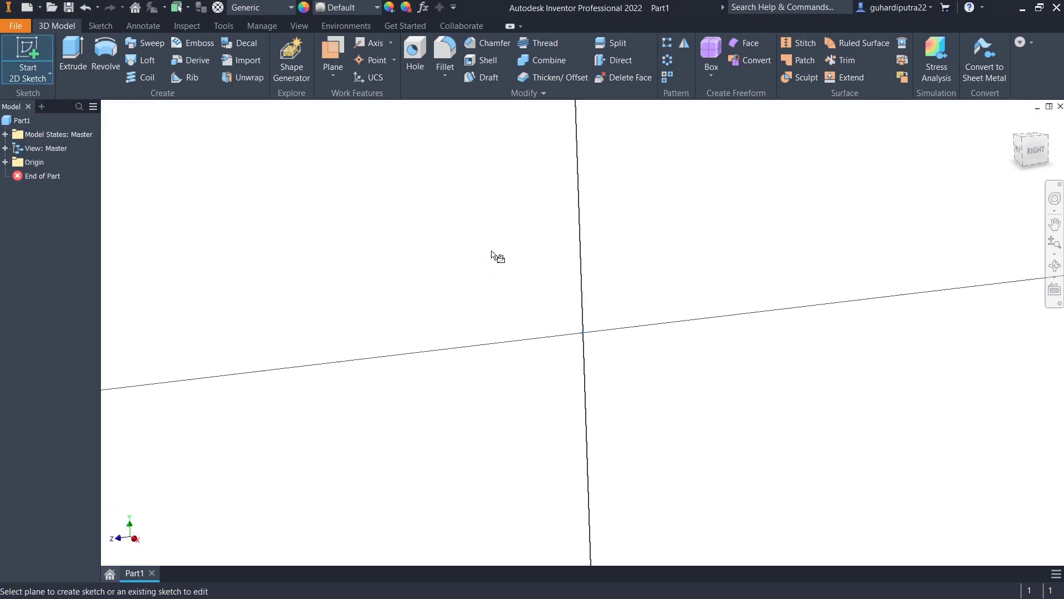
pyautogui.click(105, 50)
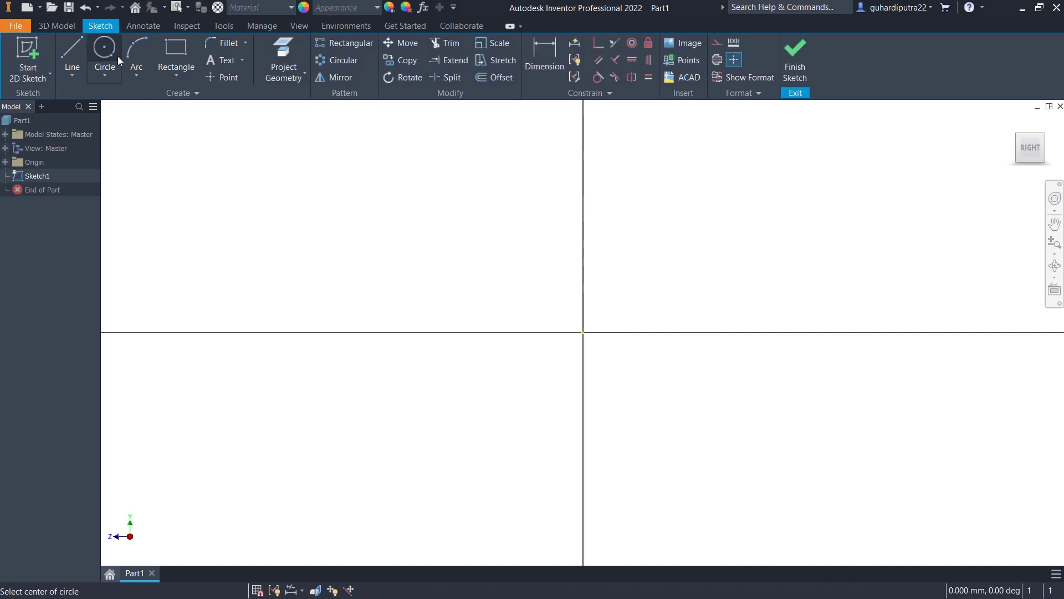
pyautogui.click(583, 333)
pyautogui.click(520, 256)
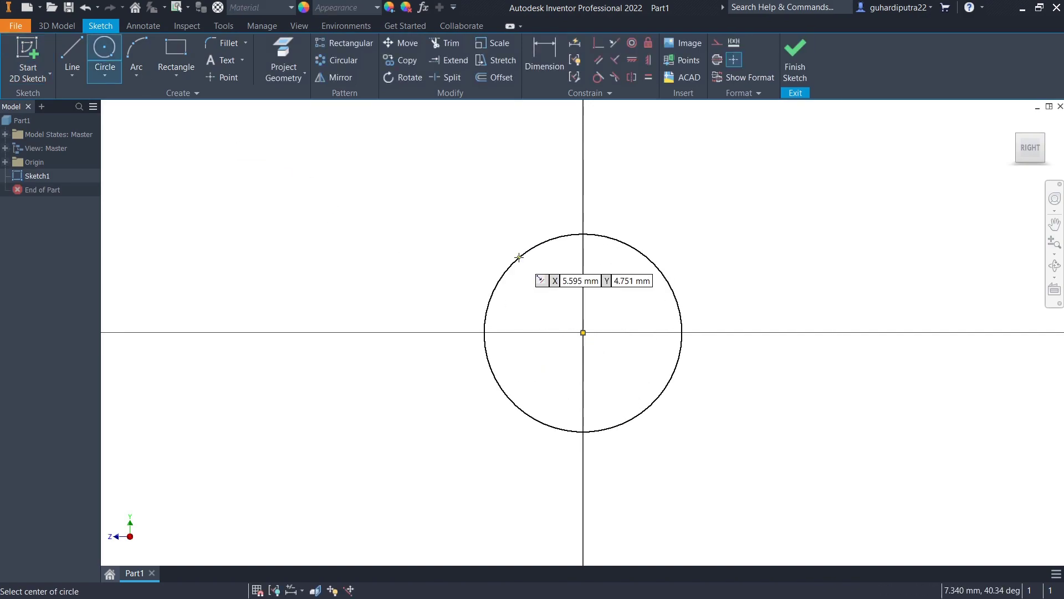
# Dimension the circle's diameter to 12 mm and finish the sketch.
pyautogui.rightClick(753, 243)
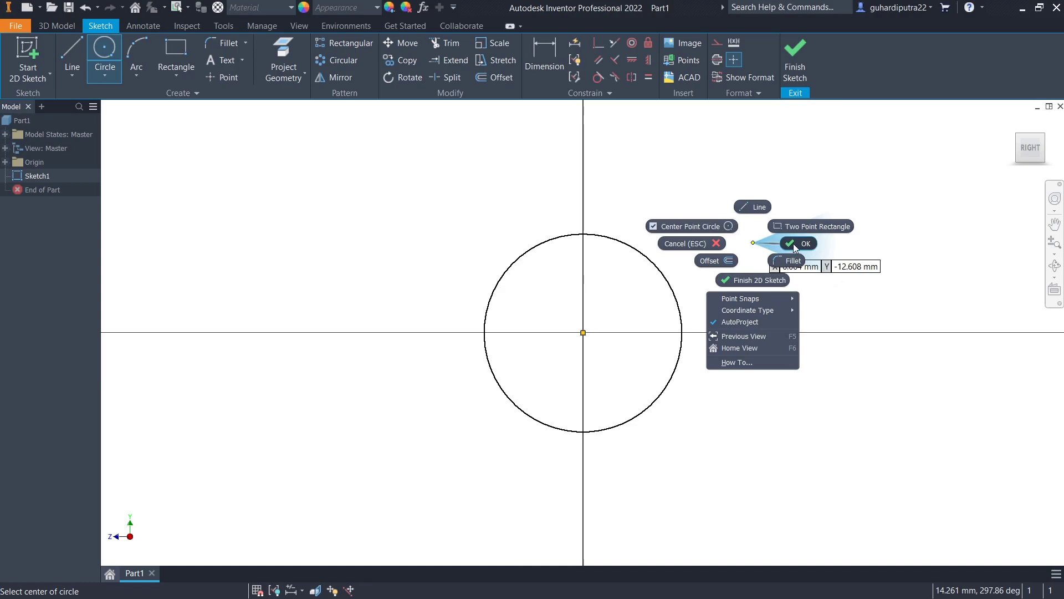
pyautogui.click(545, 58)
pyautogui.click(623, 243)
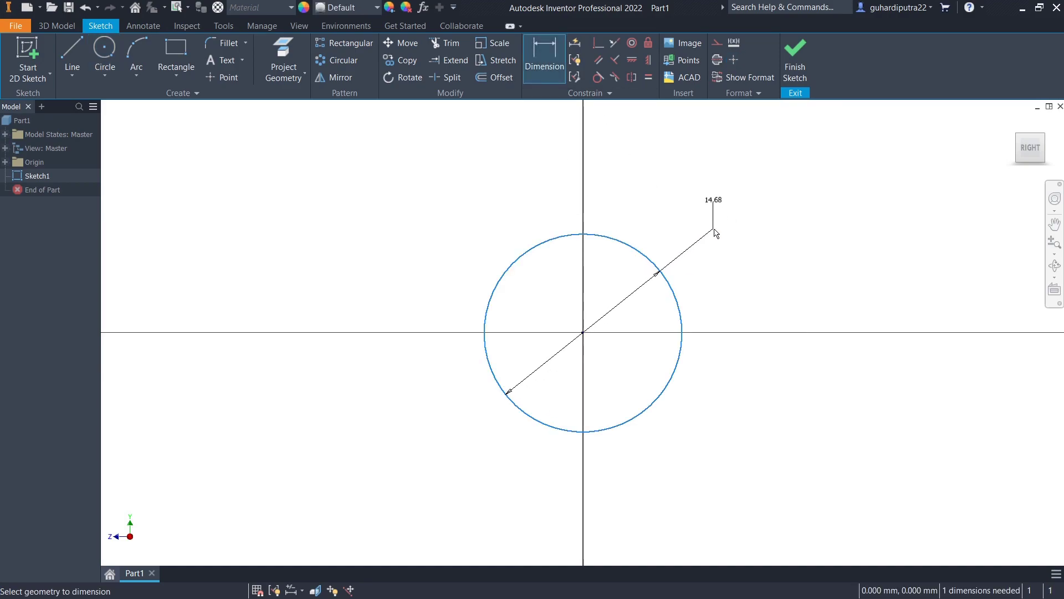
pyautogui.click(716, 232)
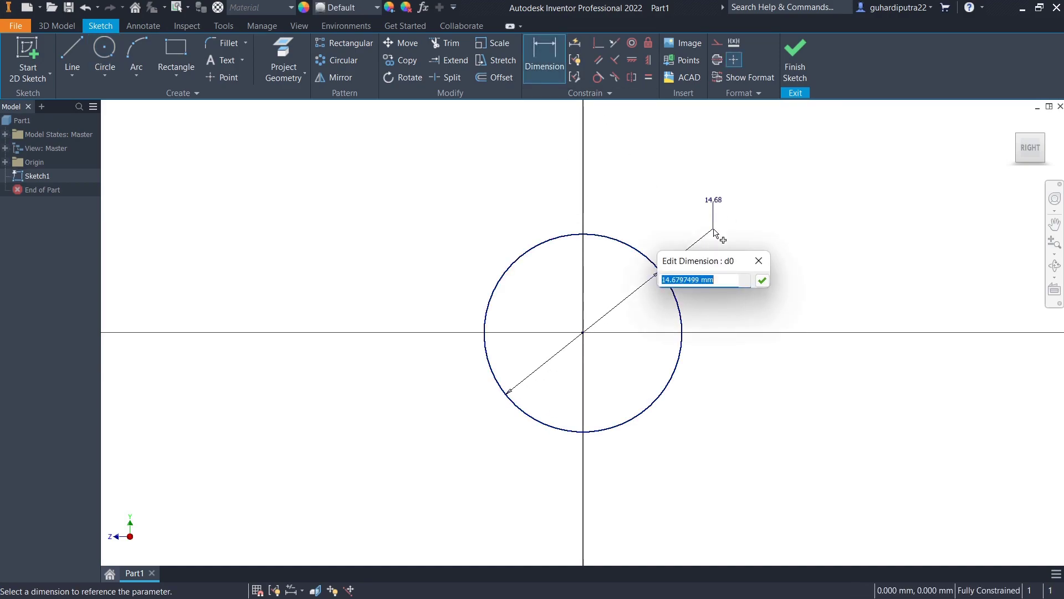
pyautogui.write('12')
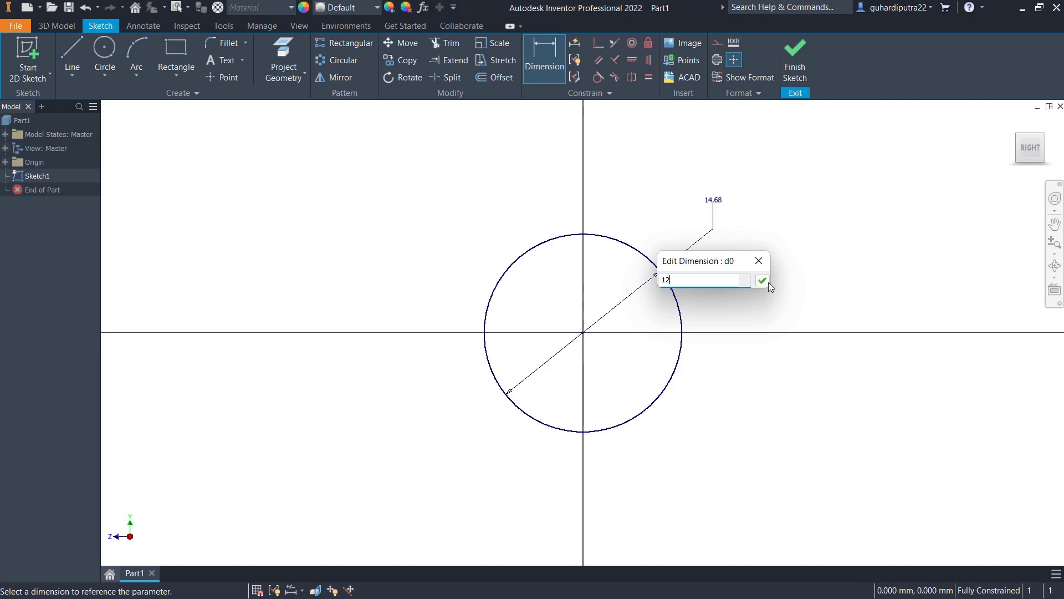
pyautogui.click(765, 283)
pyautogui.click(795, 58)
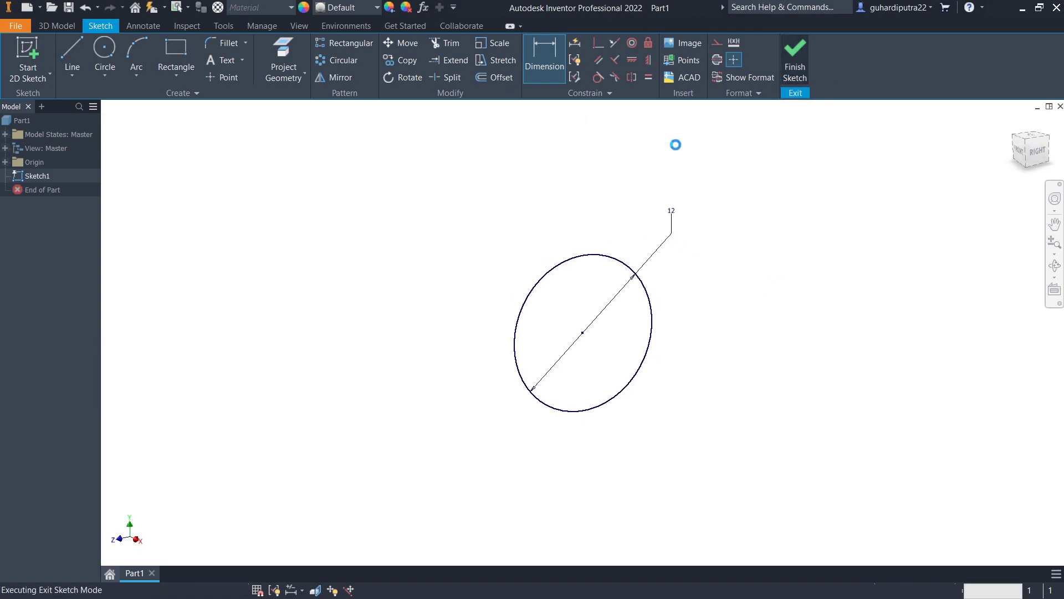
# Extrude the 12 mm circle symmetrically by 137 mm into a solid rod, Extrusion1.
pyautogui.press('e')
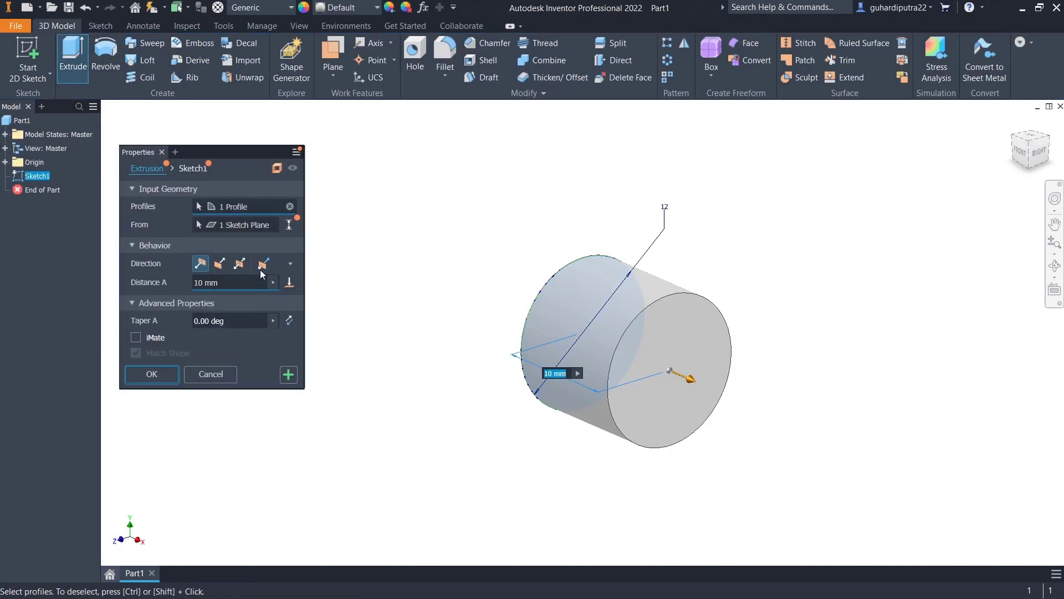
pyautogui.click(239, 263)
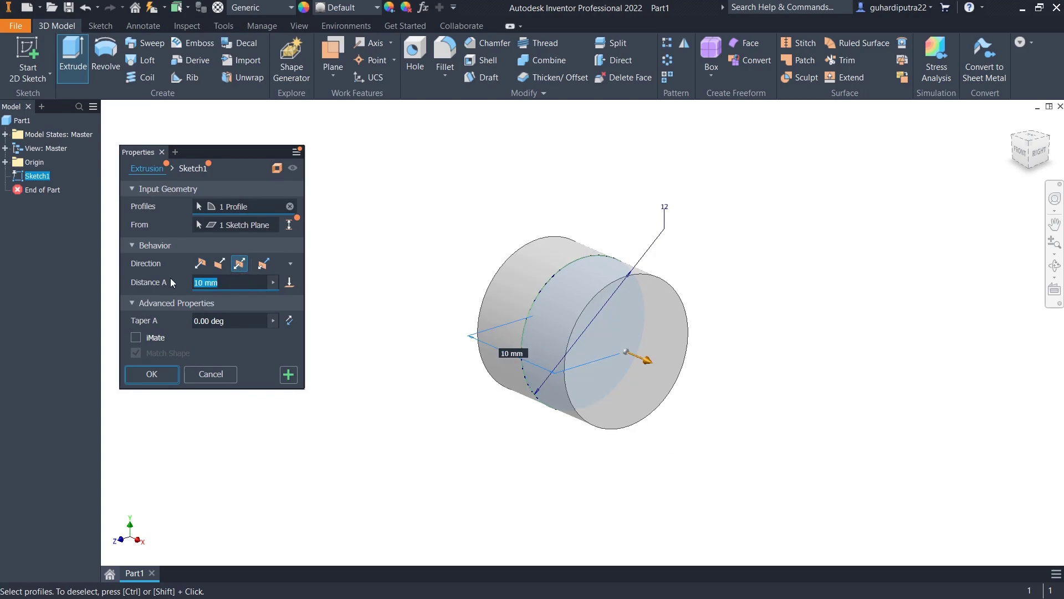
pyautogui.write('137')
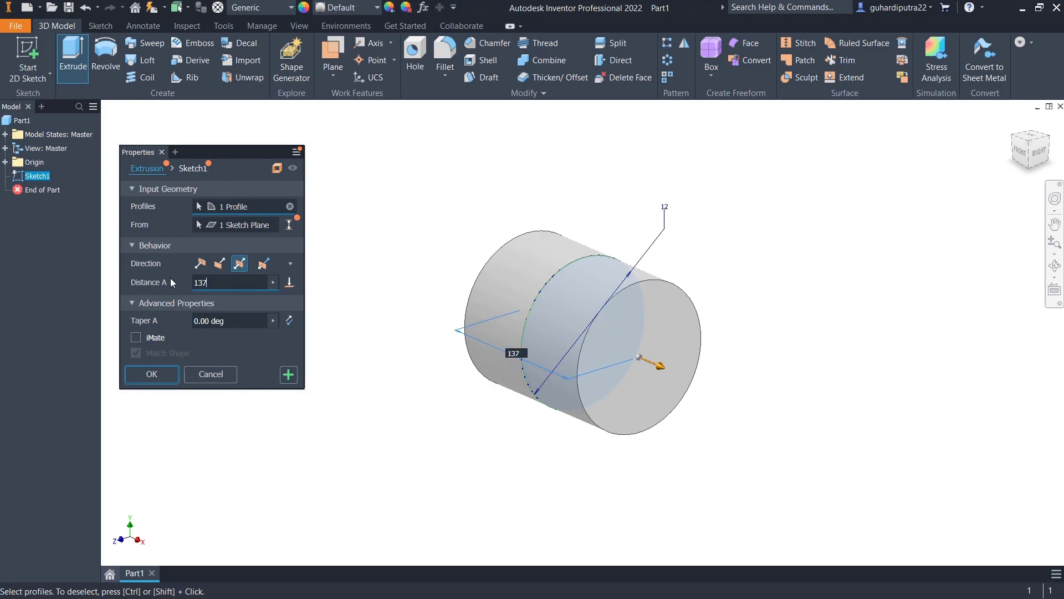
pyautogui.scroll(2, 380, 373)
pyautogui.scroll(1, 486, 374)
pyautogui.moveTo(527, 368); pyautogui.dragTo(640, 326, button='middle')
pyautogui.click(152, 374)
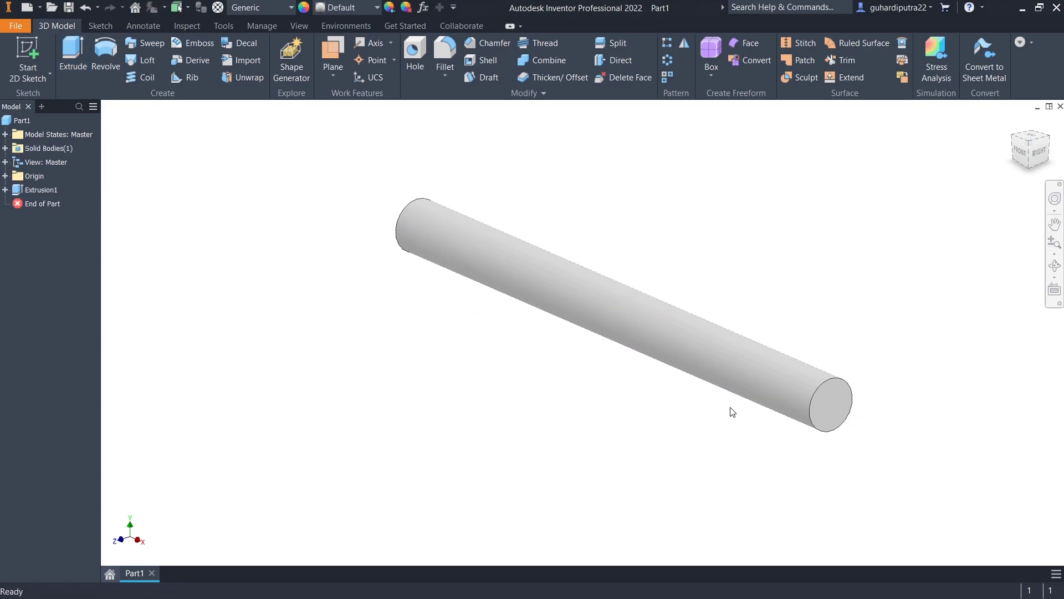
pyautogui.click(848, 416)
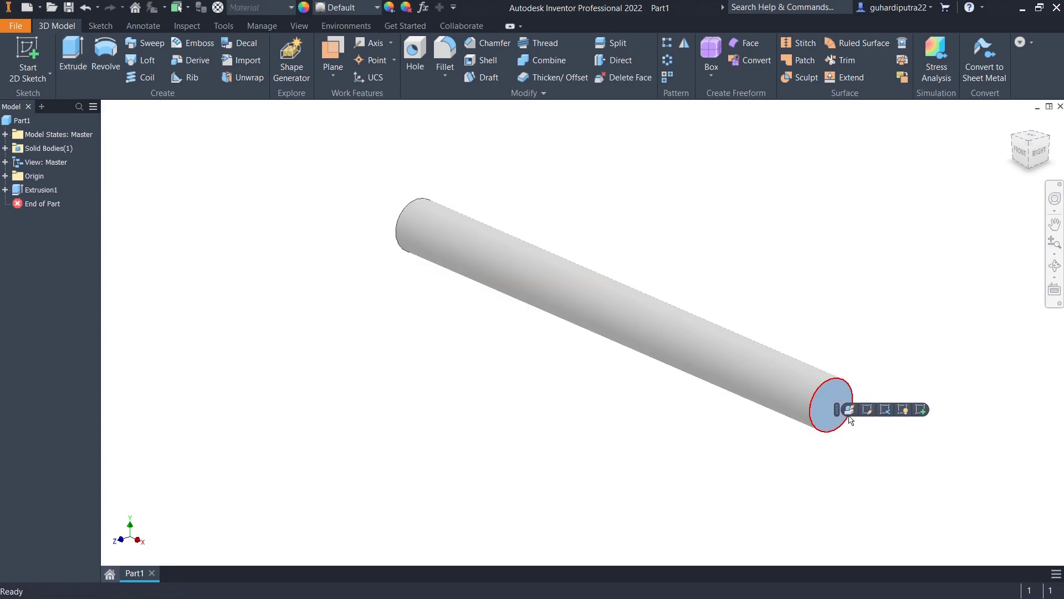
# On the rod's end face, sketch a 6 mm circle at the face centre and finish Sketch2.
pyautogui.click(931, 414)
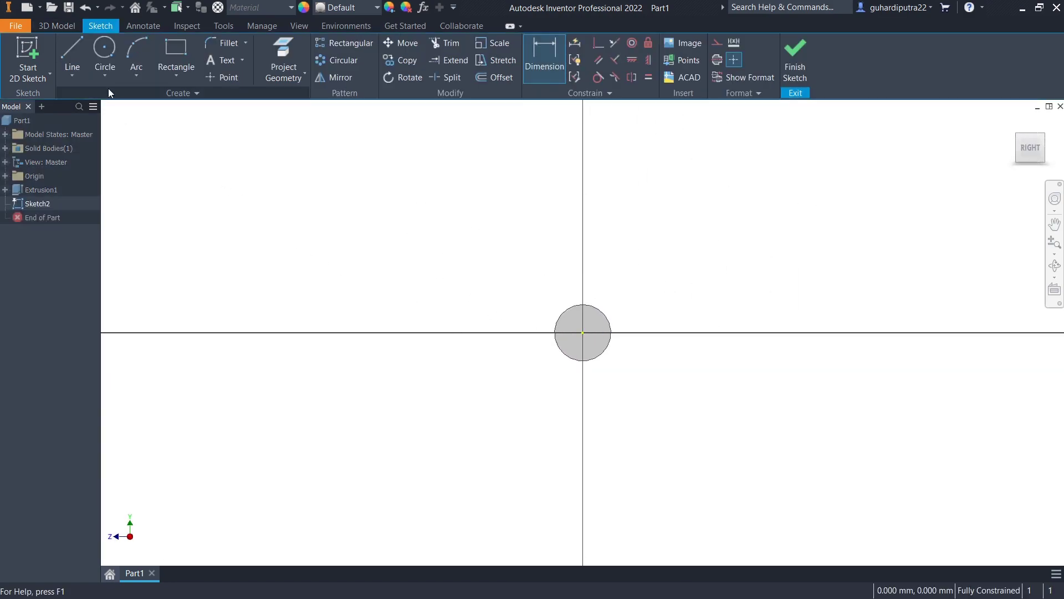
pyautogui.press('c')
pyautogui.click(583, 333)
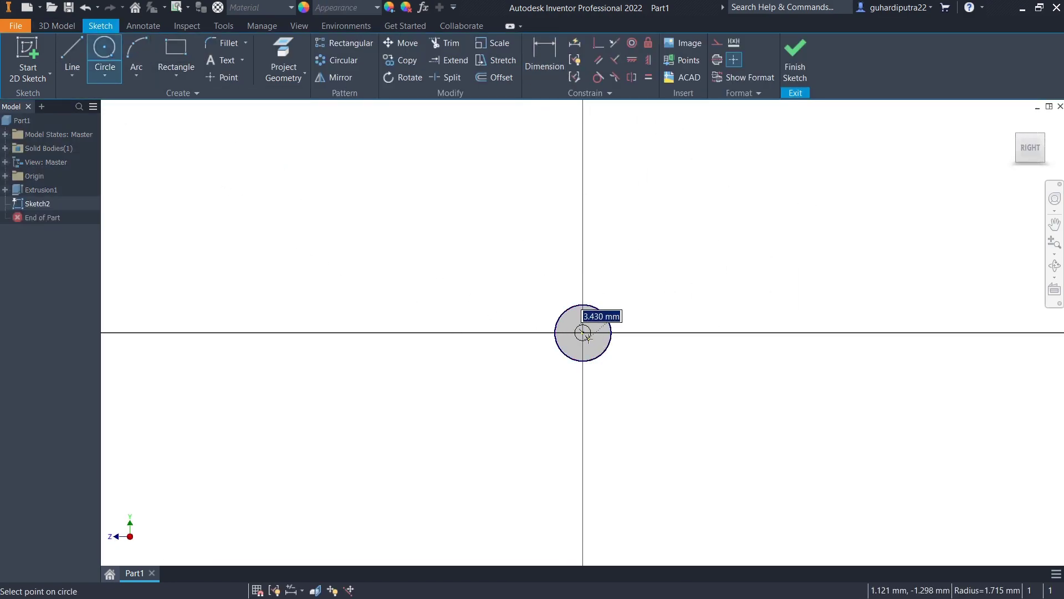
pyautogui.write('6')
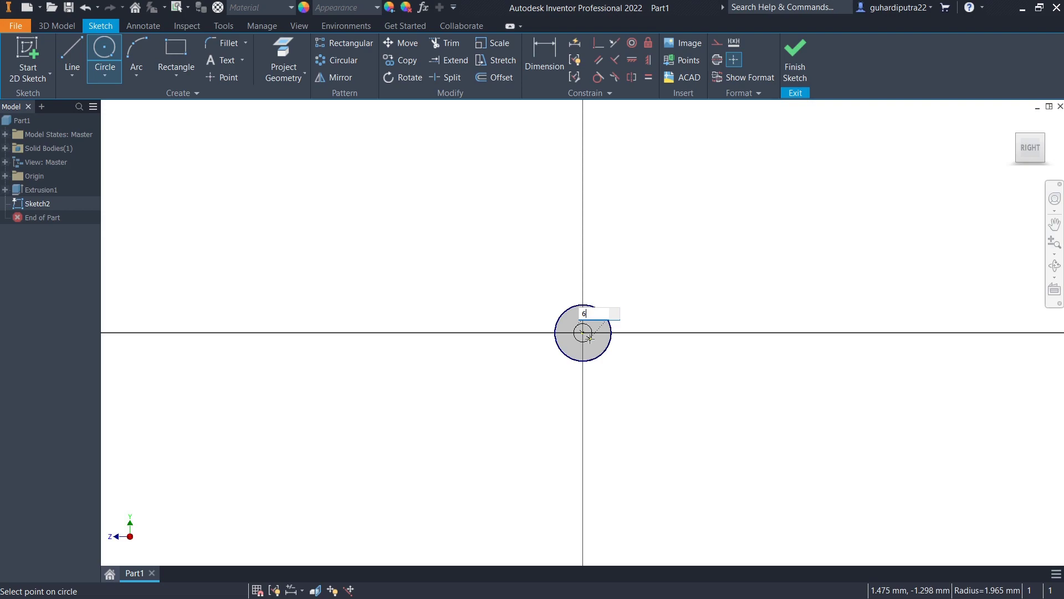
pyautogui.press('Return')
pyautogui.rightClick(674, 216)
pyautogui.click(699, 209)
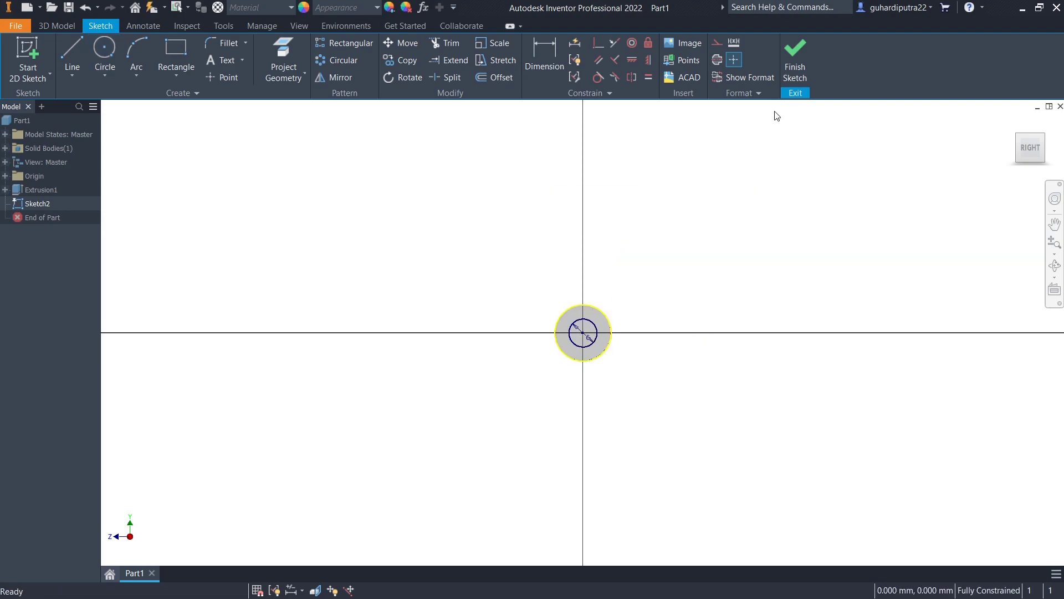
pyautogui.click(795, 61)
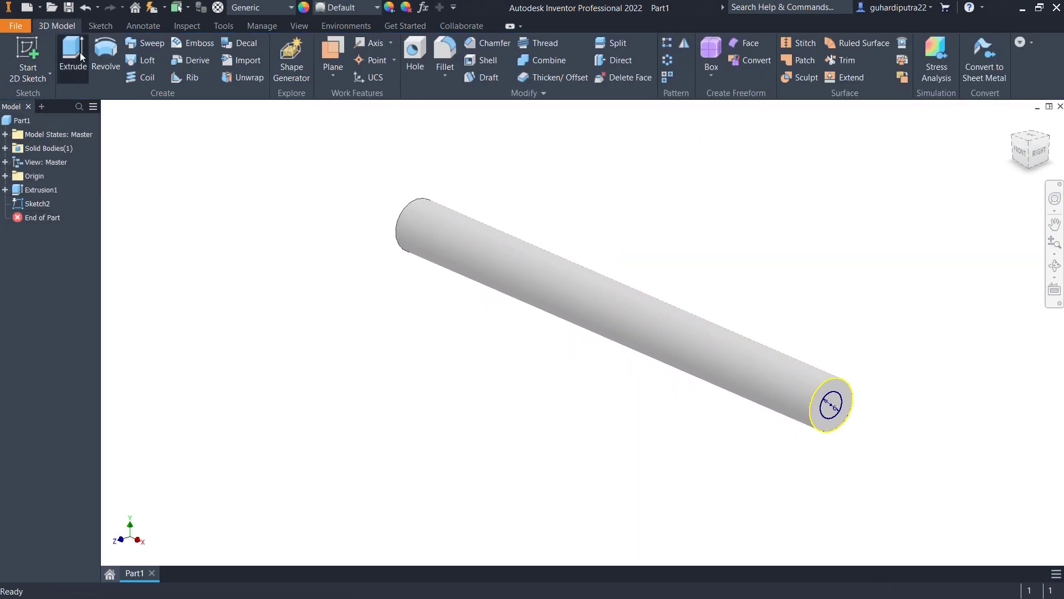
# Extrude the 6 mm circle 22 mm out from the rod's end as Extrusion2.
pyautogui.click(82, 56)
pyautogui.scroll(3, 879, 427)
pyautogui.click(780, 403)
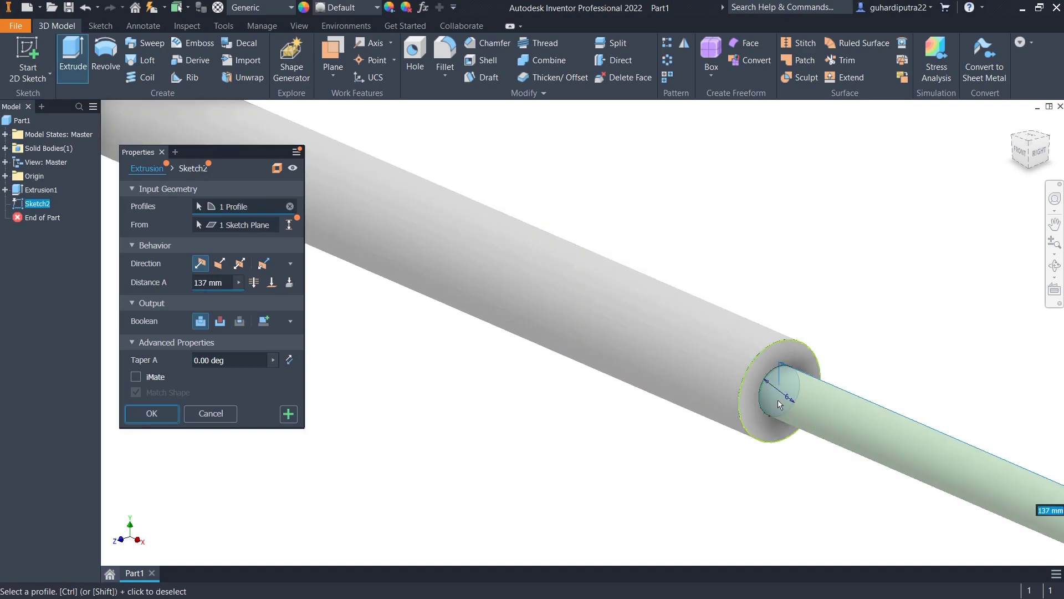
pyautogui.scroll(-4, 779, 403)
pyautogui.moveTo(224, 280); pyautogui.dragTo(197, 281)
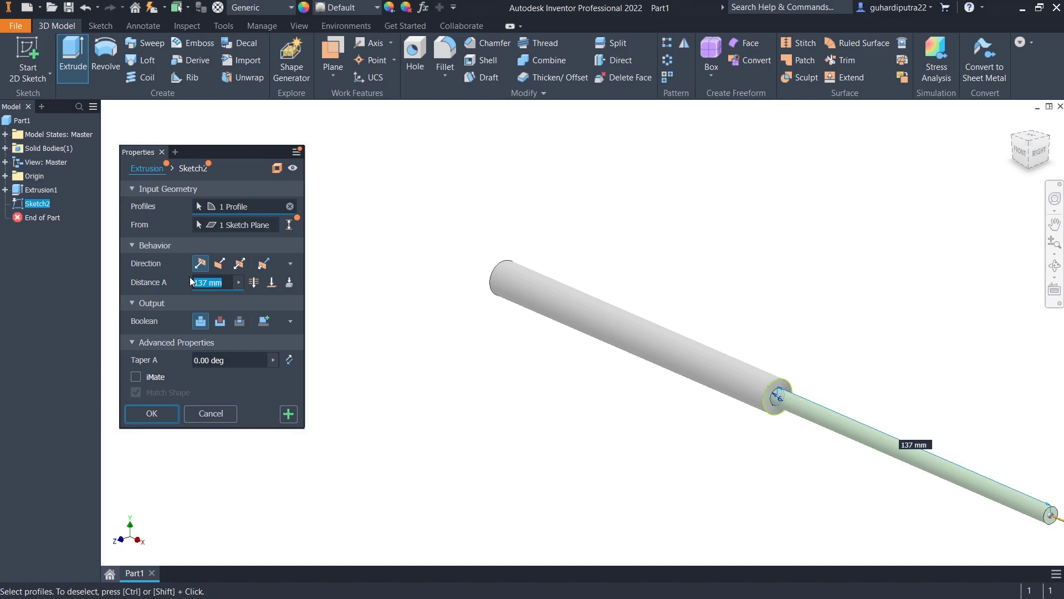
pyautogui.scroll(2, 487, 358)
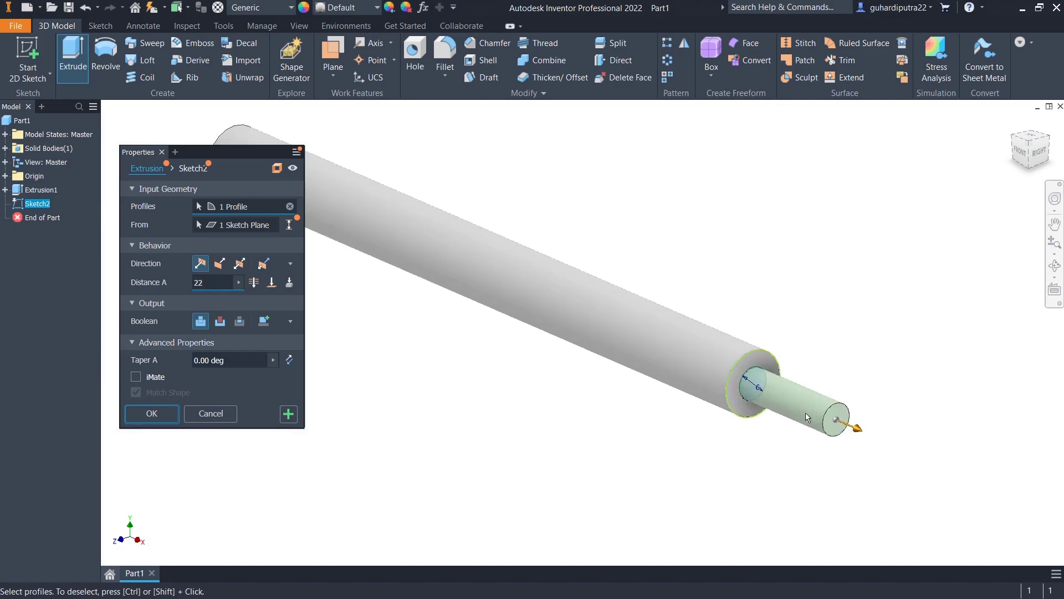
pyautogui.scroll(2, 482, 362)
pyautogui.click(143, 415)
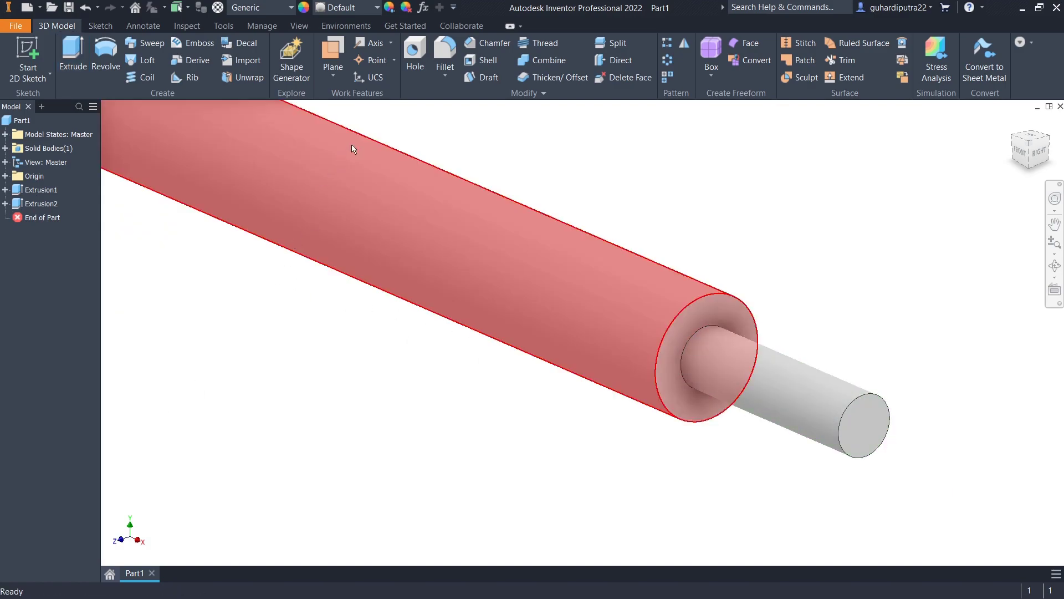
# Chamfer the pin's outer tip edge by 0.5 mm.
pyautogui.click(491, 46)
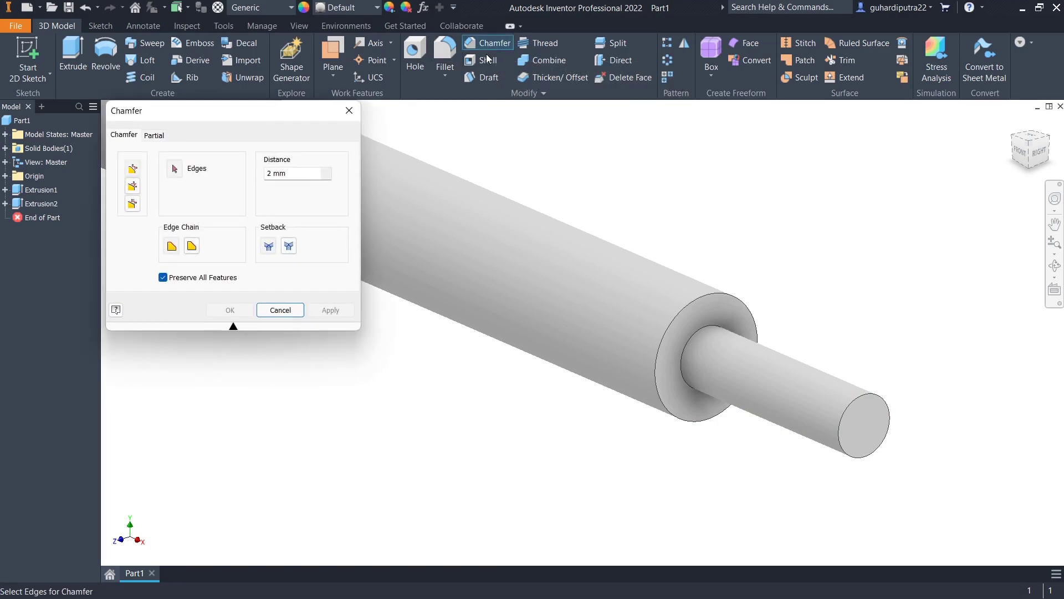
pyautogui.moveTo(286, 177); pyautogui.dragTo(257, 177)
pyautogui.write('0.5')
pyautogui.click(856, 442)
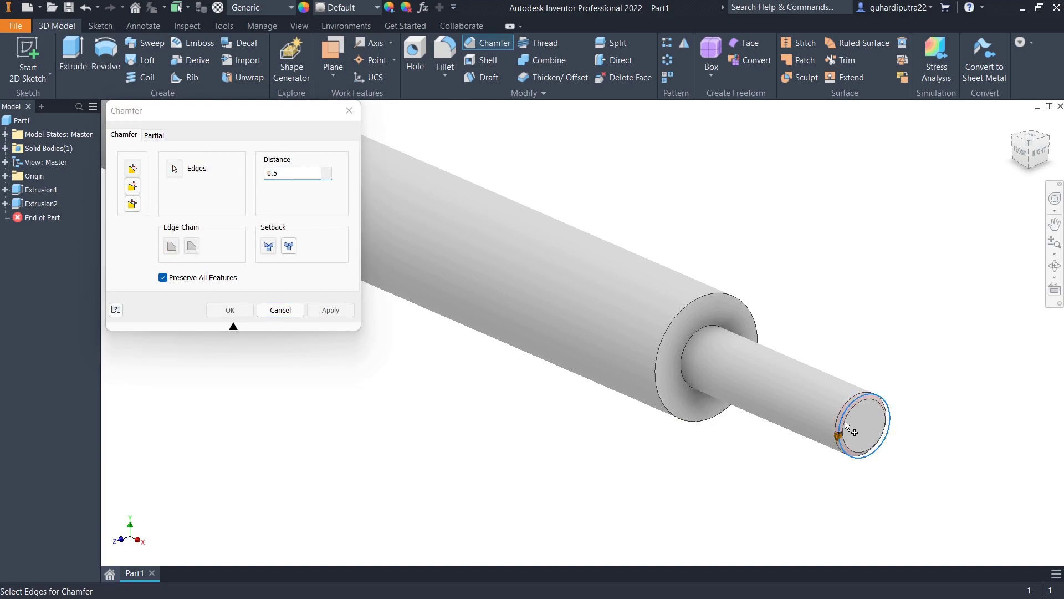
pyautogui.click(335, 309)
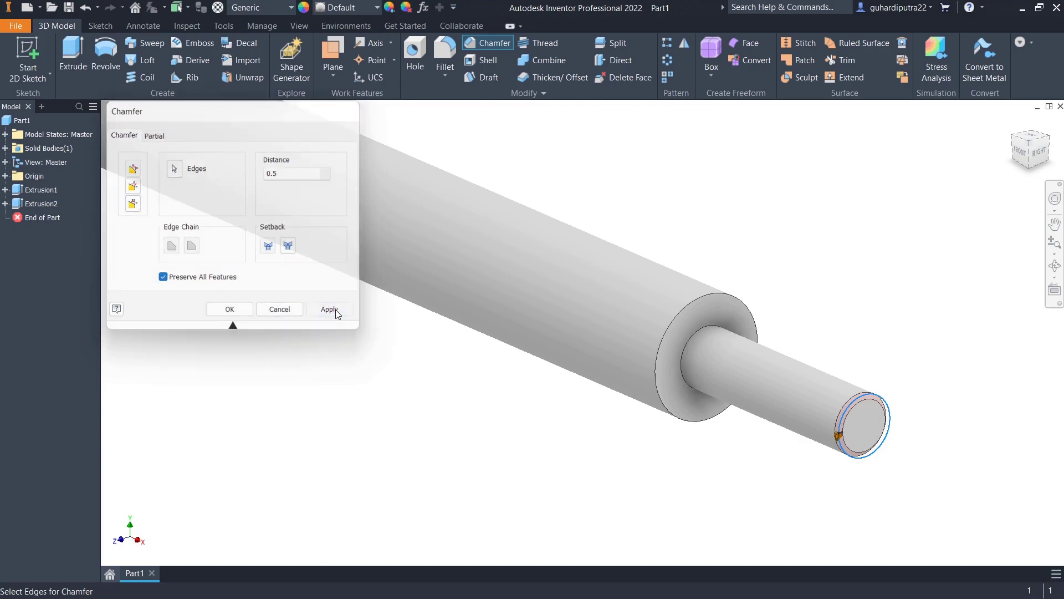
pyautogui.click(455, 62)
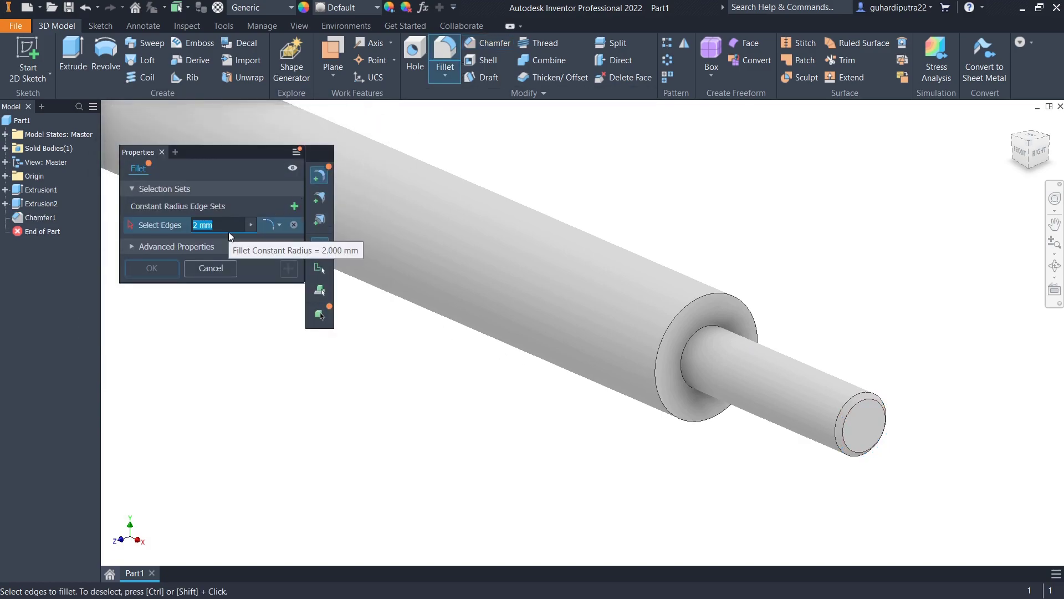
# Round the edge where the pin meets the shaft shoulder with a 0.5 mm fillet.
pyautogui.write('1')
pyautogui.click(694, 339)
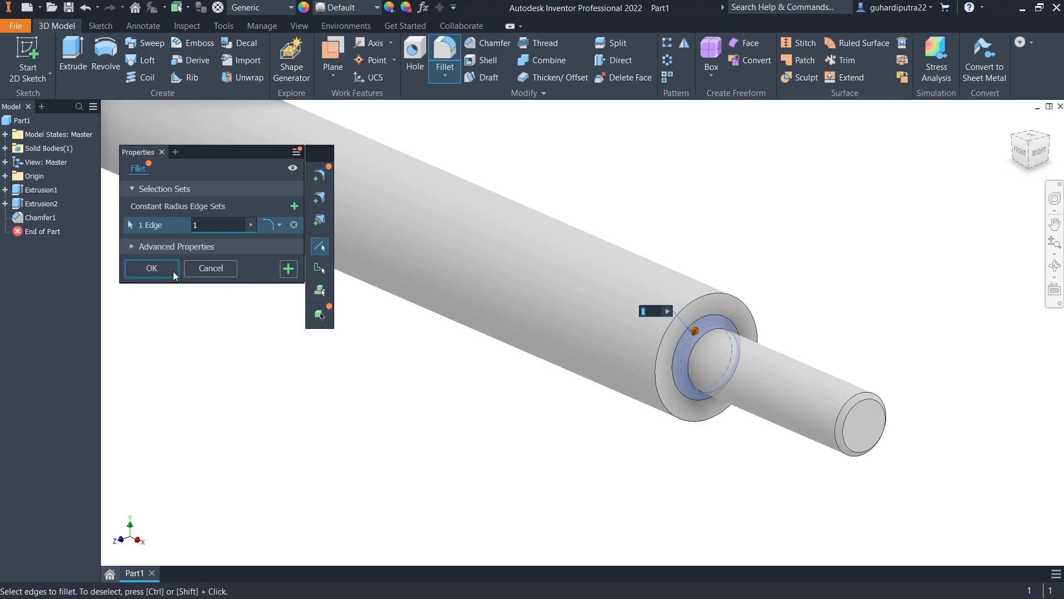
pyautogui.write('0')
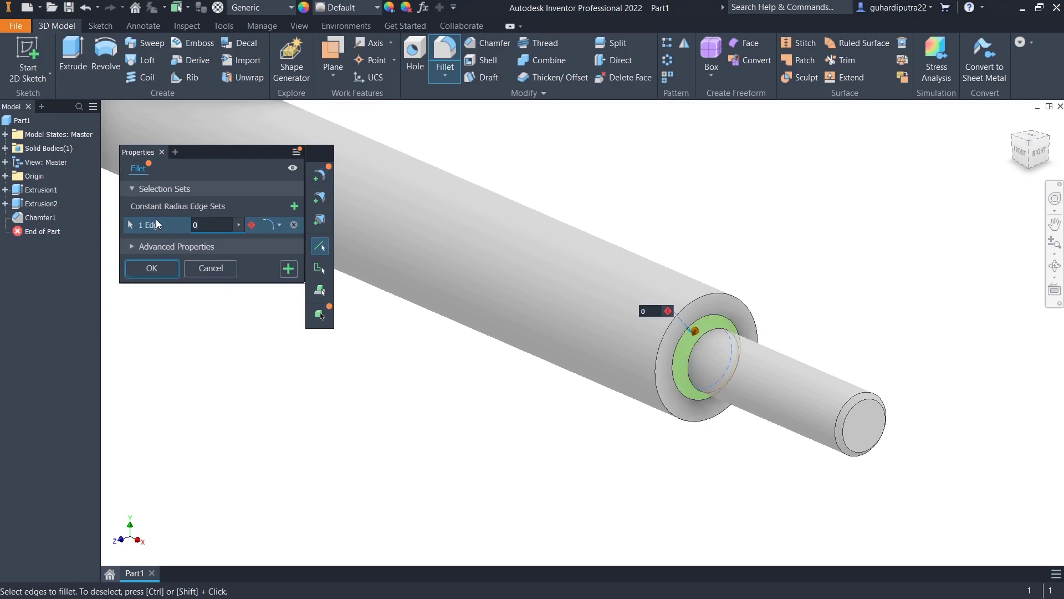
pyautogui.write('.5')
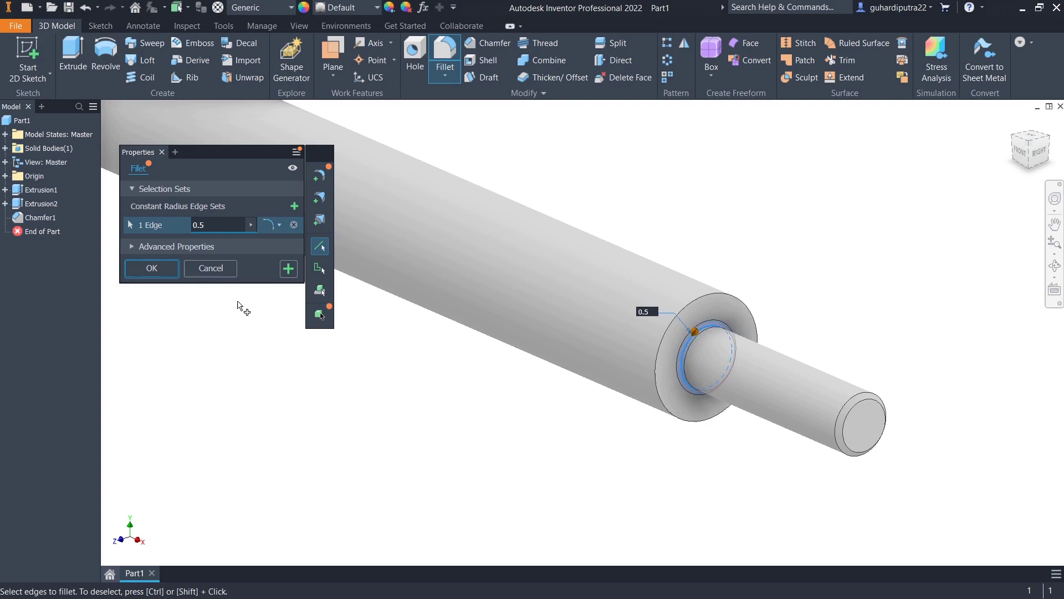
pyautogui.click(146, 270)
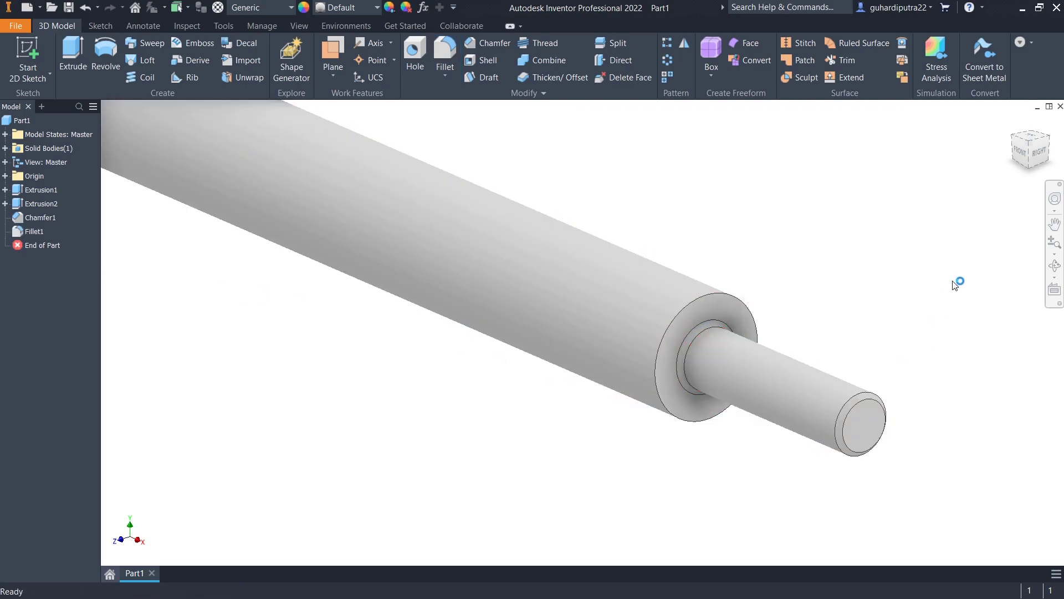
# Add an ANSI Metric M6x1 thread on the pin's face with depth 21.5-13 mm.
pyautogui.click(535, 44)
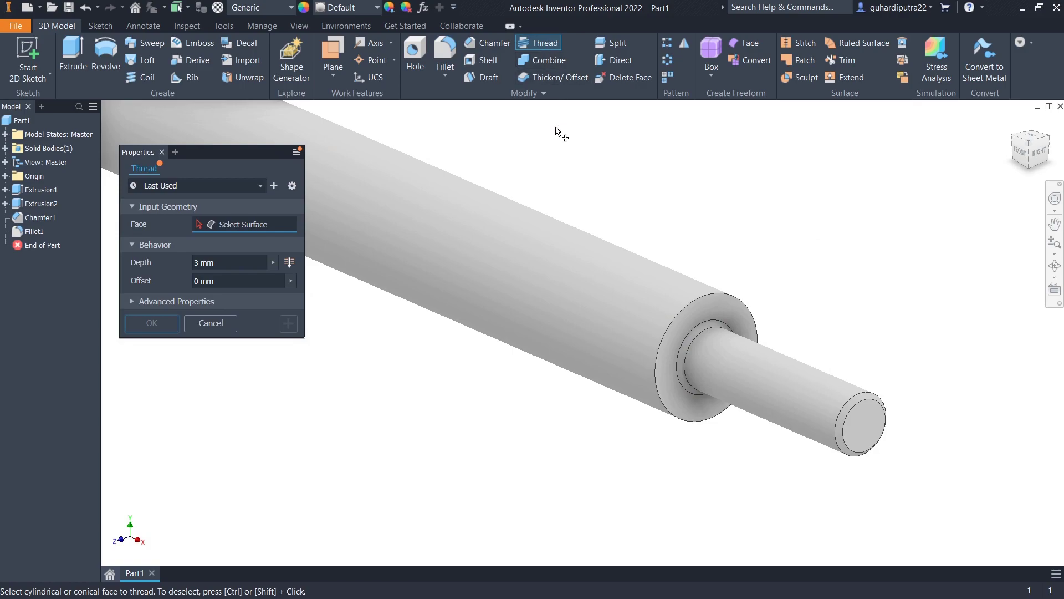
pyautogui.click(834, 413)
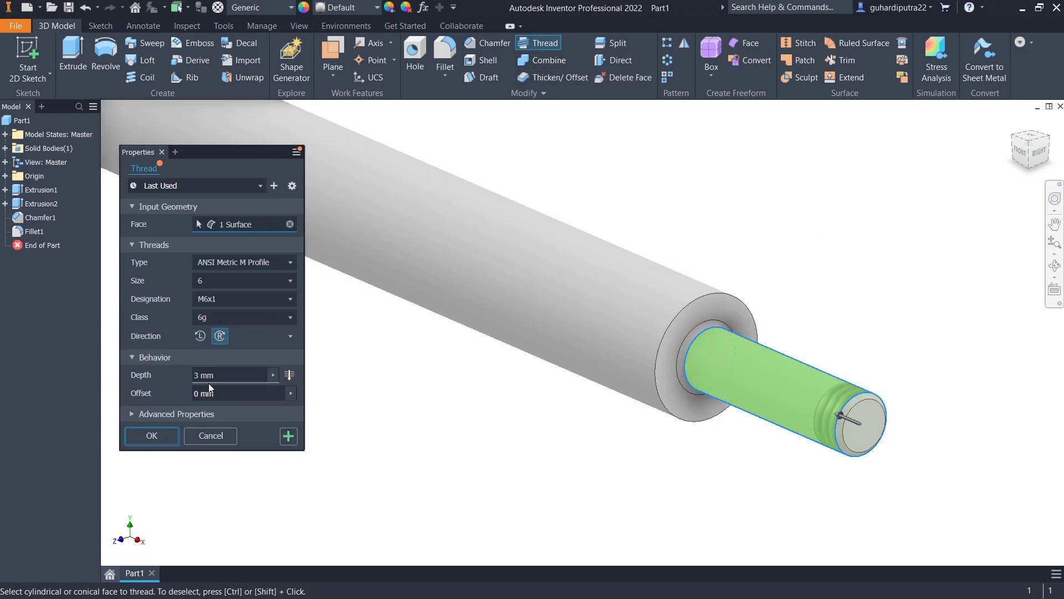
pyautogui.click(194, 374)
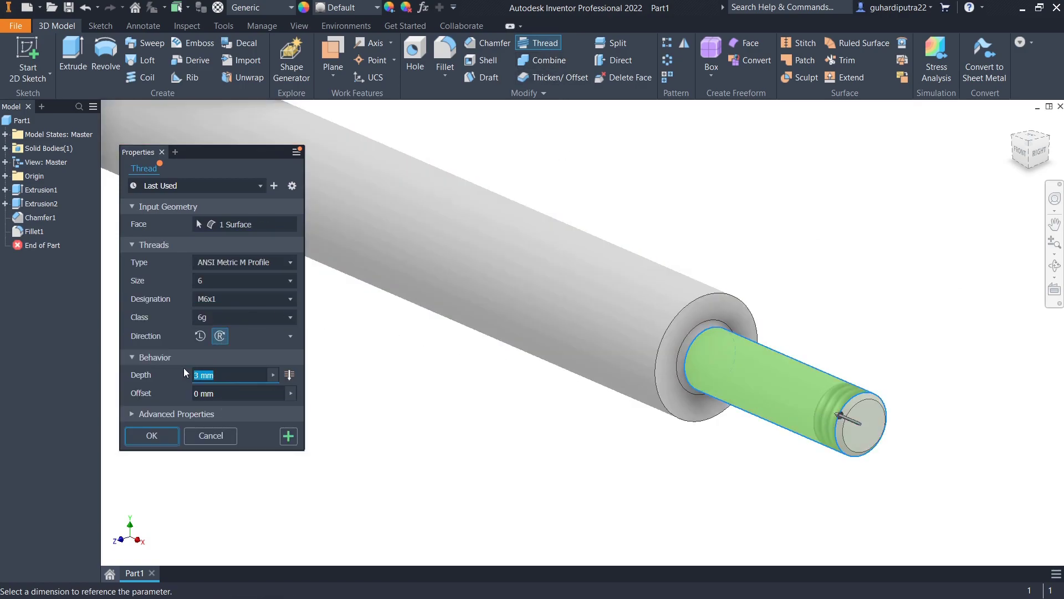
pyautogui.write('15')
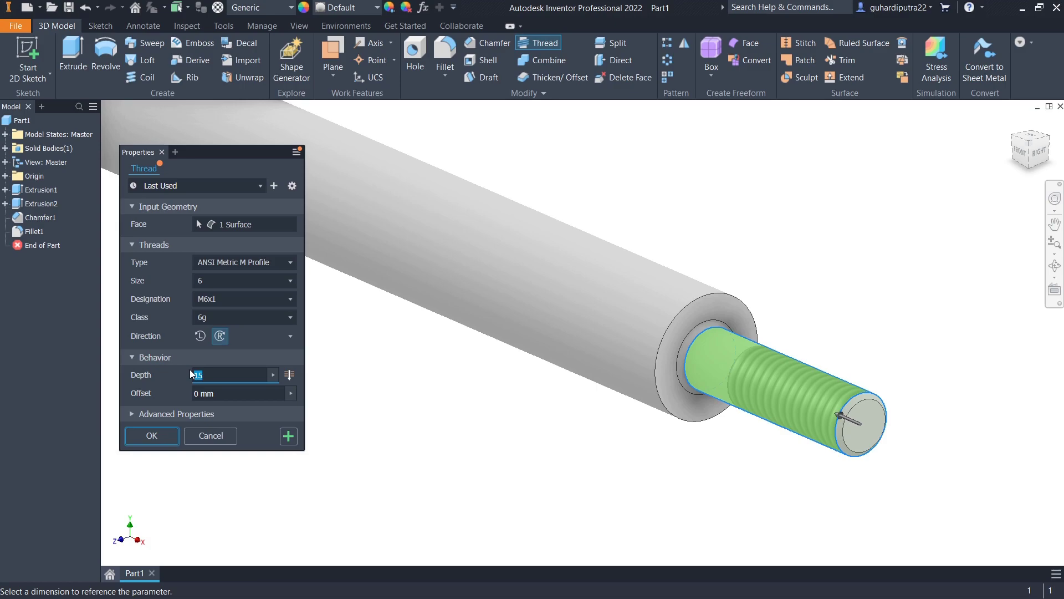
pyautogui.write('21')
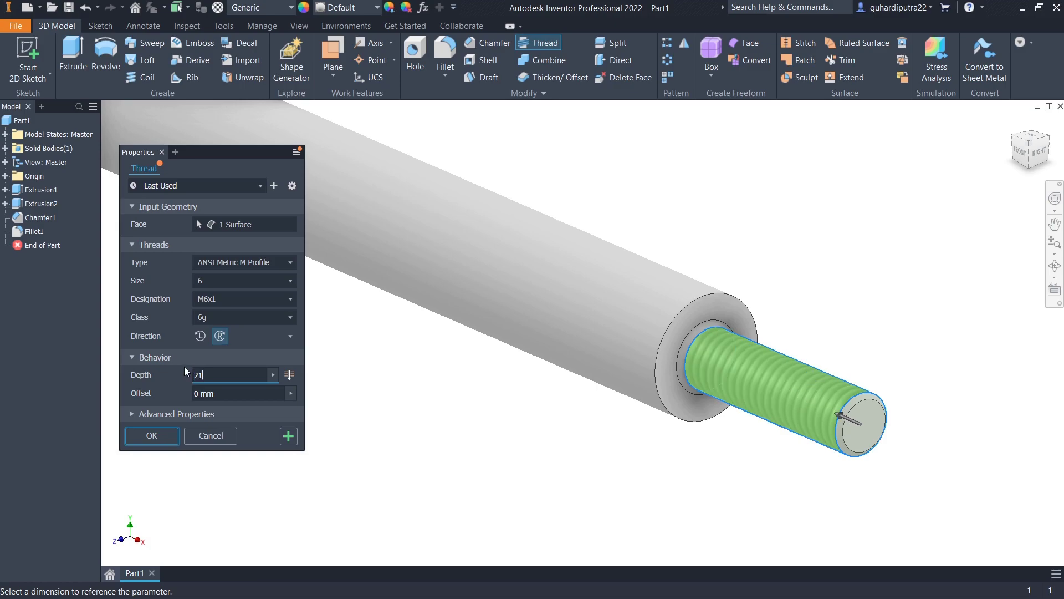
pyautogui.write('5')
pyautogui.write('-15')
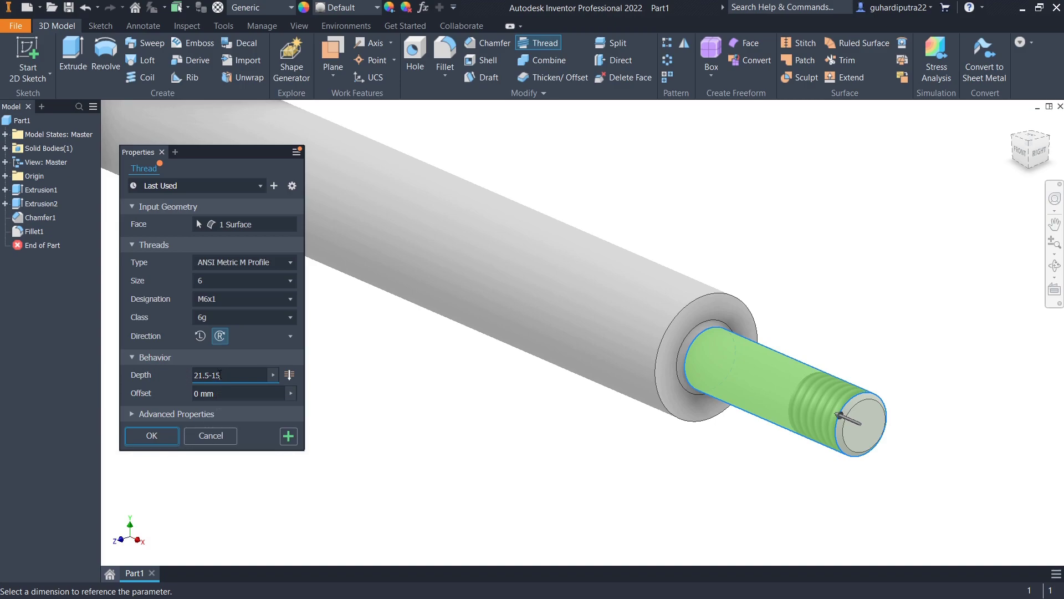
pyautogui.press('BackSpace')
pyautogui.write('3')
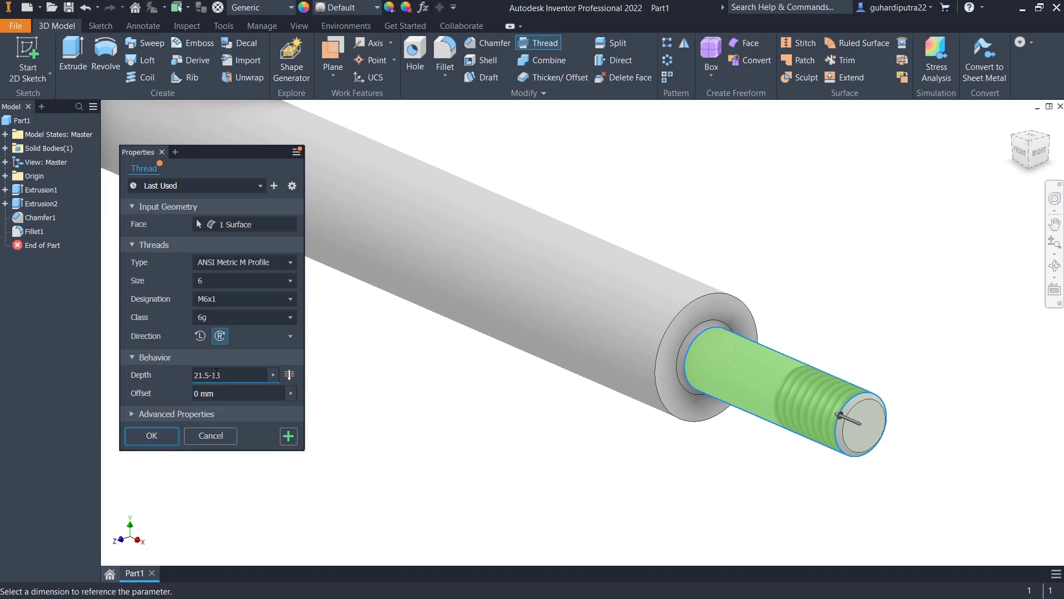
pyautogui.click(157, 436)
pyautogui.scroll(-2, 502, 454)
pyautogui.scroll(-2, 520, 454)
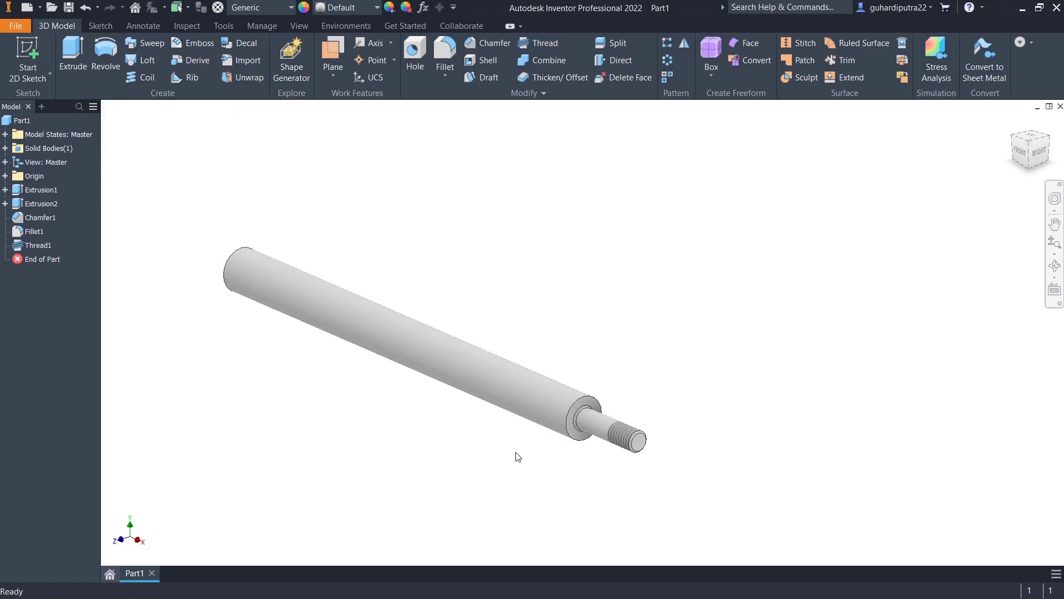
pyautogui.moveTo(419, 430); pyautogui.dragTo(480, 433, button='middle')
# Make the YZ Plane visible on the shaft.
pyautogui.click(5, 176)
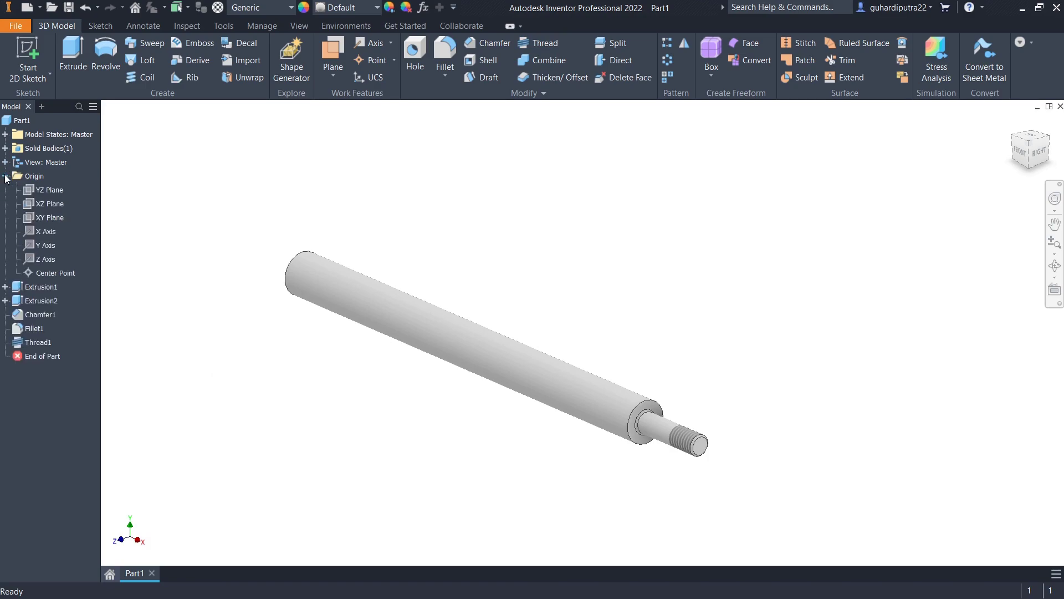
pyautogui.click(44, 190)
pyautogui.rightClick(42, 192)
pyautogui.click(64, 266)
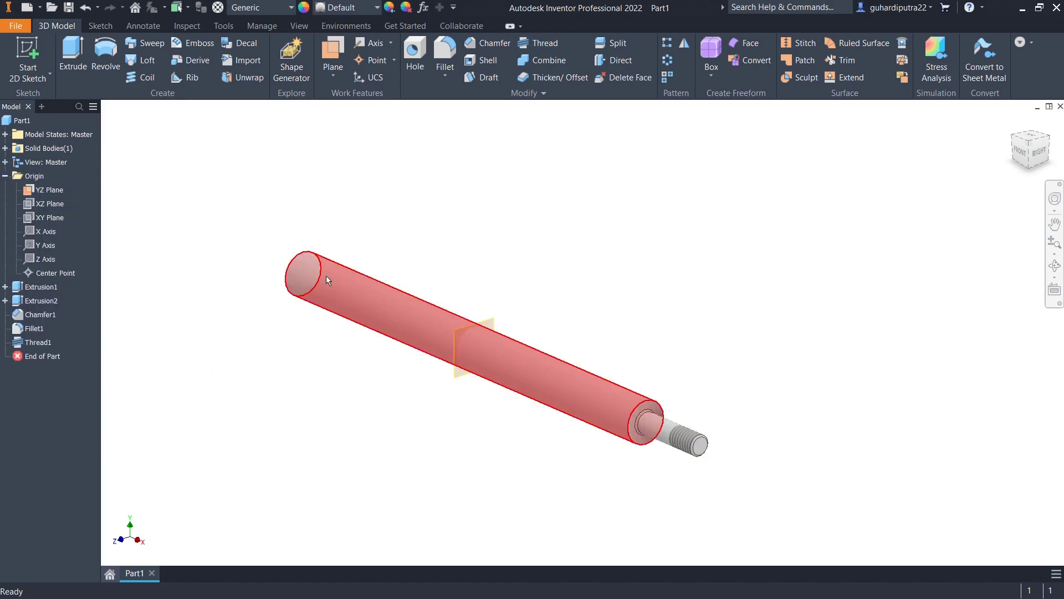
# Mirror Extrusion2, Chamfer1, Fillet1 and Thread1 across the YZ Plane.
pyautogui.click(689, 43)
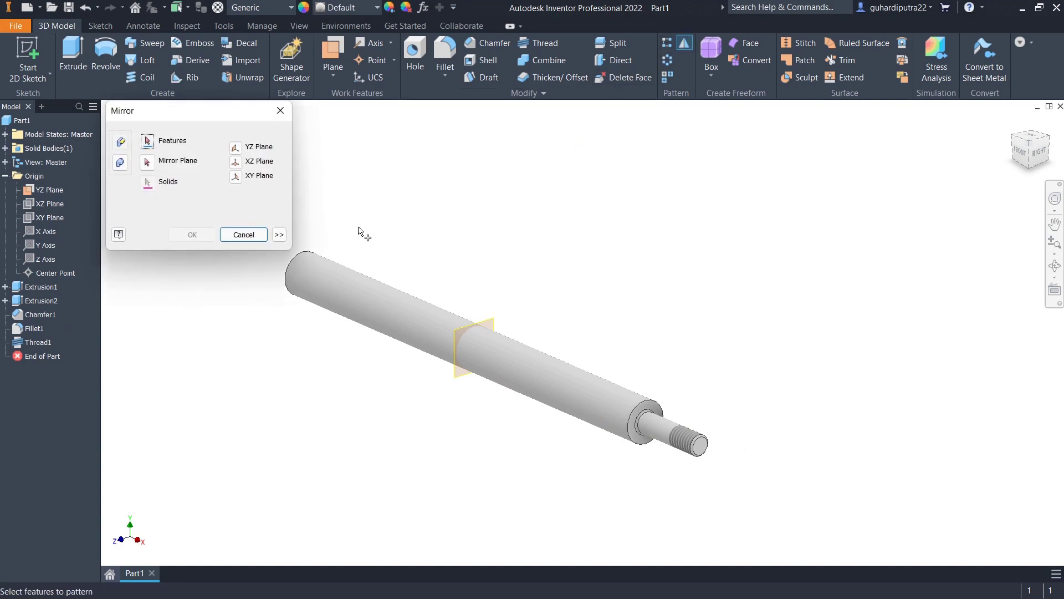
pyautogui.click(22, 302)
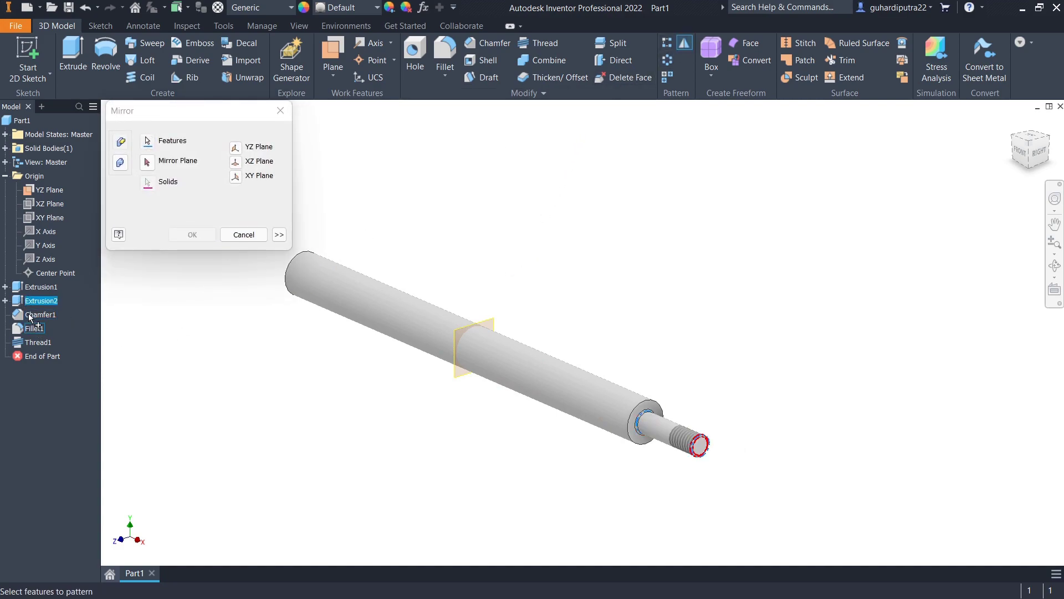
pyautogui.click(31, 315)
pyautogui.click(37, 342)
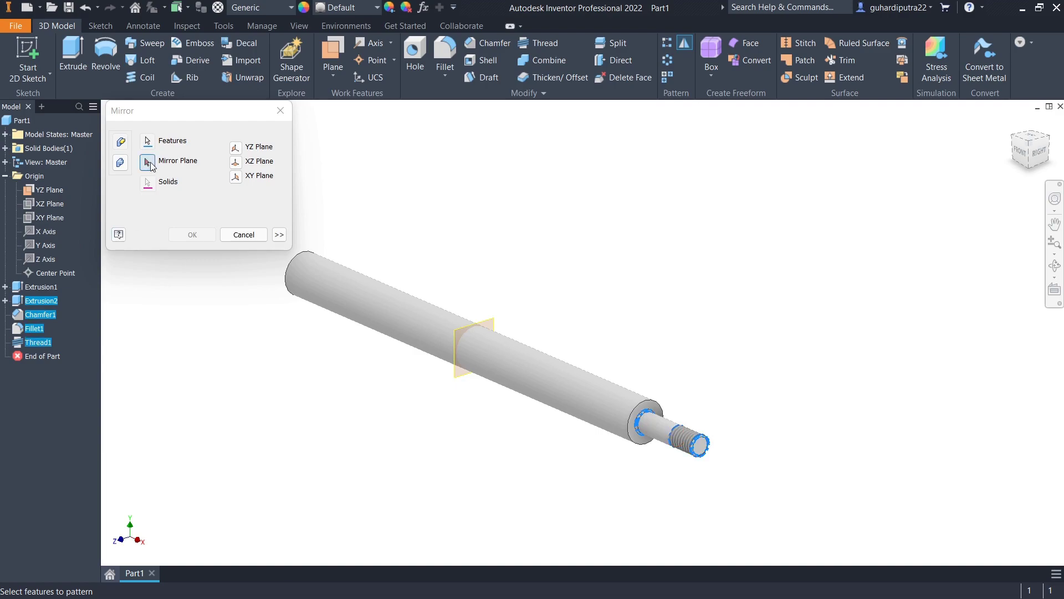
pyautogui.click(147, 162)
pyautogui.click(450, 331)
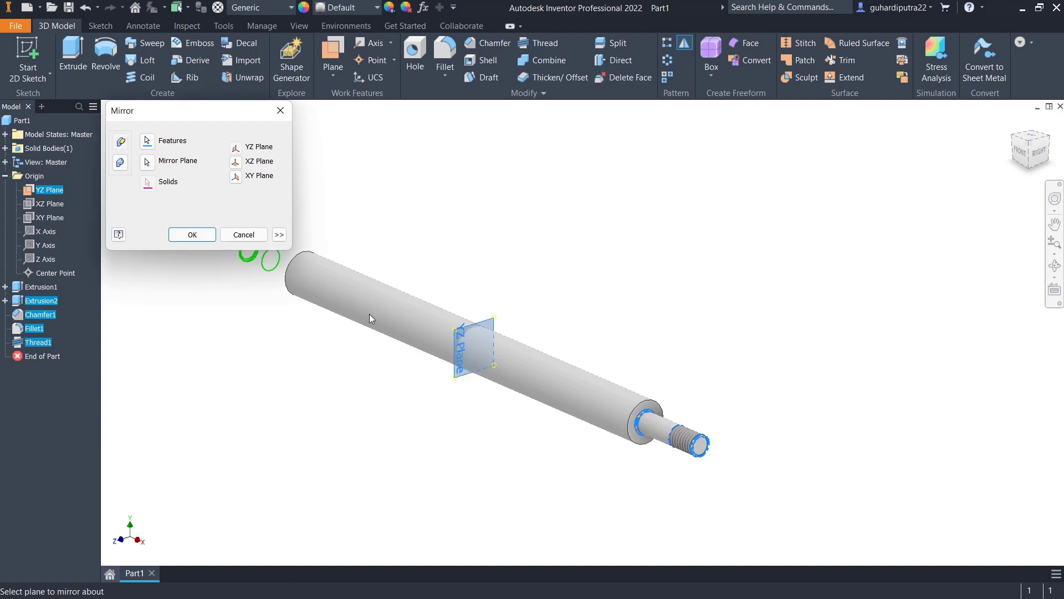
pyautogui.moveTo(369, 316); pyautogui.dragTo(486, 314, button='middle')
pyautogui.click(191, 236)
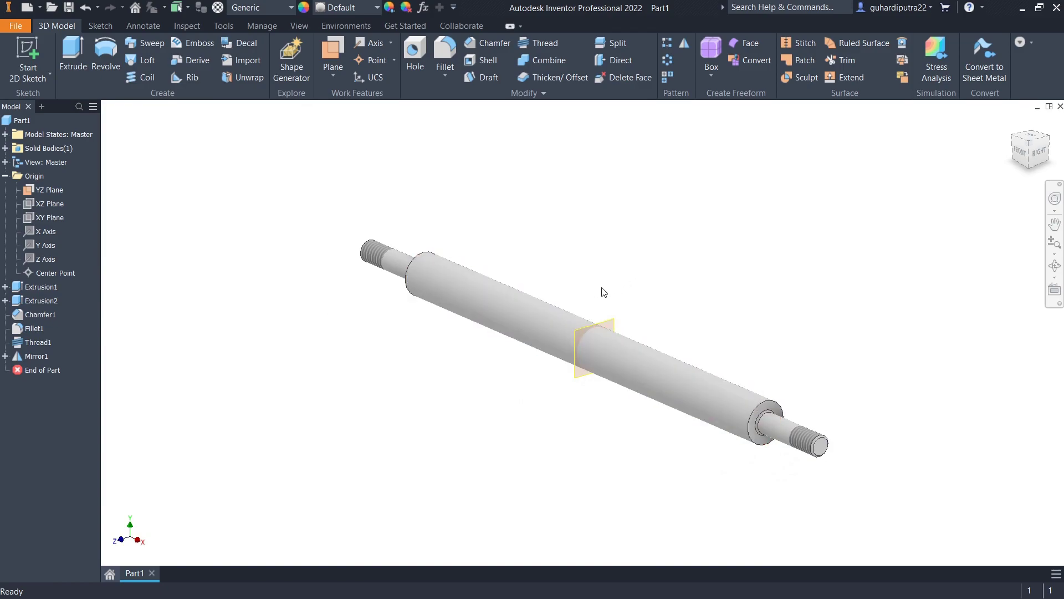
pyautogui.moveTo(1030, 148)
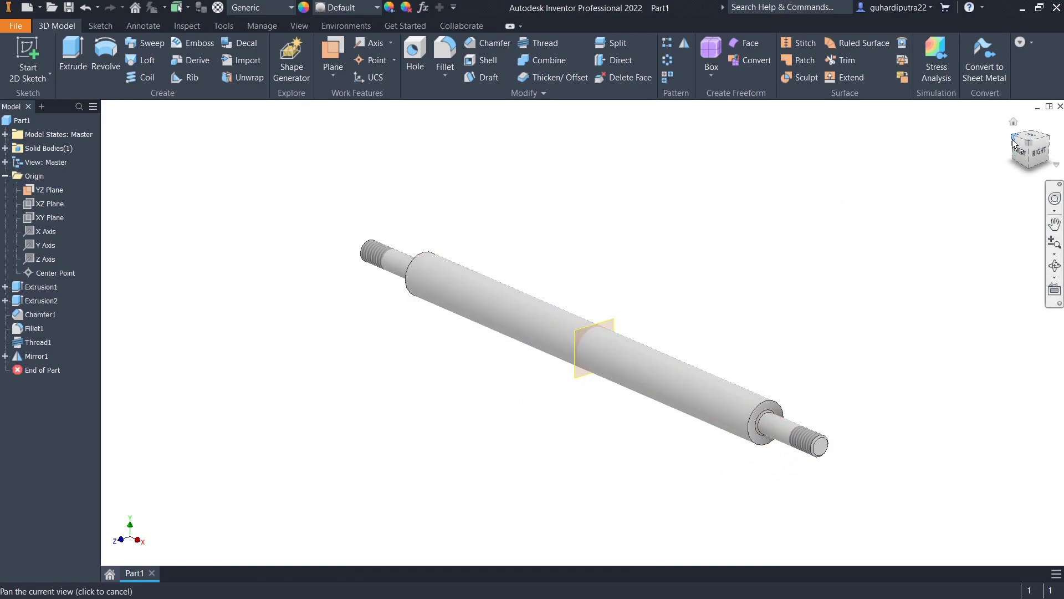
pyautogui.click(1013, 143)
pyautogui.scroll(3, 485, 405)
pyautogui.scroll(-3, 596, 326)
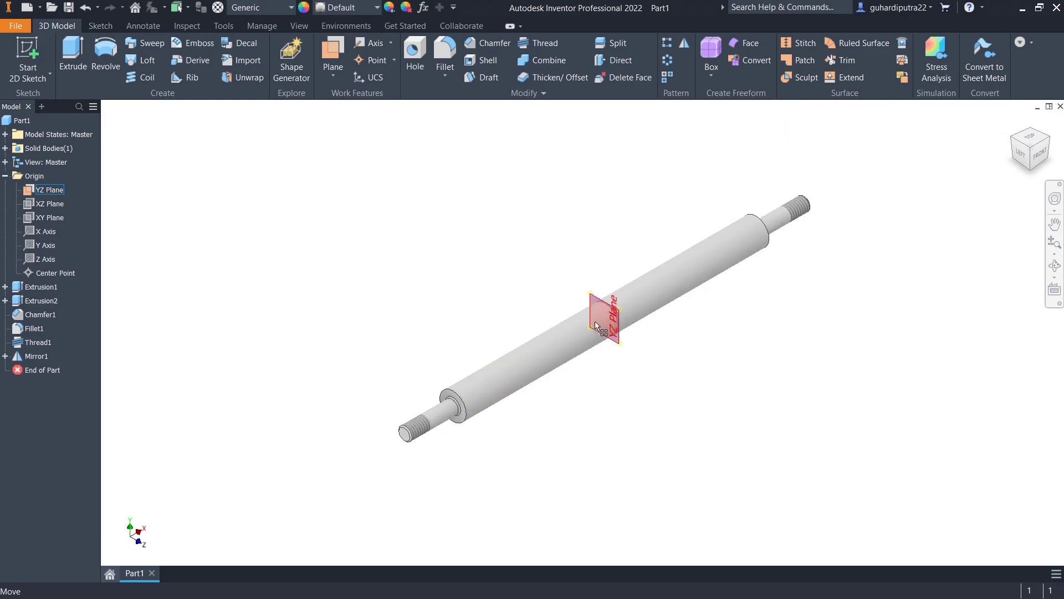
# Add a 0.8 by 15 mm two-distance chamfer on the shoulder edge near the left thread.
pyautogui.click(474, 42)
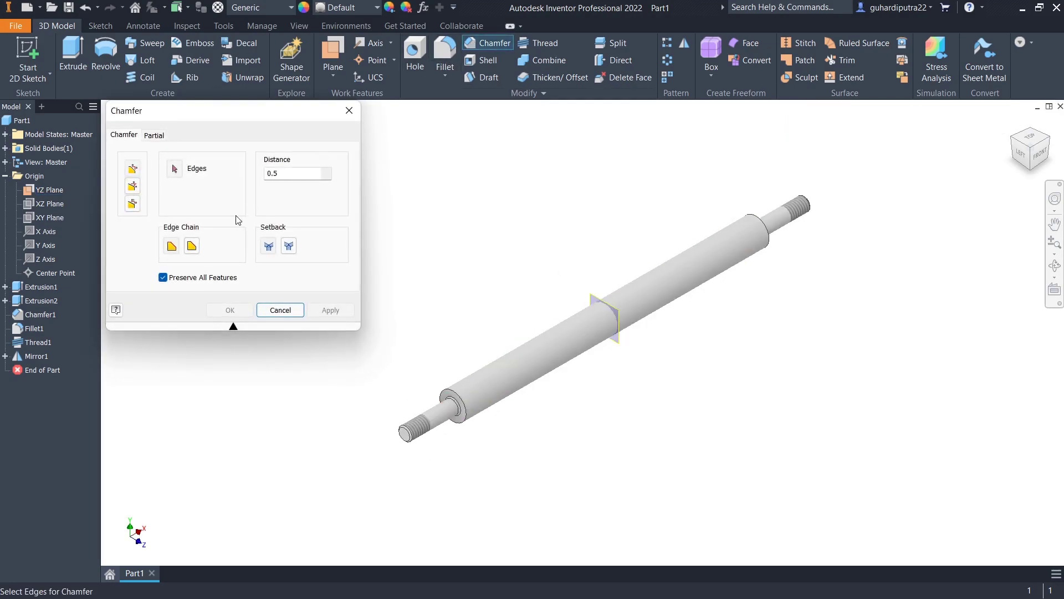
pyautogui.click(132, 204)
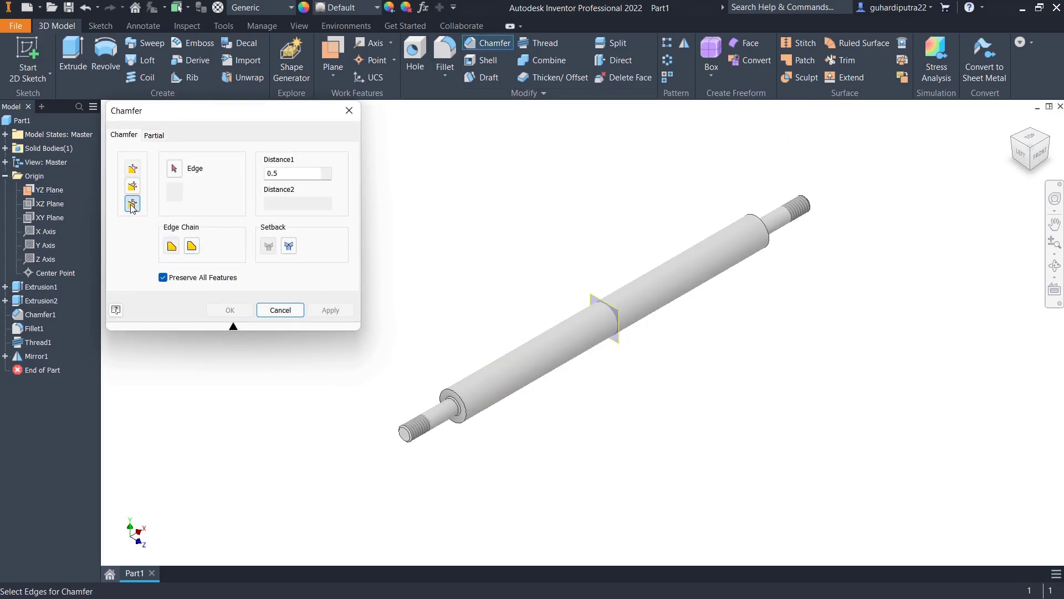
pyautogui.click(267, 175)
pyautogui.write('0.8')
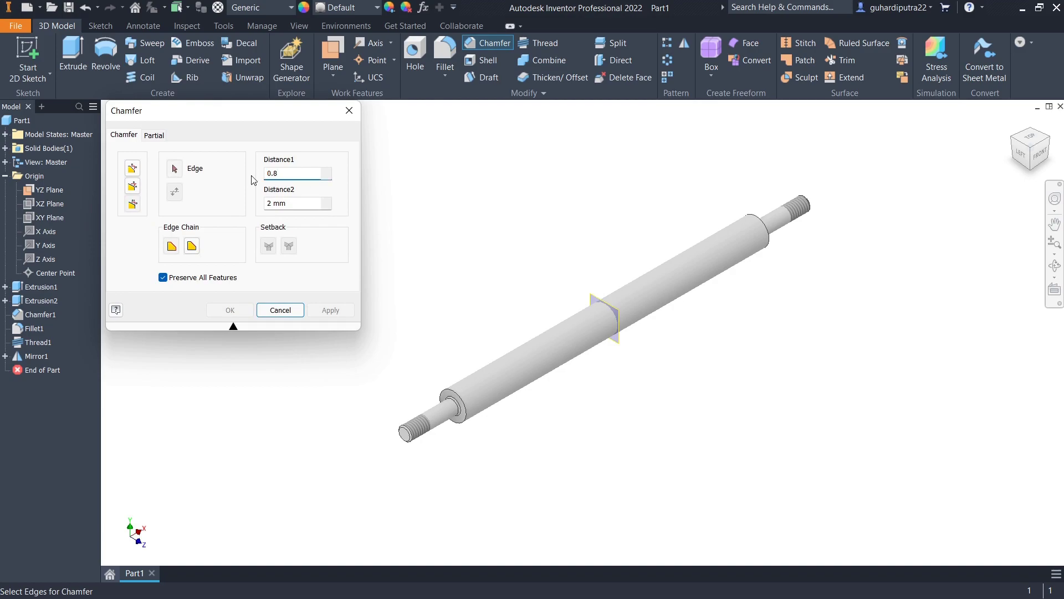
pyautogui.press('Tab')
pyautogui.write('1')
pyautogui.scroll(2, 438, 377)
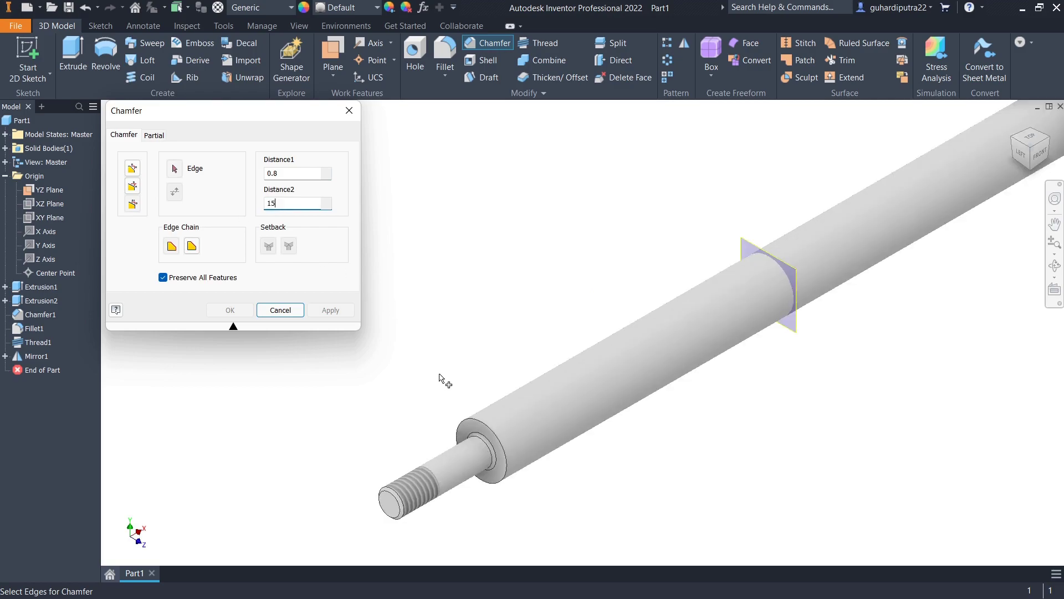
pyautogui.click(481, 427)
pyautogui.scroll(-1, 577, 363)
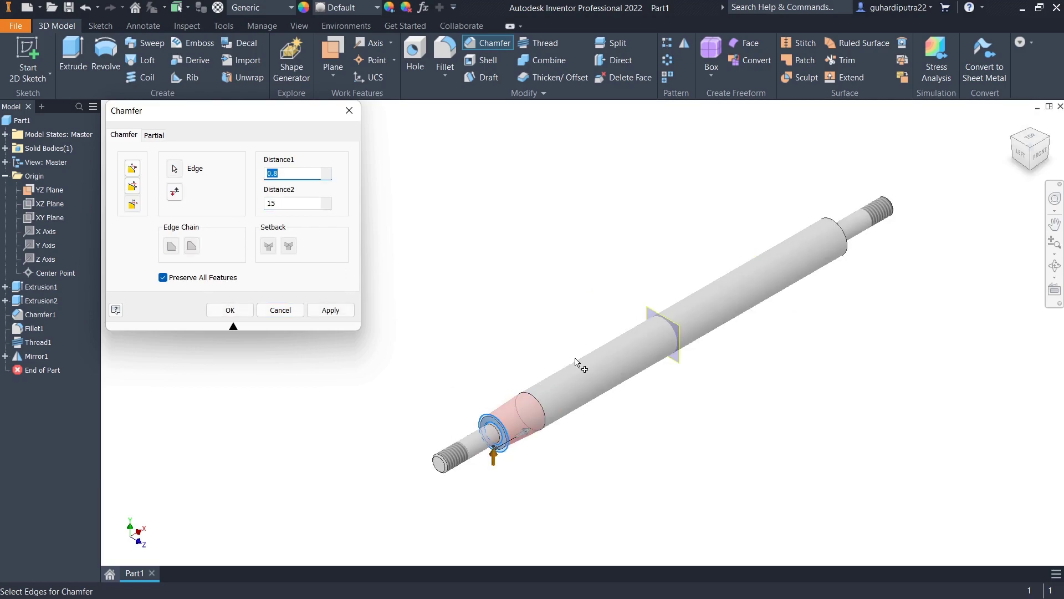
pyautogui.click(330, 310)
# Chamfer the opposite shoulder edge with the same 0.8 by 15 mm distances.
pyautogui.scroll(3, 754, 283)
pyautogui.click(757, 270)
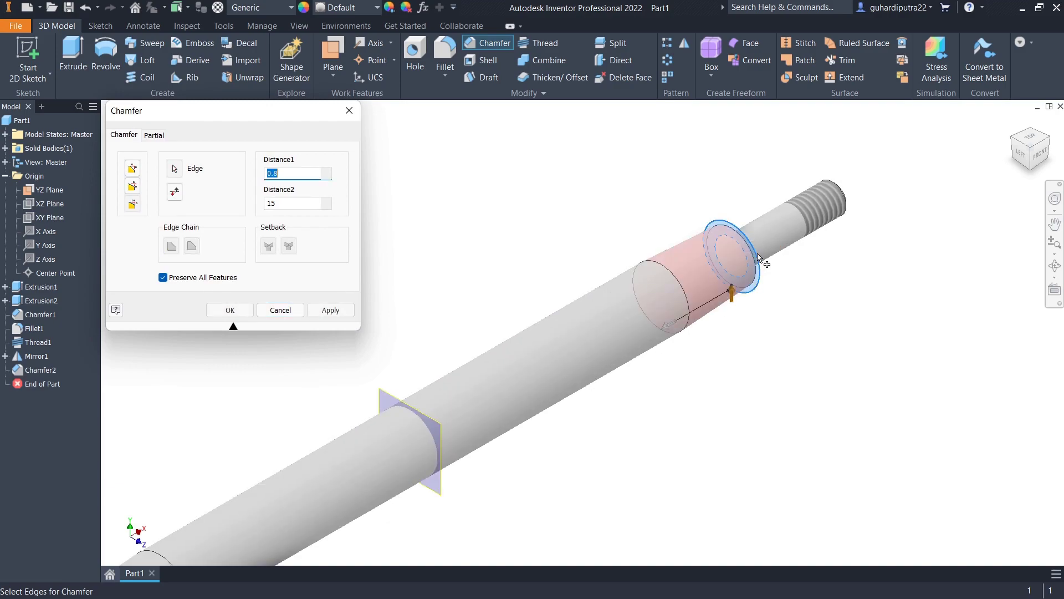
pyautogui.click(234, 316)
pyautogui.scroll(-2, 581, 312)
# Hide the YZ plane and start a sliced sketch on the XZ plane.
pyautogui.scroll(-2, 610, 303)
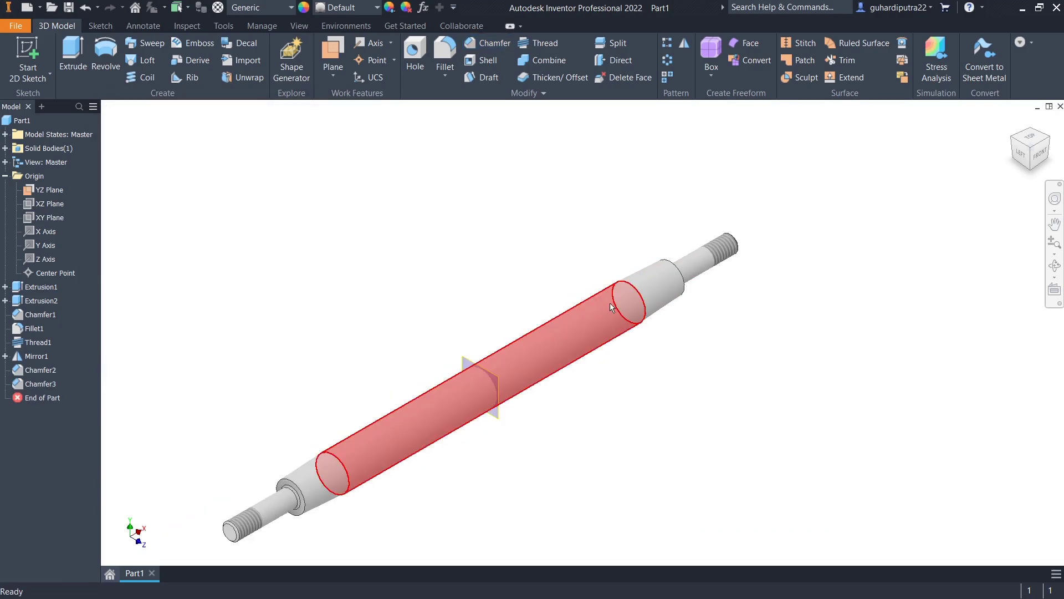
pyautogui.scroll(-1, 602, 307)
pyautogui.rightClick(49, 190)
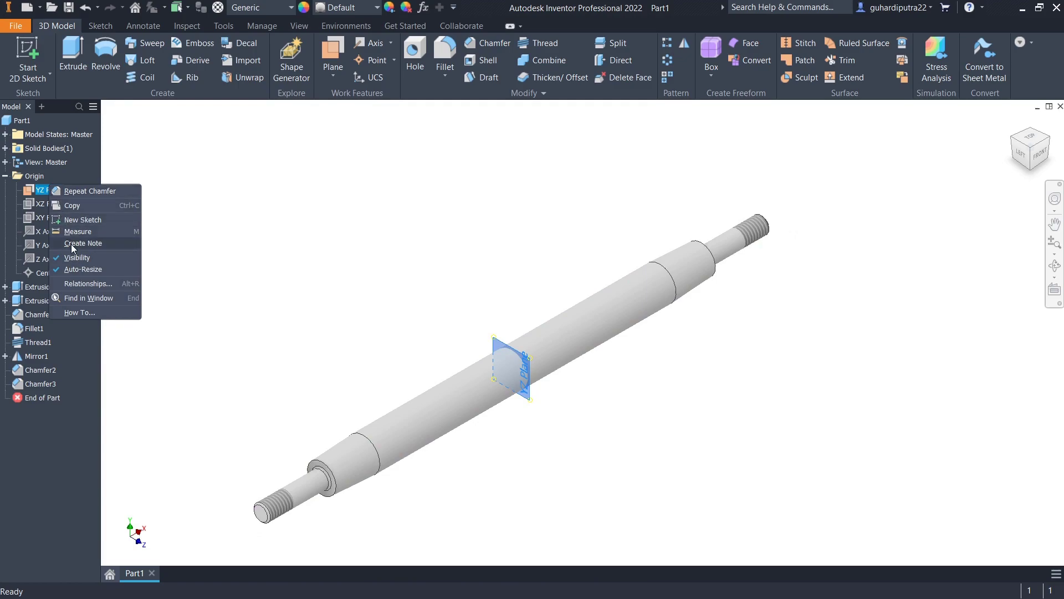
pyautogui.click(72, 262)
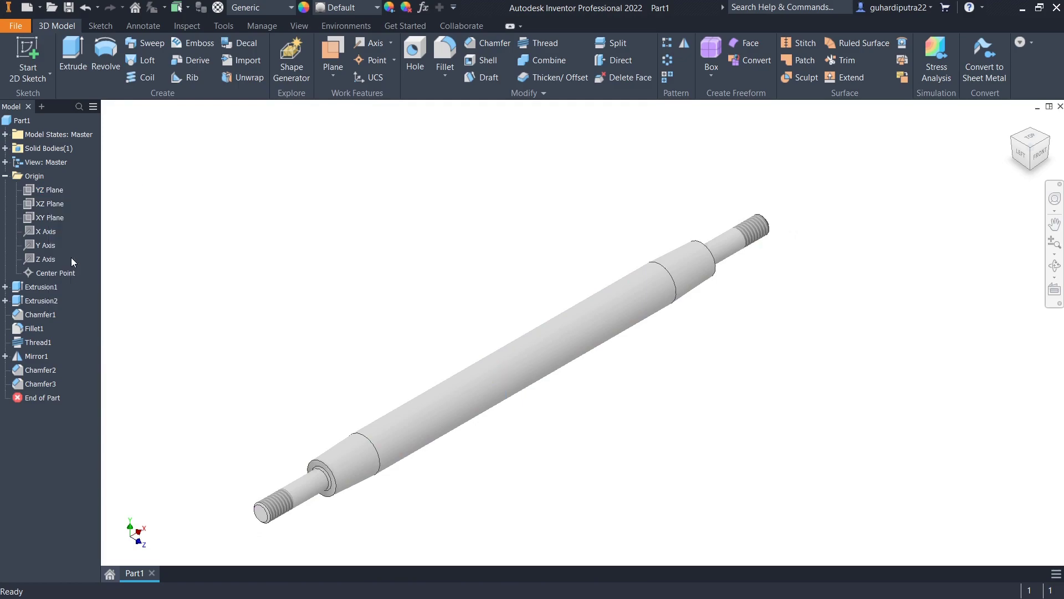
pyautogui.click(1061, 147)
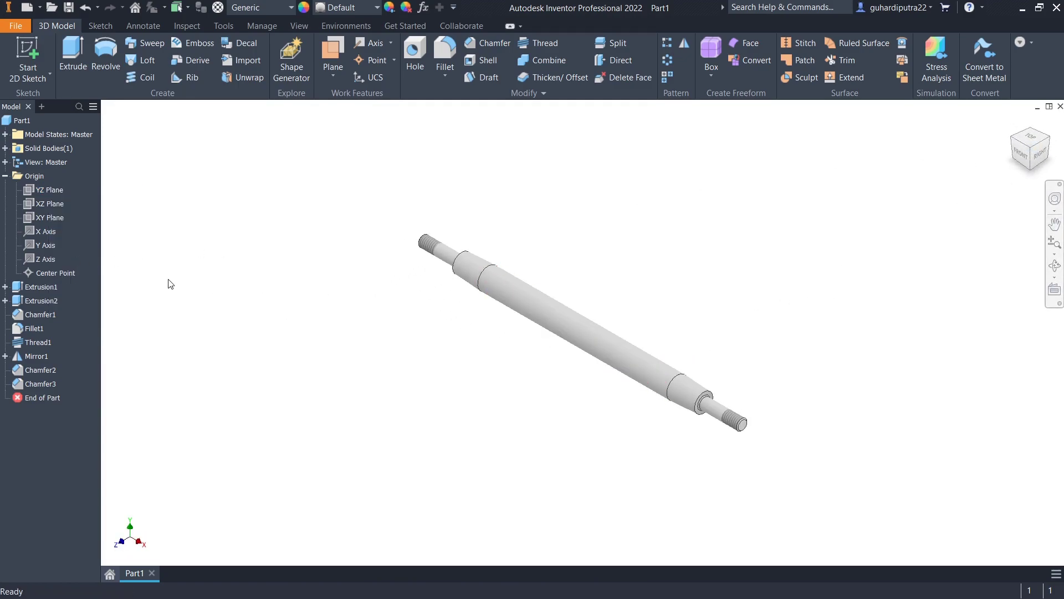
pyautogui.click(35, 205)
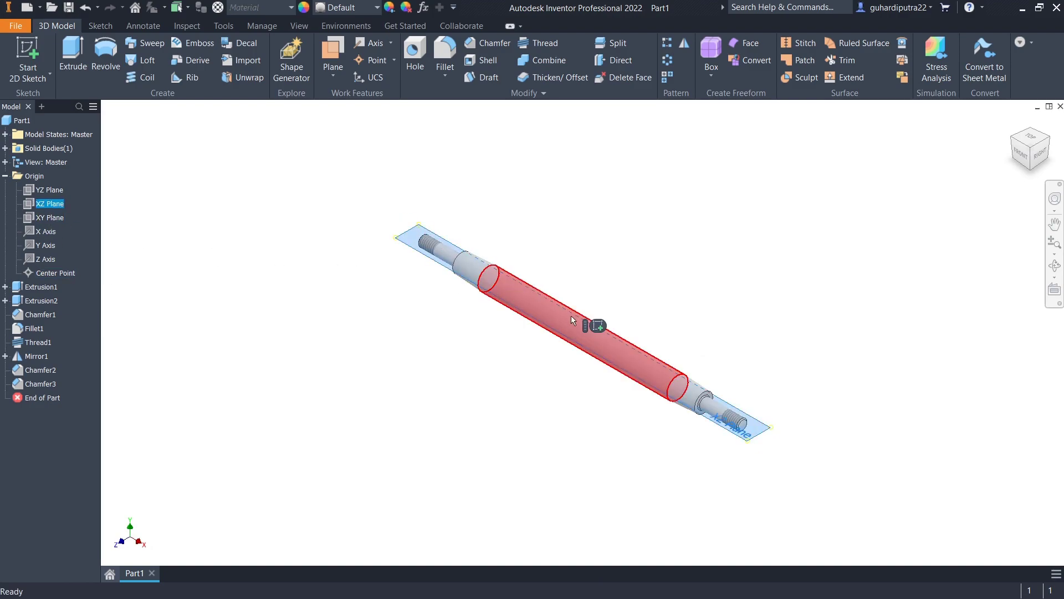
pyautogui.click(598, 326)
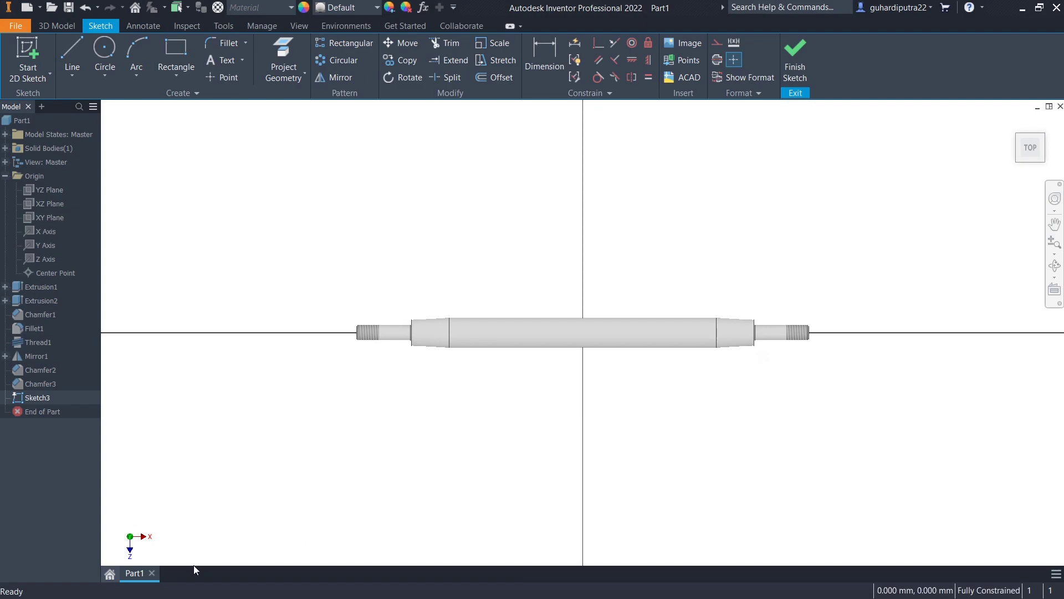
pyautogui.click(316, 590)
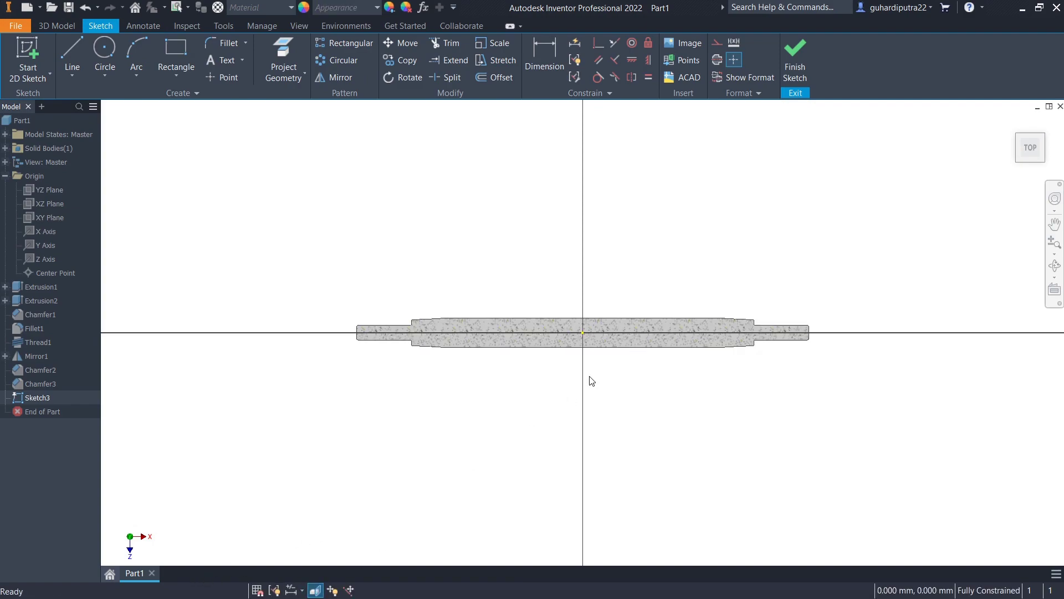
pyautogui.scroll(2, 589, 379)
# Draw a 45 mm line along the shaft axis from the sketch origin.
pyautogui.click(72, 61)
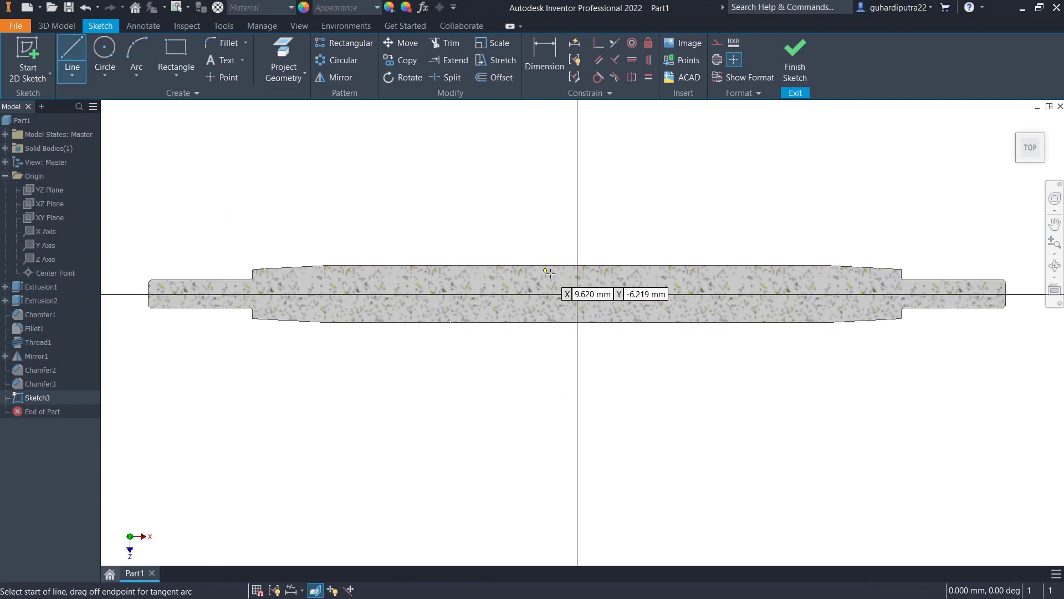
pyautogui.click(577, 293)
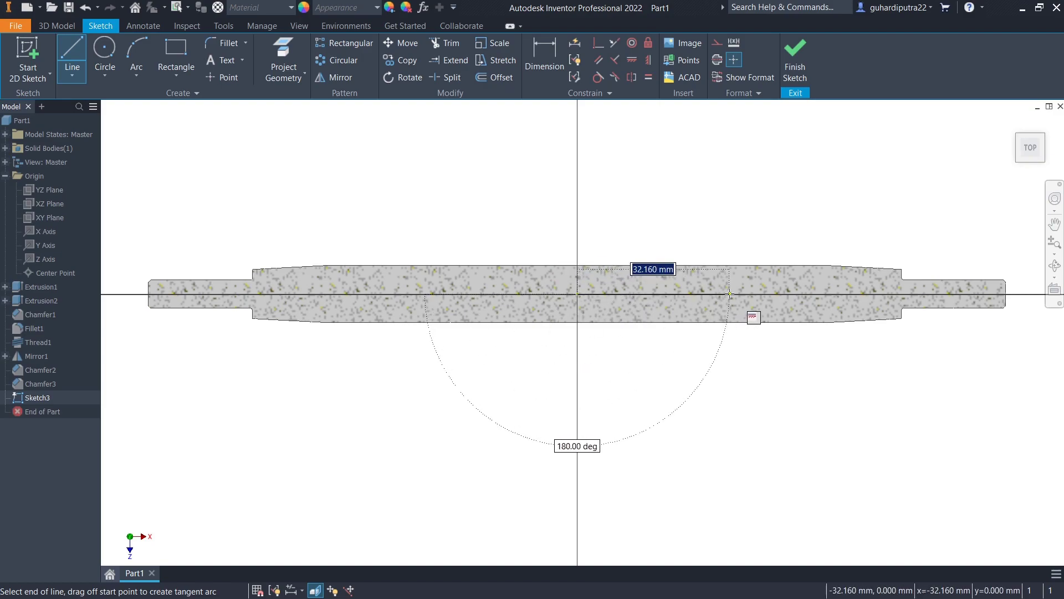
pyautogui.write('45')
pyautogui.press('Return')
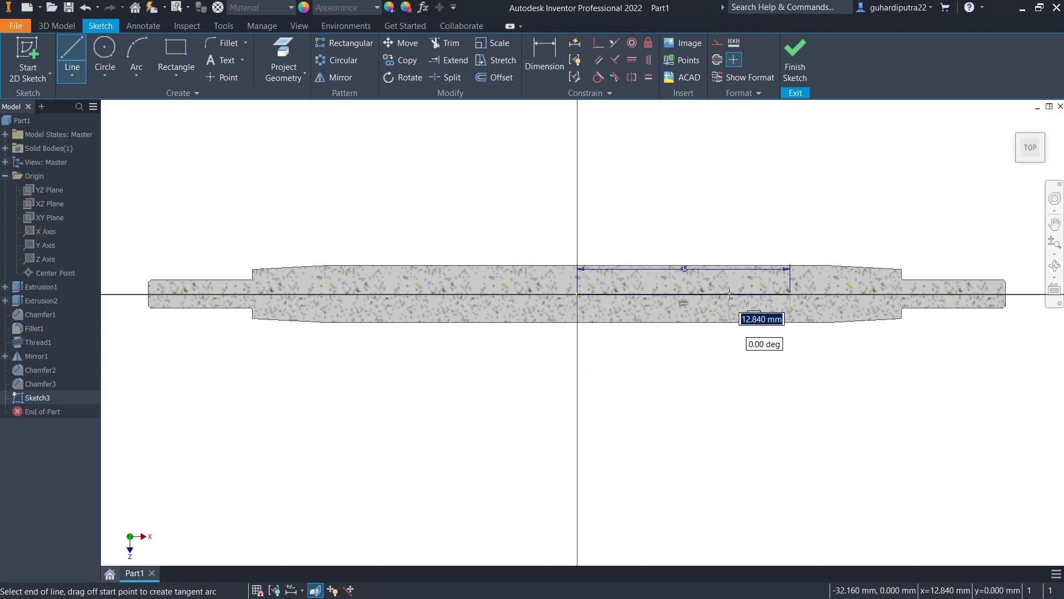
# Draw a 32.219 mm vertical line dropping straight down from the origin.
pyautogui.moveTo(781, 394); pyautogui.dragTo(783, 331, button='middle')
pyautogui.rightClick(783, 332)
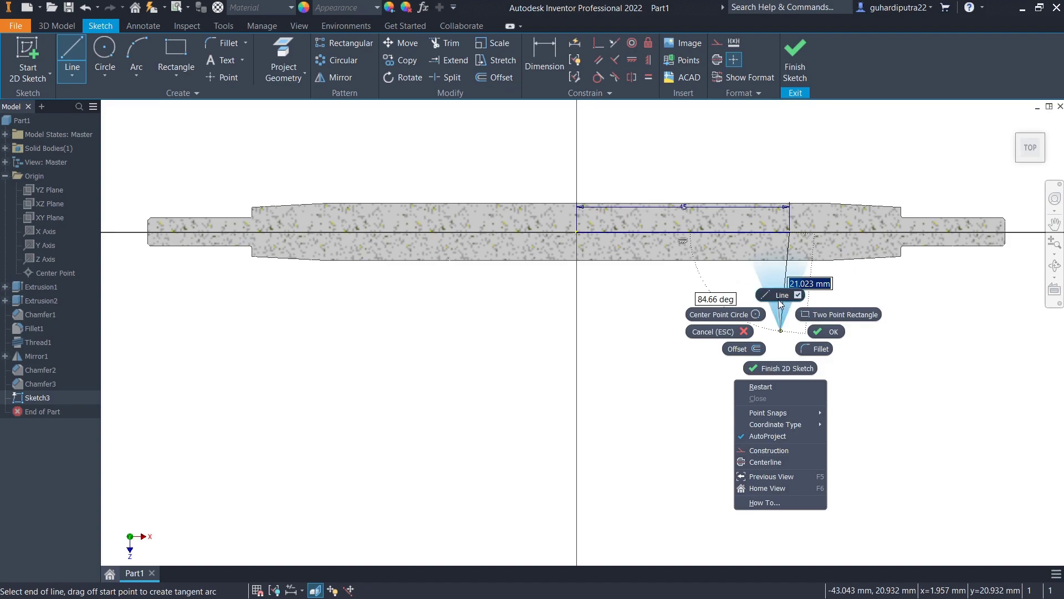
pyautogui.click(757, 382)
pyautogui.click(577, 232)
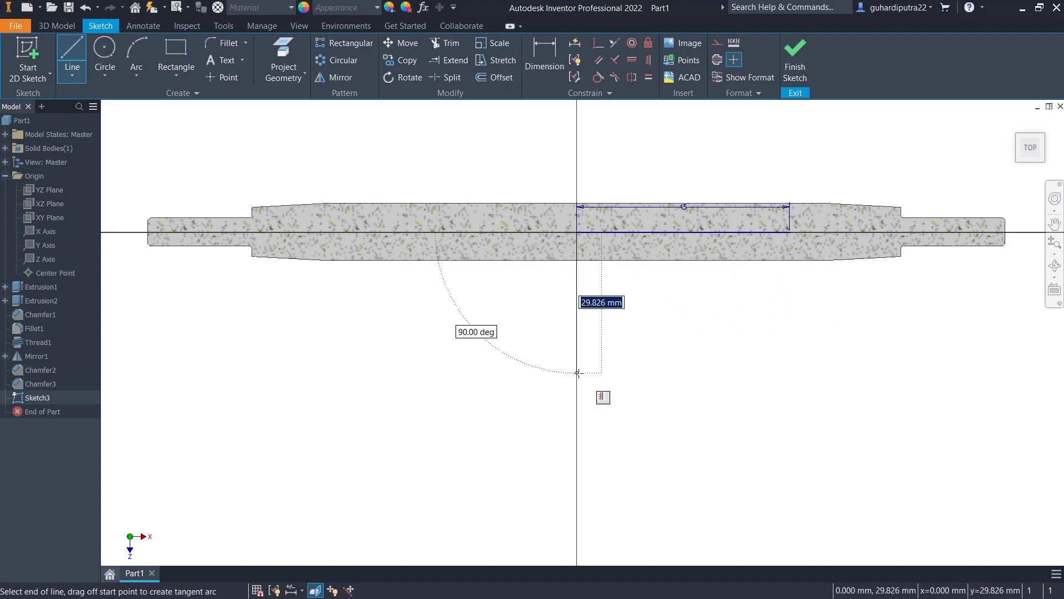
pyautogui.write('32.219')
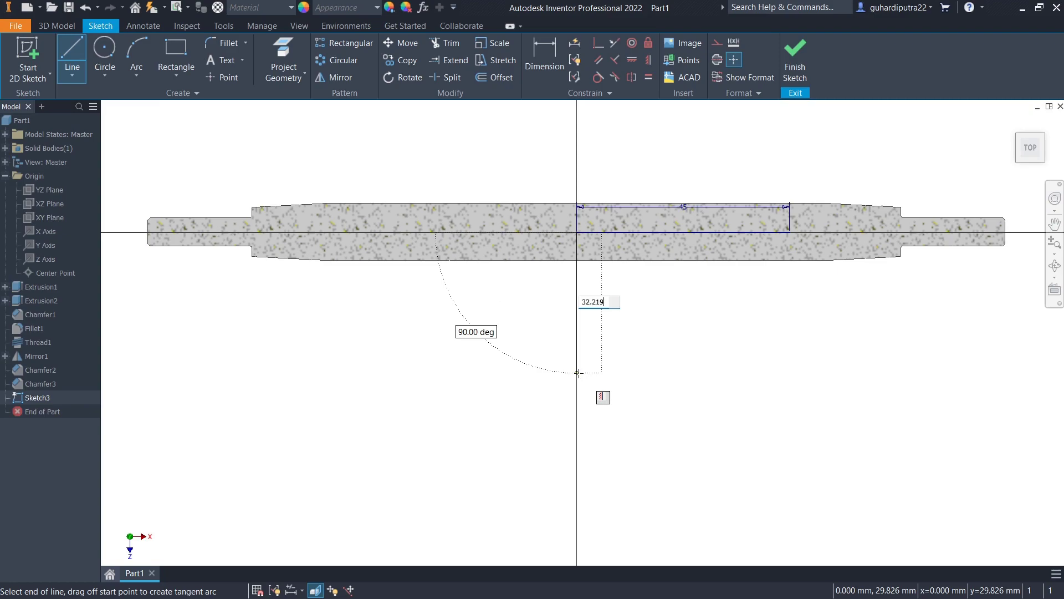
pyautogui.press('Return')
pyautogui.rightClick(541, 372)
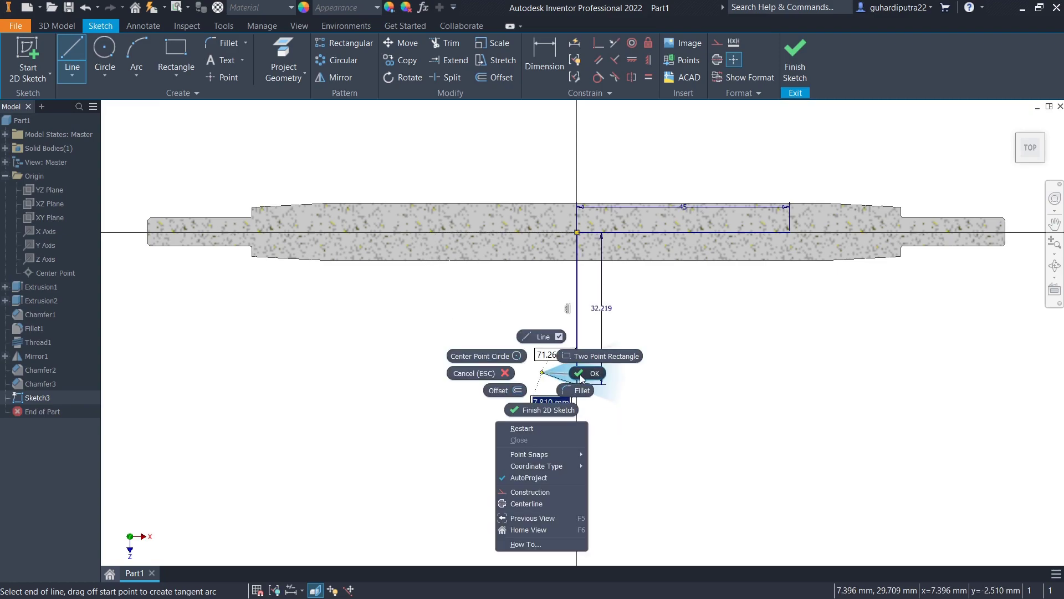
pyautogui.click(581, 375)
# Draw concentric 25 mm and 8 mm circles at the vertical line's lower end.
pyautogui.press('c')
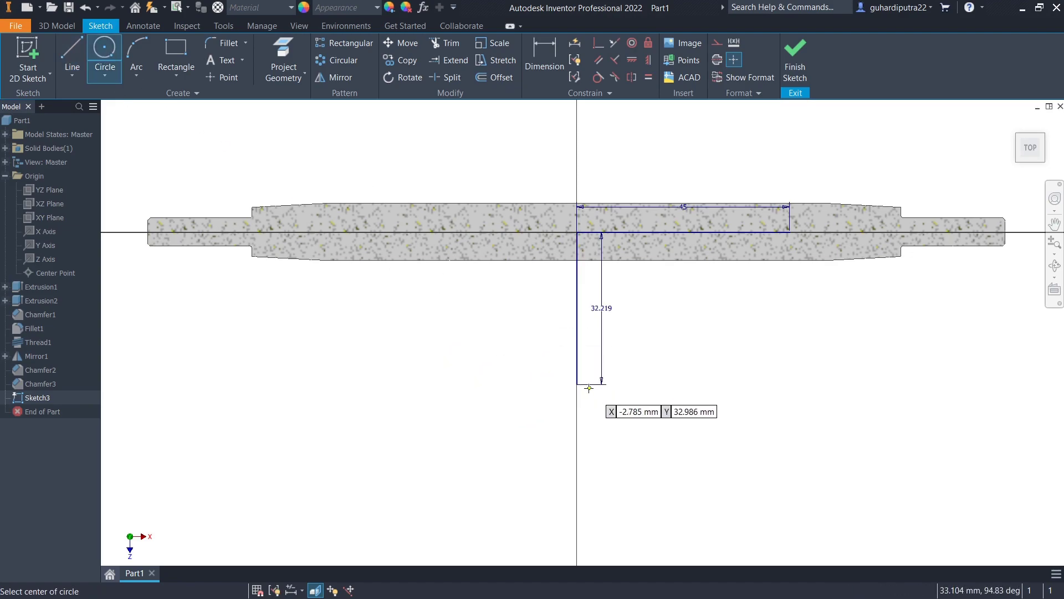
pyautogui.click(577, 384)
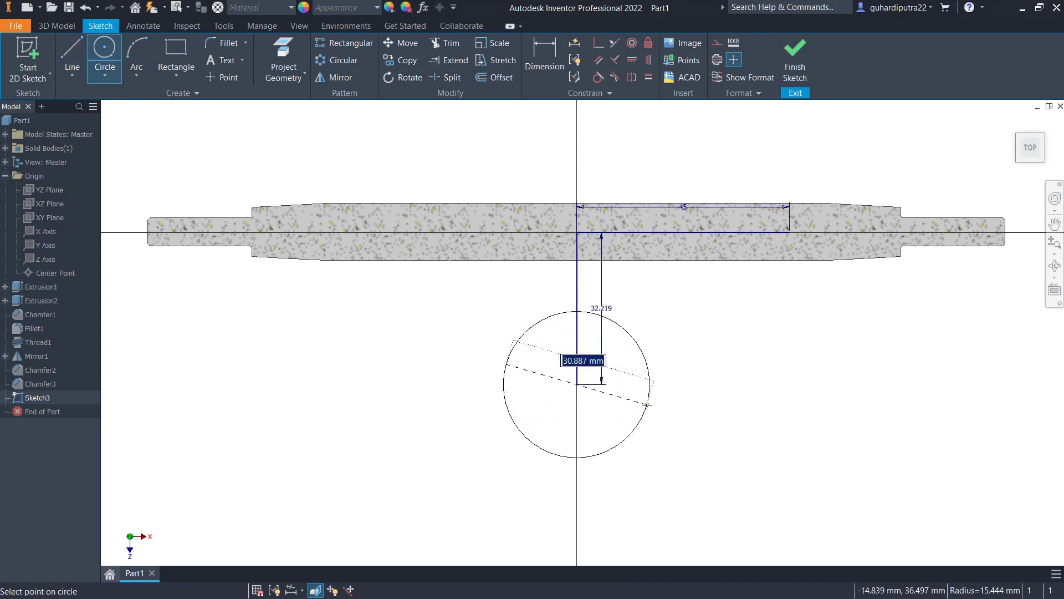
pyautogui.write('25')
pyautogui.press('Return')
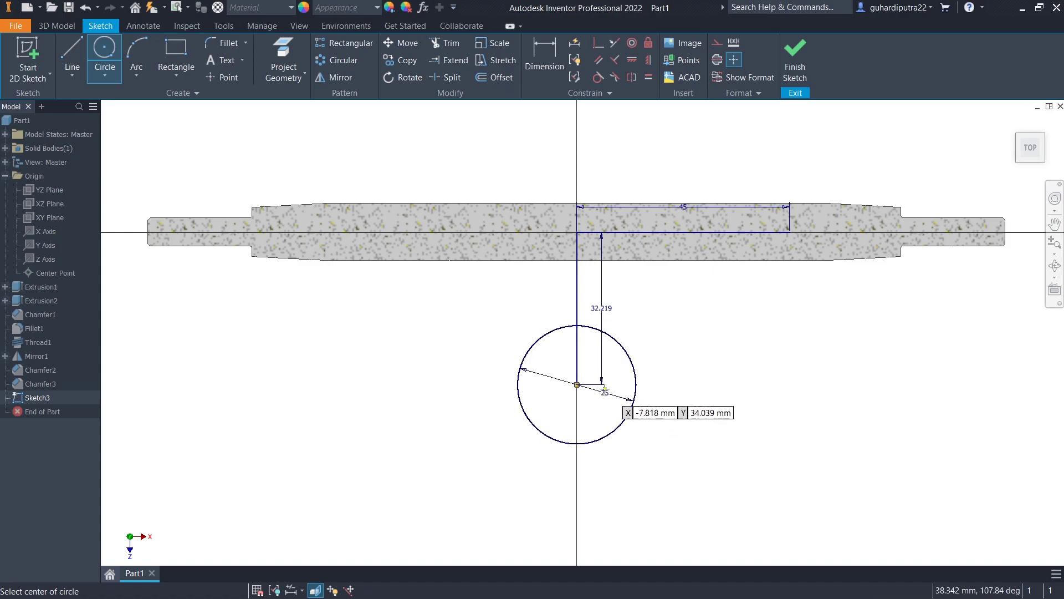
pyautogui.click(577, 384)
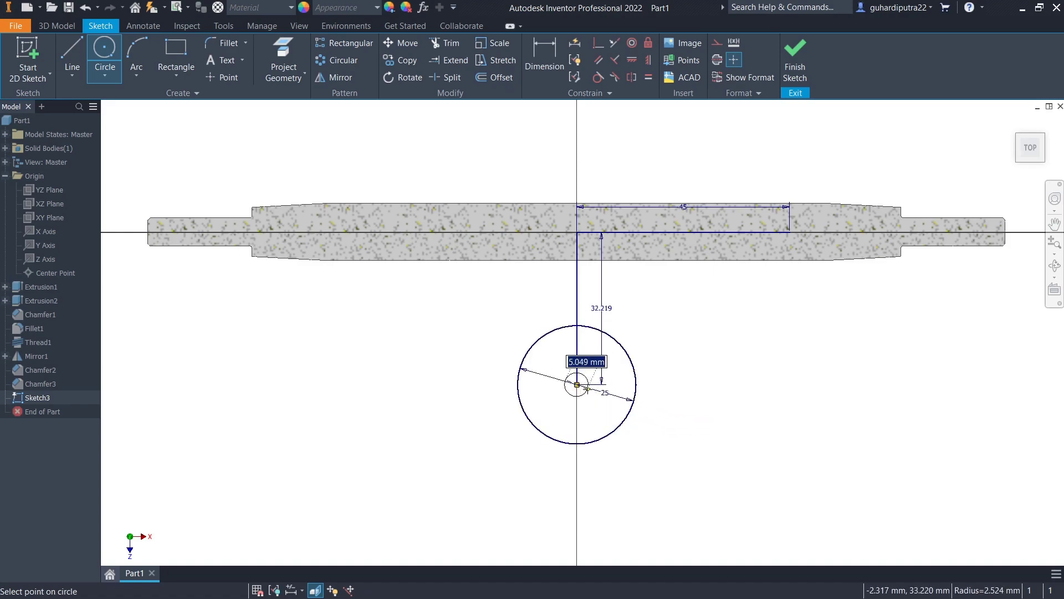
pyautogui.press('Return')
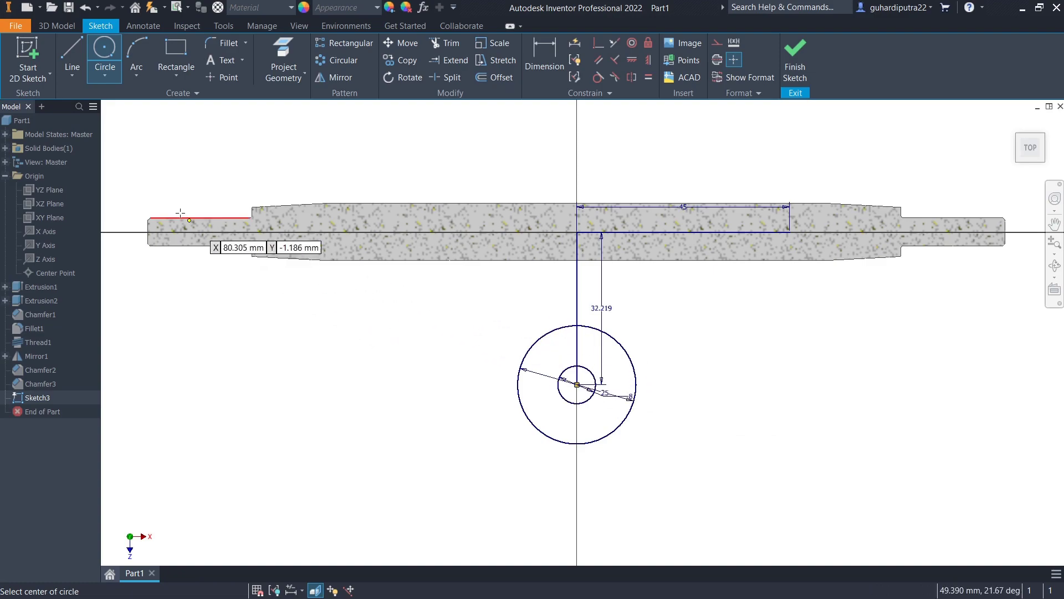
# Draw a 45 mm leftward line and a slanted line toward the circle's left side.
pyautogui.click(81, 47)
pyautogui.click(578, 232)
pyautogui.write('45')
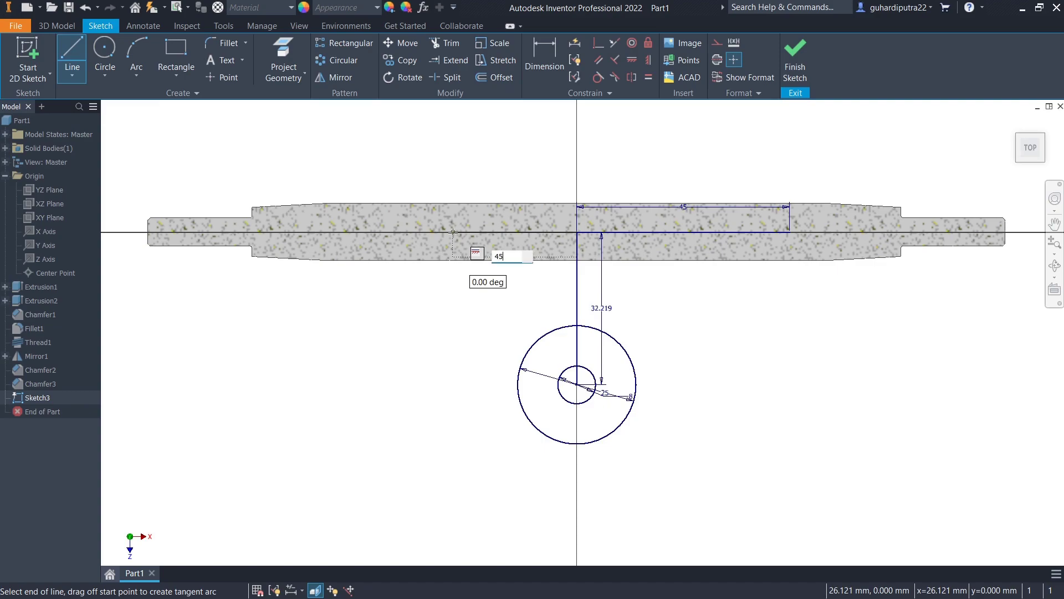
pyautogui.press('Return')
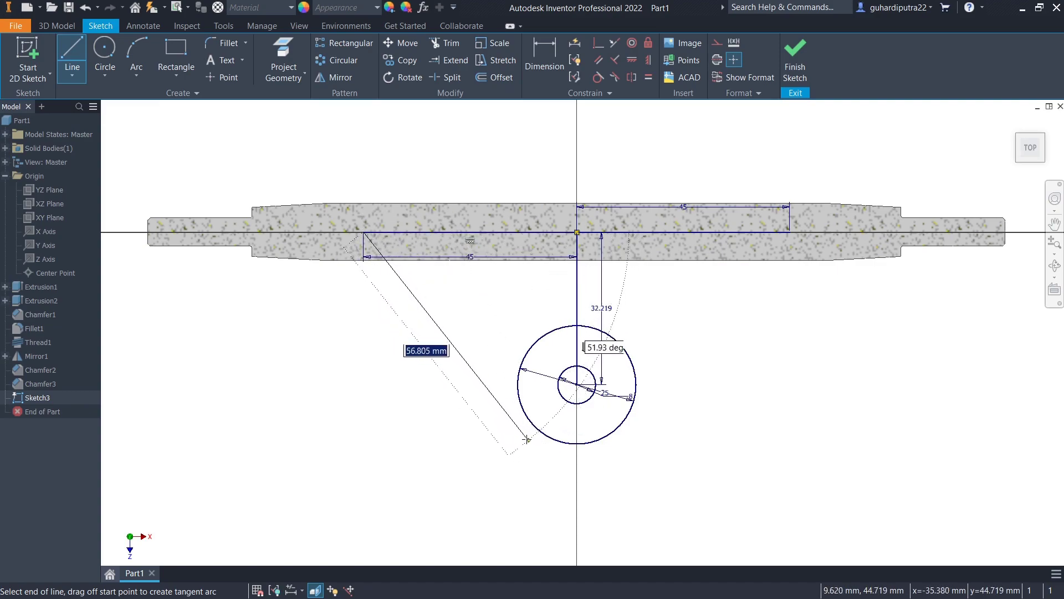
pyautogui.click(536, 444)
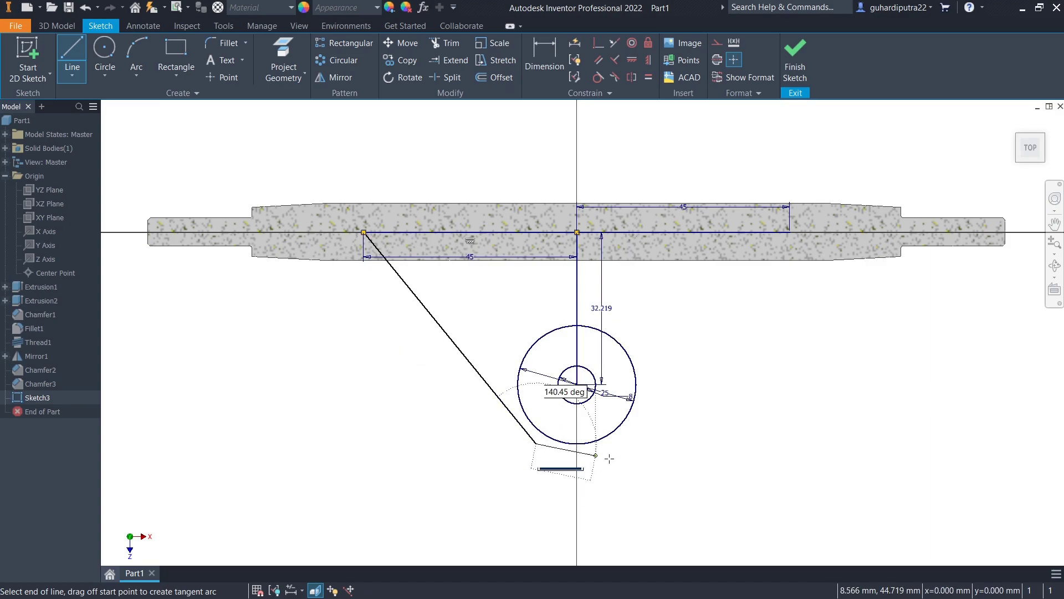
# Draw a slanted line from the right 45 mm line's end toward the circle's right side.
pyautogui.rightClick(784, 458)
pyautogui.click(792, 422)
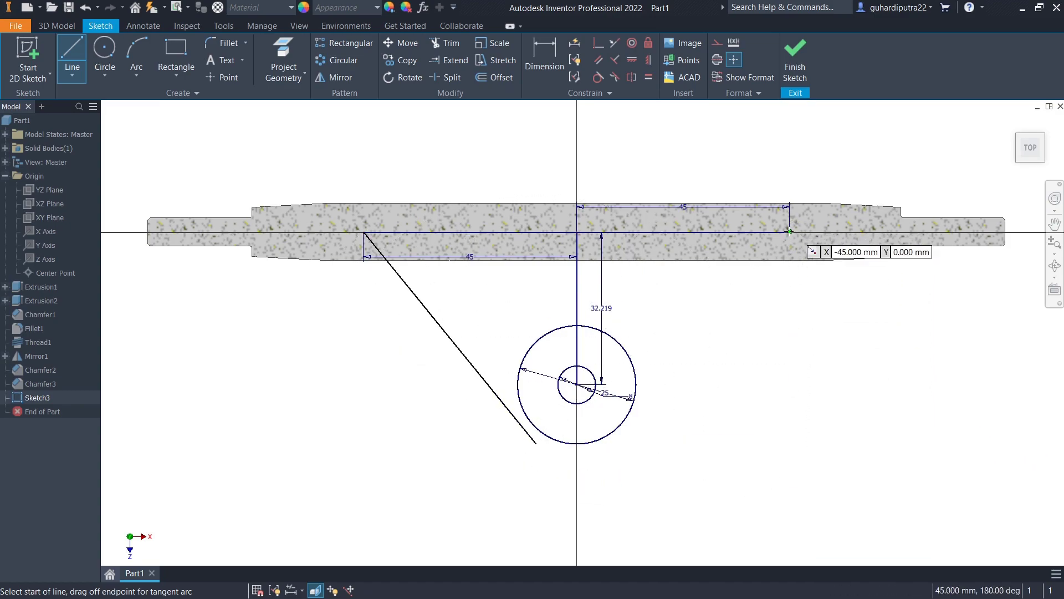
pyautogui.click(789, 232)
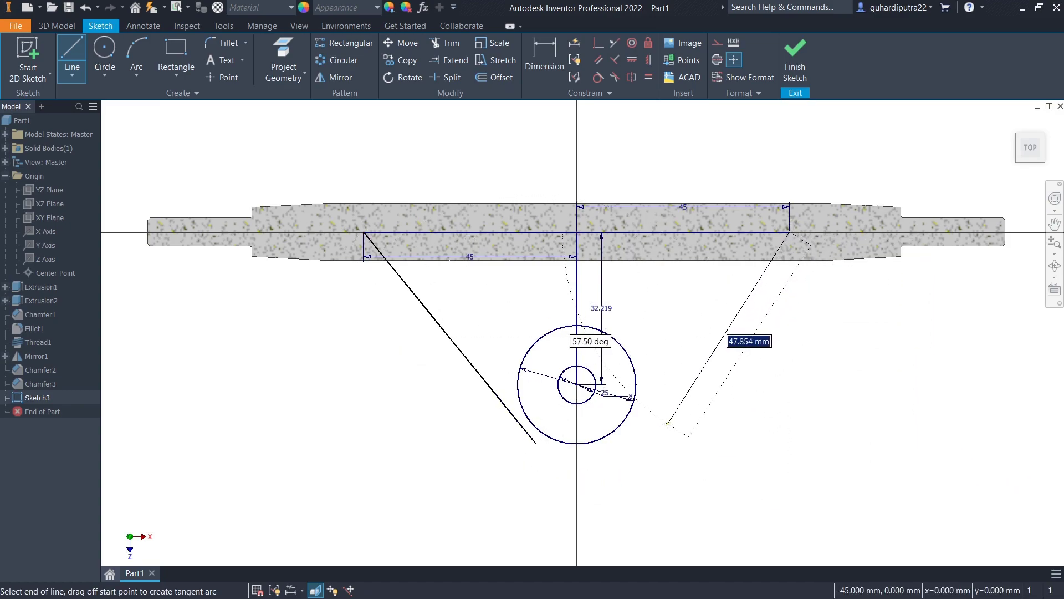
pyautogui.click(637, 443)
pyautogui.rightClick(730, 428)
pyautogui.click(754, 429)
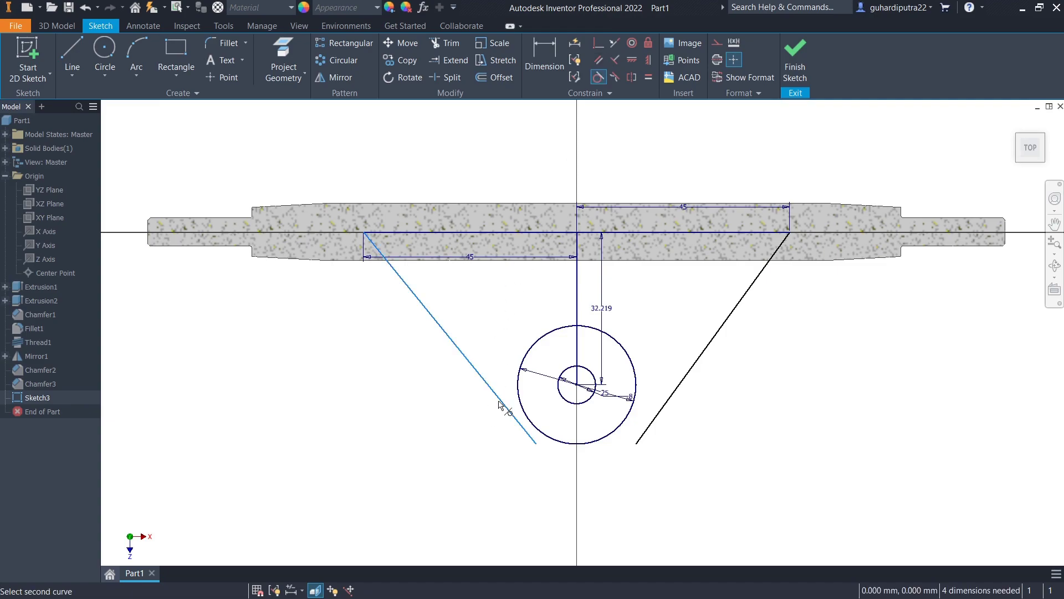
# Make both slanted lines tangent to the 25 mm circle, trim the overshoot, and finish the sketch.
pyautogui.click(525, 417)
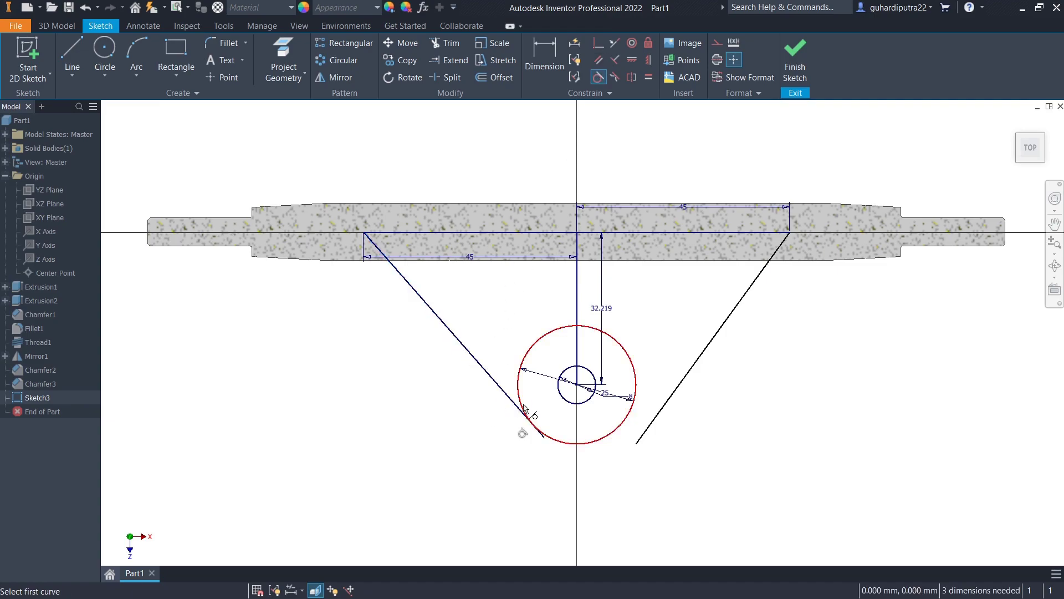
pyautogui.click(623, 425)
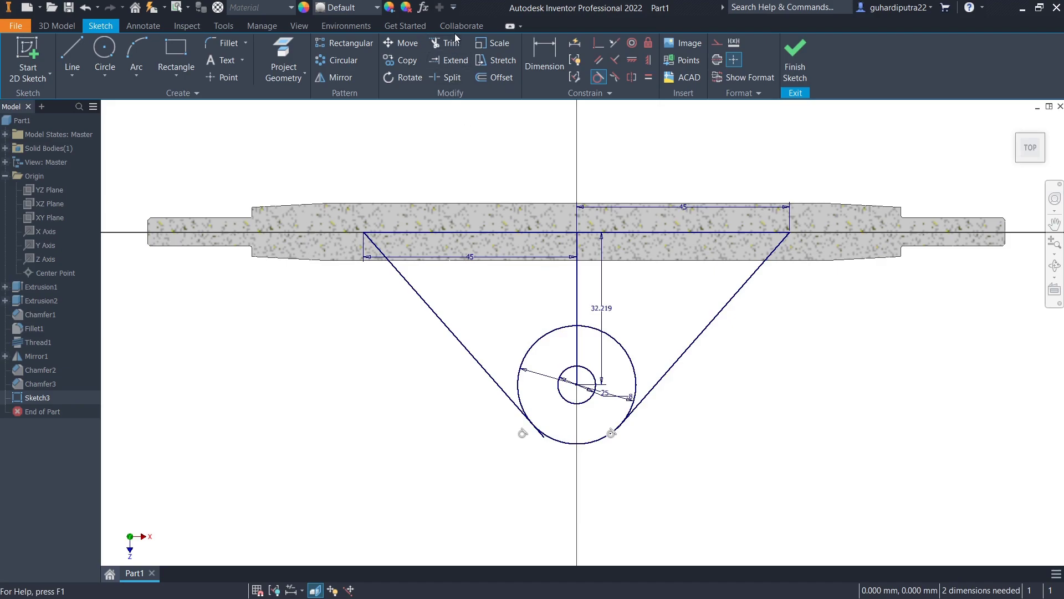
pyautogui.click(454, 40)
pyautogui.scroll(-5, 544, 425)
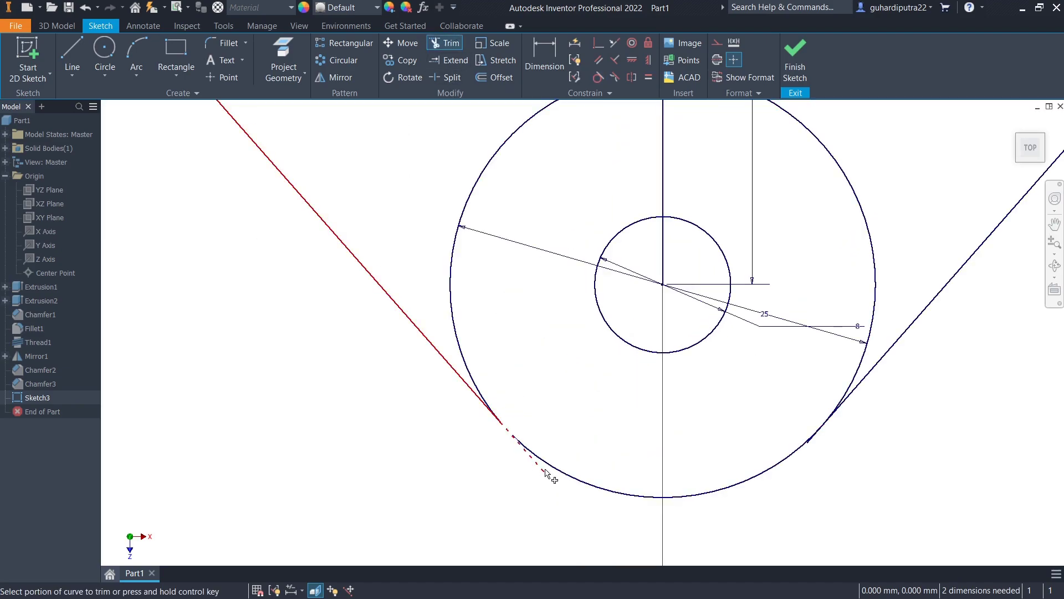
pyautogui.scroll(-3, 827, 450)
pyautogui.click(808, 440)
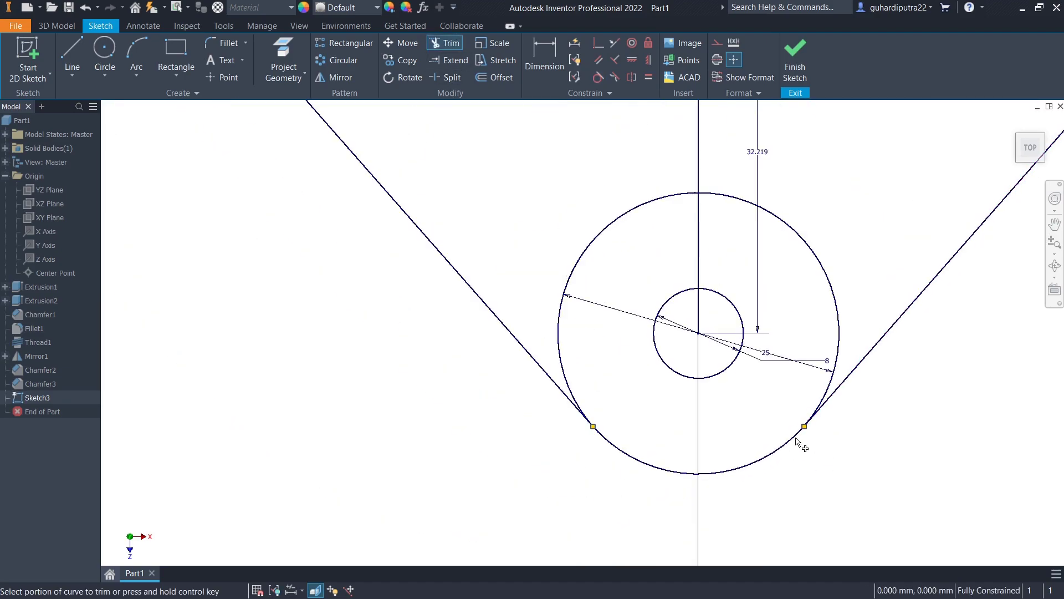
pyautogui.scroll(6, 801, 435)
pyautogui.moveTo(792, 432); pyautogui.dragTo(713, 429, button='middle')
pyautogui.rightClick(784, 411)
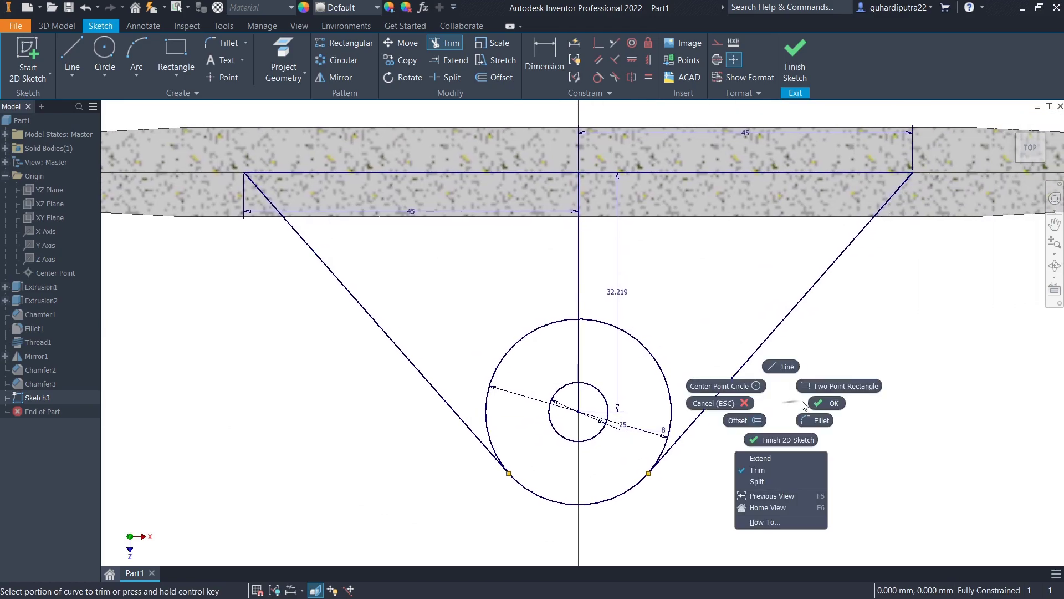
pyautogui.click(817, 410)
pyautogui.click(795, 58)
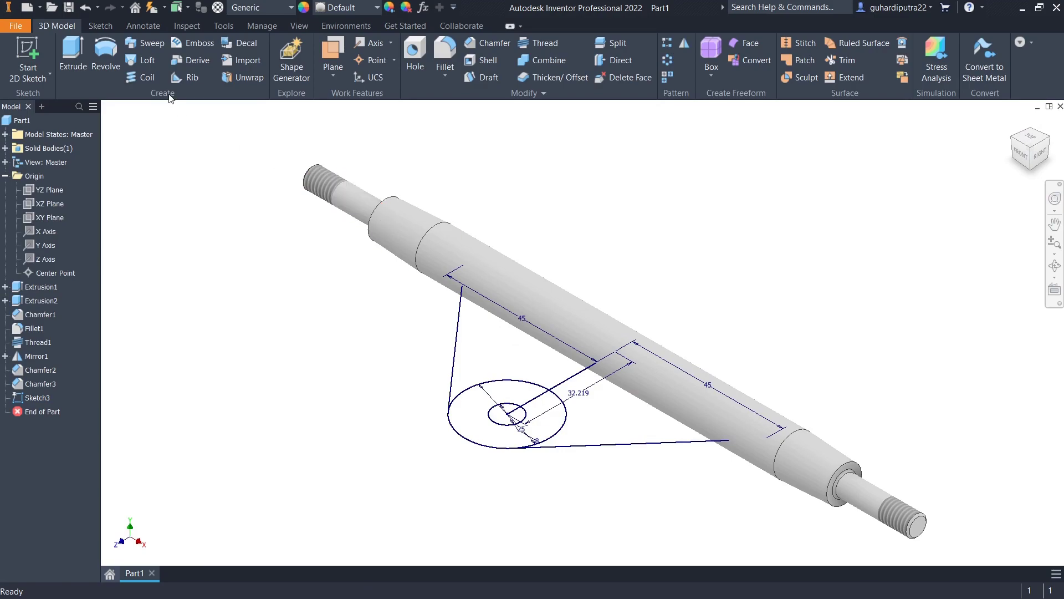
# Extrude both outline profiles 5 mm symmetrically into the triangular bracket plate.
pyautogui.click(76, 51)
pyautogui.click(534, 382)
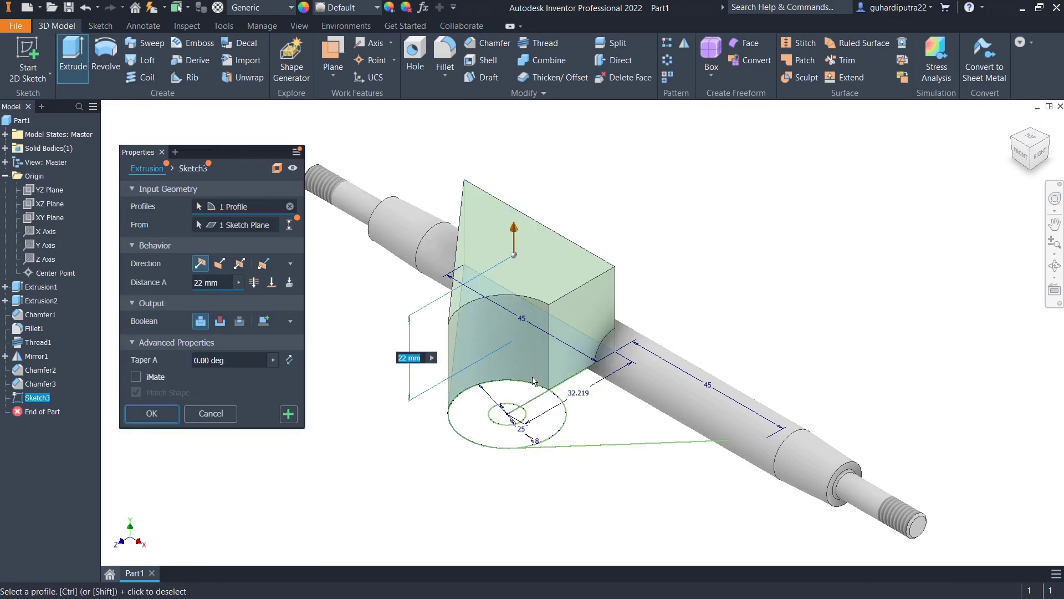
pyautogui.click(240, 264)
pyautogui.write('5')
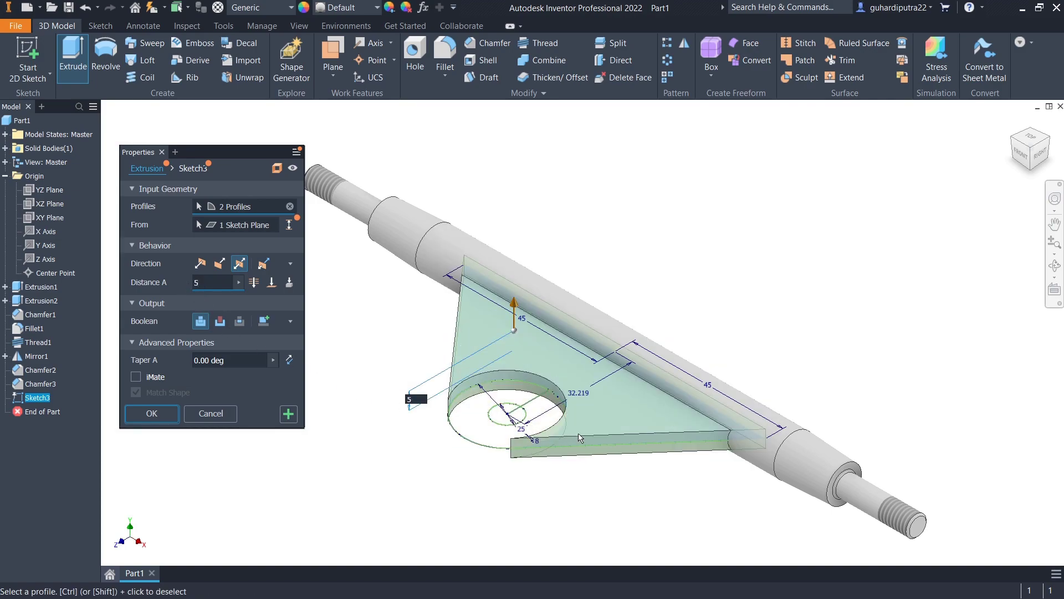
pyautogui.scroll(3, 584, 300)
pyautogui.scroll(-3, 557, 382)
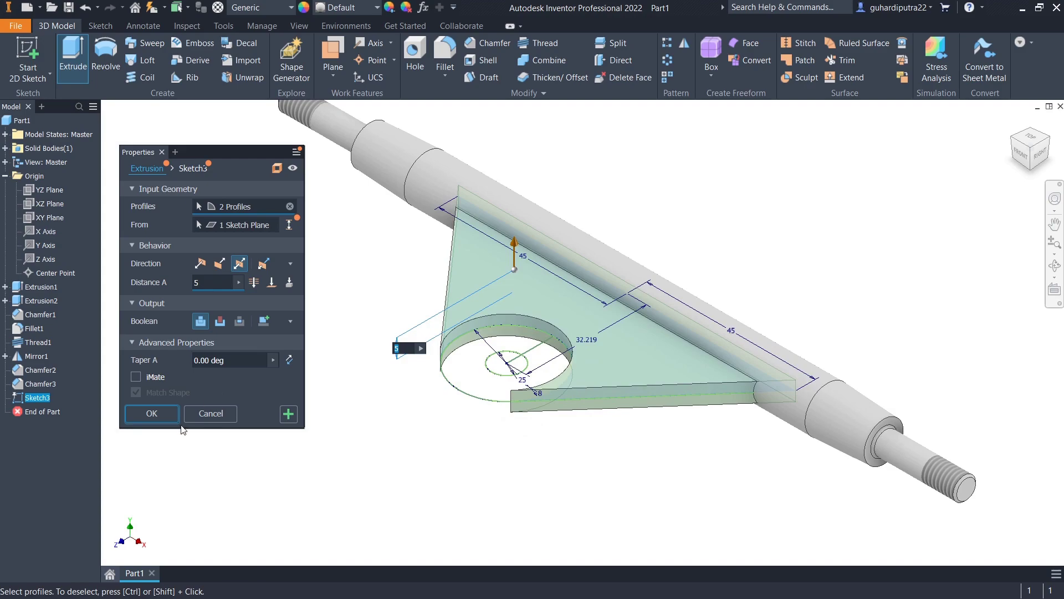
pyautogui.moveTo(441, 386); pyautogui.dragTo(447, 391, button='middle')
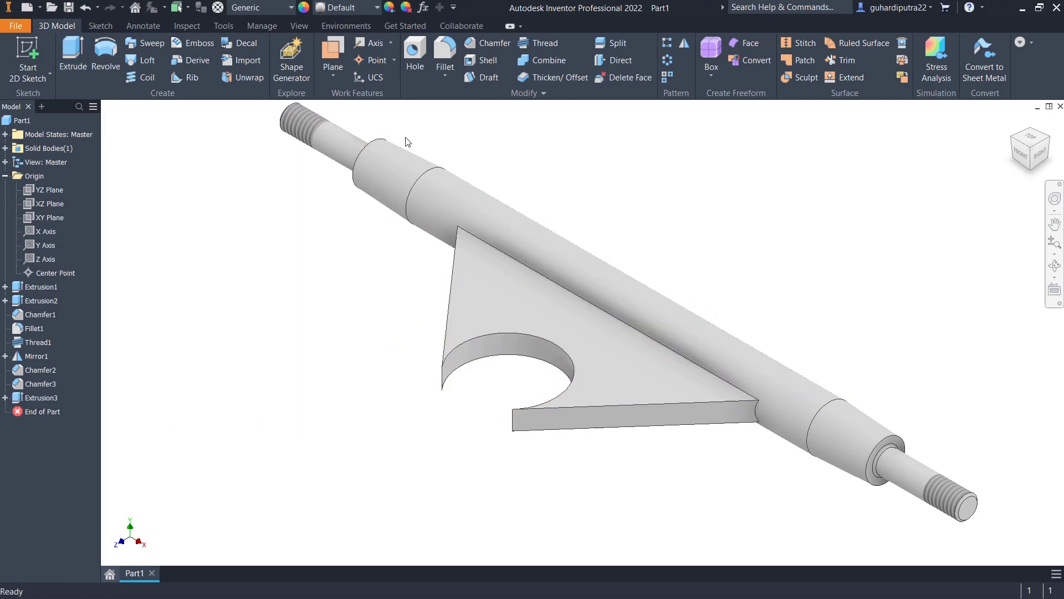
# Fillet both plate-to-shaft edges along the joint with a 10 mm radius.
pyautogui.click(441, 56)
pyautogui.write('10')
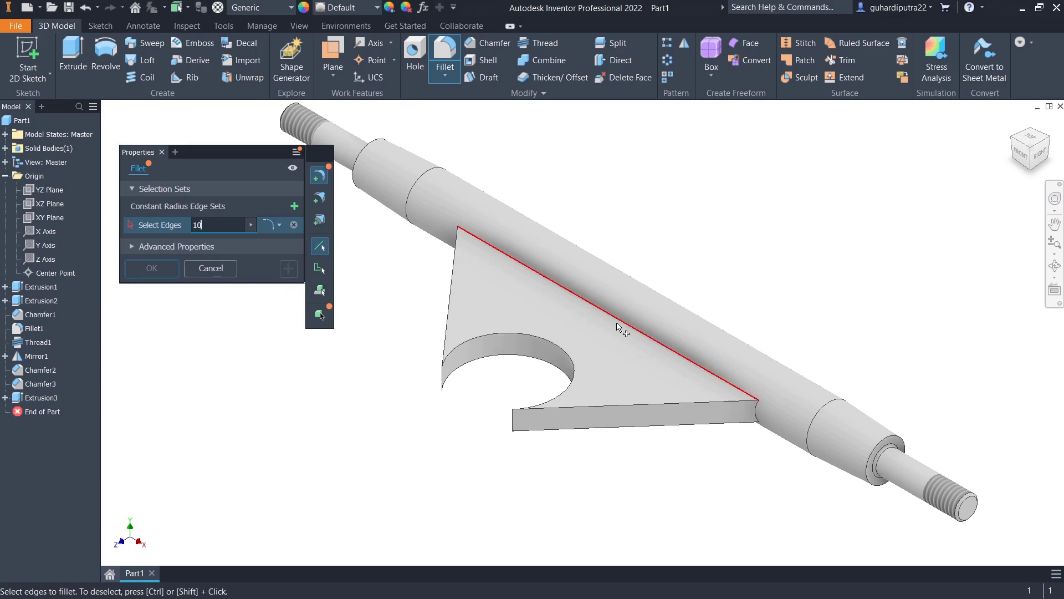
pyautogui.click(625, 331)
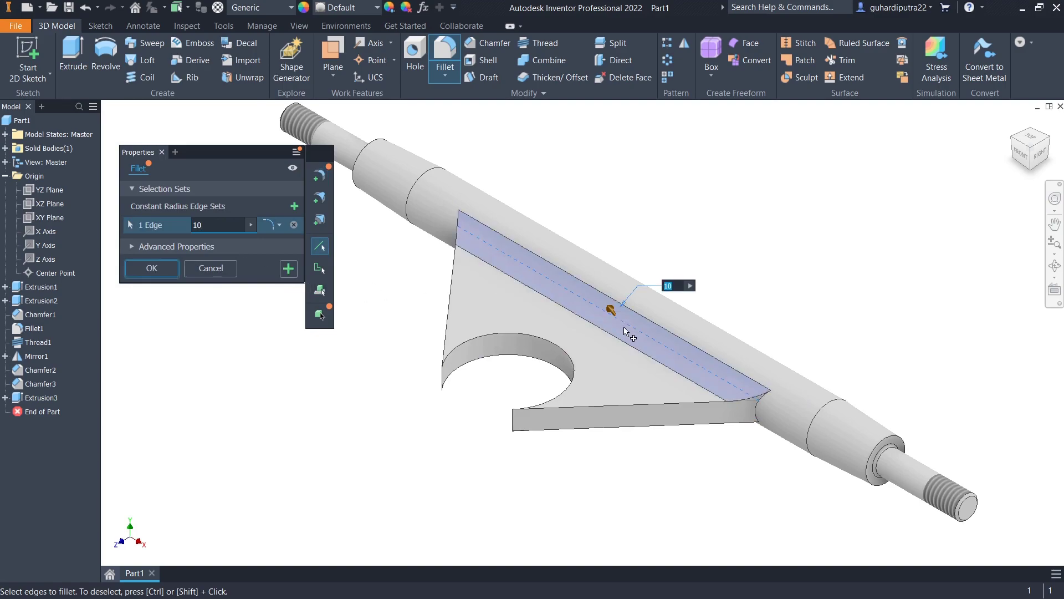
pyautogui.moveTo(668, 435)
pyautogui.keyDown('shift'); pyautogui.mouseDown(button='middle')
pyautogui.moveTo(673, 332)
pyautogui.moveTo(672, 373)
pyautogui.mouseUp(button='middle'); pyautogui.keyUp('shift')
pyautogui.click(679, 309)
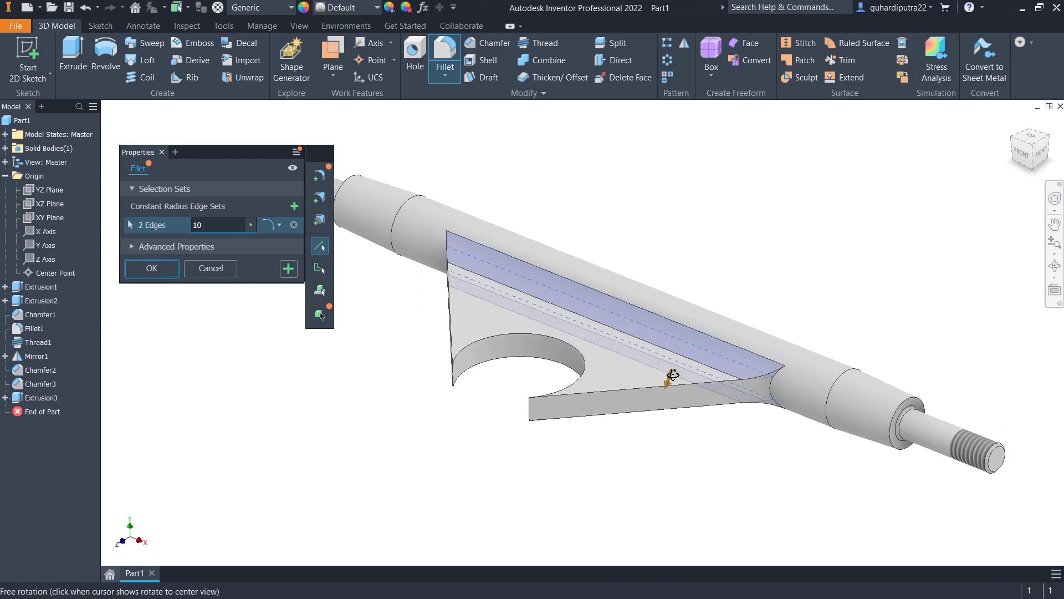
pyautogui.click(288, 269)
pyautogui.write('8')
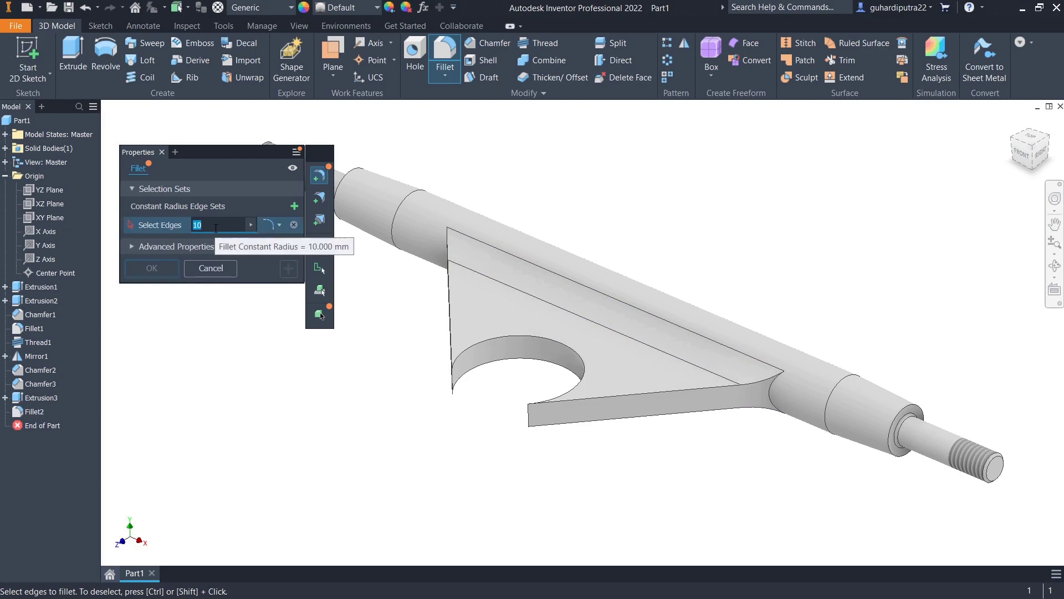
# Fillet the two plate-to-shaft junctions at the plate ends with radius 8.
pyautogui.click(772, 398)
pyautogui.keyDown('shift'); pyautogui.moveTo(675, 427); pyautogui.dragTo(825, 438, button='middle'); pyautogui.keyUp('shift')
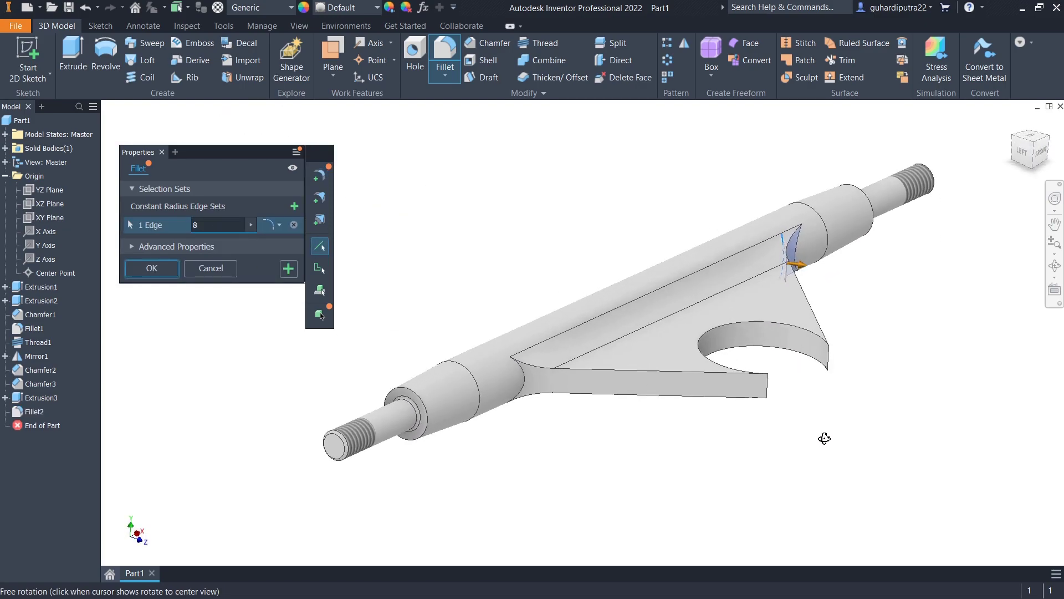
pyautogui.click(524, 382)
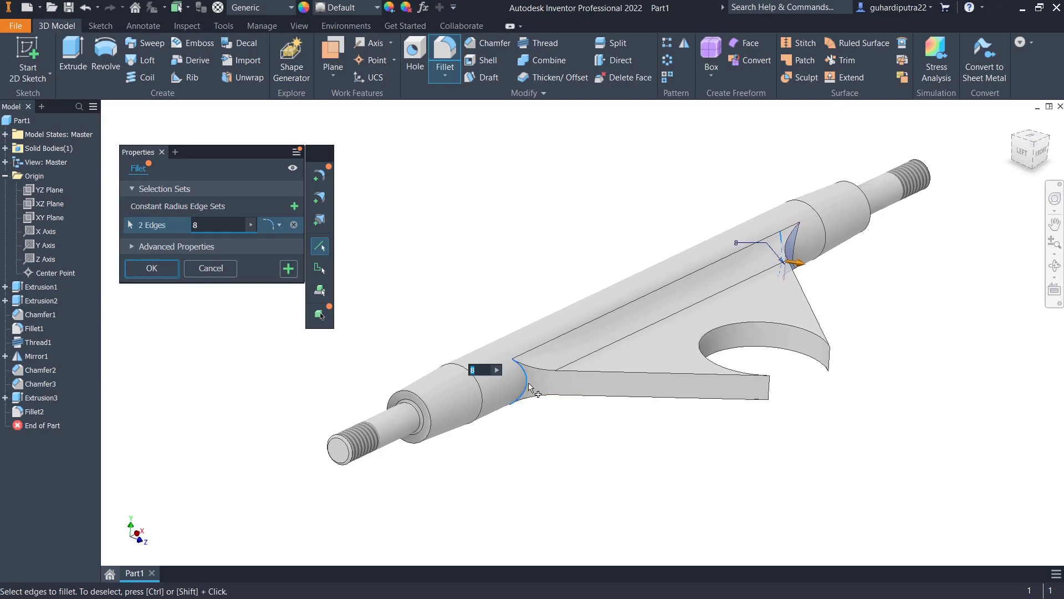
pyautogui.click(140, 268)
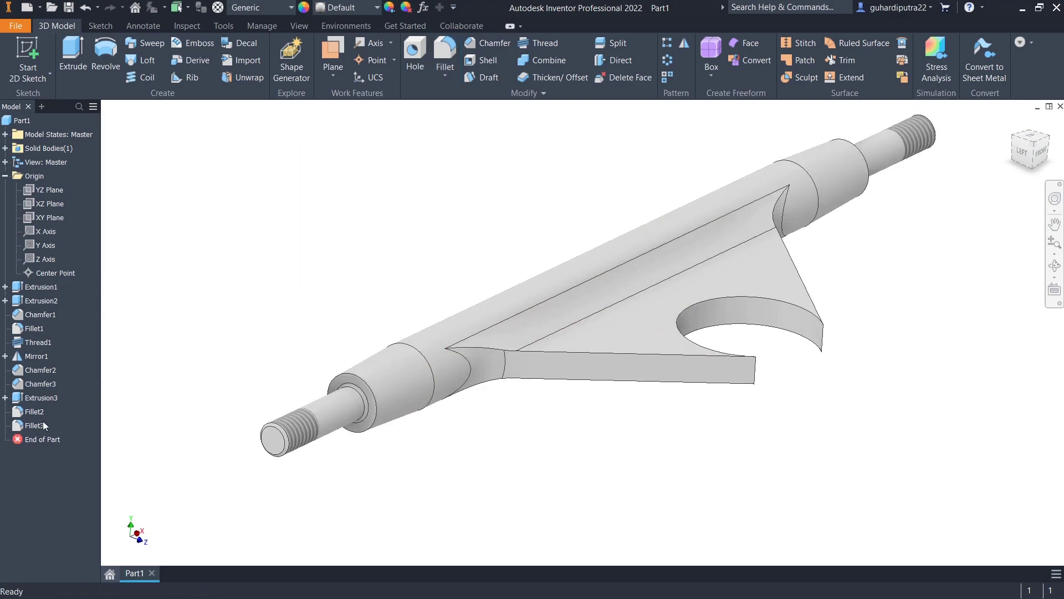
# Share Sketch3 from under Extrusion3 so its profiles can be reused.
pyautogui.click(5, 398)
pyautogui.rightClick(30, 413)
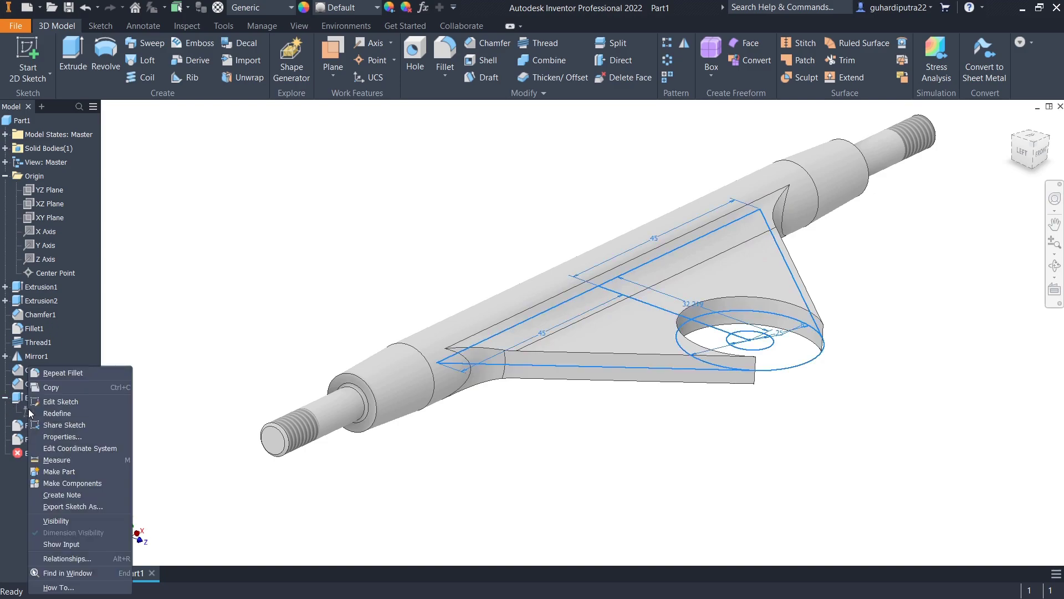
pyautogui.click(54, 425)
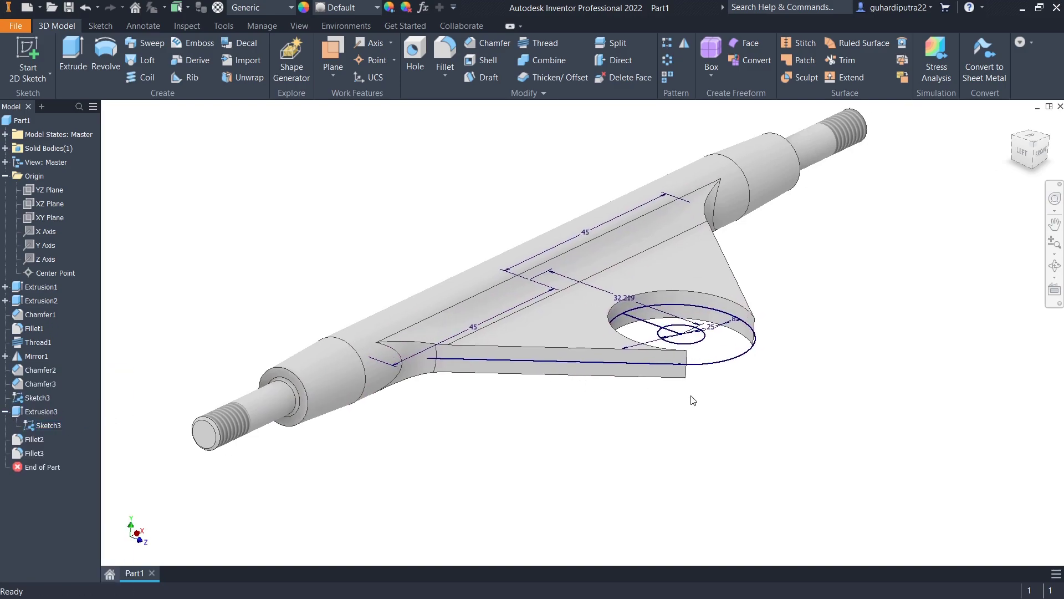
pyautogui.moveTo(732, 401)
pyautogui.keyDown('shift'); pyautogui.mouseDown(button='middle')
pyautogui.moveTo(720, 374)
pyautogui.moveTo(577, 393)
pyautogui.moveTo(689, 416)
pyautogui.mouseUp(button='middle'); pyautogui.keyUp('shift')
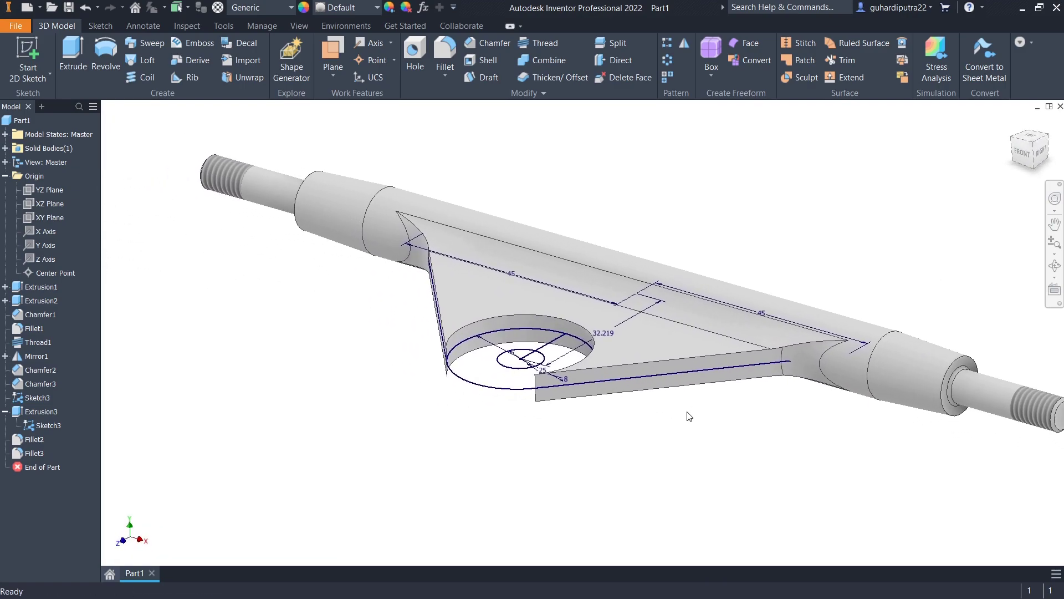
# Extrude the ring around the hole asymmetrically, 1 mm one way and 6 mm the other.
pyautogui.click(71, 68)
pyautogui.scroll(-3, 475, 350)
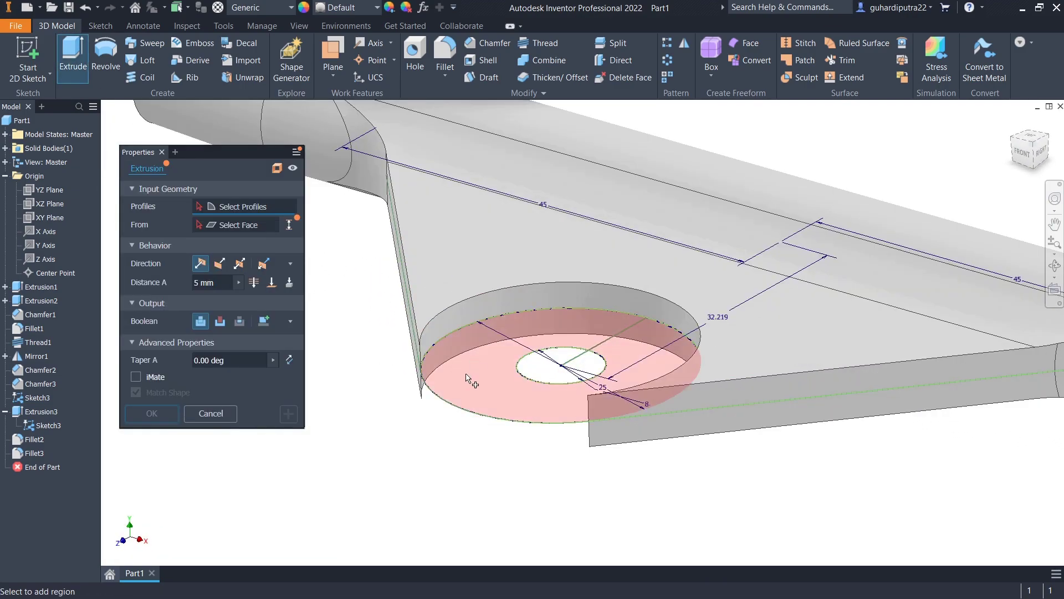
pyautogui.click(475, 350)
pyautogui.click(264, 264)
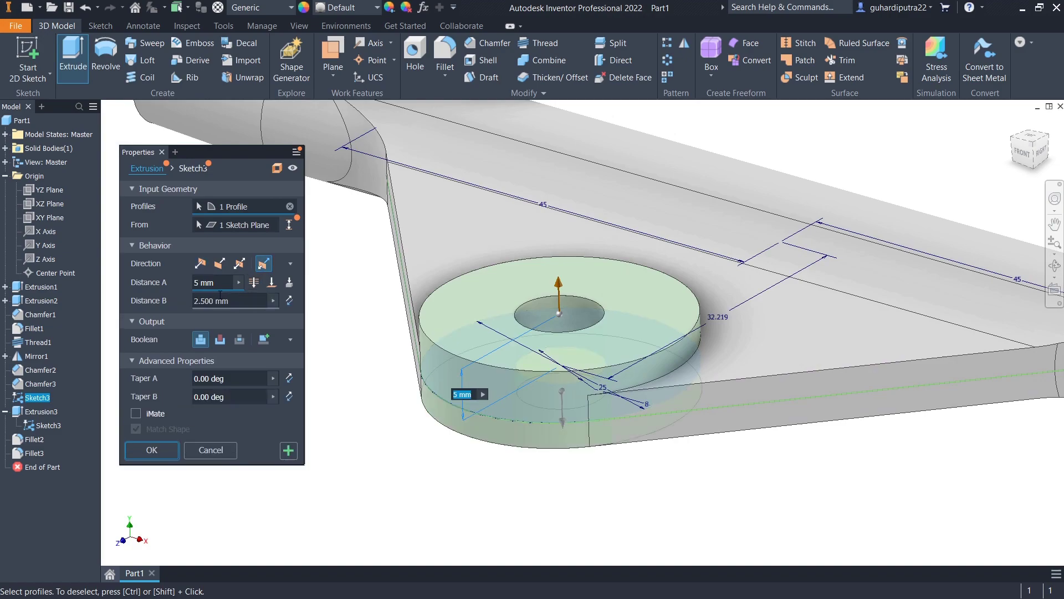
pyautogui.write('1')
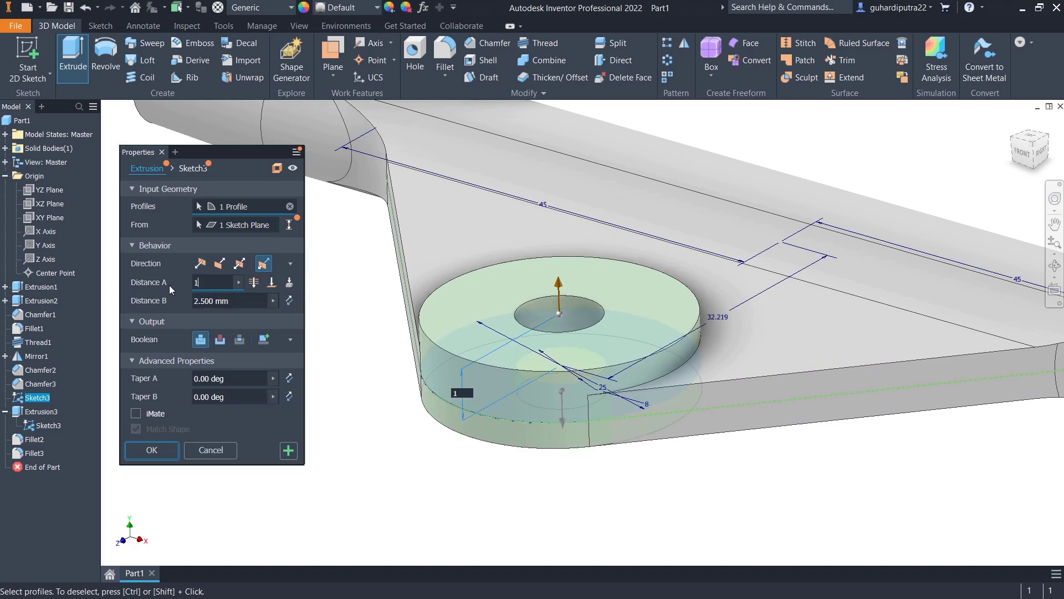
pyautogui.click(229, 303)
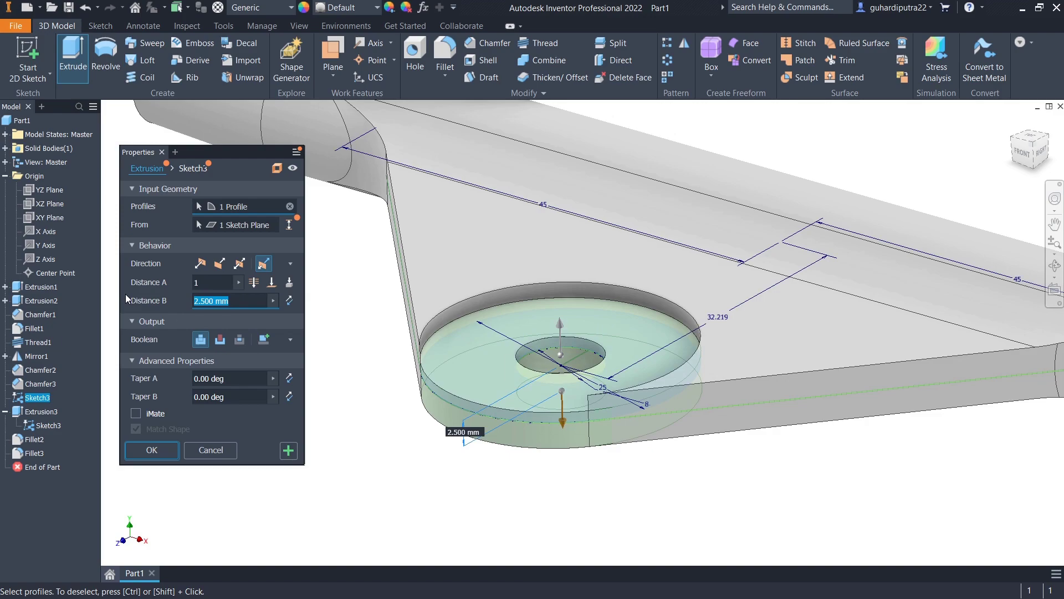
pyautogui.write('6')
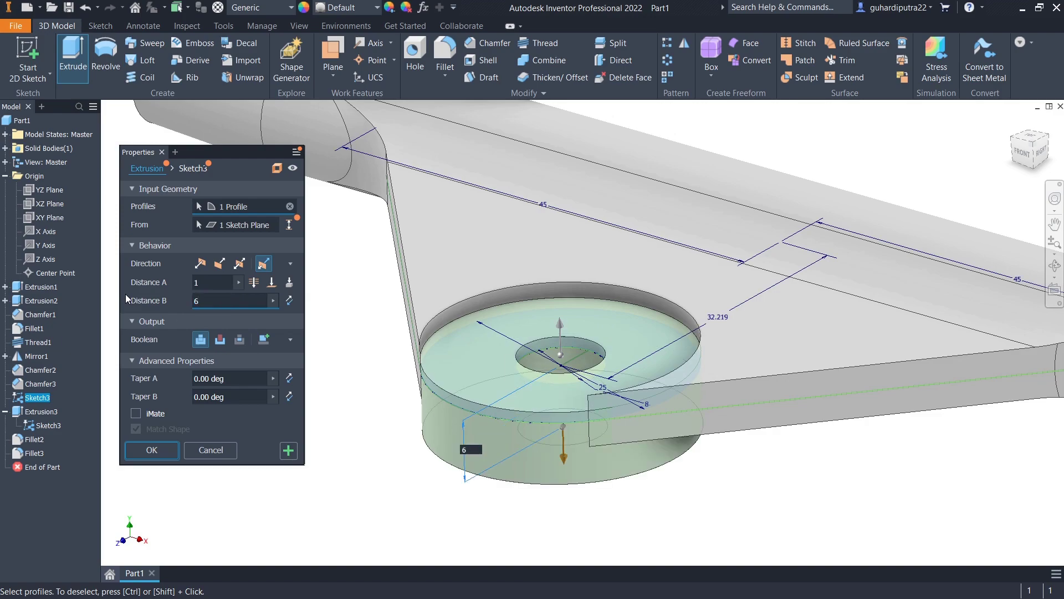
pyautogui.click(152, 450)
pyautogui.scroll(3, 411, 430)
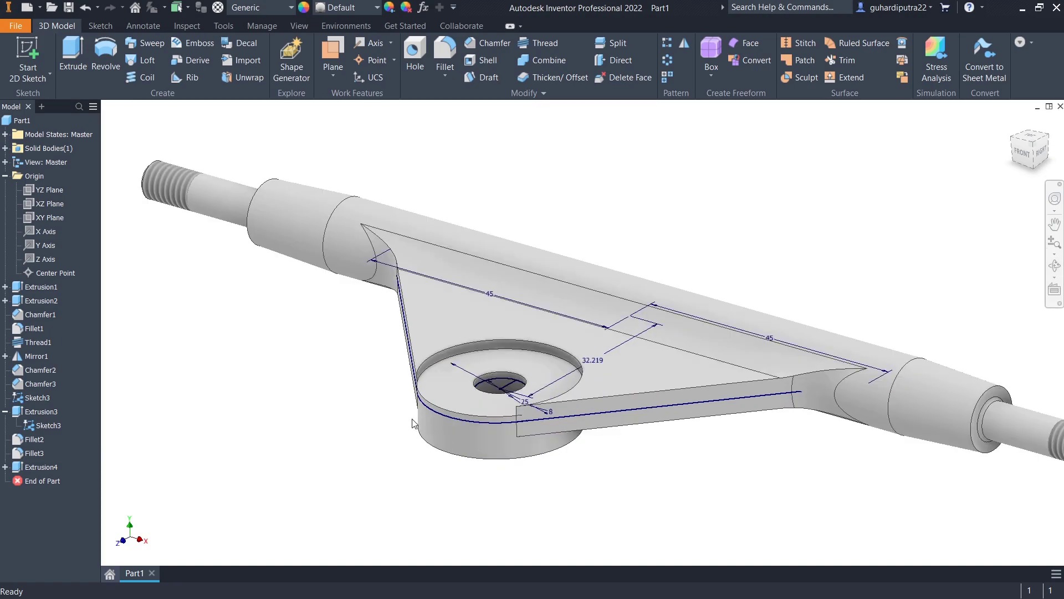
# Start a new sketch on the YZ plane through the boss.
pyautogui.moveTo(414, 392); pyautogui.dragTo(418, 404, button='middle')
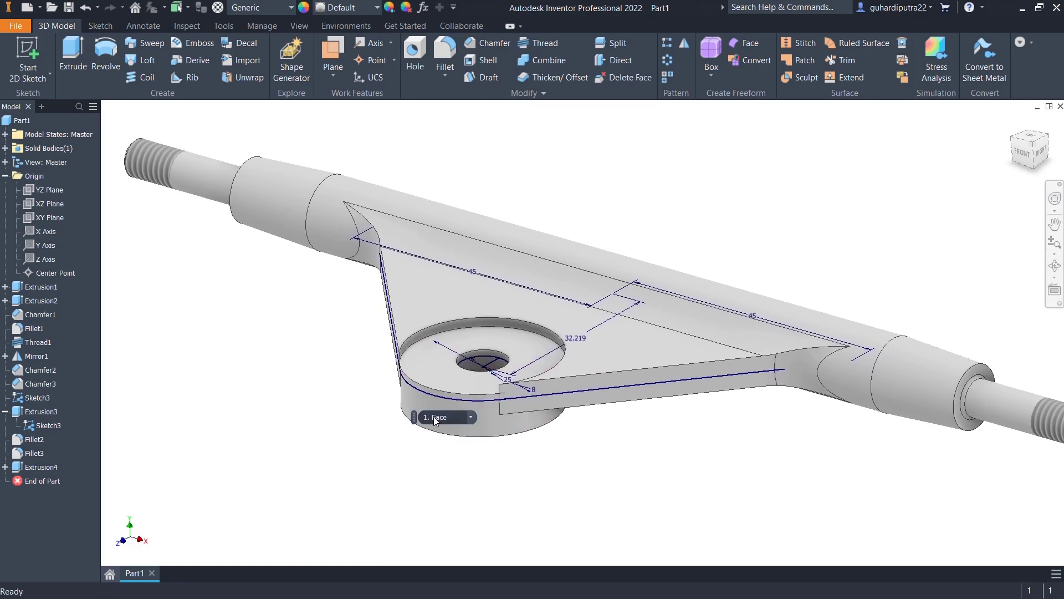
pyautogui.click(44, 191)
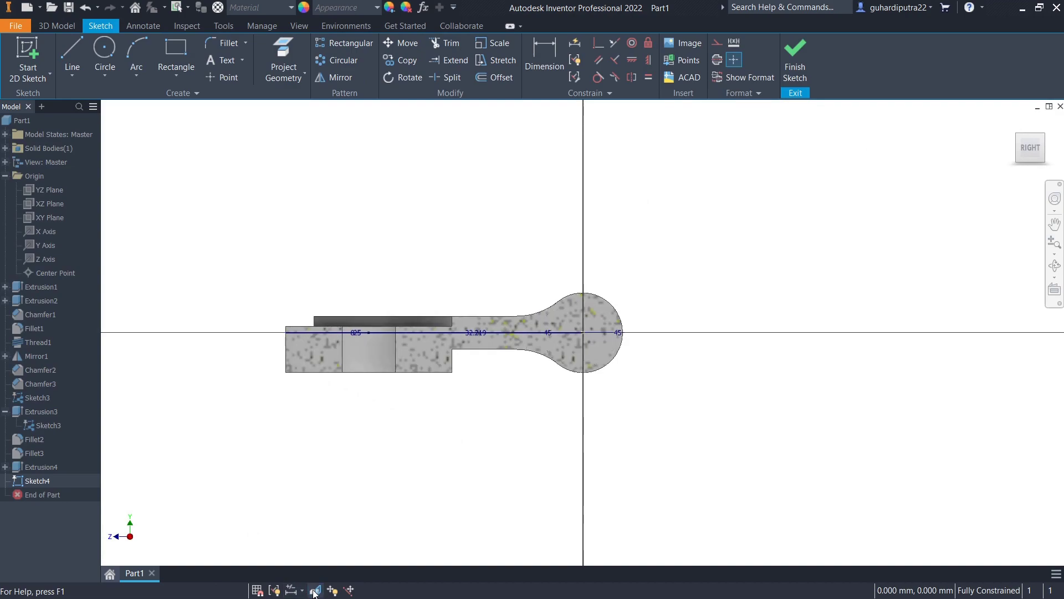
pyautogui.scroll(2, 333, 323)
pyautogui.scroll(2, 388, 357)
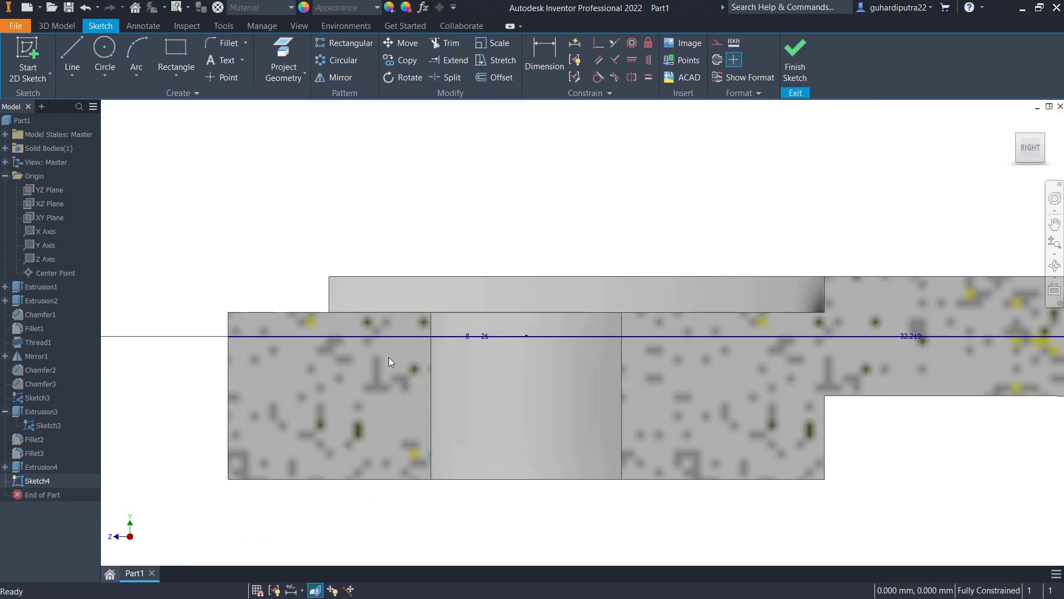
pyautogui.moveTo(384, 358); pyautogui.dragTo(384, 326, button='middle')
# Draw a 4.5 mm vertical line from the part's upper-left corner.
pyautogui.press('l')
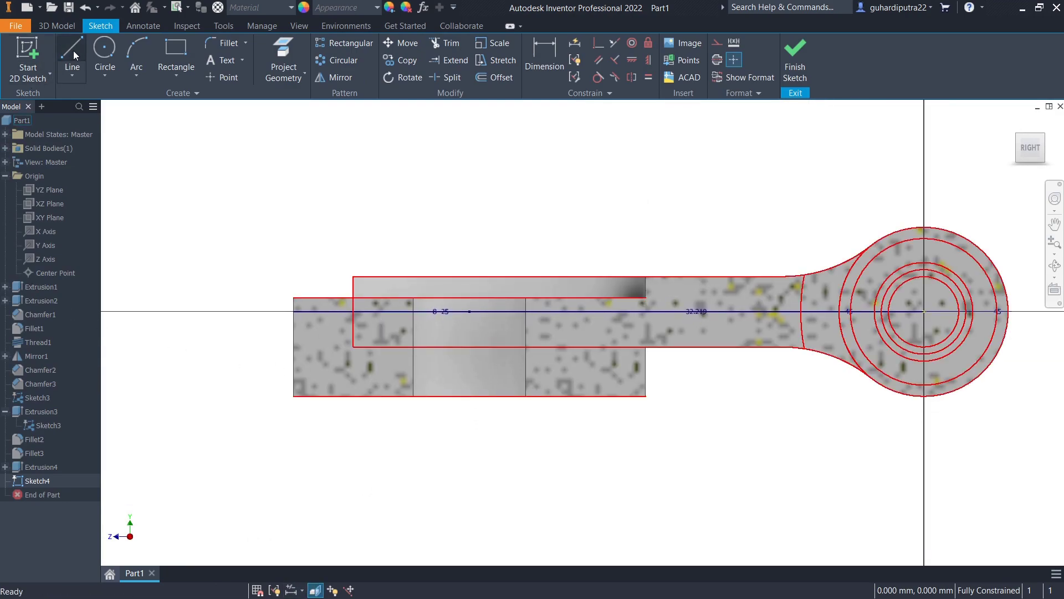
pyautogui.click(294, 297)
pyautogui.write('4.5')
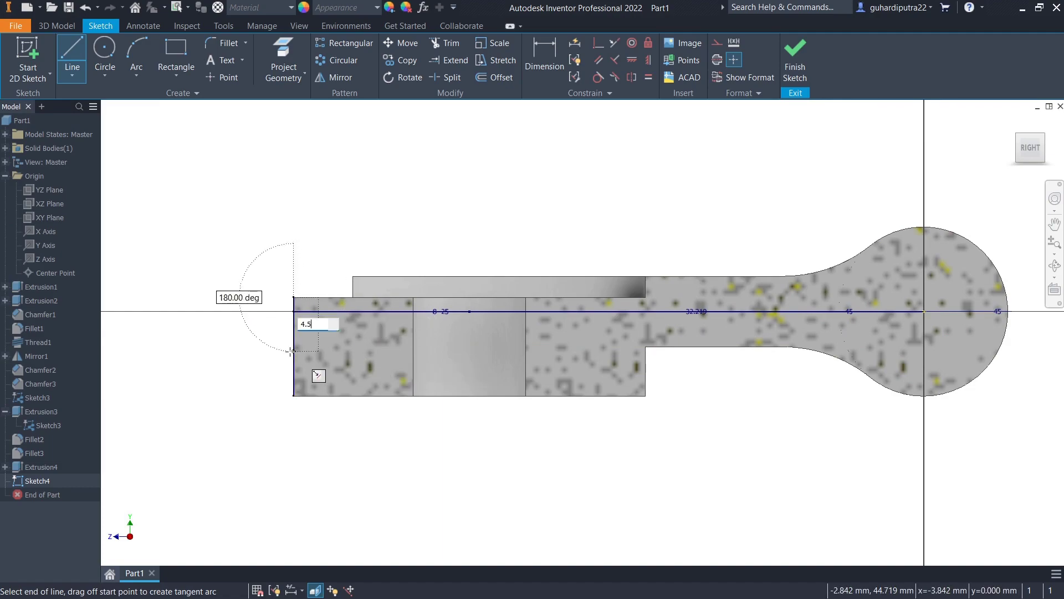
pyautogui.press('Return')
pyautogui.rightClick(239, 288)
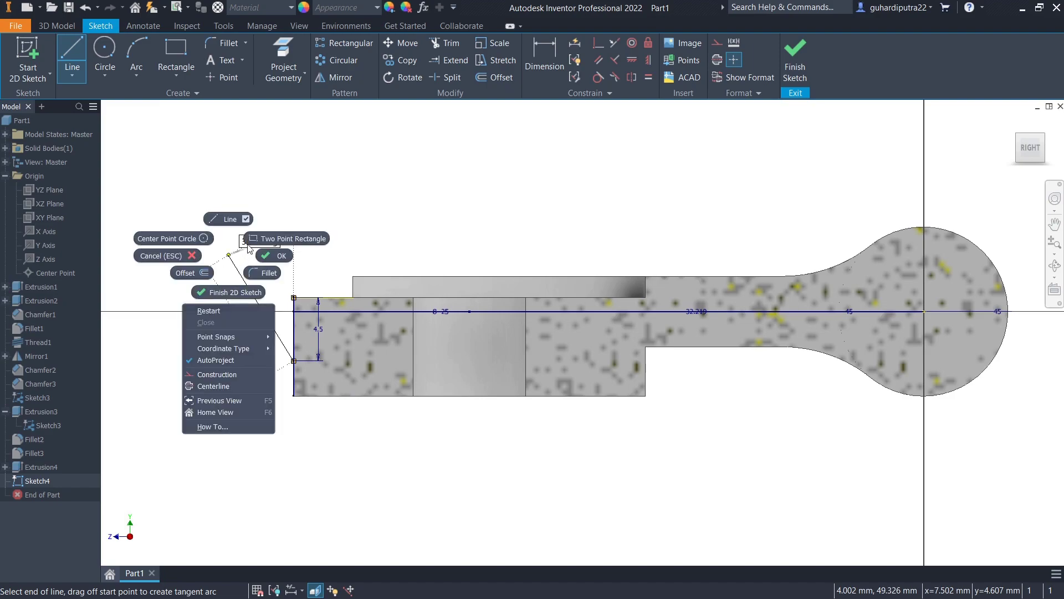
pyautogui.click(225, 333)
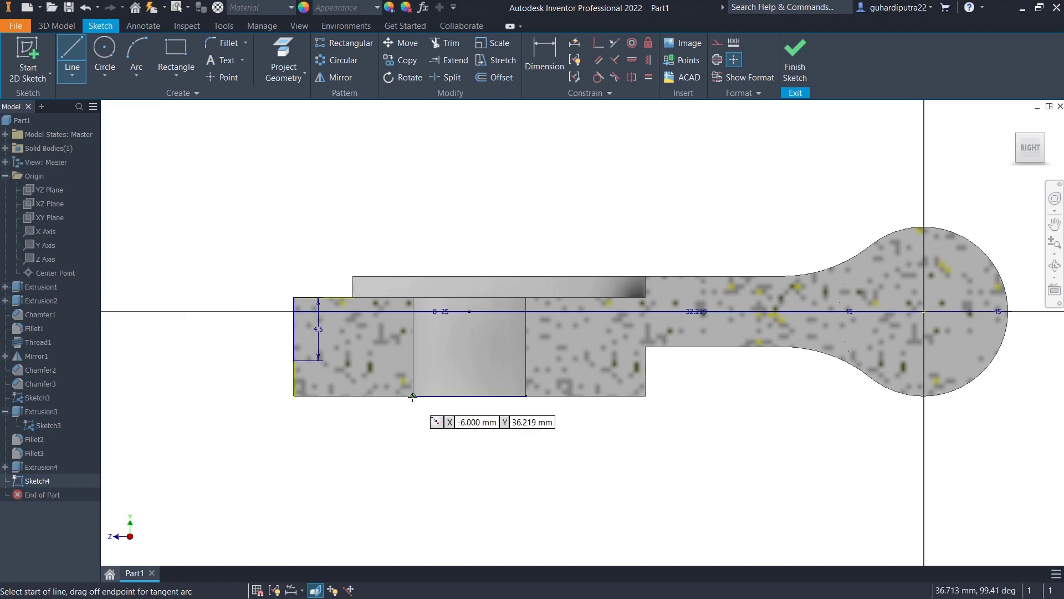
# Draw a 2 by 2 mm step rising from the bottom edge.
pyautogui.click(413, 396)
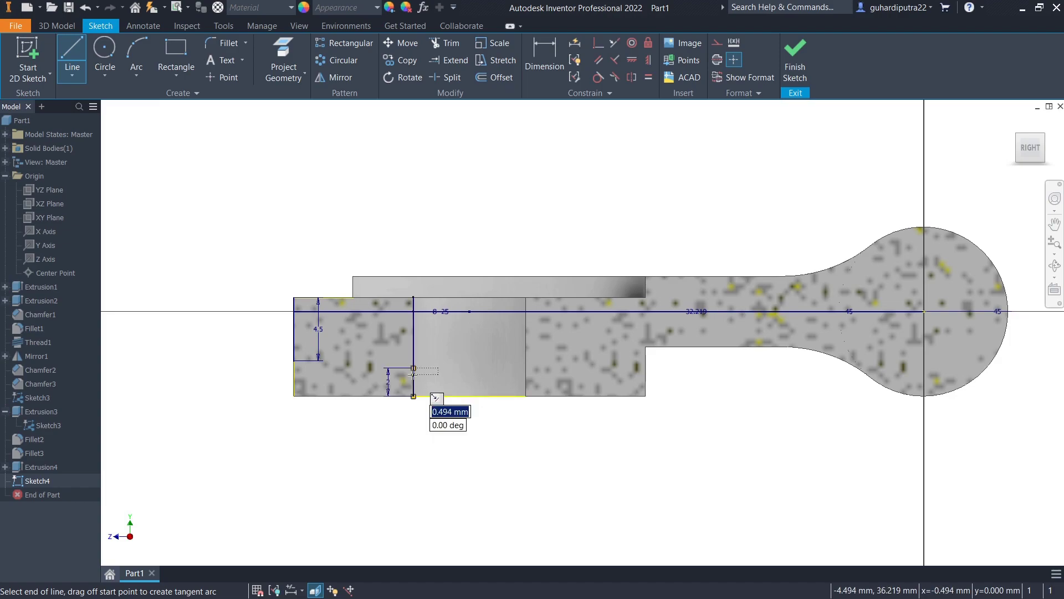
pyautogui.press('Return')
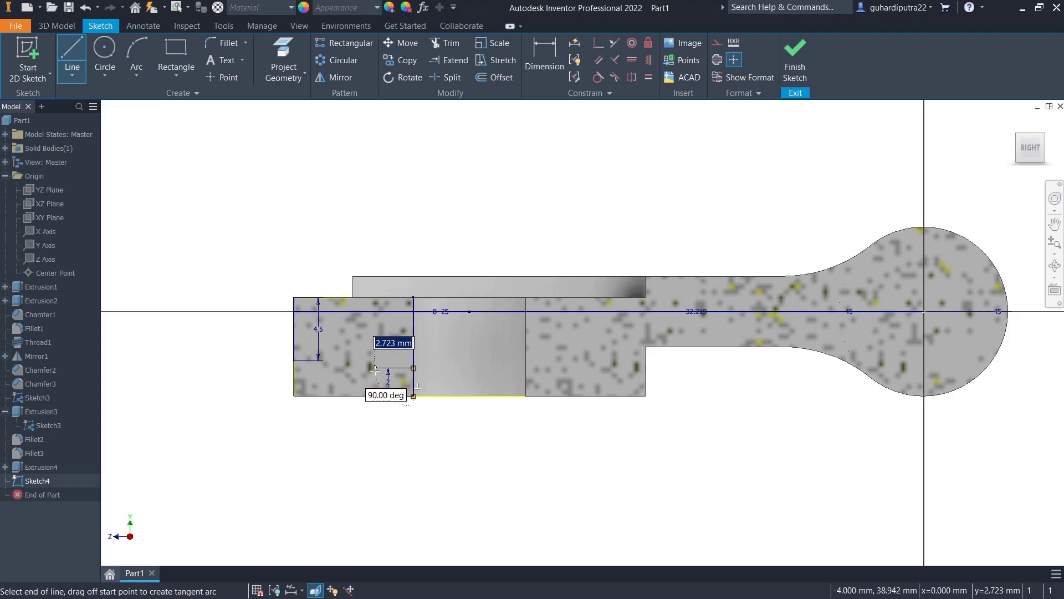
pyautogui.write('2')
pyautogui.press('Return')
pyautogui.click(384, 396)
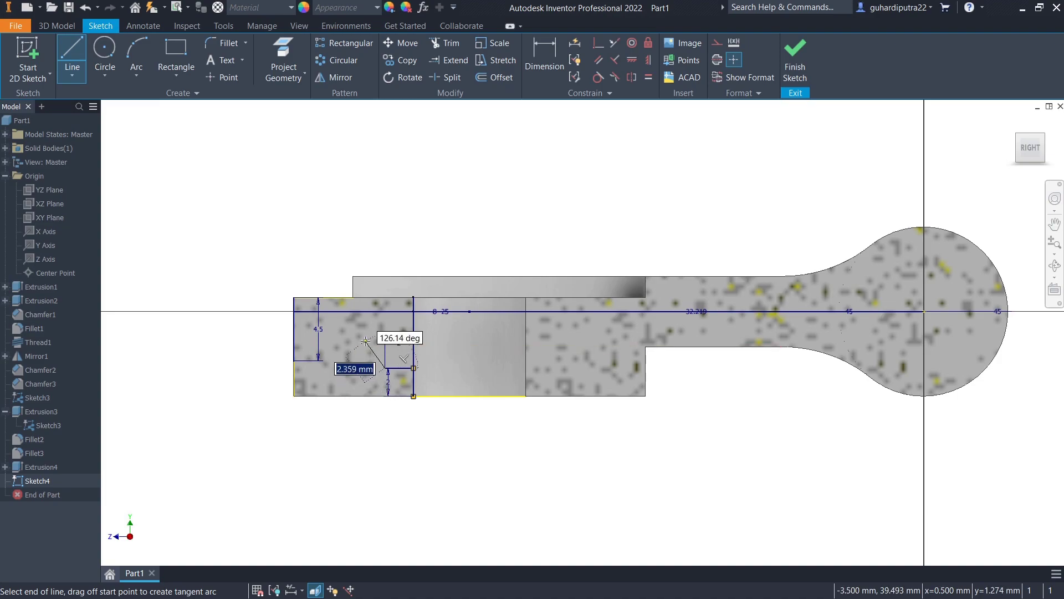
pyautogui.rightClick(366, 332)
pyautogui.click(360, 363)
# Draw a 4 mm bottom line from the small square's corner.
pyautogui.click(413, 396)
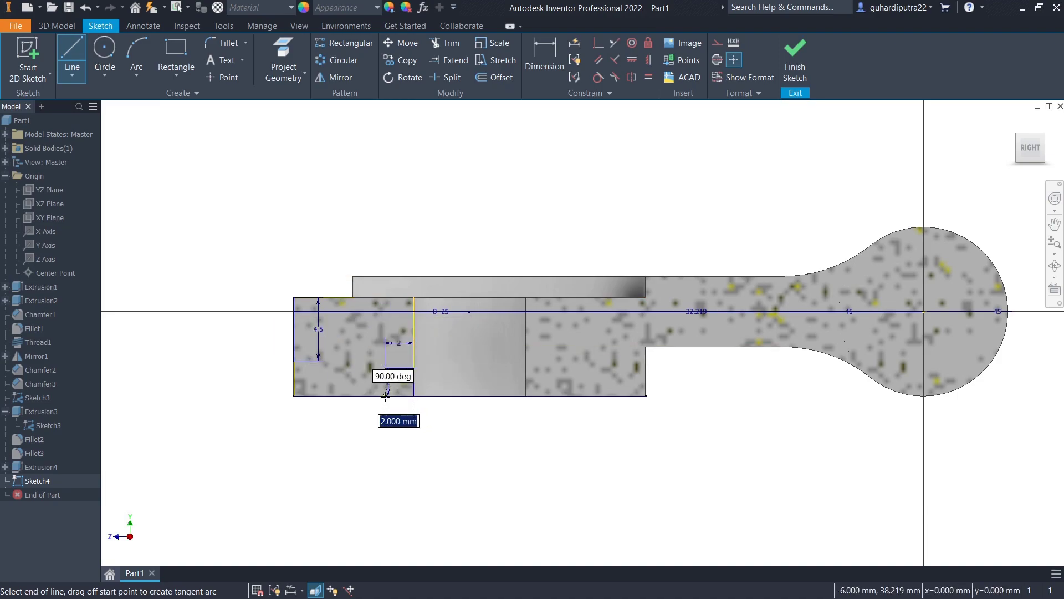
pyautogui.press('Return')
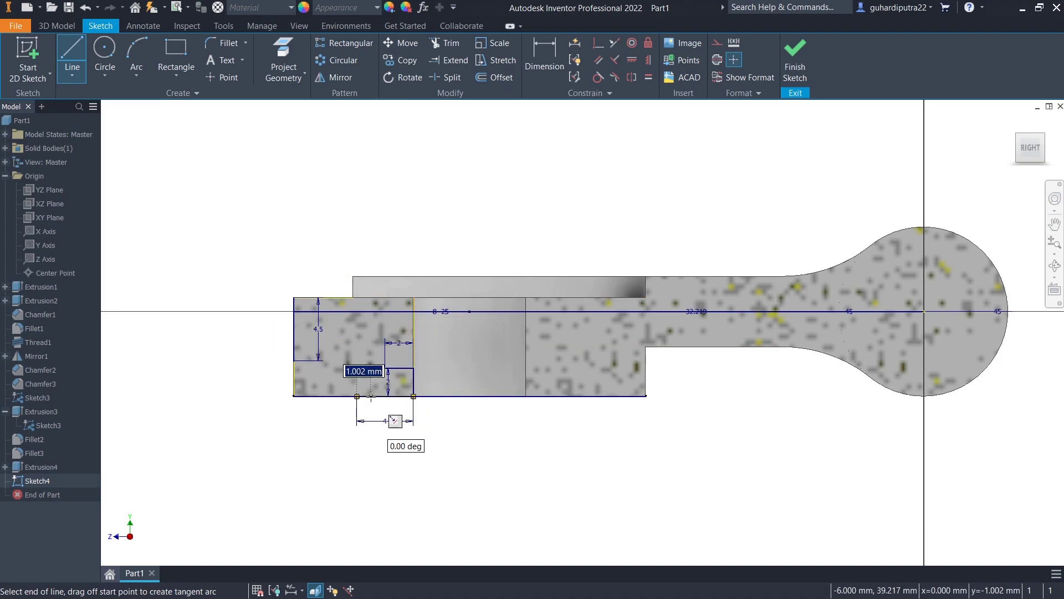
pyautogui.rightClick(353, 239)
pyautogui.click(303, 232)
pyautogui.press('l')
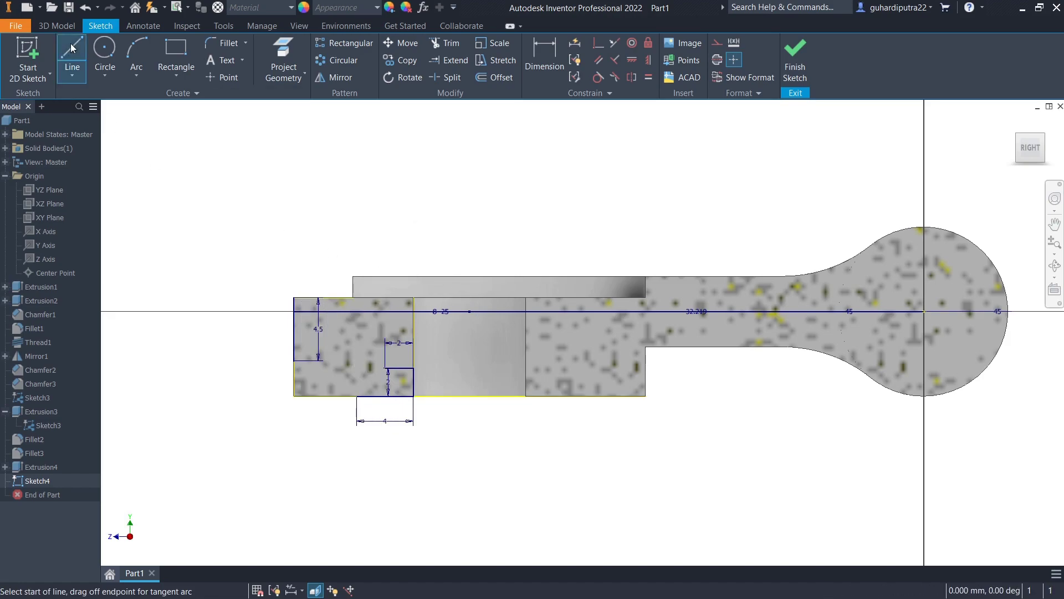
pyautogui.scroll(2, 343, 334)
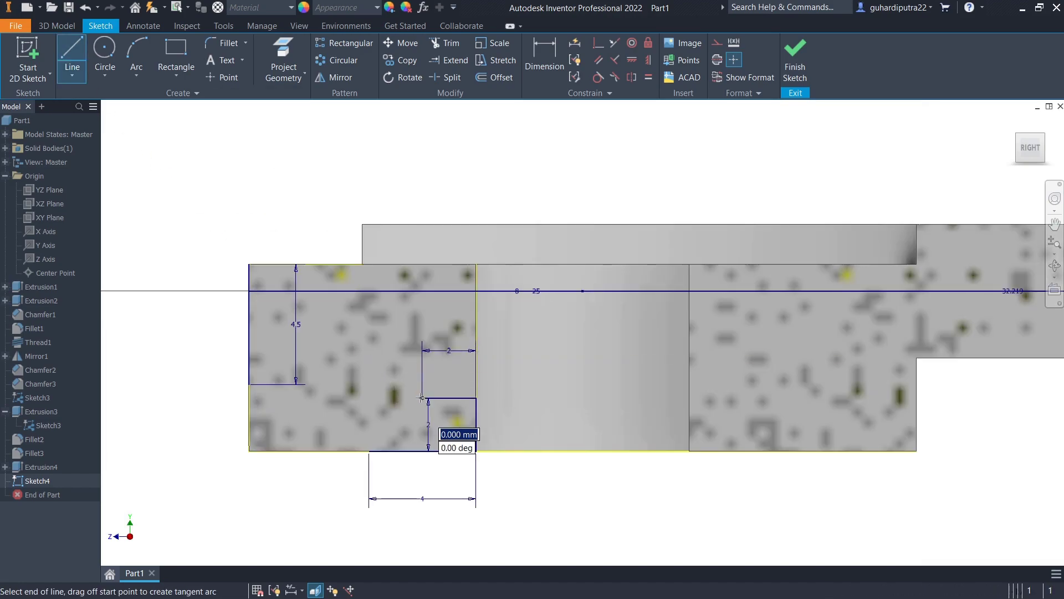
# Draw two tangent arcs, ending at the top-left corner and the left edge.
pyautogui.moveTo(422, 398); pyautogui.dragTo(334, 357)
pyautogui.moveTo(252, 266); pyautogui.dragTo(249, 265)
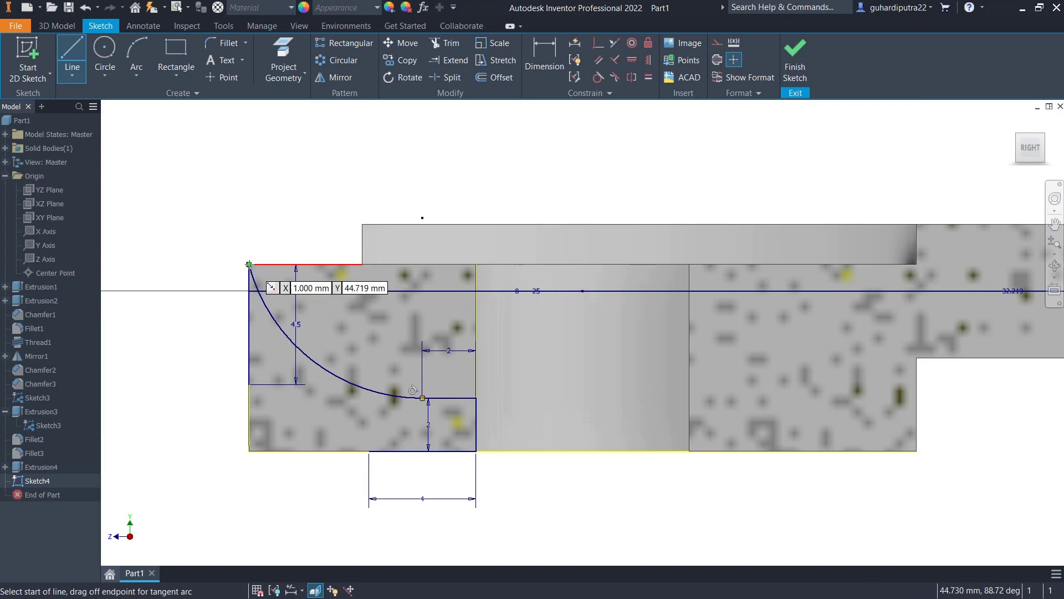
pyautogui.click(370, 451)
pyautogui.moveTo(370, 450); pyautogui.dragTo(296, 412)
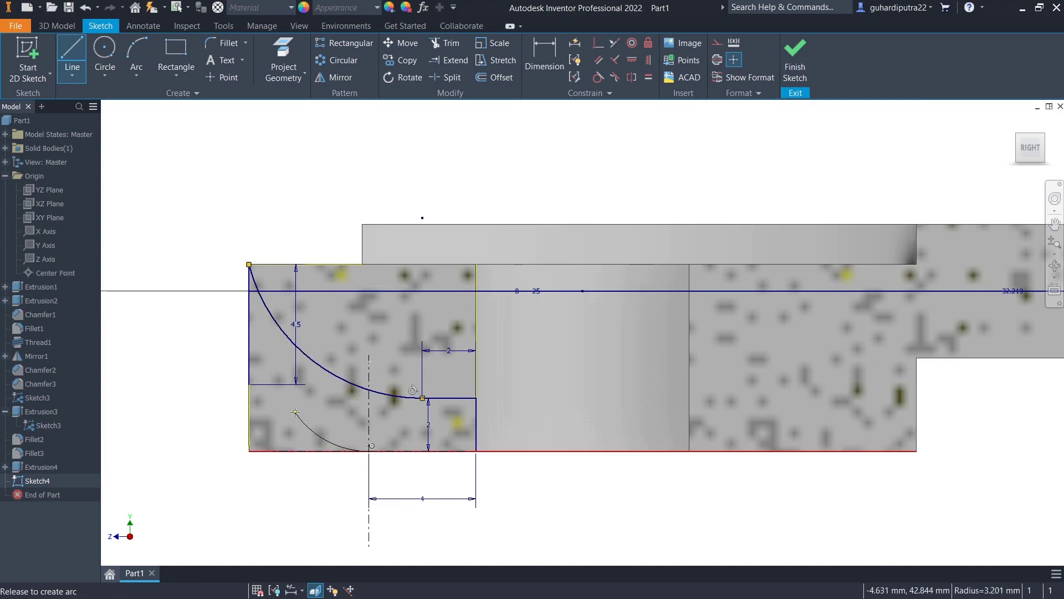
pyautogui.moveTo(248, 384); pyautogui.dragTo(249, 384)
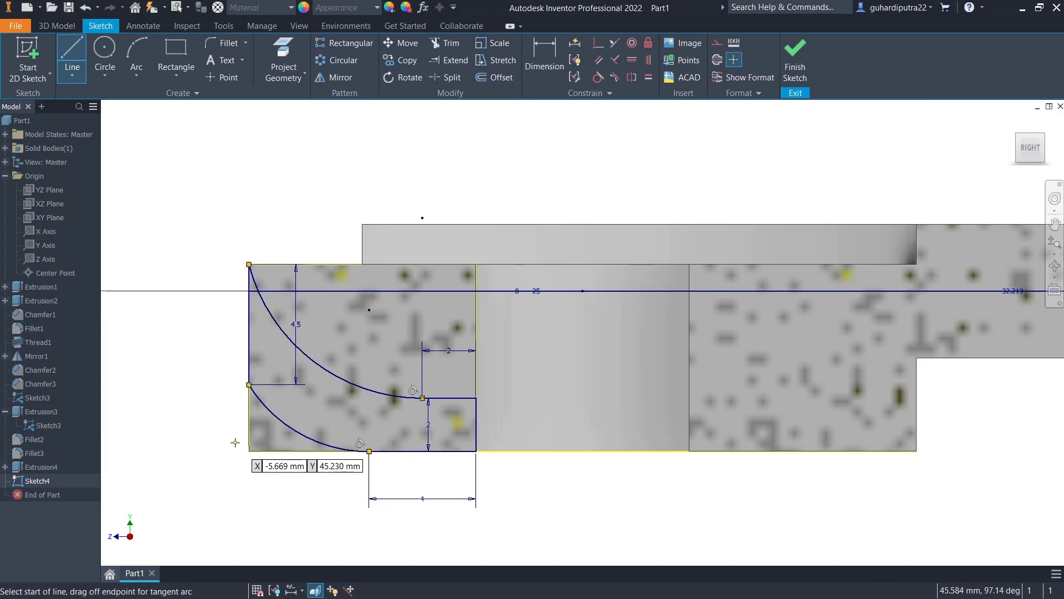
# Add closing lines along the left, bottom and top edges of the profile.
pyautogui.click(249, 384)
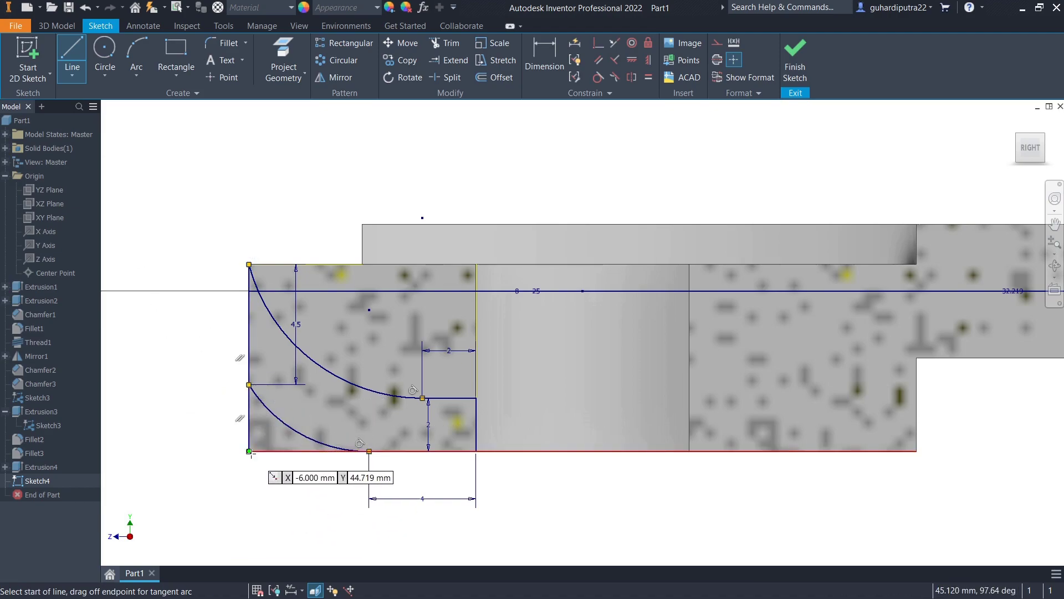
pyautogui.click(249, 450)
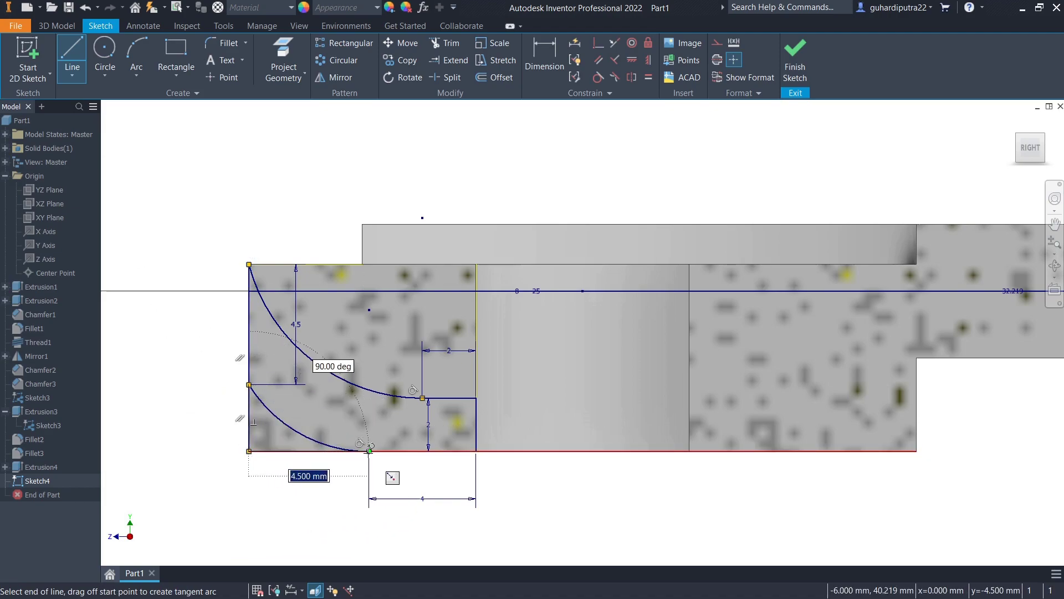
pyautogui.click(369, 451)
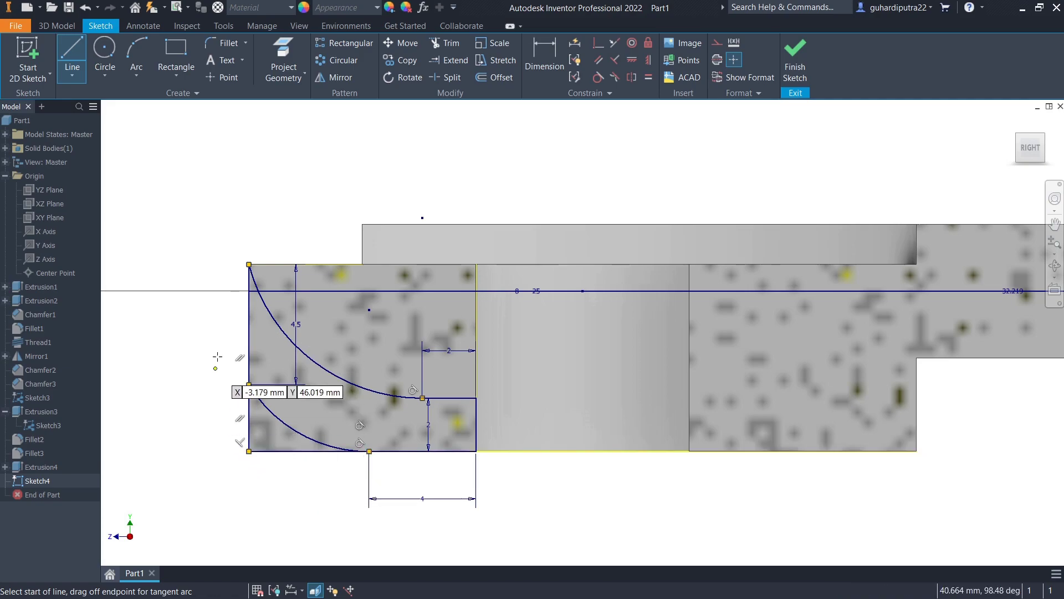
pyautogui.click(249, 264)
pyautogui.click(476, 265)
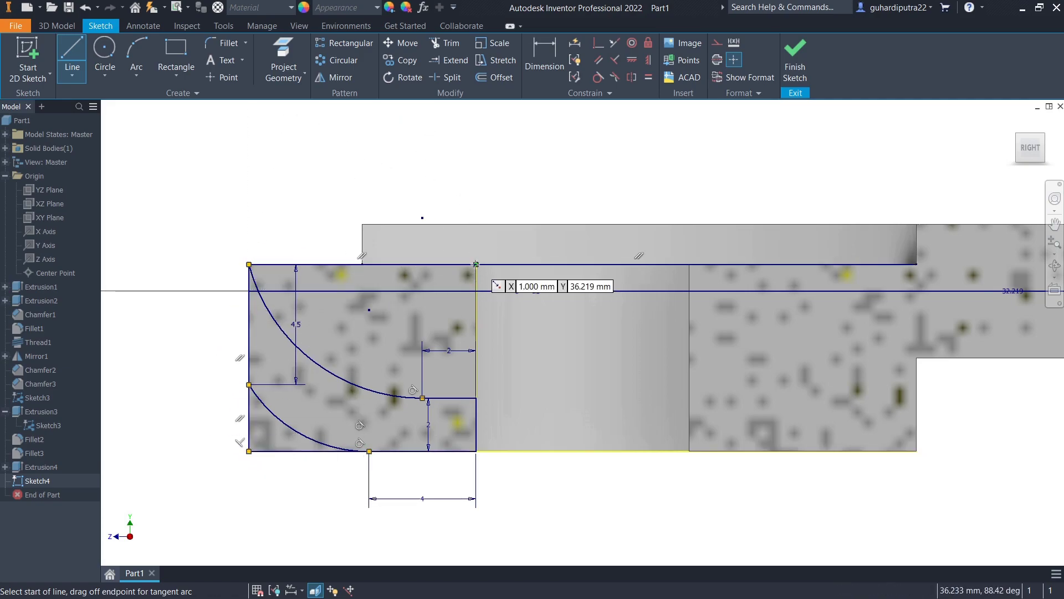
# Add the right-side vertical line and finish Sketch4.
pyautogui.click(477, 398)
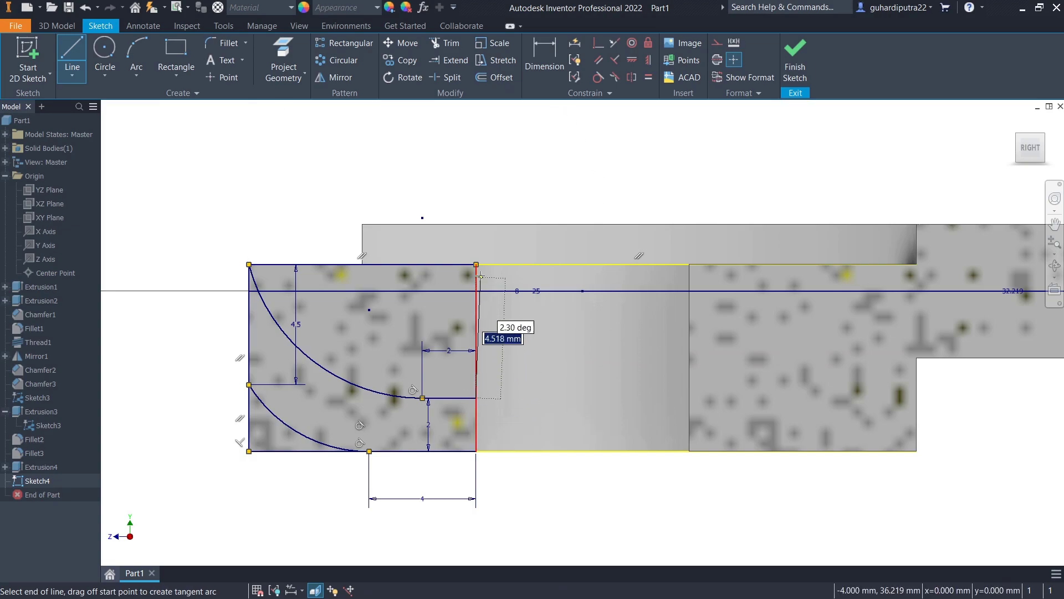
pyautogui.rightClick(493, 169)
pyautogui.click(545, 161)
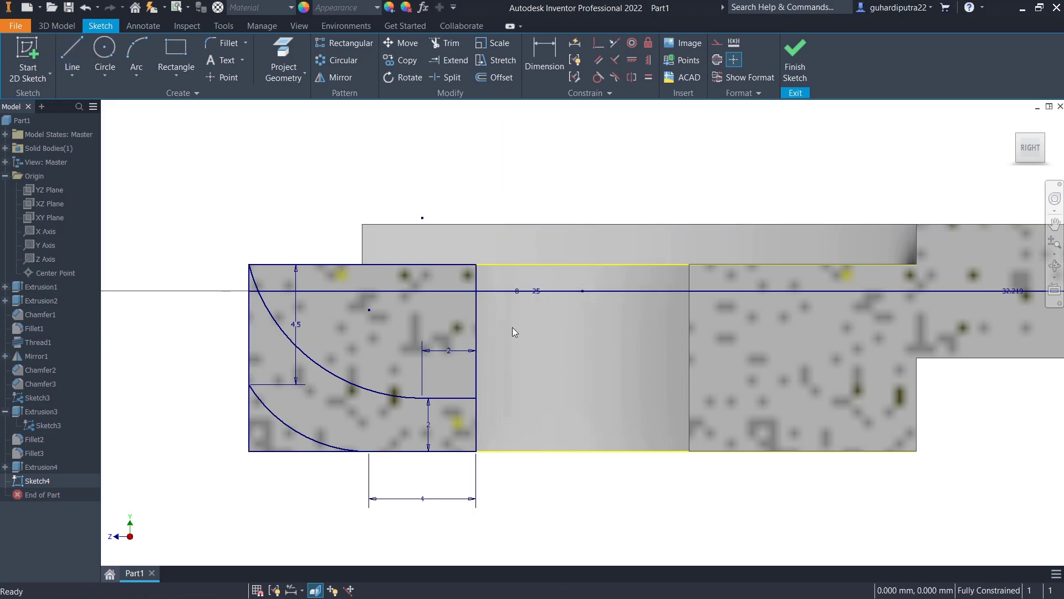
pyautogui.scroll(-2, 498, 373)
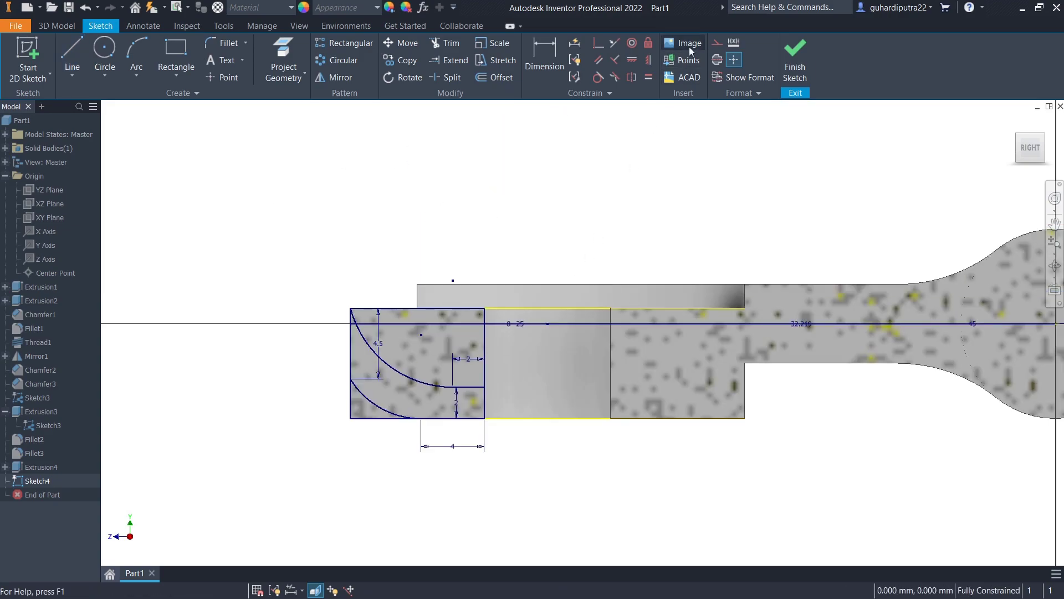
pyautogui.click(795, 58)
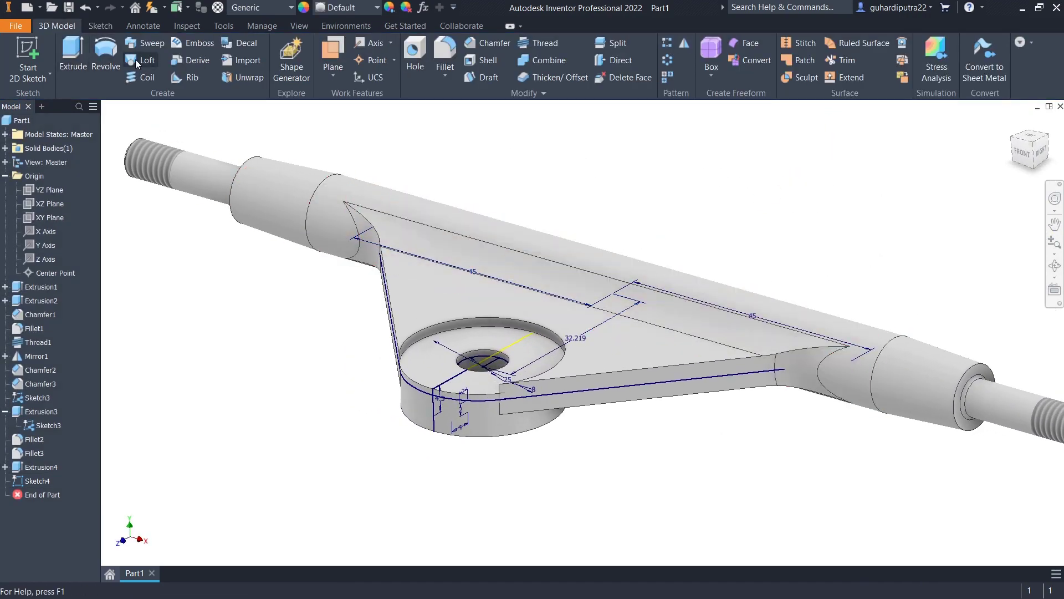
# Try a cut Revolve on the groove profile, then cancel it.
pyautogui.click(108, 53)
pyautogui.scroll(3, 437, 388)
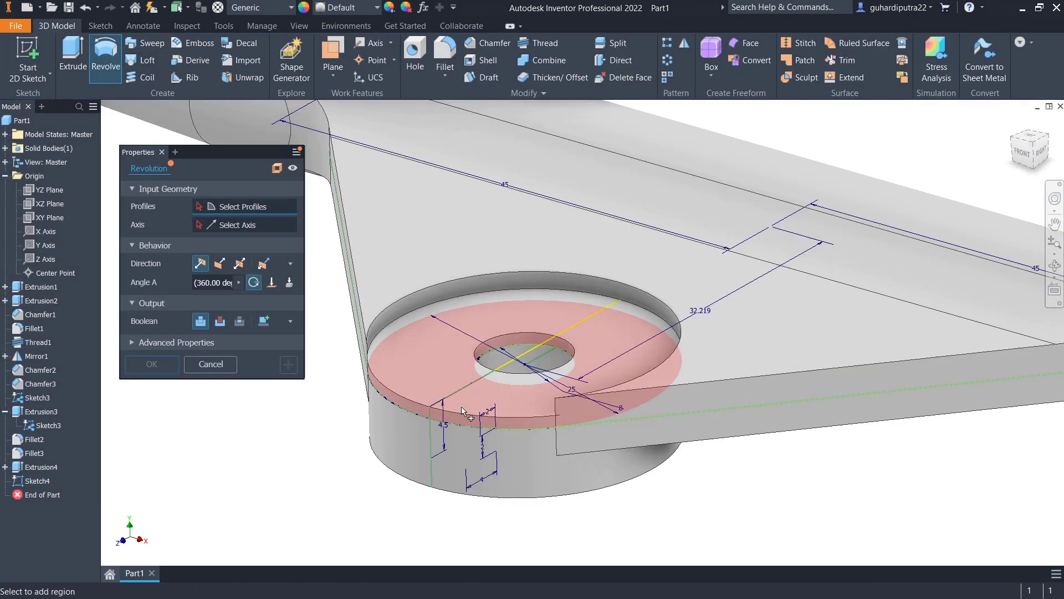
pyautogui.scroll(2, 436, 427)
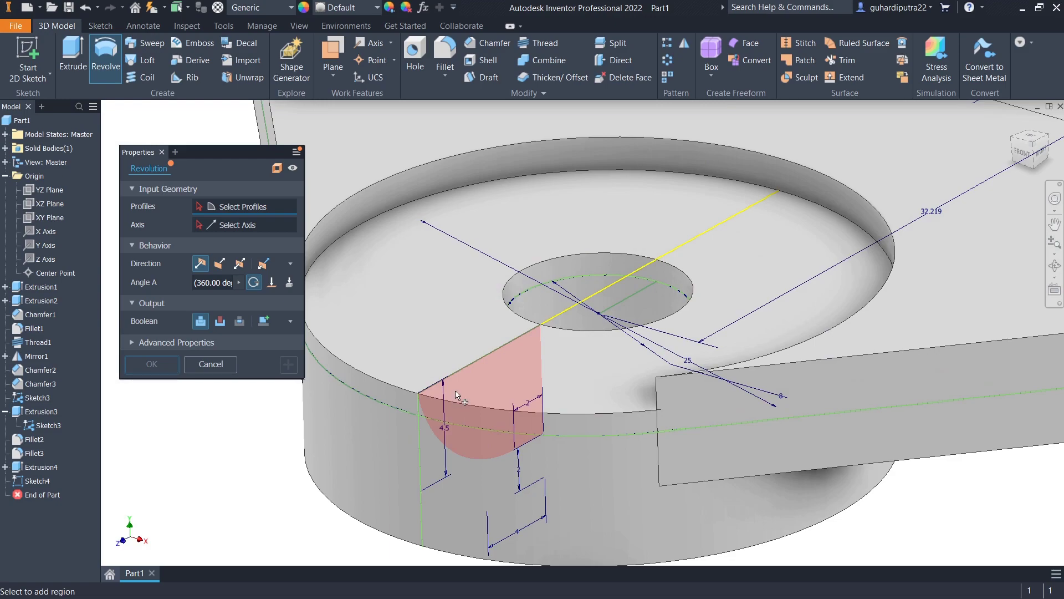
pyautogui.click(455, 394)
pyautogui.click(219, 321)
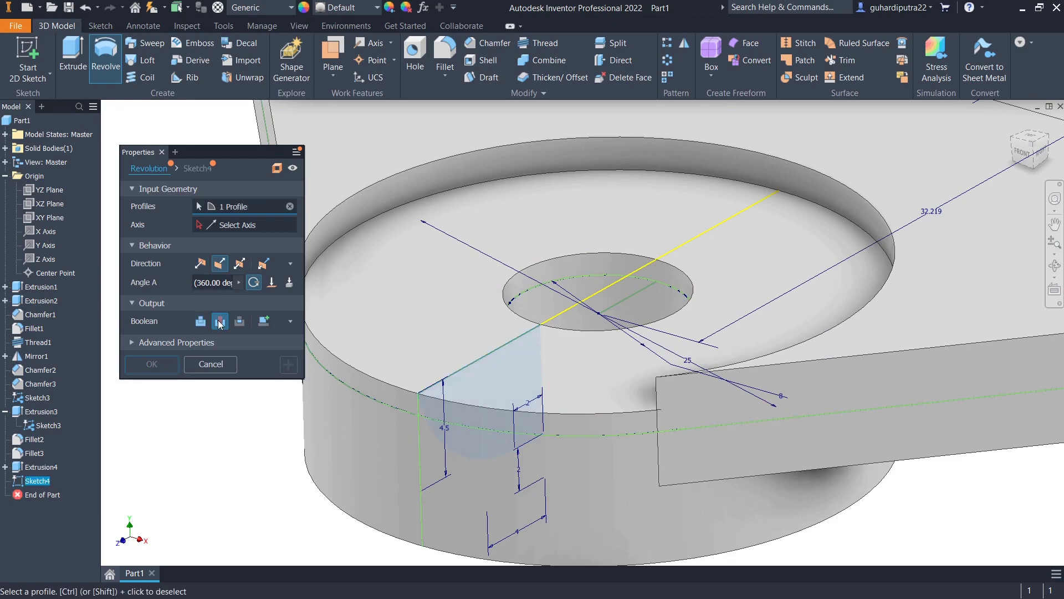
pyautogui.click(210, 365)
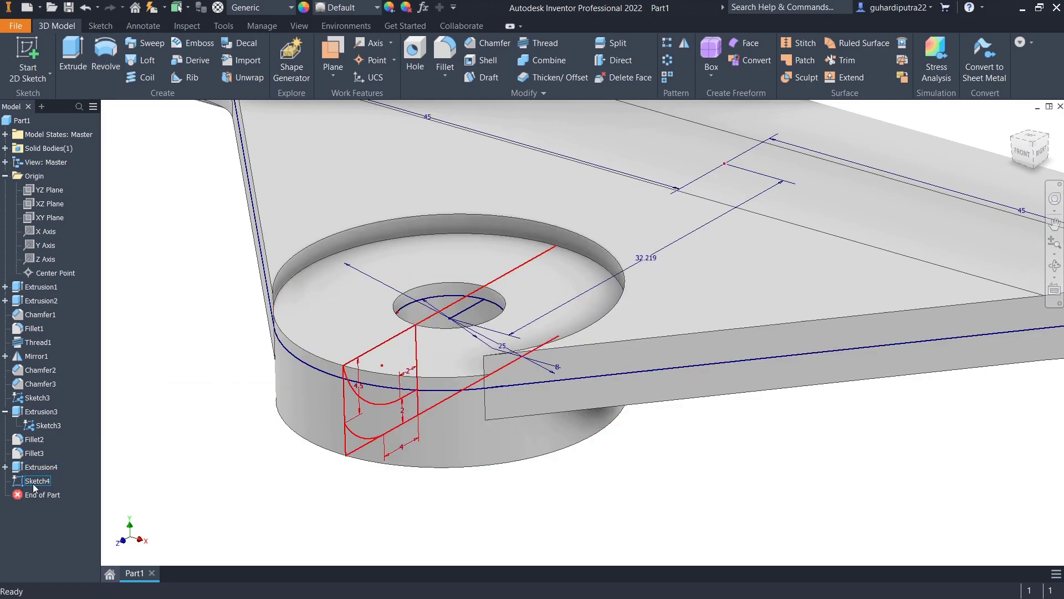
# Edit Sketch4 with sliced graphics, add a vertical axis line through the boss centre, and finish.
pyautogui.rightClick(19, 487)
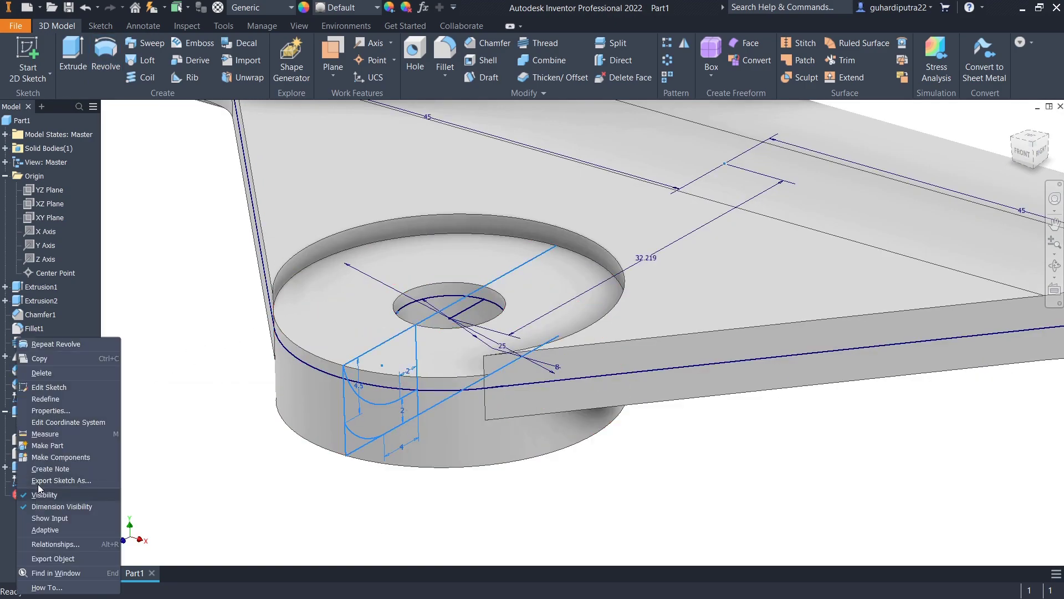
pyautogui.click(41, 387)
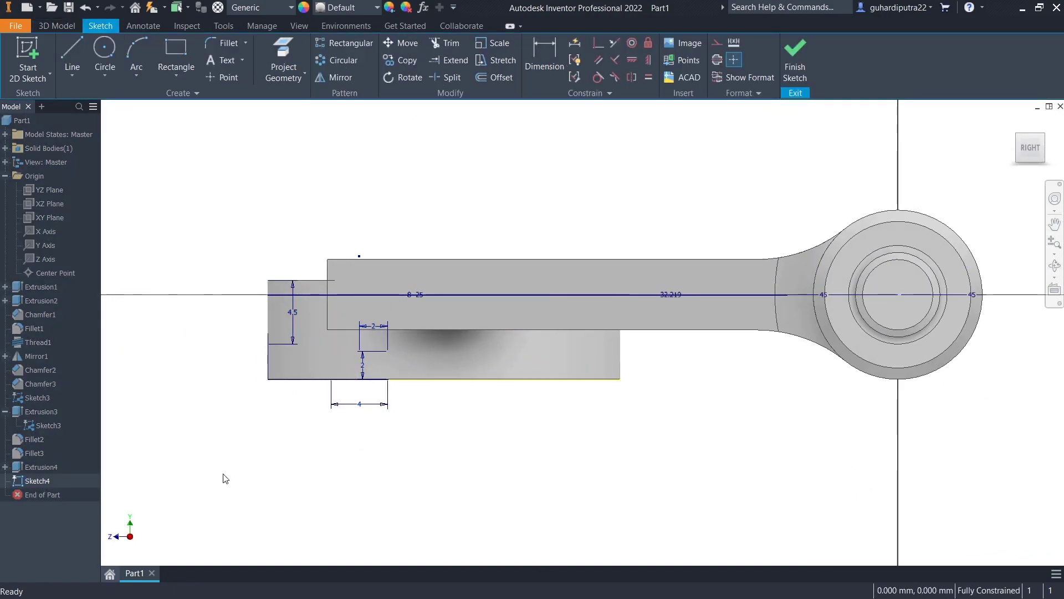
pyautogui.click(314, 591)
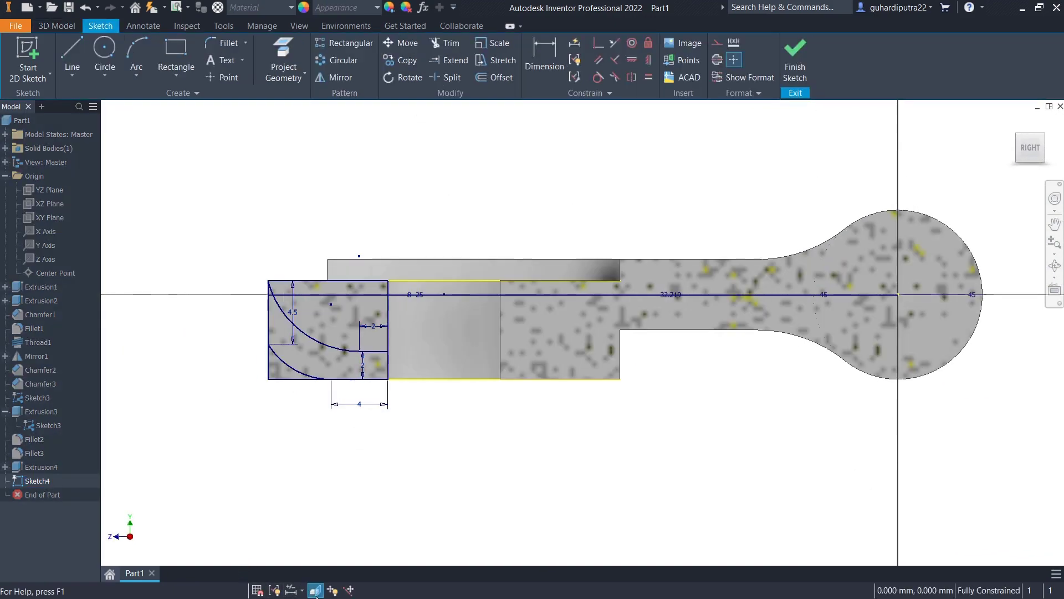
pyautogui.click(67, 55)
pyautogui.click(443, 379)
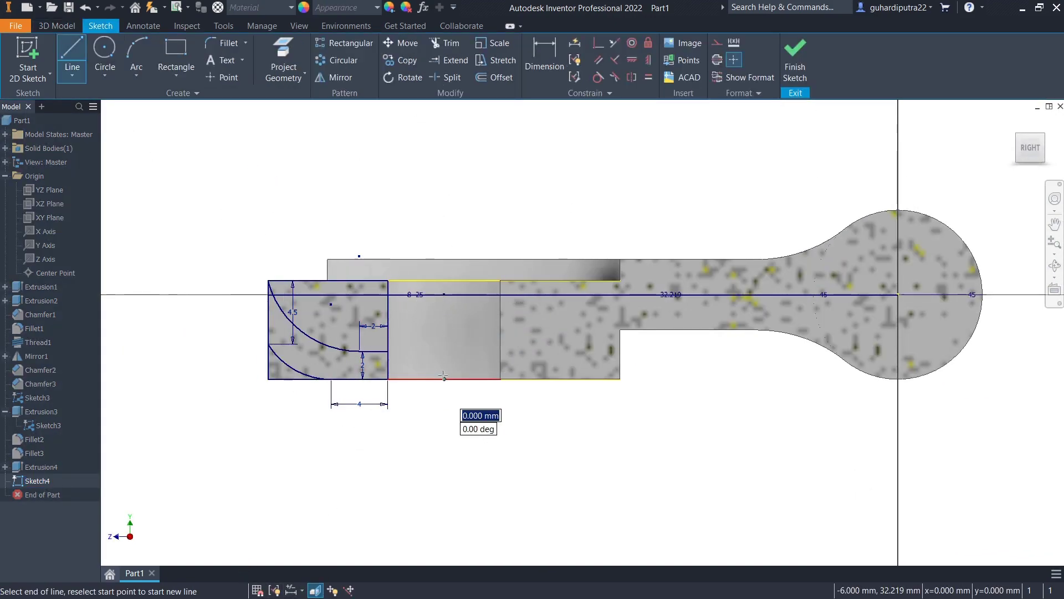
pyautogui.click(444, 227)
pyautogui.rightClick(505, 206)
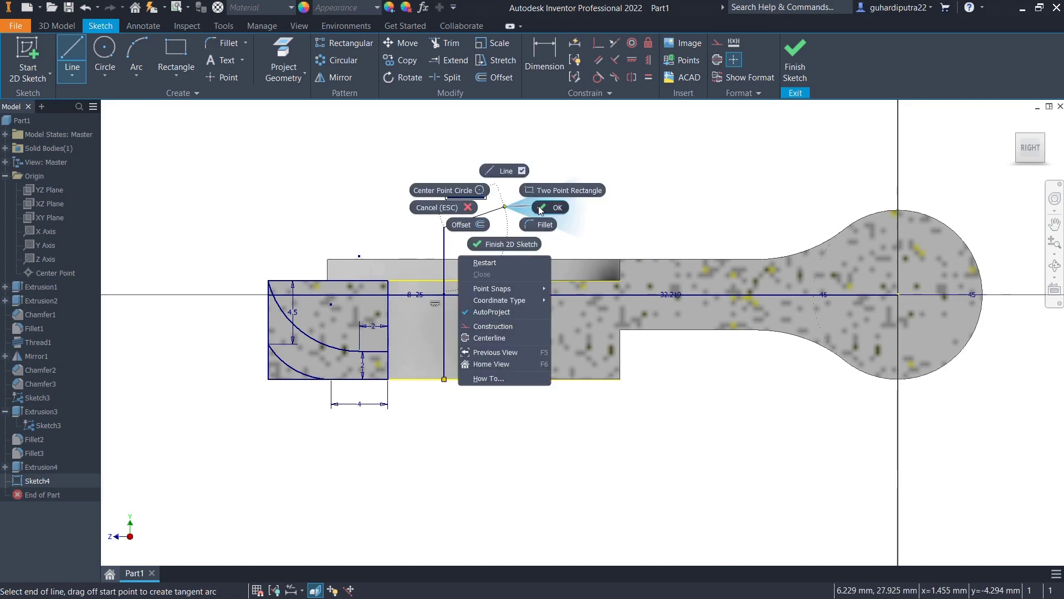
pyautogui.click(541, 209)
pyautogui.click(795, 58)
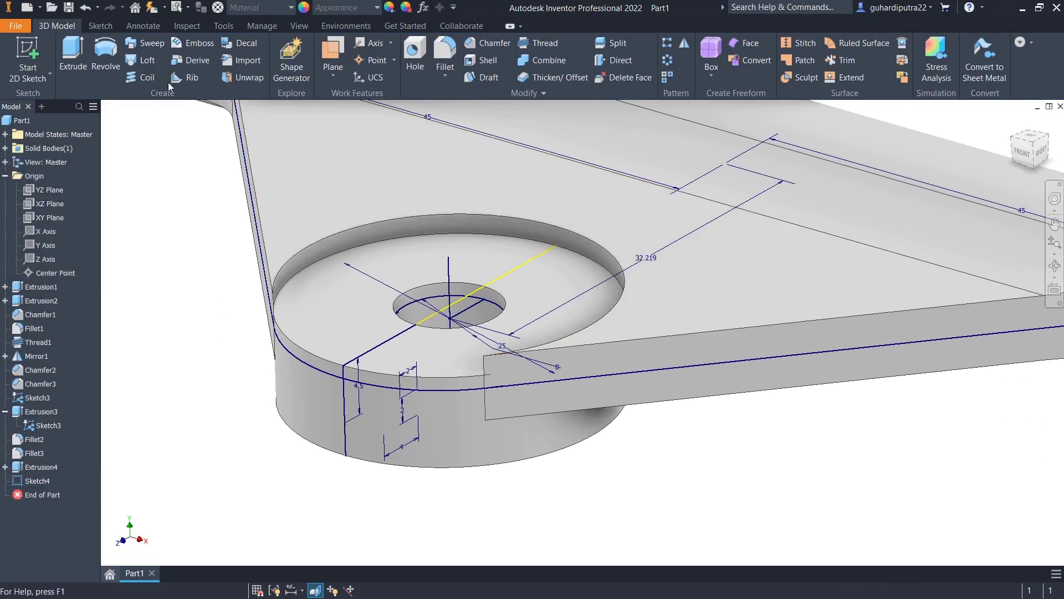
# Revolve the groove profile 360° about the vertical axis line as a cut into the boss.
pyautogui.click(106, 56)
pyautogui.scroll(3, 386, 370)
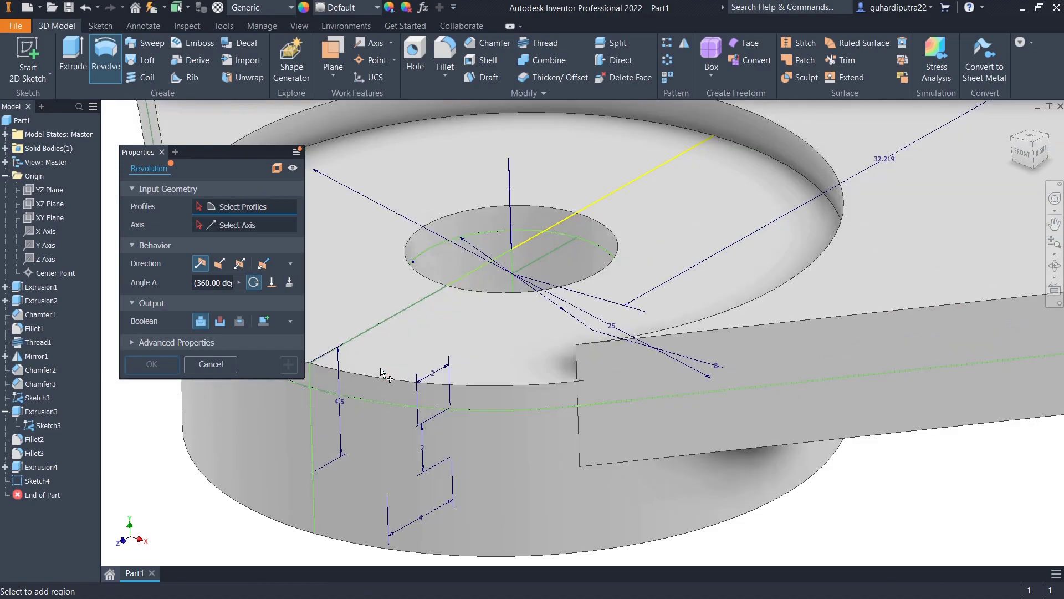
pyautogui.click(361, 412)
pyautogui.scroll(-2, 360, 414)
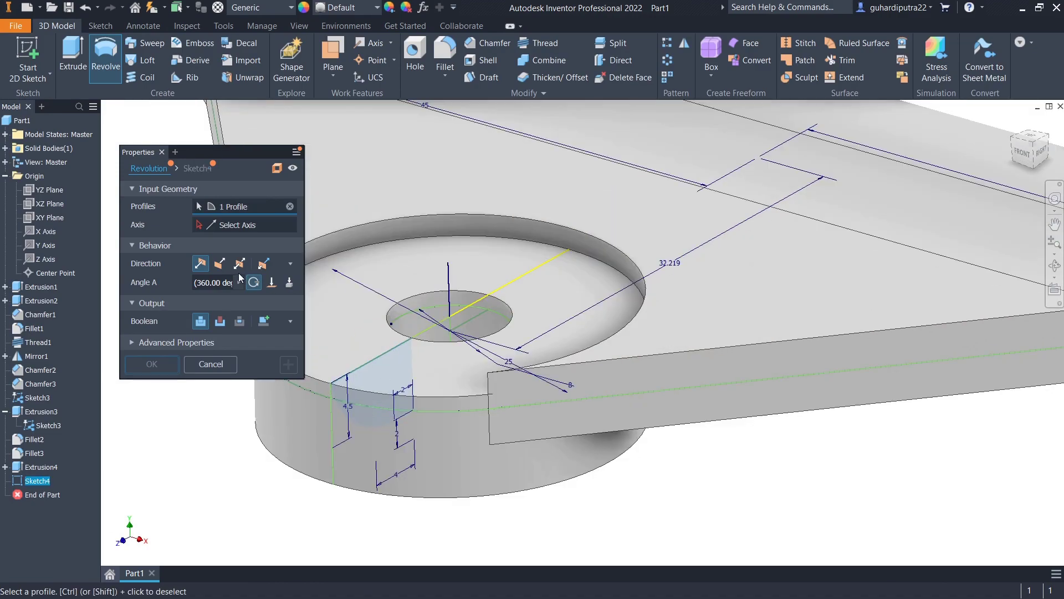
pyautogui.click(224, 224)
pyautogui.click(450, 289)
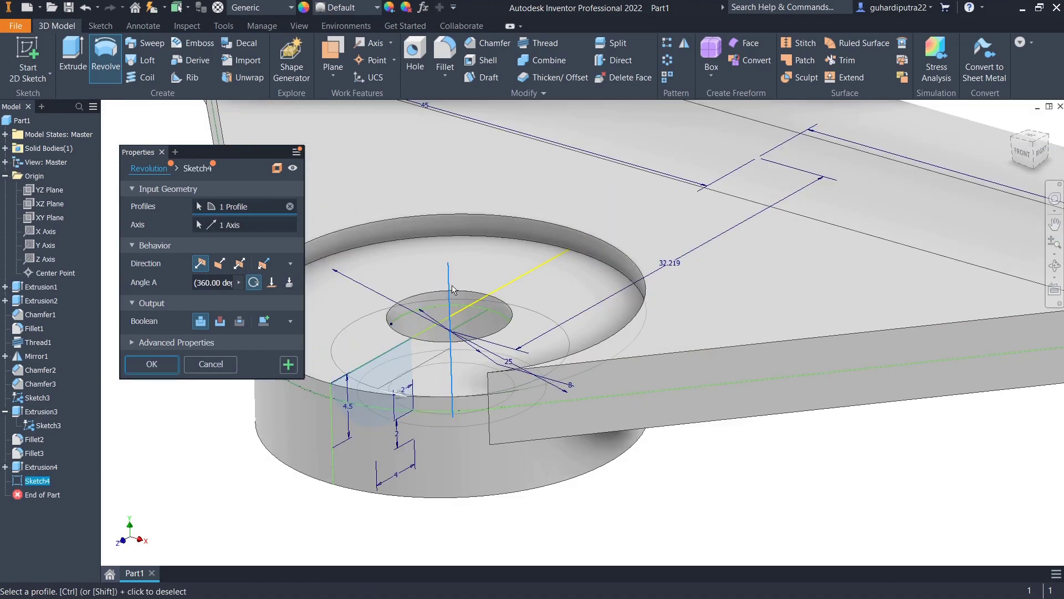
pyautogui.click(220, 322)
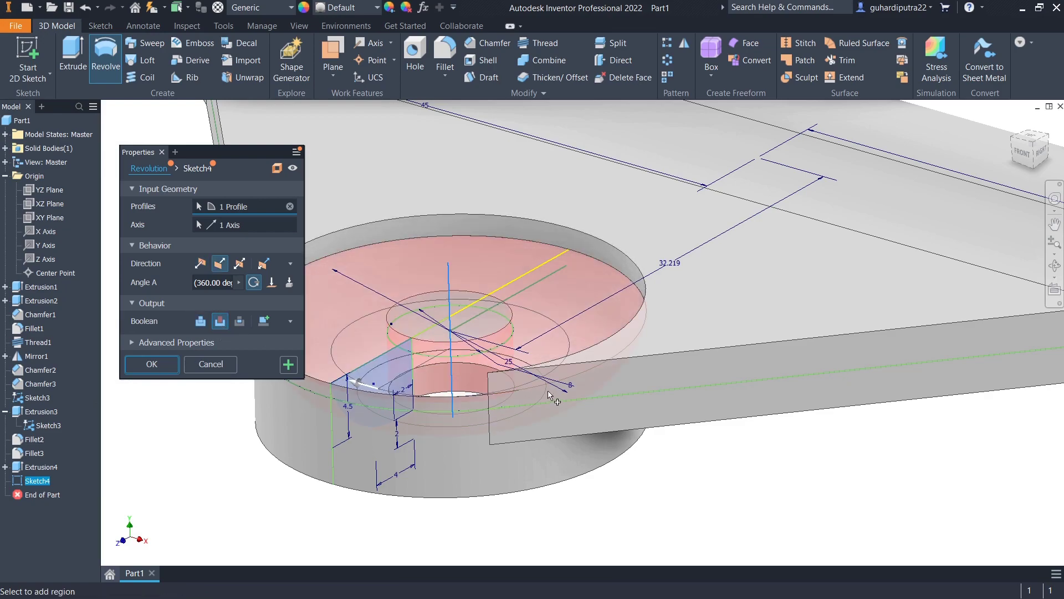
pyautogui.click(294, 368)
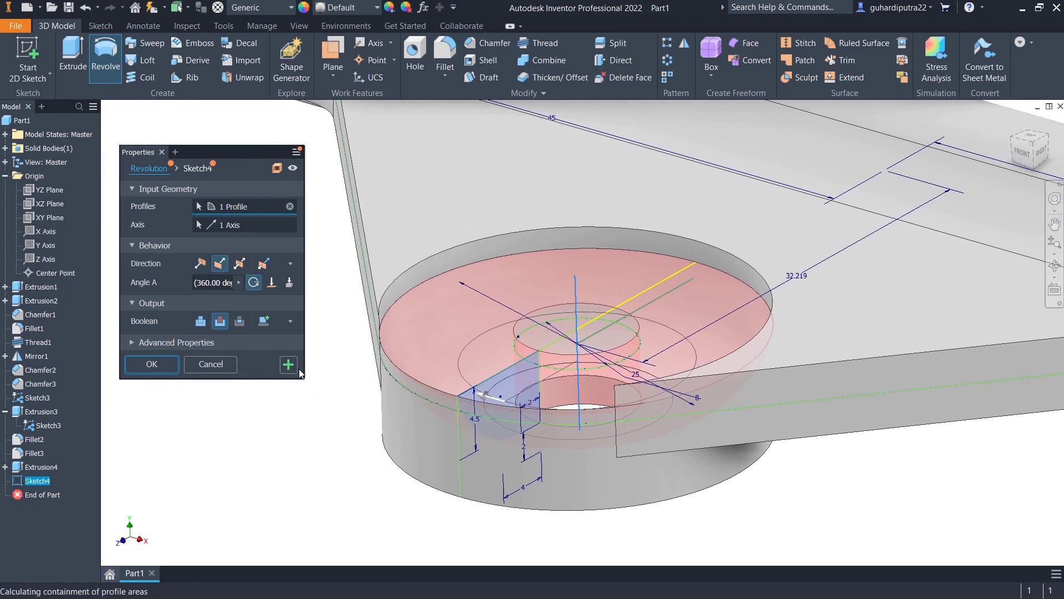
# Revolve the second profile about the same vertical axis as a cut and finish the revolve.
pyautogui.click(472, 489)
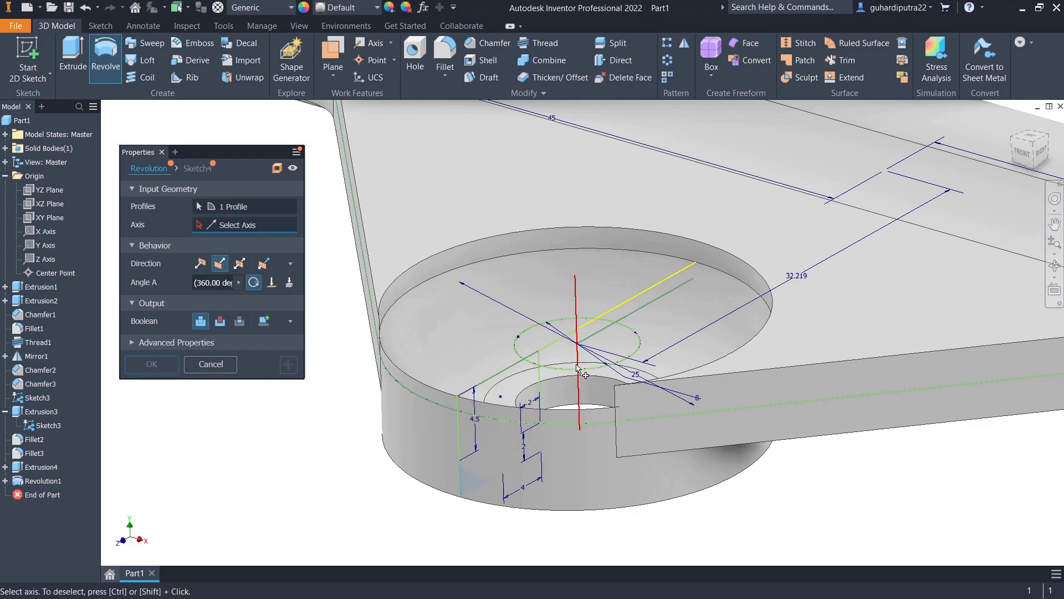
pyautogui.click(576, 369)
pyautogui.click(223, 323)
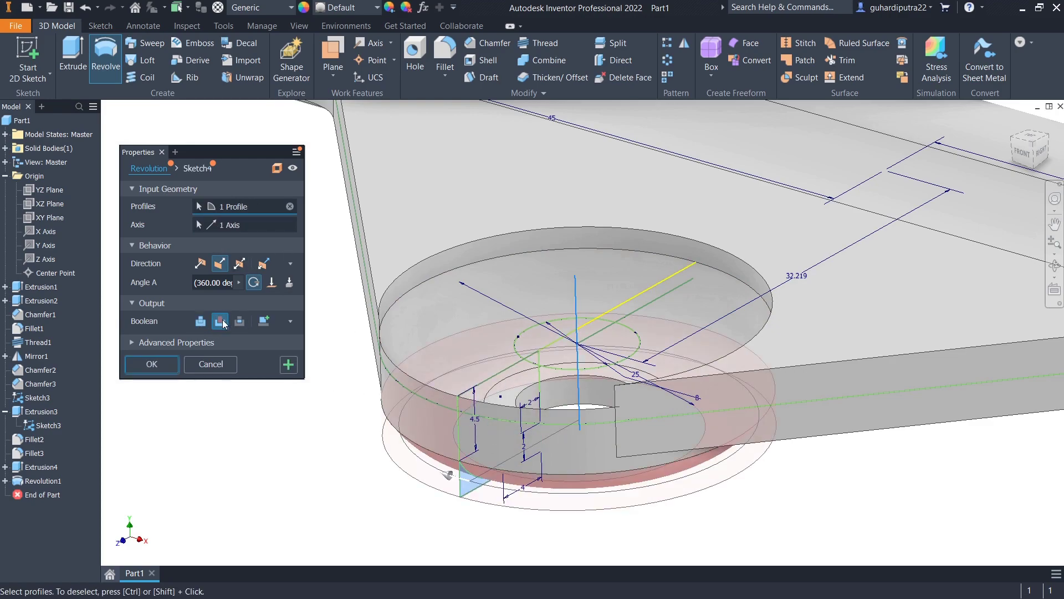
pyautogui.scroll(-3, 466, 376)
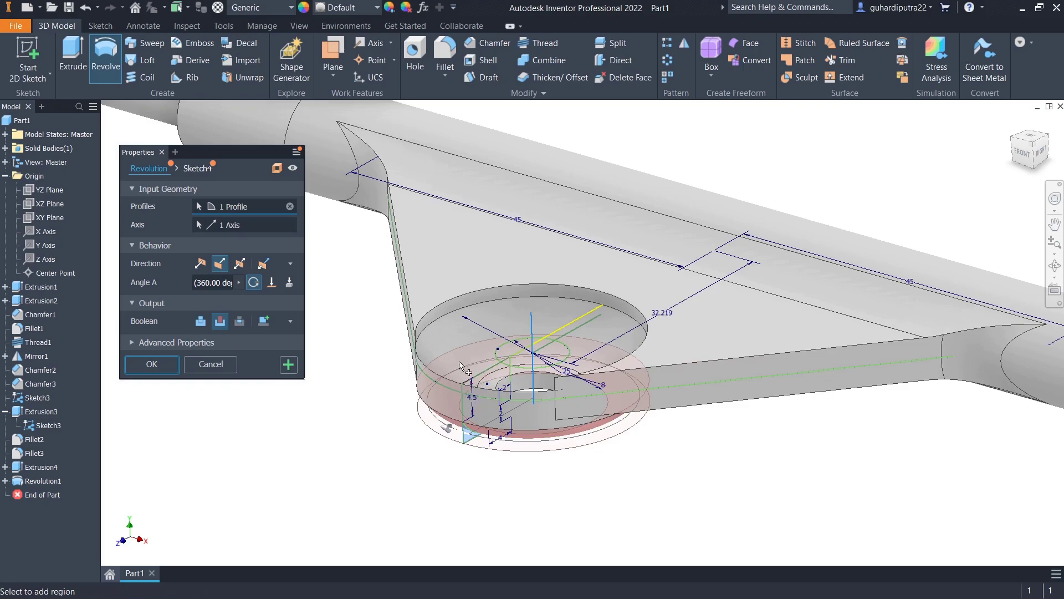
pyautogui.moveTo(461, 367)
pyautogui.keyDown('shift'); pyautogui.mouseDown(button='middle')
pyautogui.moveTo(390, 315)
pyautogui.moveTo(456, 317)
pyautogui.mouseUp(button='middle'); pyautogui.keyUp('shift')
pyautogui.moveTo(461, 331); pyautogui.dragTo(388, 347)
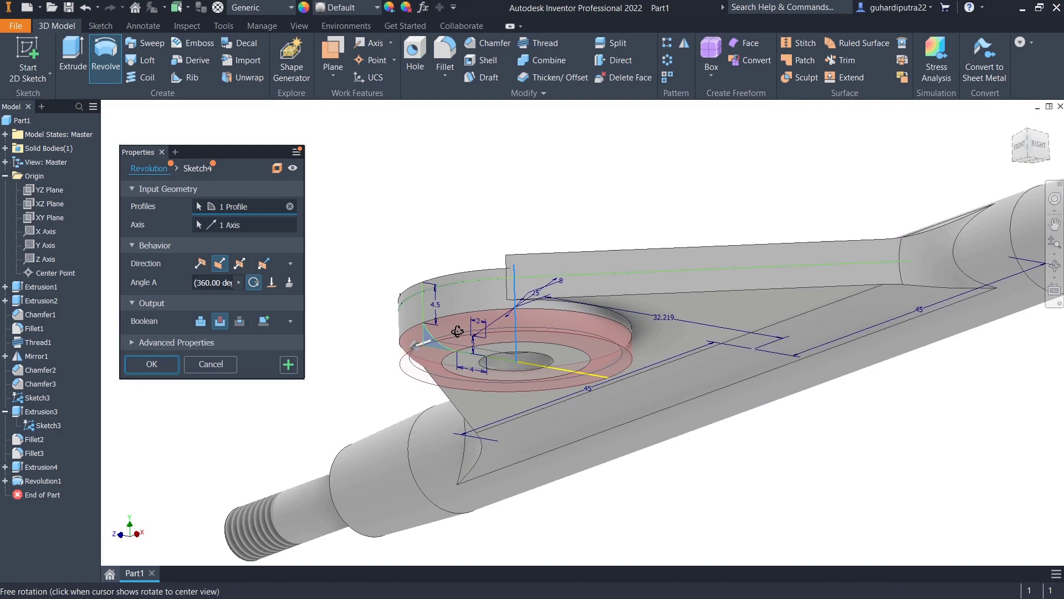
pyautogui.click(164, 364)
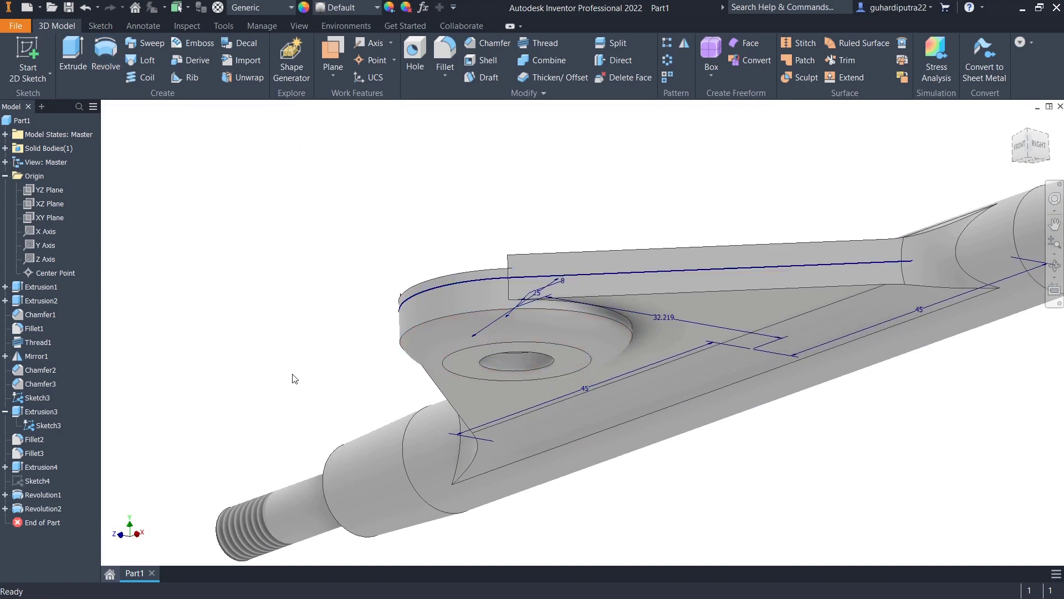
pyautogui.scroll(-2, 371, 380)
# Hide the plate's Sketch3 outline and begin a new fillet on the part.
pyautogui.moveTo(476, 366)
pyautogui.keyDown('shift'); pyautogui.mouseDown(button='middle')
pyautogui.moveTo(442, 415)
pyautogui.moveTo(448, 395)
pyautogui.mouseUp(button='middle'); pyautogui.keyUp('shift')
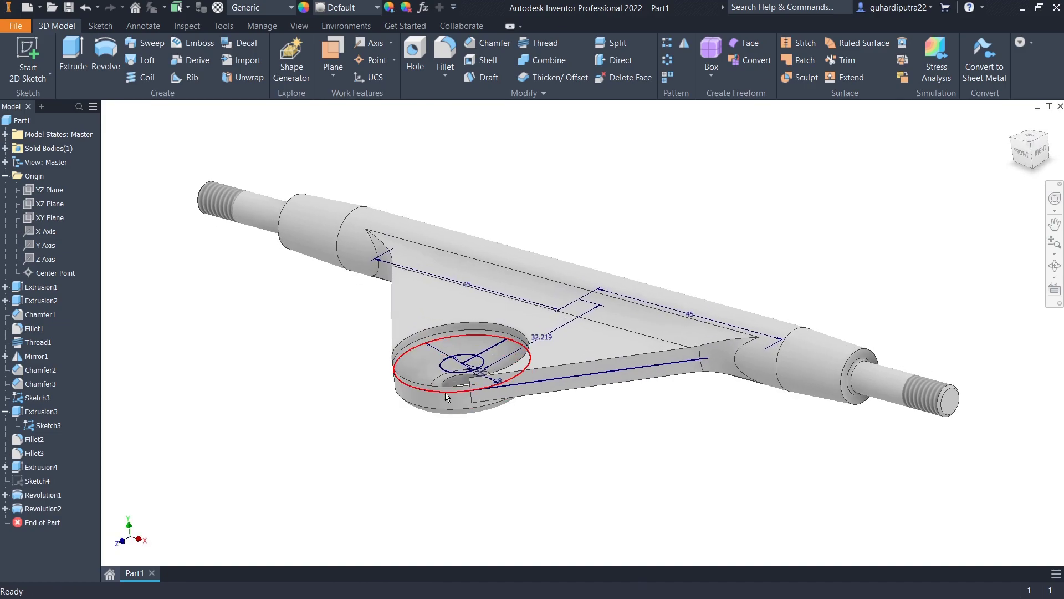
pyautogui.moveTo(464, 391)
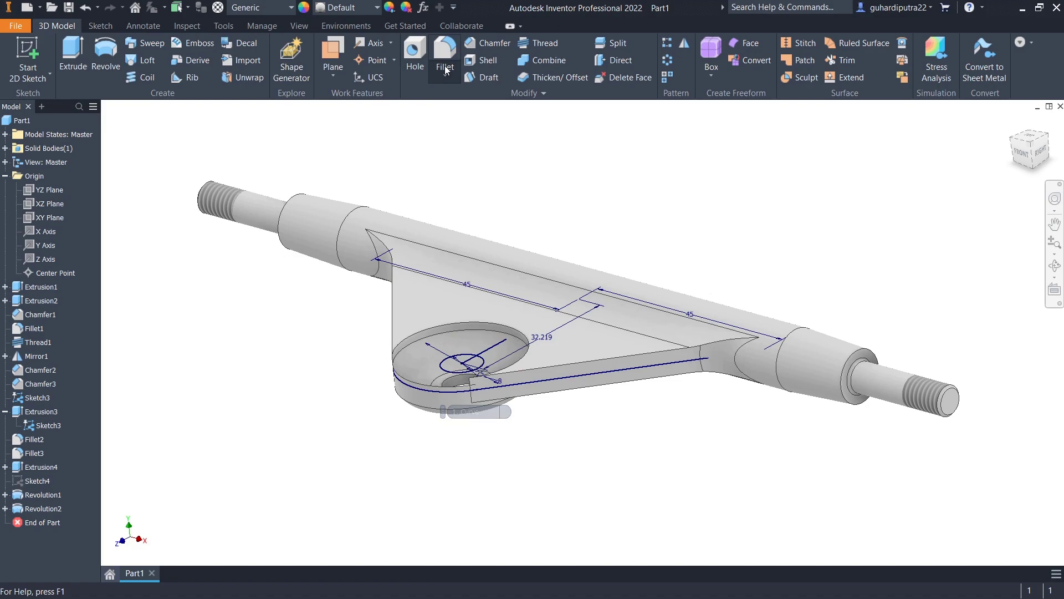
pyautogui.rightClick(25, 413)
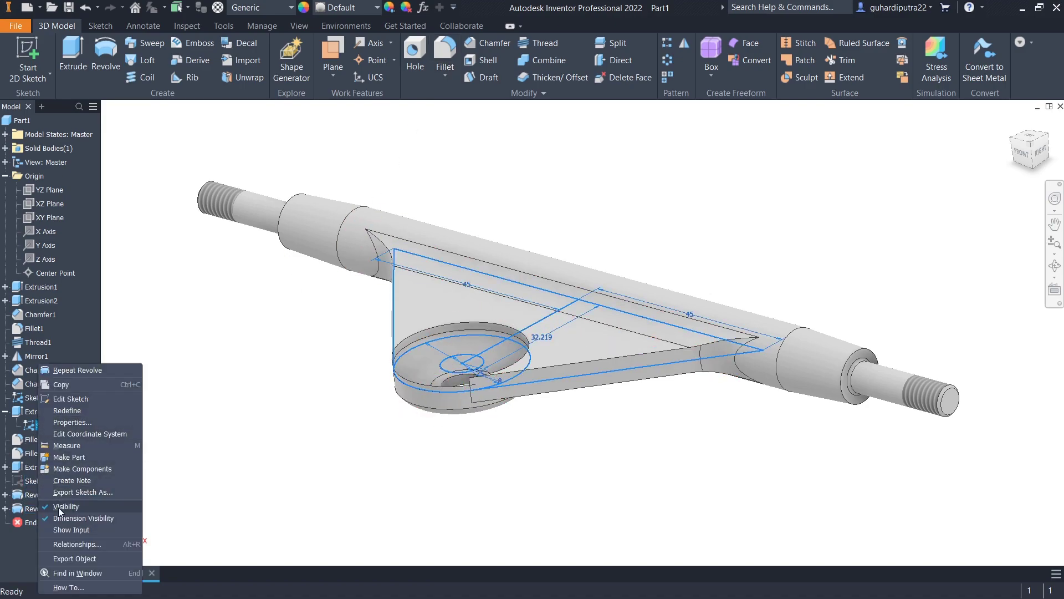
pyautogui.press('Escape')
pyautogui.scroll(3, 375, 363)
pyautogui.scroll(-3, 375, 364)
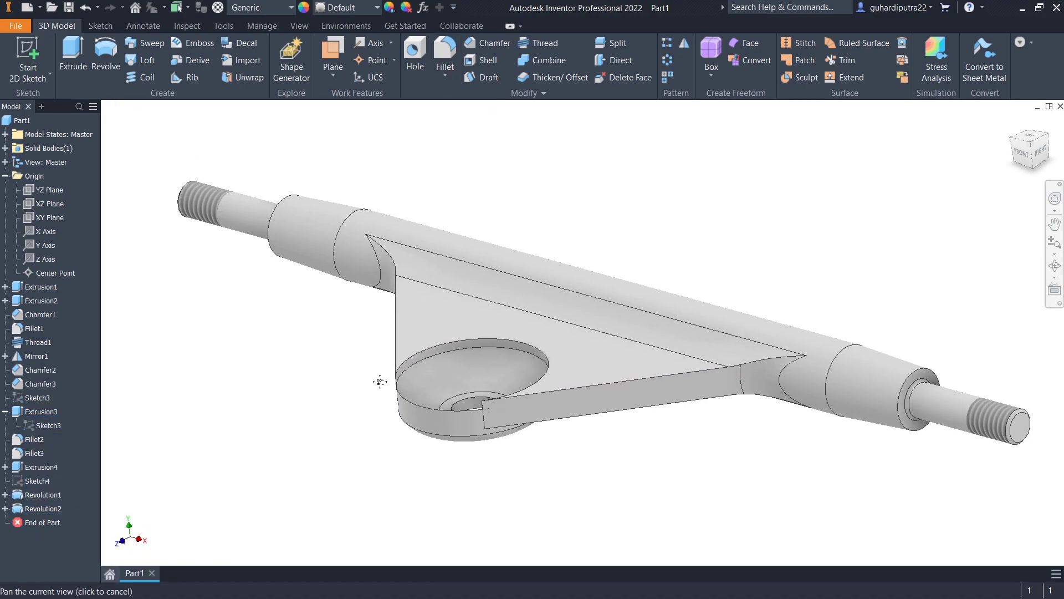
pyautogui.press('f')
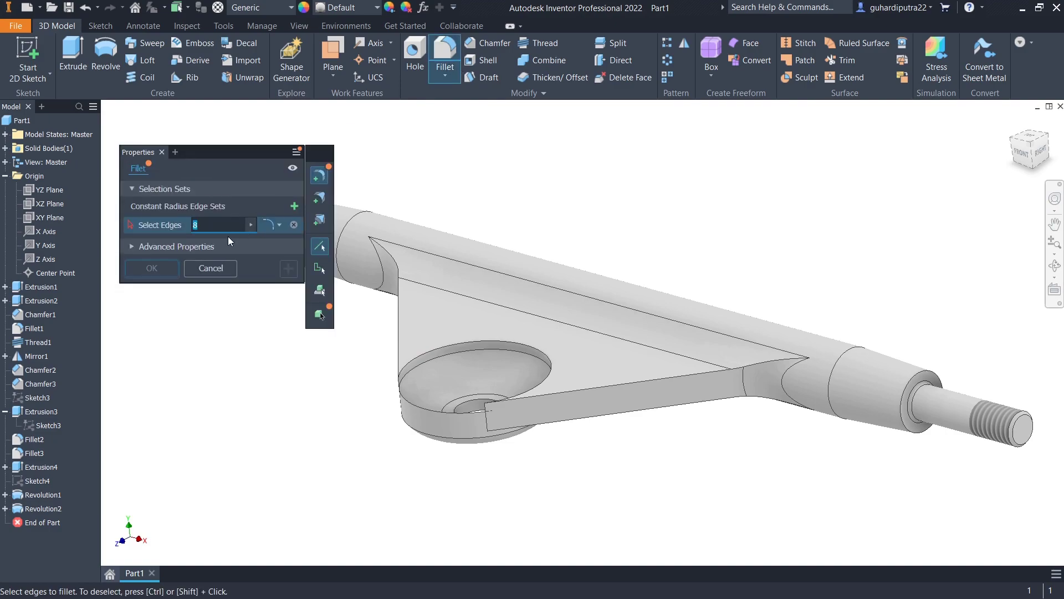
# Finish Fillet4, rounding the counterbore rim edge with radius 2.
pyautogui.scroll(3, 486, 361)
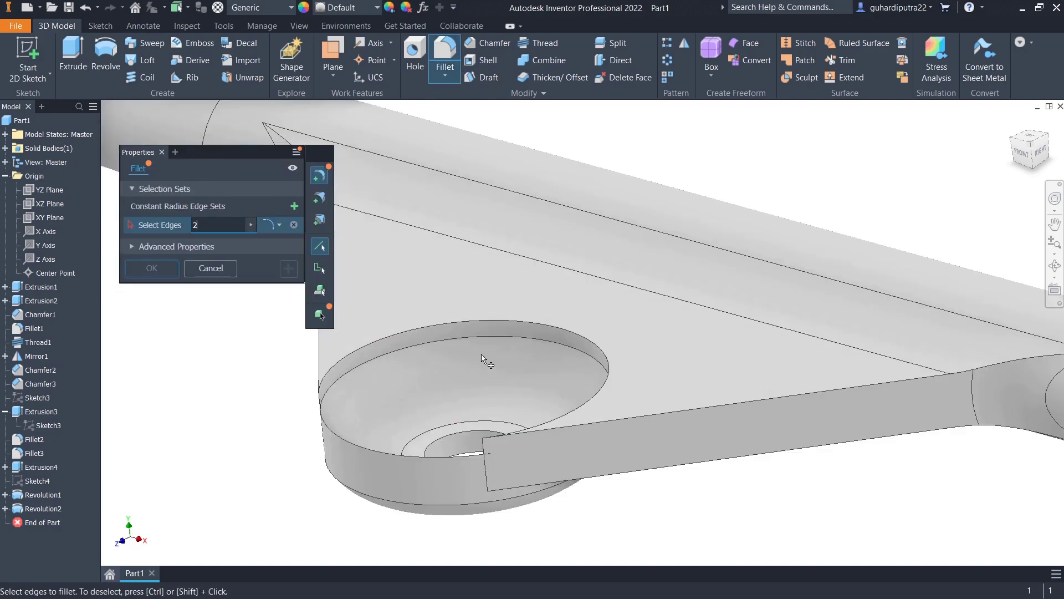
pyautogui.click(461, 322)
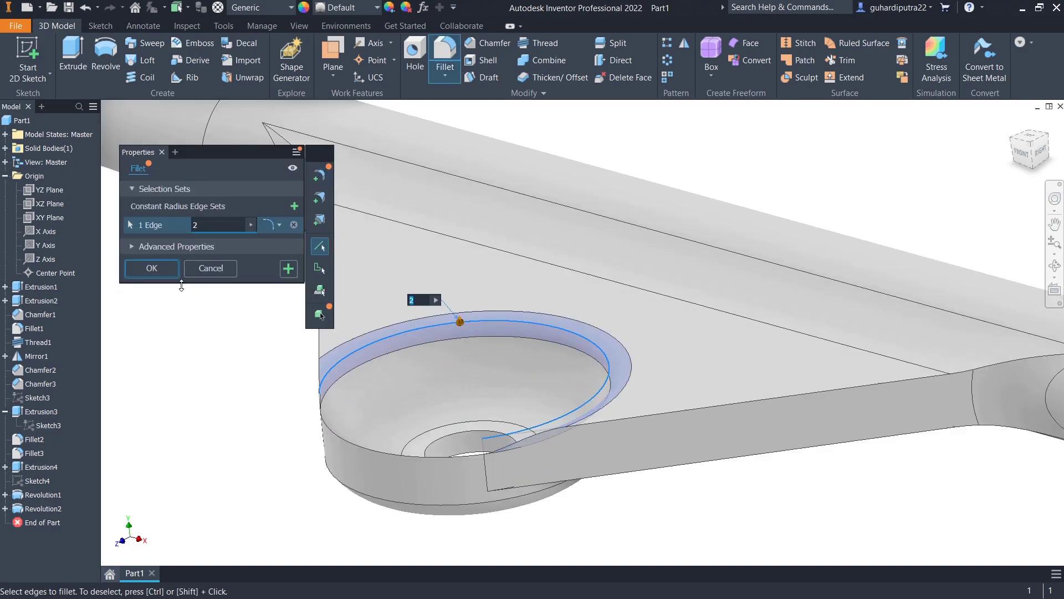
pyautogui.click(290, 272)
# Round the boss's outer circular edge with a radius-5 fillet.
pyautogui.scroll(-2, 547, 411)
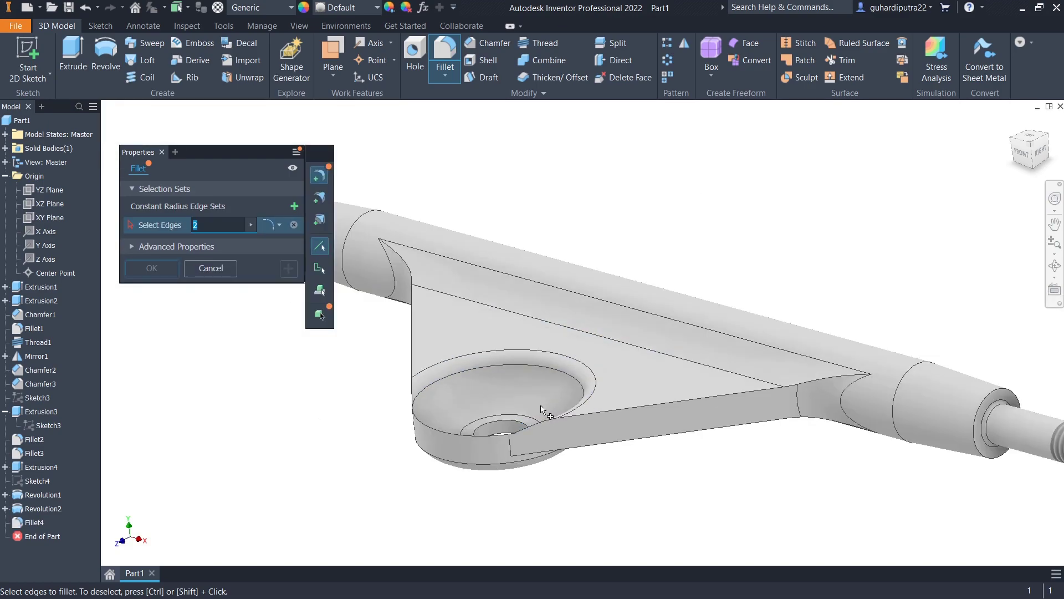
pyautogui.moveTo(542, 409)
pyautogui.keyDown('shift'); pyautogui.mouseDown(button='middle')
pyautogui.moveTo(517, 352)
pyautogui.moveTo(563, 351)
pyautogui.mouseUp(button='middle'); pyautogui.keyUp('shift')
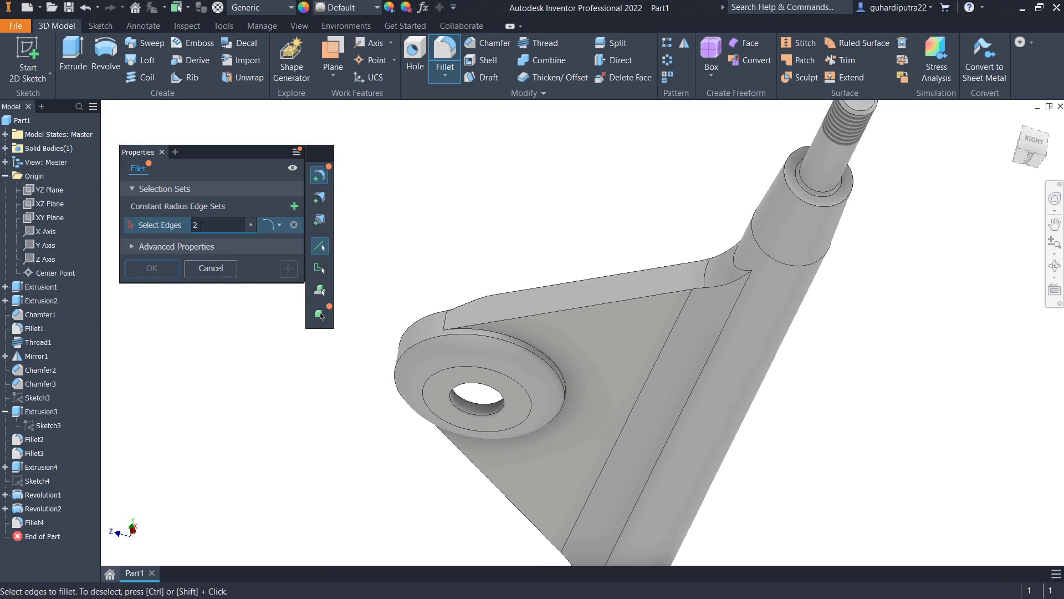
pyautogui.scroll(3, 549, 360)
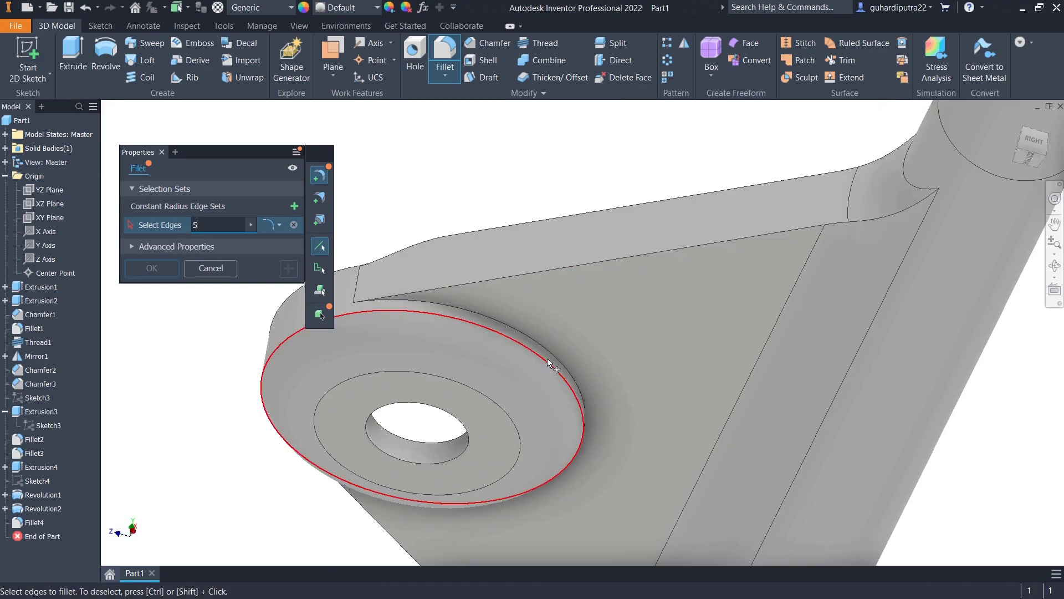
pyautogui.click(554, 361)
pyautogui.scroll(-3, 555, 363)
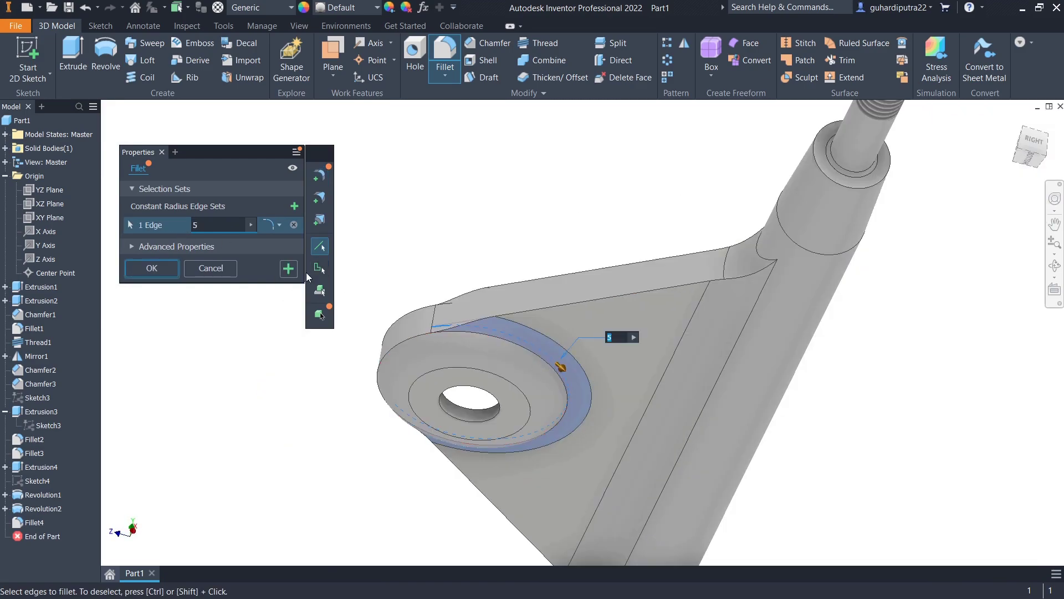
pyautogui.click(289, 269)
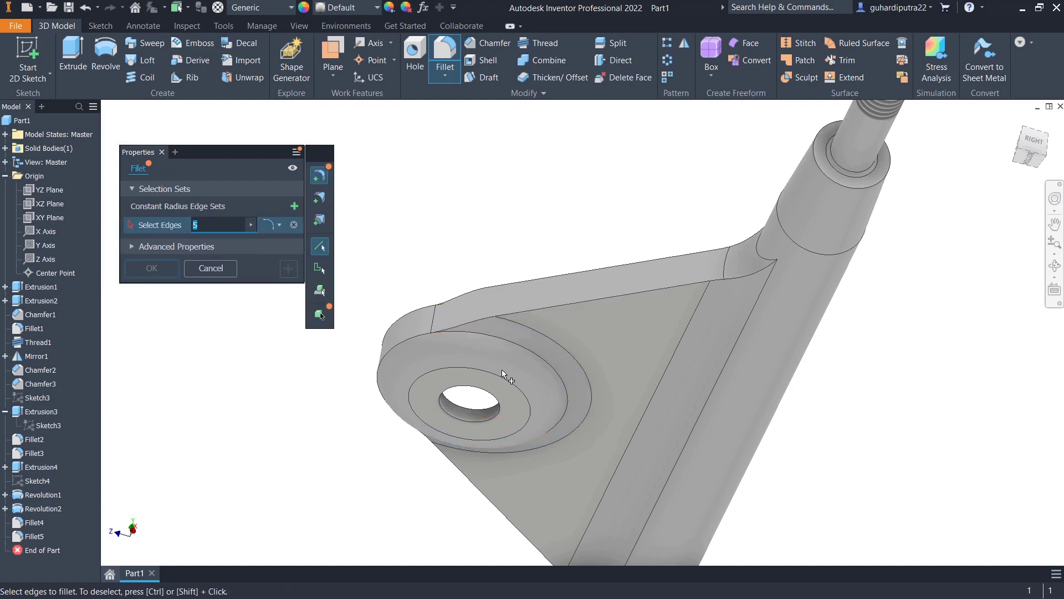
# Fillet the plate's end and long top edge chains (8 edges) with radius 2.
pyautogui.write('2')
pyautogui.click(609, 300)
pyautogui.scroll(-2, 613, 310)
pyautogui.moveTo(619, 324)
pyautogui.keyDown('shift'); pyautogui.mouseDown(button='middle')
pyautogui.moveTo(655, 349)
pyautogui.moveTo(767, 359)
pyautogui.mouseUp(button='middle'); pyautogui.keyUp('shift')
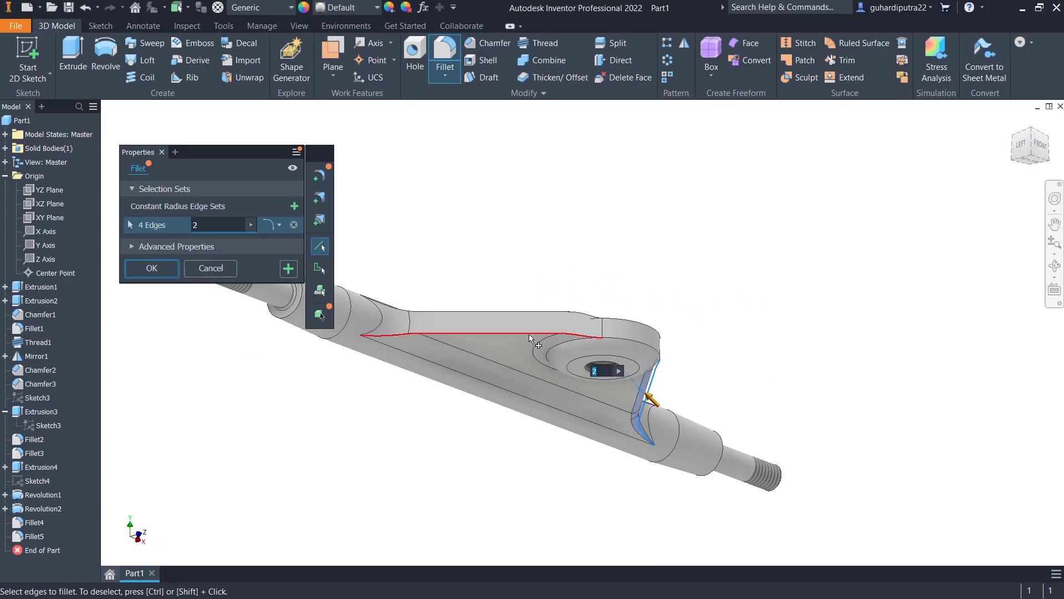
pyautogui.scroll(-3, 498, 338)
pyautogui.click(499, 335)
pyautogui.scroll(2, 499, 338)
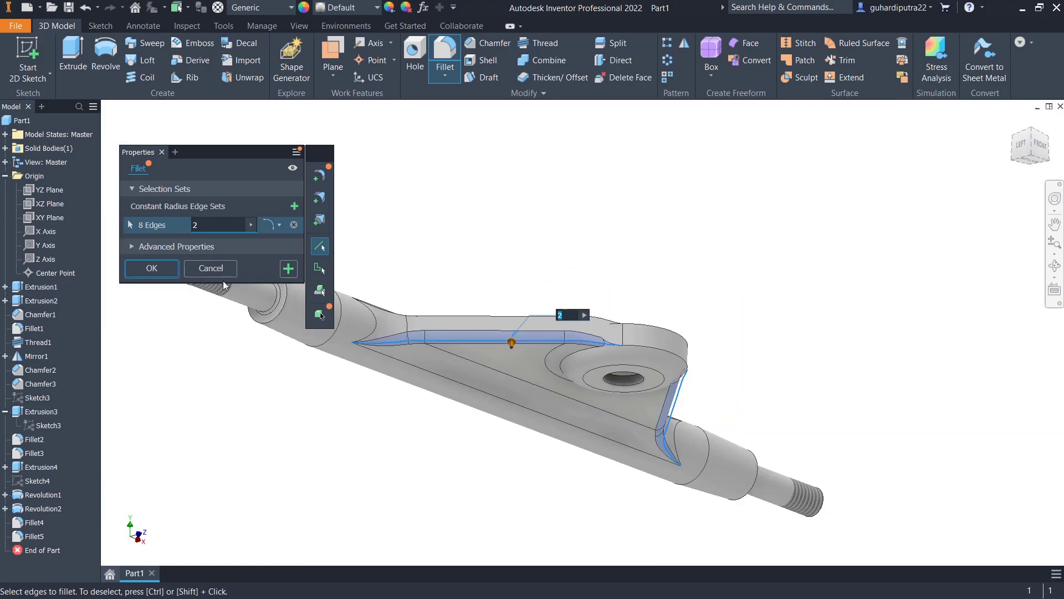
pyautogui.click(287, 271)
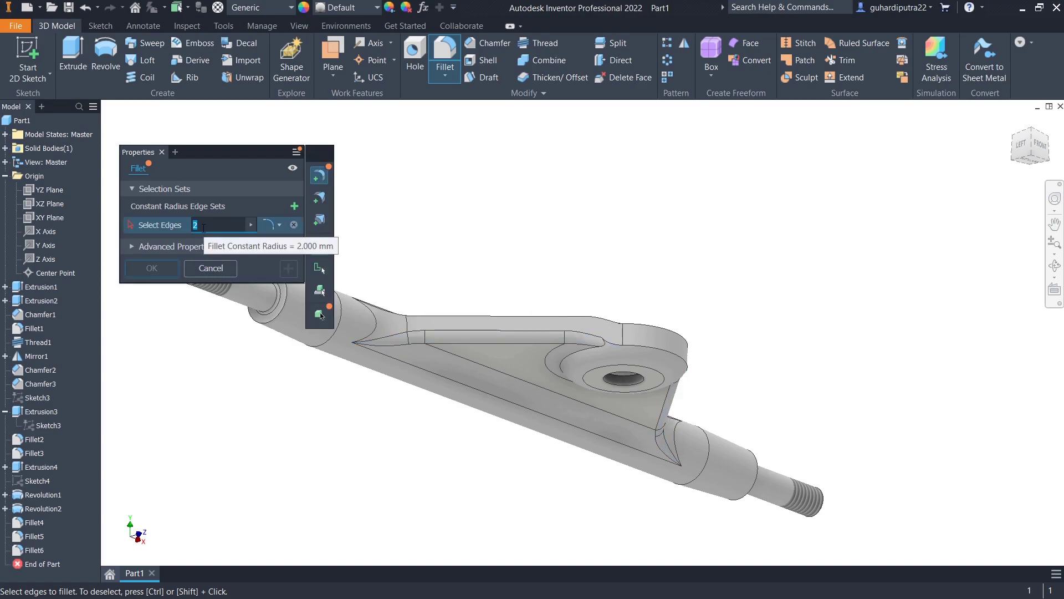
# Begin a 0.5 fillet on the plate's lower side and vertical edge chains.
pyautogui.write('0.5')
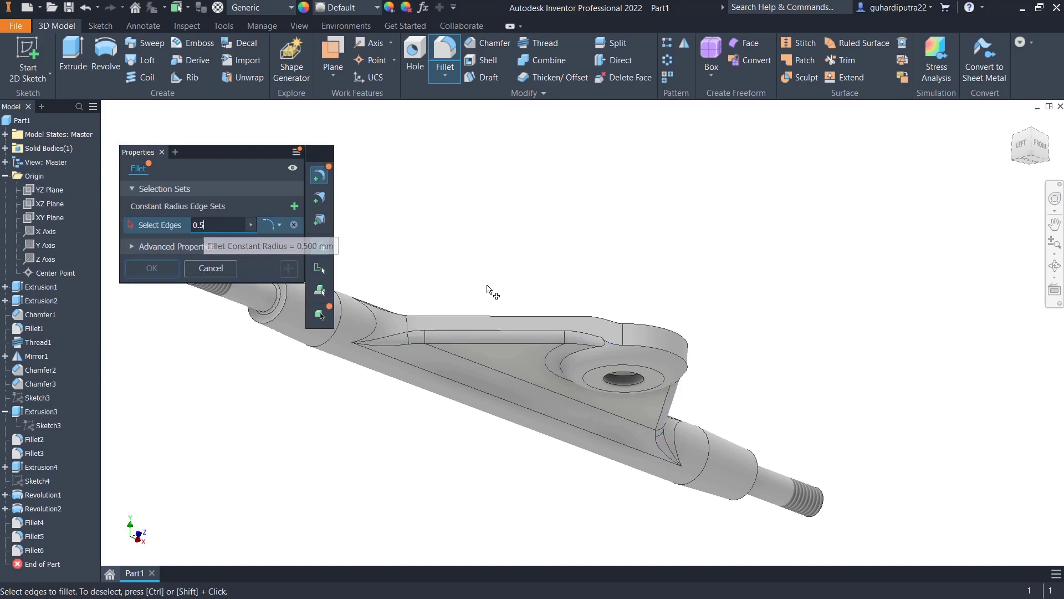
pyautogui.moveTo(584, 341)
pyautogui.keyDown('shift'); pyautogui.mouseDown(button='middle')
pyautogui.moveTo(408, 355)
pyautogui.moveTo(426, 371)
pyautogui.mouseUp(button='middle'); pyautogui.keyUp('shift')
pyautogui.click(654, 398)
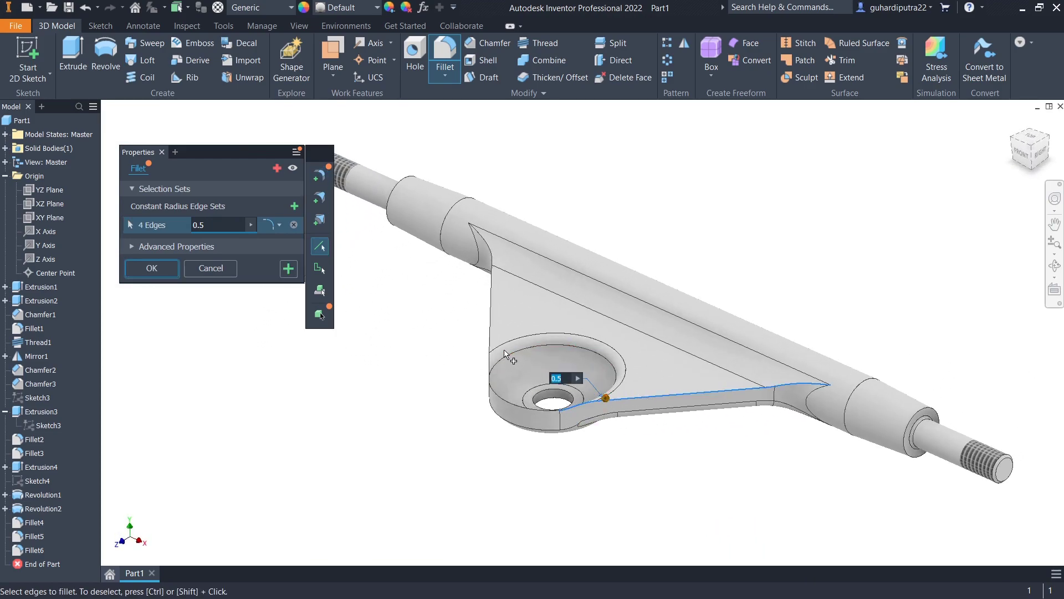
pyautogui.scroll(-3, 509, 358)
pyautogui.click(479, 324)
pyautogui.scroll(3, 643, 370)
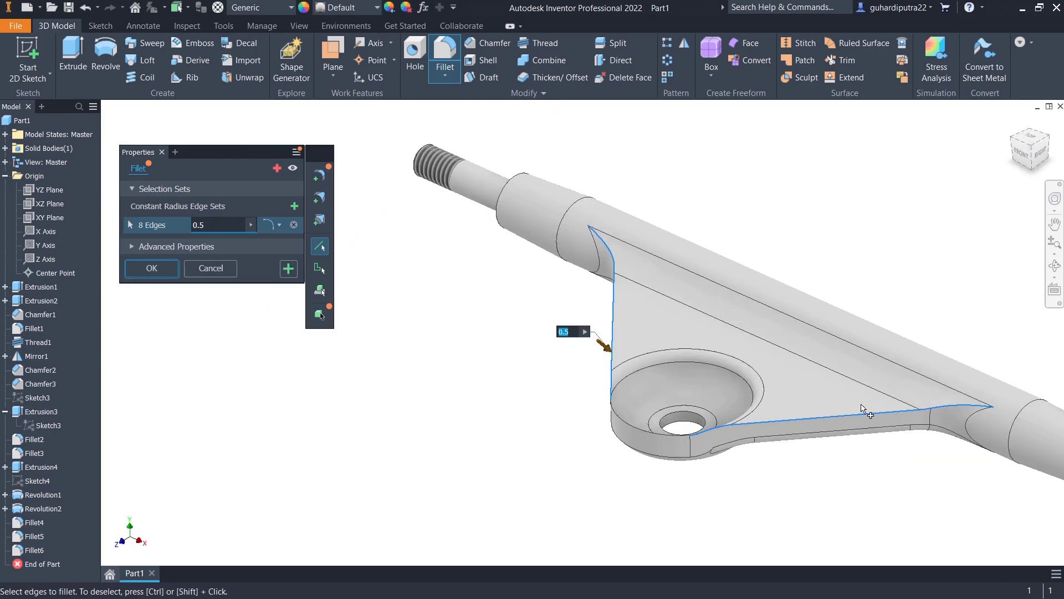
pyautogui.scroll(-4, 629, 449)
pyautogui.write('0.2')
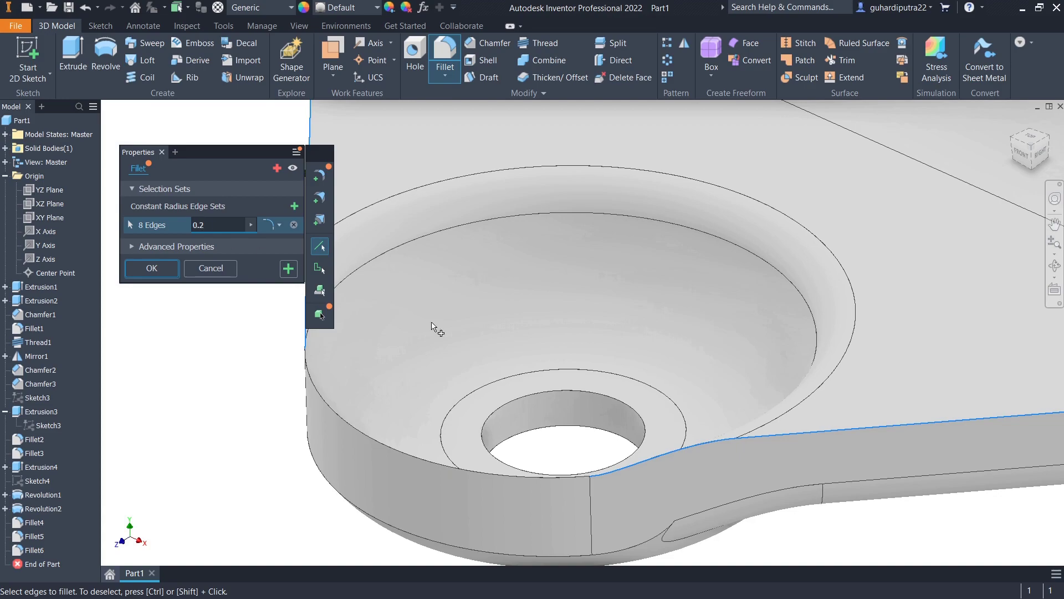
# Try a 0.05 radius on those lower edges, then cancel the fillet.
pyautogui.click(203, 224)
pyautogui.write('0.05')
pyautogui.press('Return')
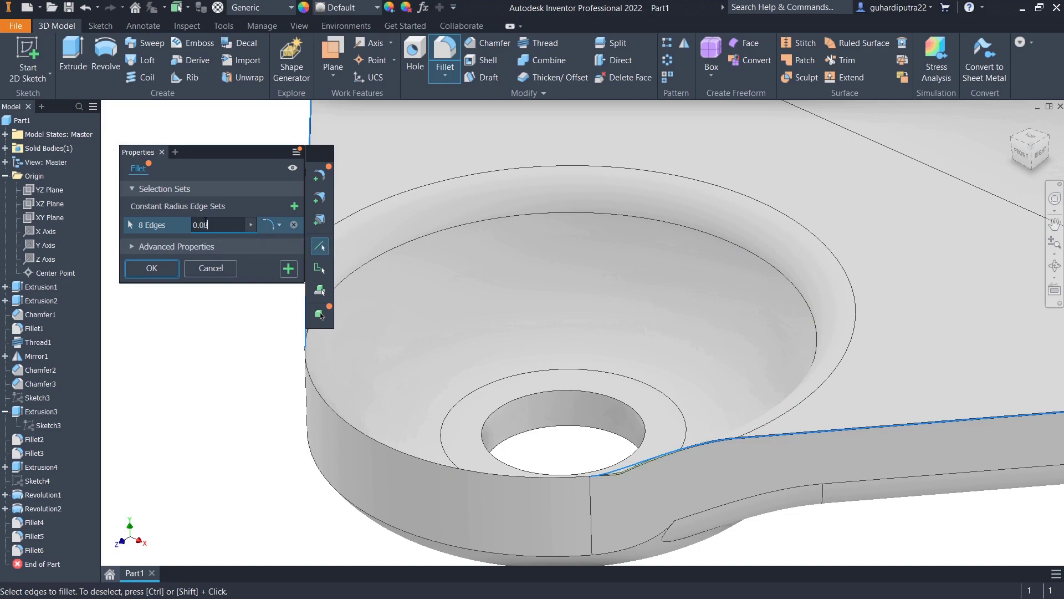
pyautogui.press('BackSpace')
pyautogui.write('3')
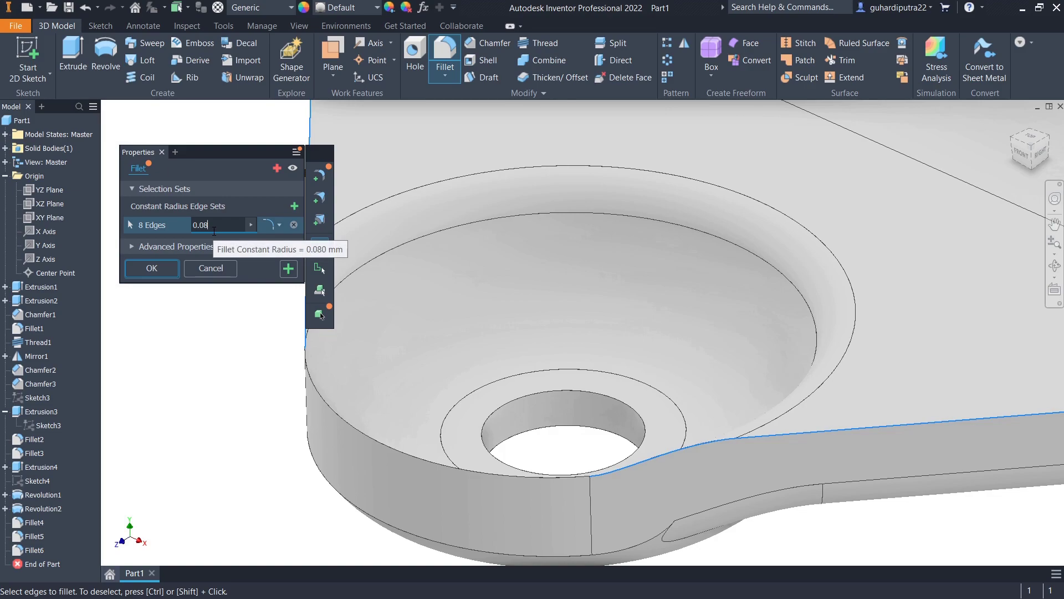
pyautogui.press('BackSpace')
pyautogui.write('5')
pyautogui.press('Return')
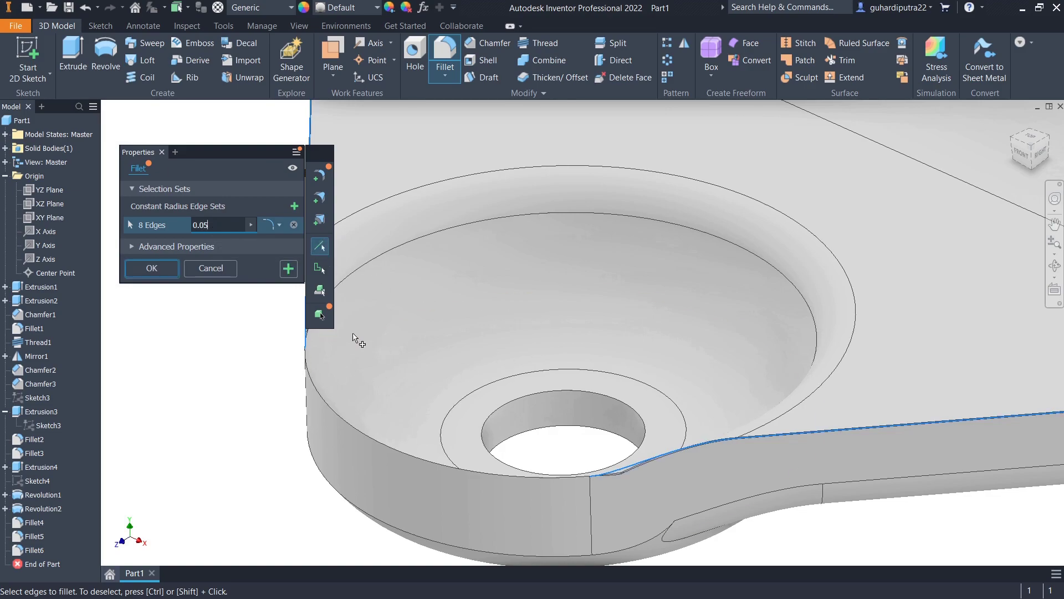
pyautogui.click(199, 276)
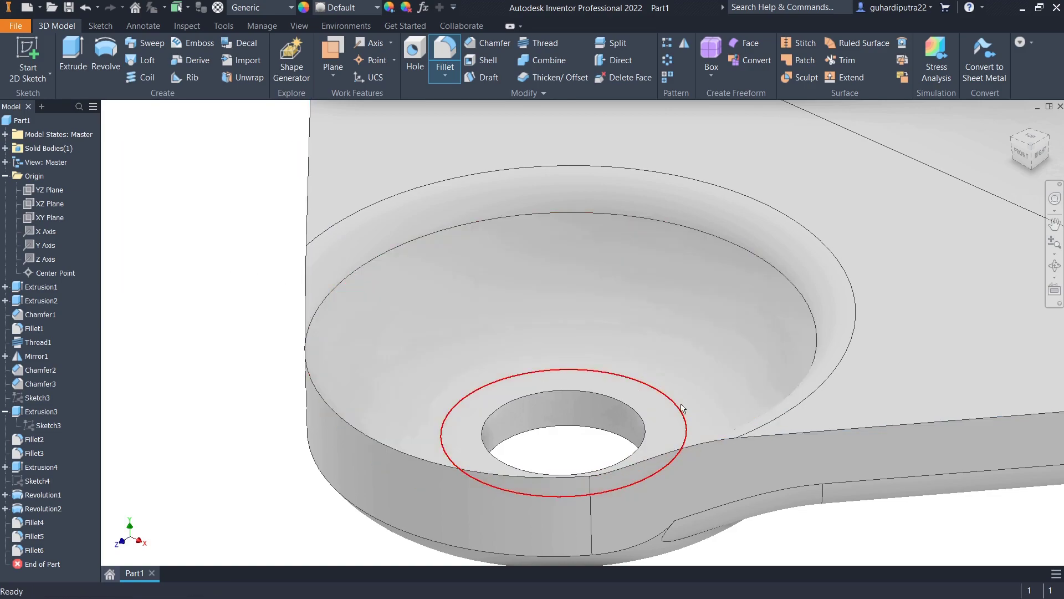
# Fillet the plate's lower edge chain beside the boss with a 0.05 radius.
pyautogui.scroll(3, 748, 423)
pyautogui.moveTo(749, 423); pyautogui.dragTo(507, 424, button='middle')
pyautogui.scroll(1, 611, 415)
pyautogui.scroll(-3, 796, 380)
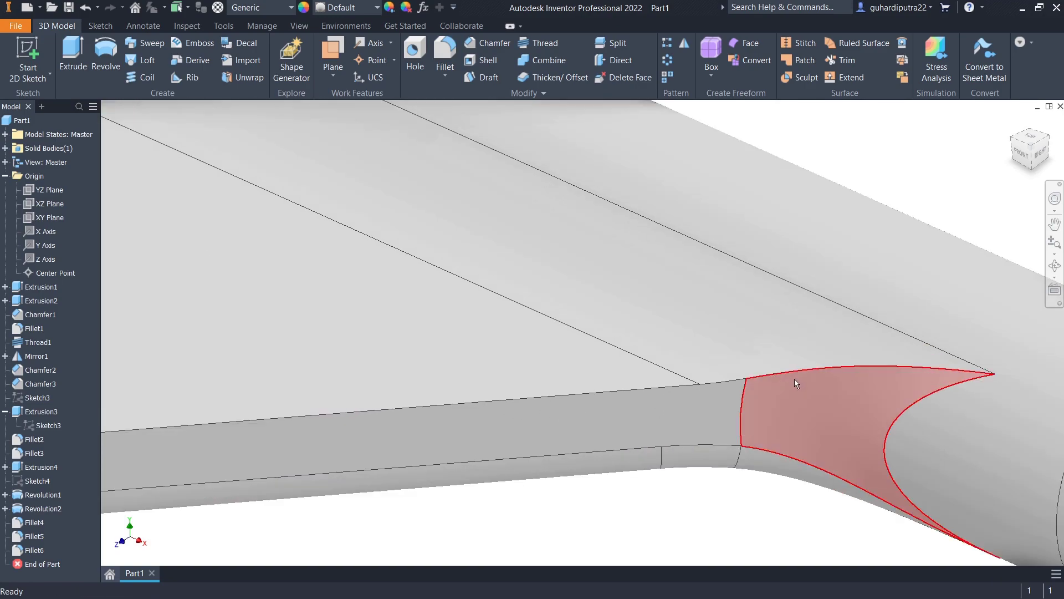
pyautogui.scroll(3, 748, 404)
pyautogui.scroll(-1, 749, 404)
pyautogui.press('f')
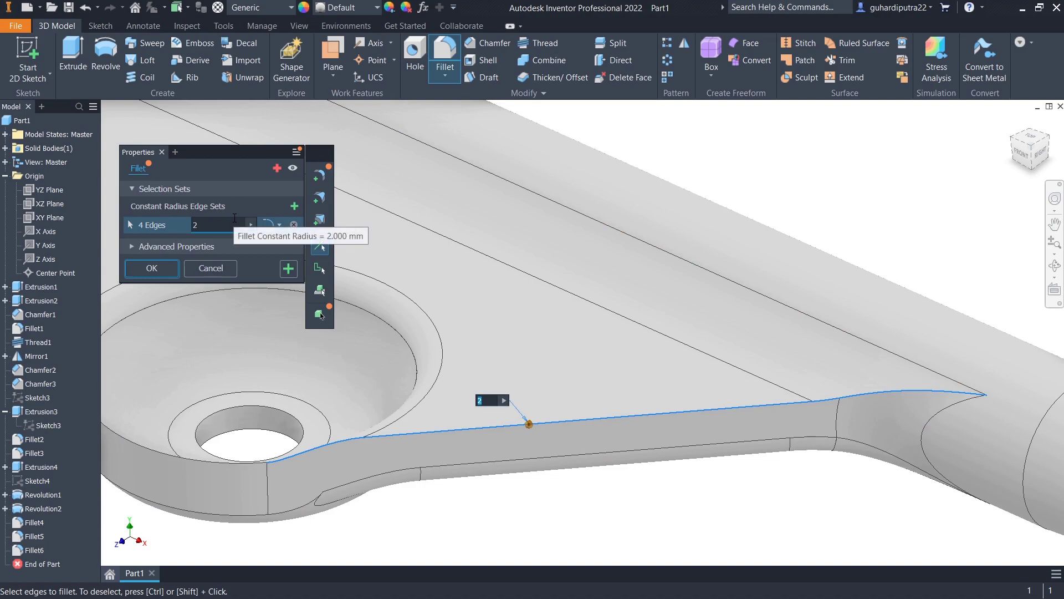
pyautogui.write('0.5')
pyautogui.scroll(1, 363, 431)
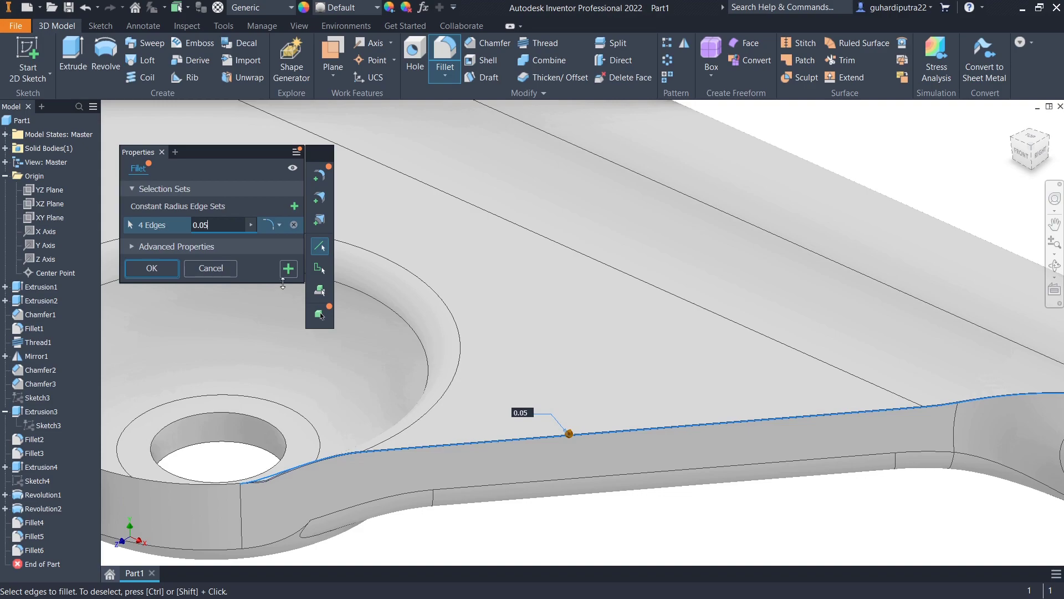
pyautogui.click(288, 272)
# Add a 0.05 fillet to the plate's vertical side edge and close the dialog.
pyautogui.scroll(3, 339, 343)
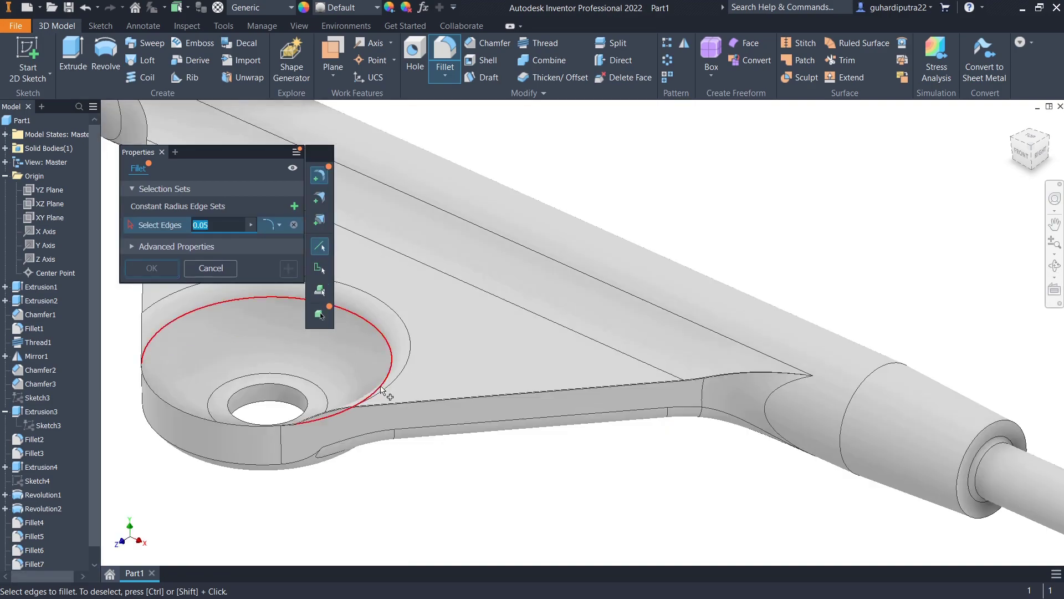
pyautogui.scroll(-4, 380, 391)
pyautogui.scroll(-3, 482, 462)
pyautogui.click(344, 389)
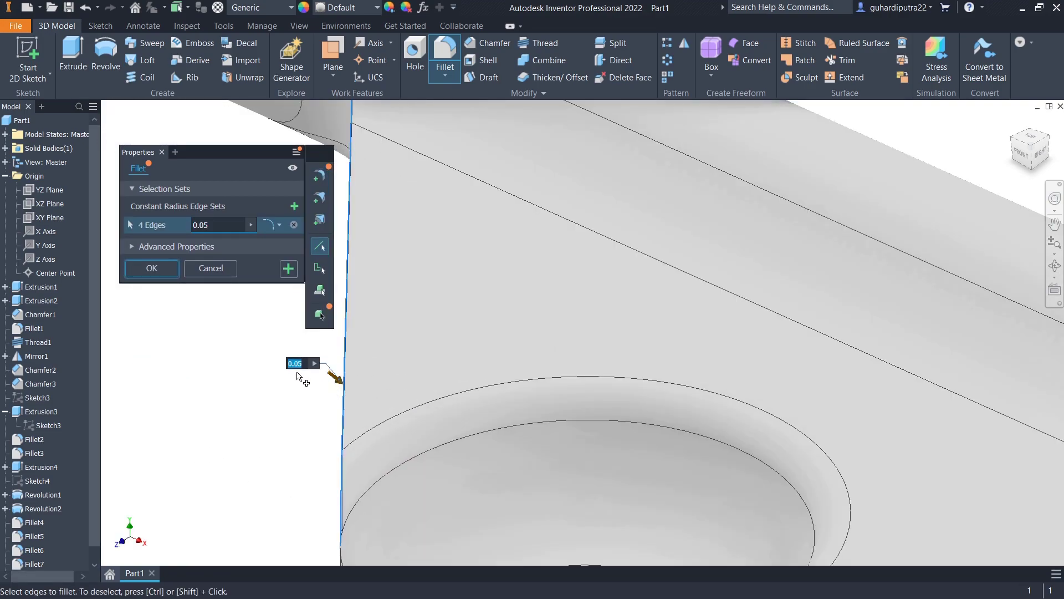
pyautogui.click(169, 272)
pyautogui.scroll(3, 396, 359)
pyautogui.scroll(4, 397, 358)
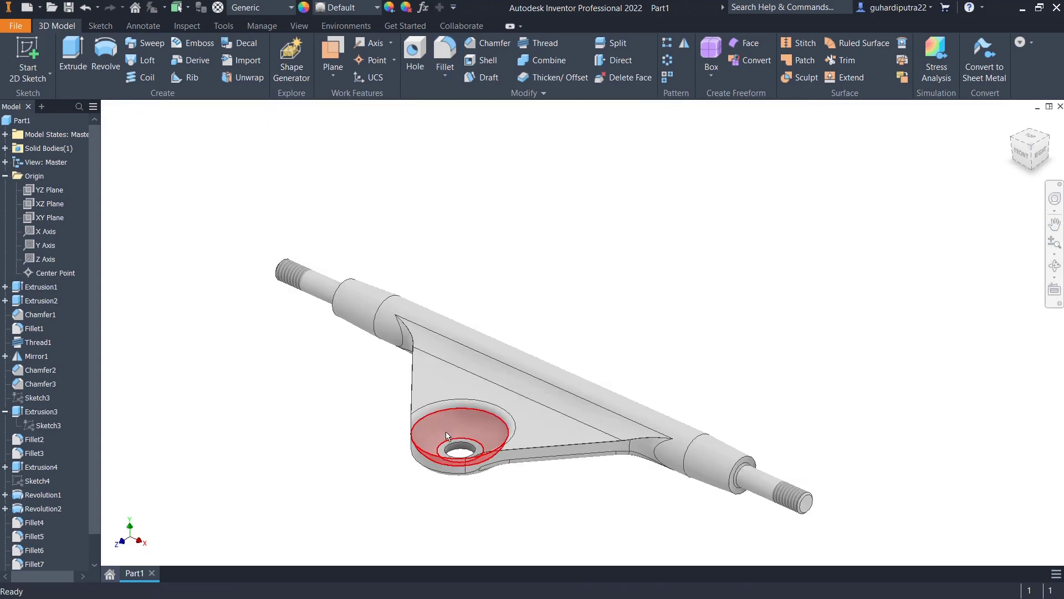
pyautogui.moveTo(397, 359)
pyautogui.keyDown('shift'); pyautogui.mouseDown(button='middle')
pyautogui.moveTo(410, 390)
pyautogui.moveTo(401, 366)
pyautogui.moveTo(373, 366)
pyautogui.moveTo(385, 347)
pyautogui.moveTo(458, 435)
pyautogui.moveTo(452, 487)
pyautogui.moveTo(470, 418)
pyautogui.moveTo(530, 399)
pyautogui.moveTo(538, 334)
pyautogui.moveTo(513, 298)
pyautogui.moveTo(589, 260)
pyautogui.moveTo(563, 275)
pyautogui.mouseUp(button='middle'); pyautogui.keyUp('shift')
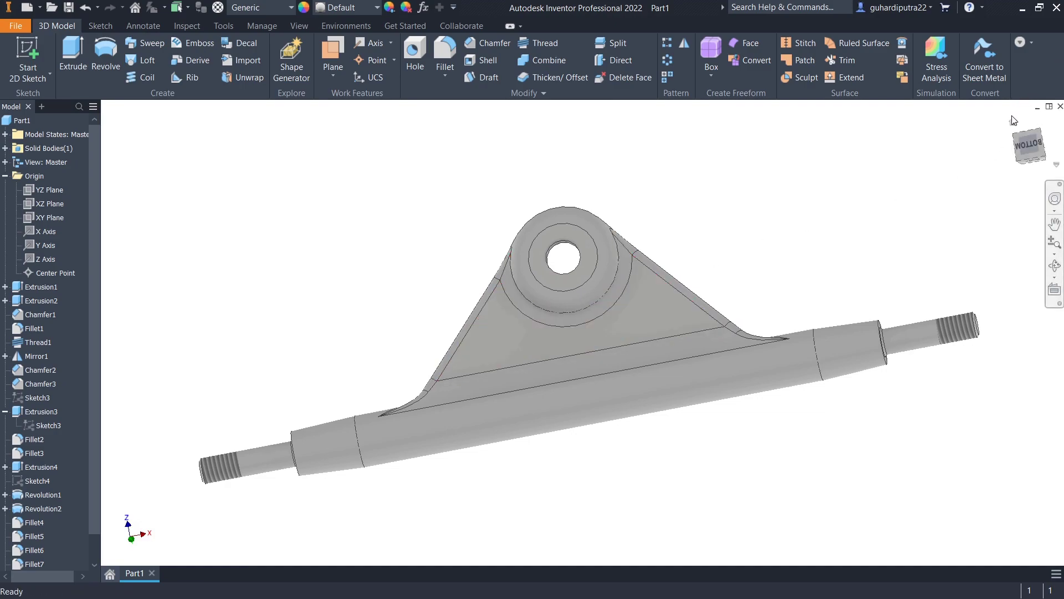
pyautogui.click(1015, 123)
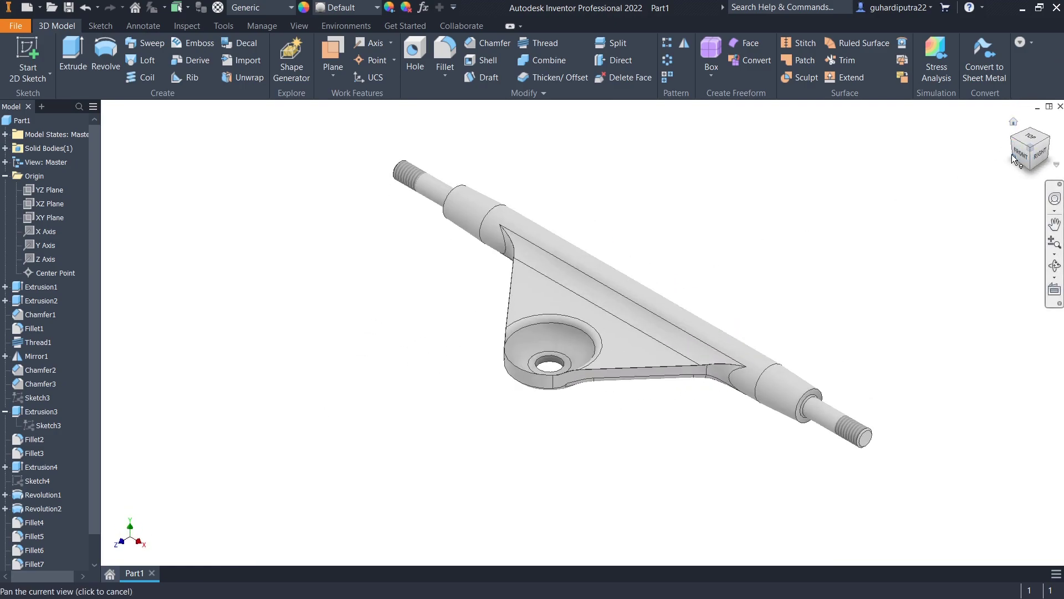
pyautogui.click(1016, 145)
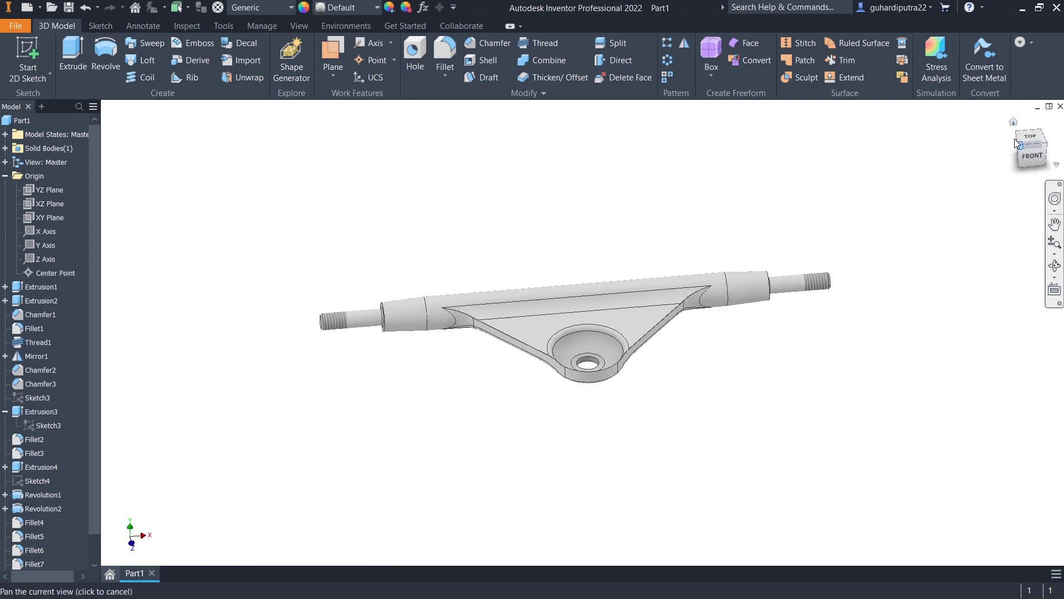
pyautogui.click(1054, 243)
pyautogui.moveTo(875, 223); pyautogui.dragTo(879, 263)
pyautogui.rightClick(911, 265)
pyautogui.press('Escape')
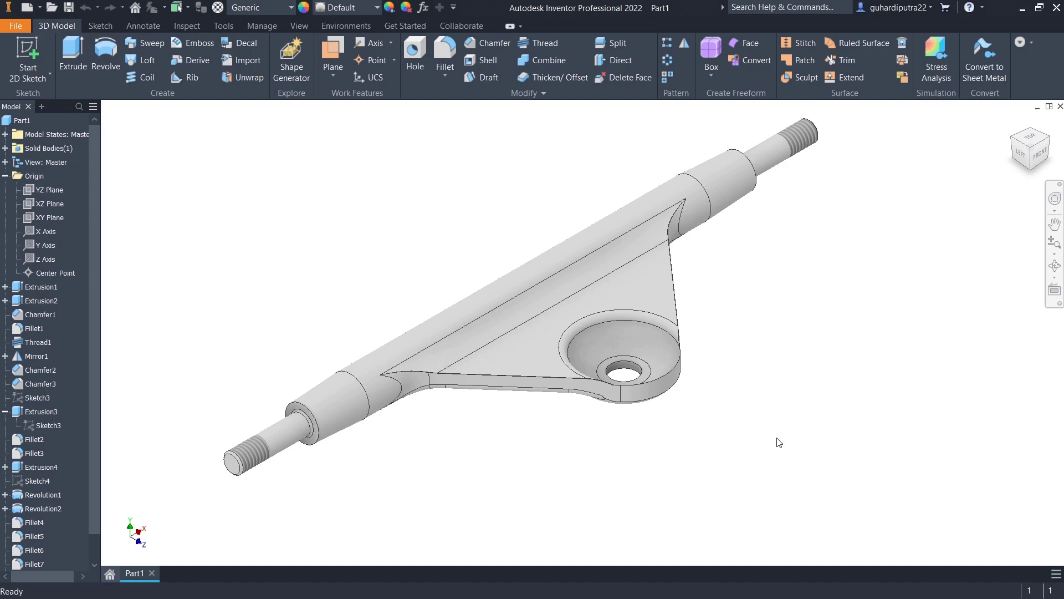
pyautogui.scroll(-3, 682, 336)
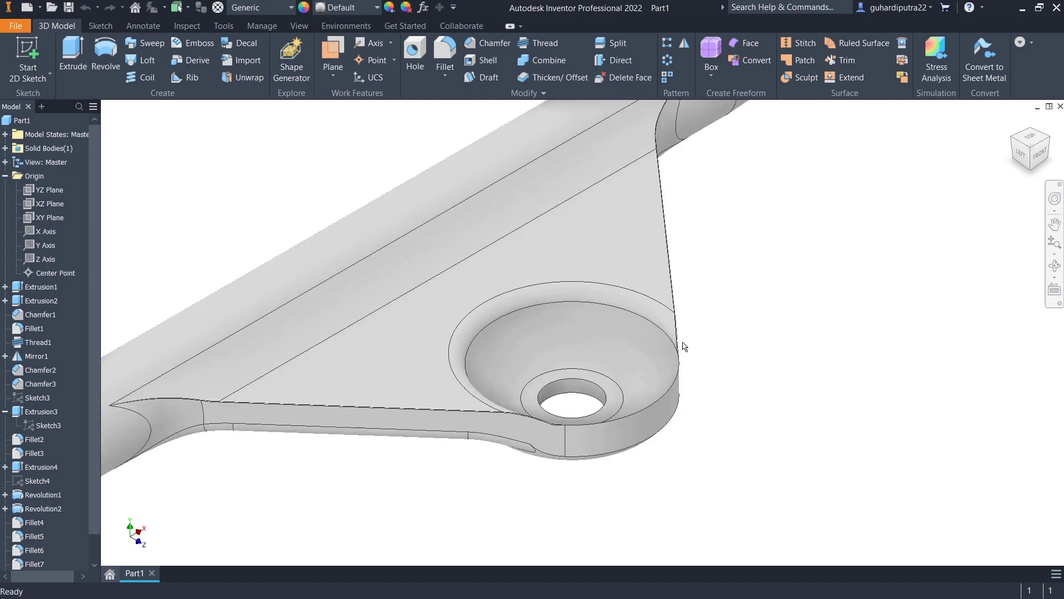
pyautogui.scroll(5, 685, 346)
pyautogui.moveTo(705, 352)
pyautogui.keyDown('shift'); pyautogui.mouseDown(button='middle')
pyautogui.moveTo(637, 304)
pyautogui.moveTo(577, 340)
pyautogui.mouseUp(button='middle'); pyautogui.keyUp('shift')
pyautogui.scroll(-5, 536, 388)
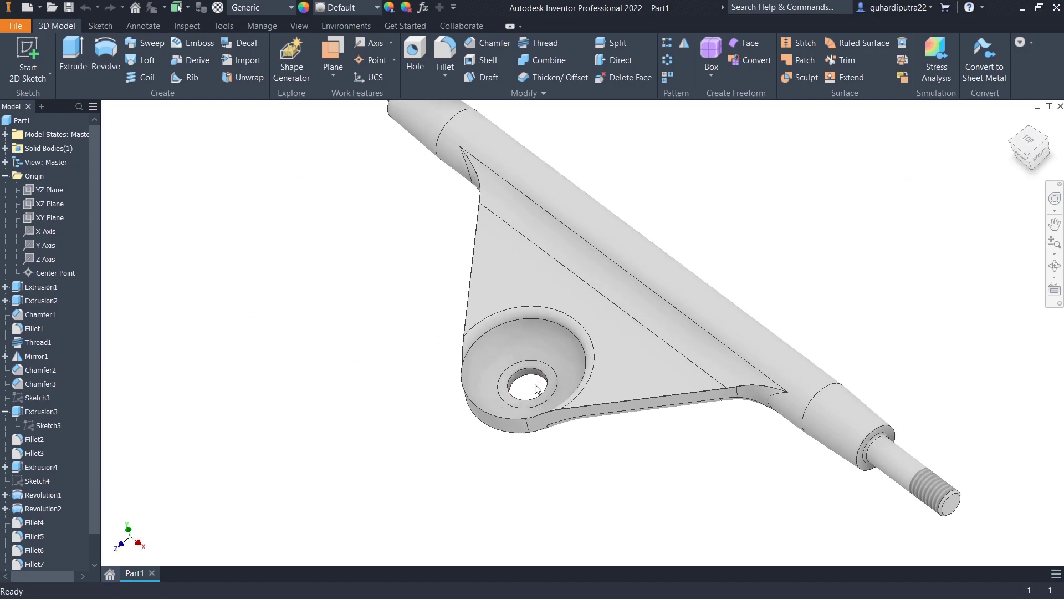
pyautogui.scroll(-5, 536, 388)
# Delete the Fillet8 and Fillet7 features from the model tree.
pyautogui.scroll(-1, 39, 551)
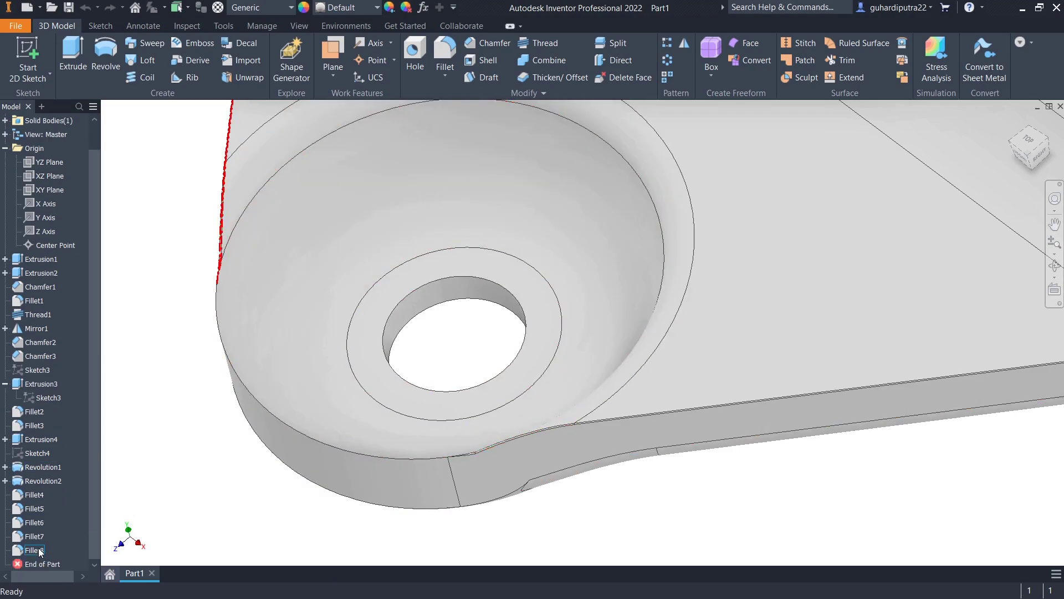
pyautogui.rightClick(40, 551)
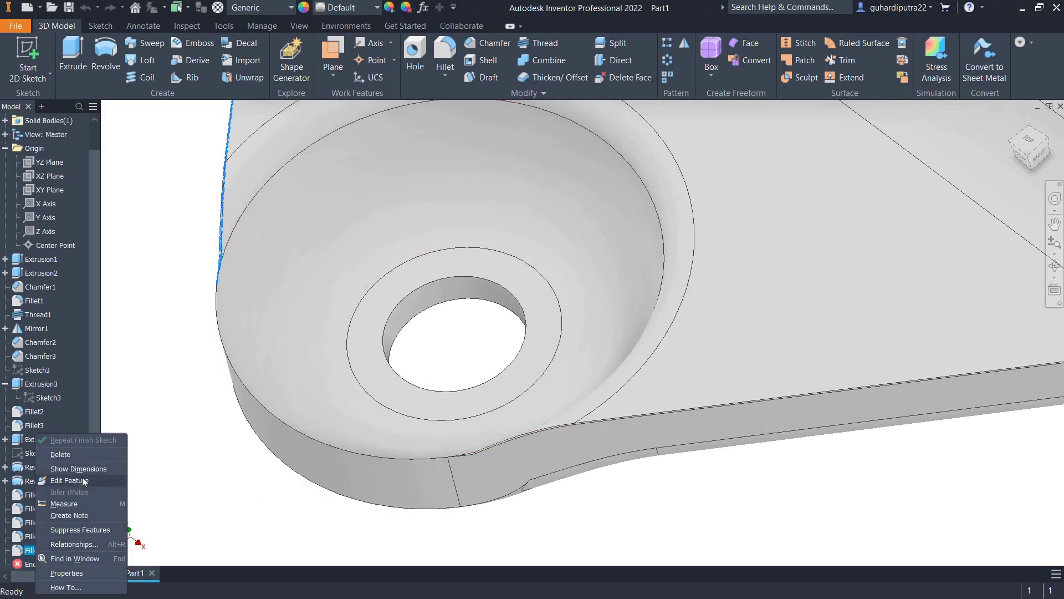
pyautogui.click(61, 454)
pyautogui.rightClick(38, 552)
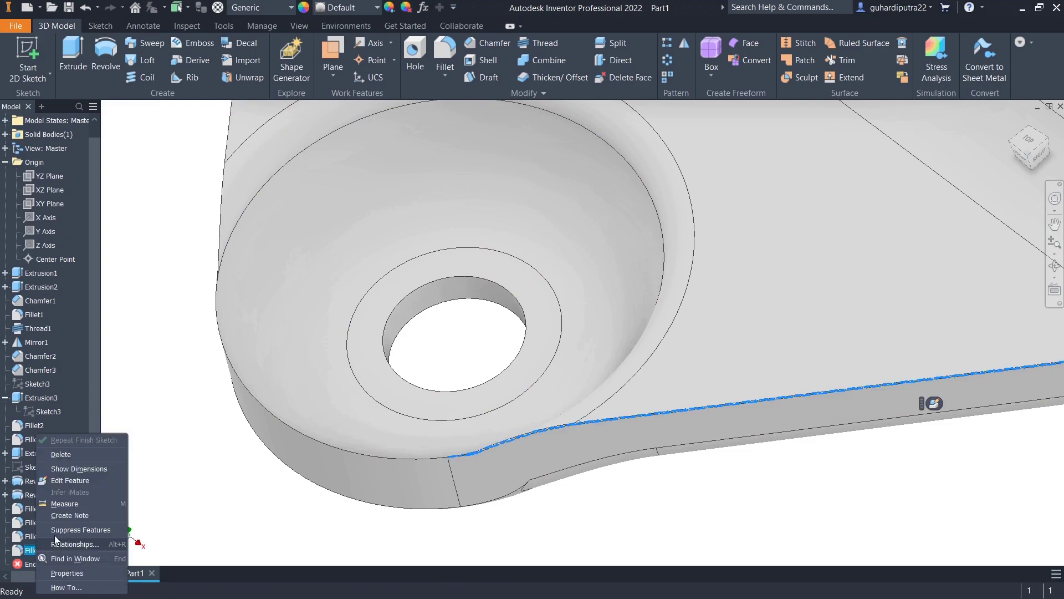
pyautogui.click(70, 455)
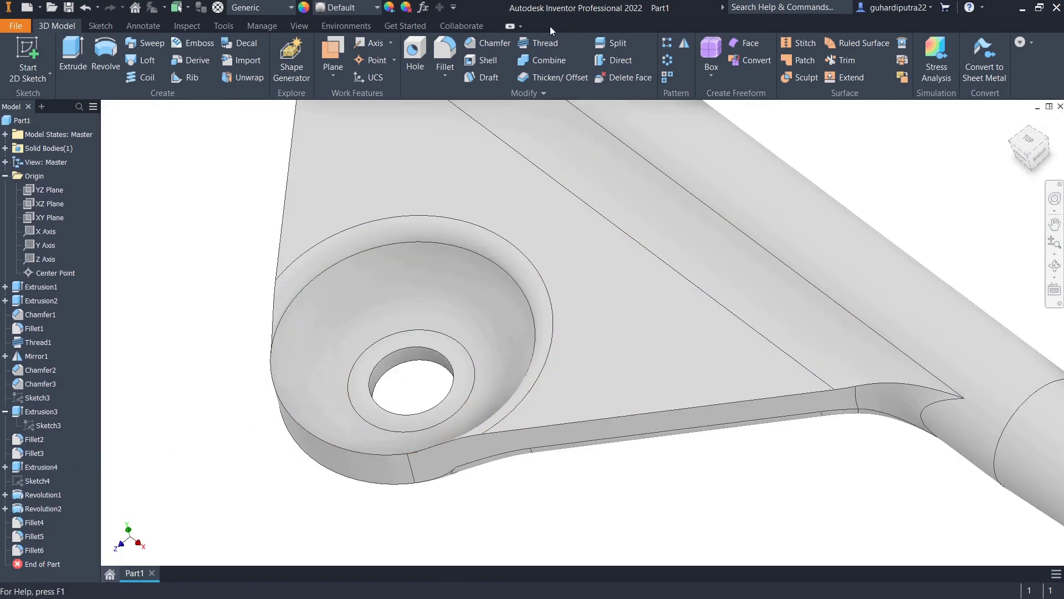
# Start a 0.5 fillet on the boss's curved edge and its adjoining edge chain.
pyautogui.click(447, 53)
pyautogui.click(331, 440)
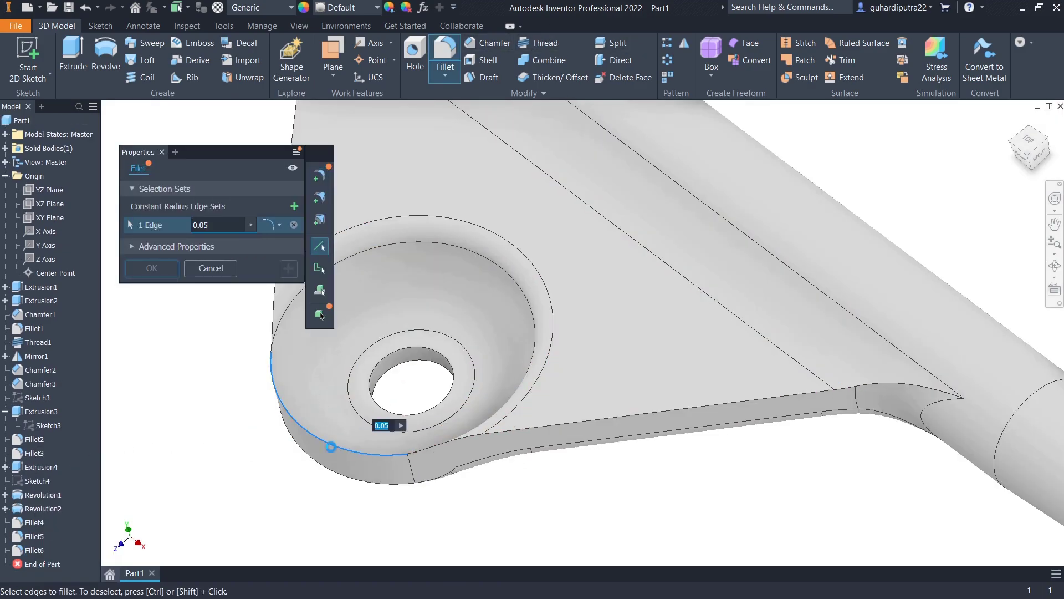
pyautogui.moveTo(369, 467); pyautogui.dragTo(427, 476, button='middle')
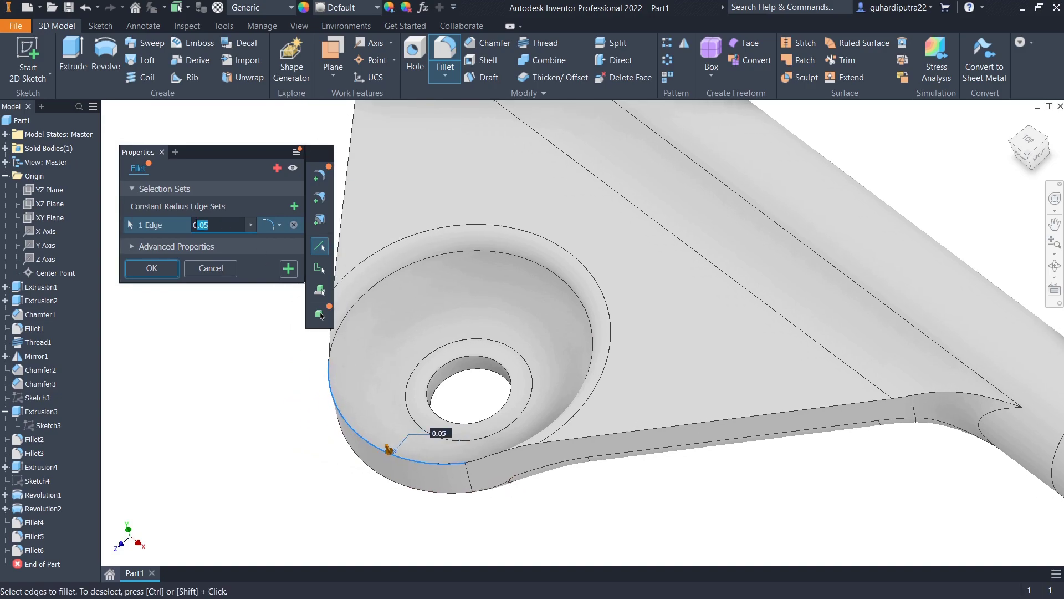
pyautogui.write('0.5')
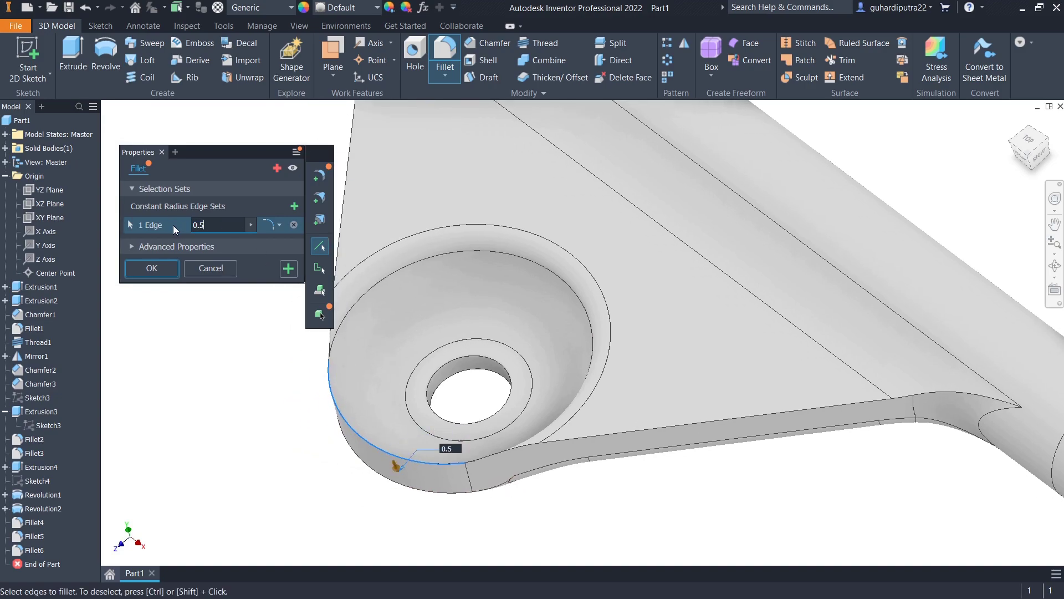
pyautogui.scroll(3, 466, 467)
pyautogui.click(468, 464)
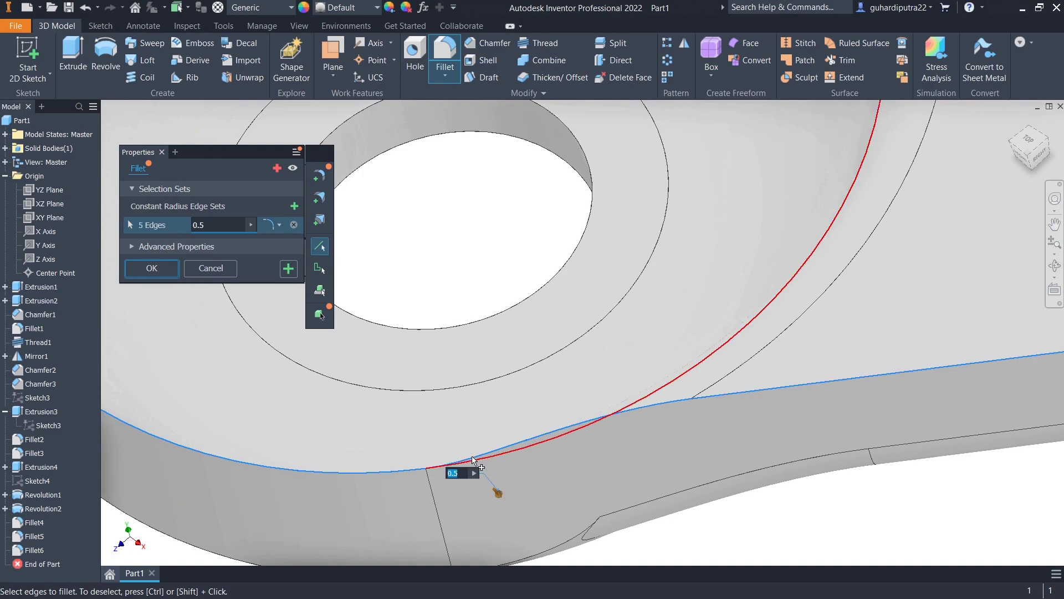
pyautogui.scroll(-2, 468, 463)
# Add the plate's side edge chain and apply the 0.5 fillet to all nine edges.
pyautogui.moveTo(465, 440); pyautogui.dragTo(634, 546, button='middle')
pyautogui.click(459, 333)
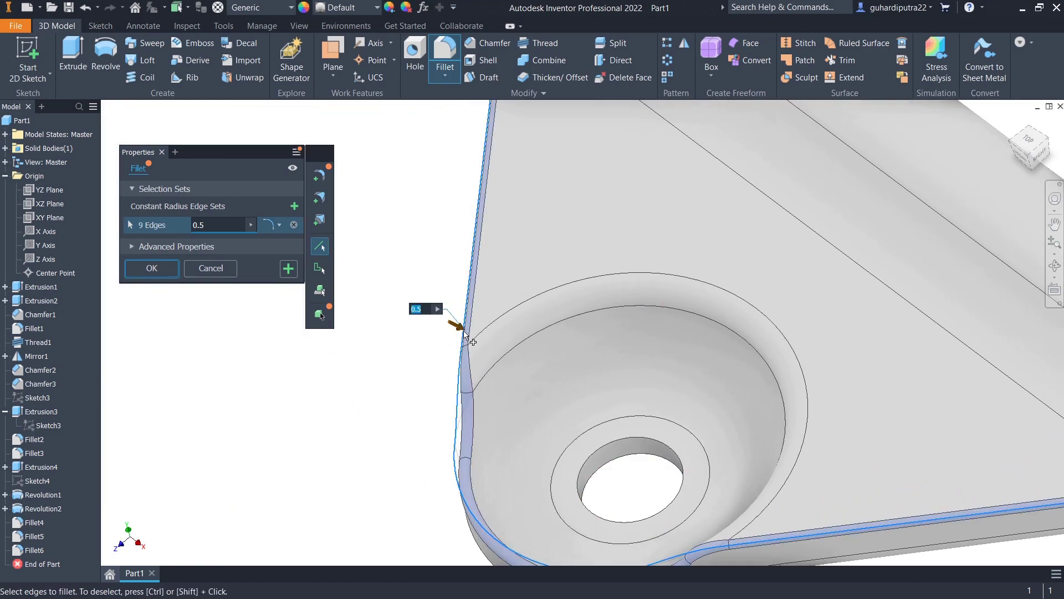
pyautogui.scroll(-2, 452, 321)
pyautogui.scroll(-3, 452, 327)
pyautogui.moveTo(452, 328)
pyautogui.keyDown('shift'); pyautogui.mouseDown(button='middle')
pyautogui.moveTo(605, 373)
pyautogui.moveTo(606, 285)
pyautogui.moveTo(776, 383)
pyautogui.moveTo(743, 409)
pyautogui.mouseUp(button='middle'); pyautogui.keyUp('shift')
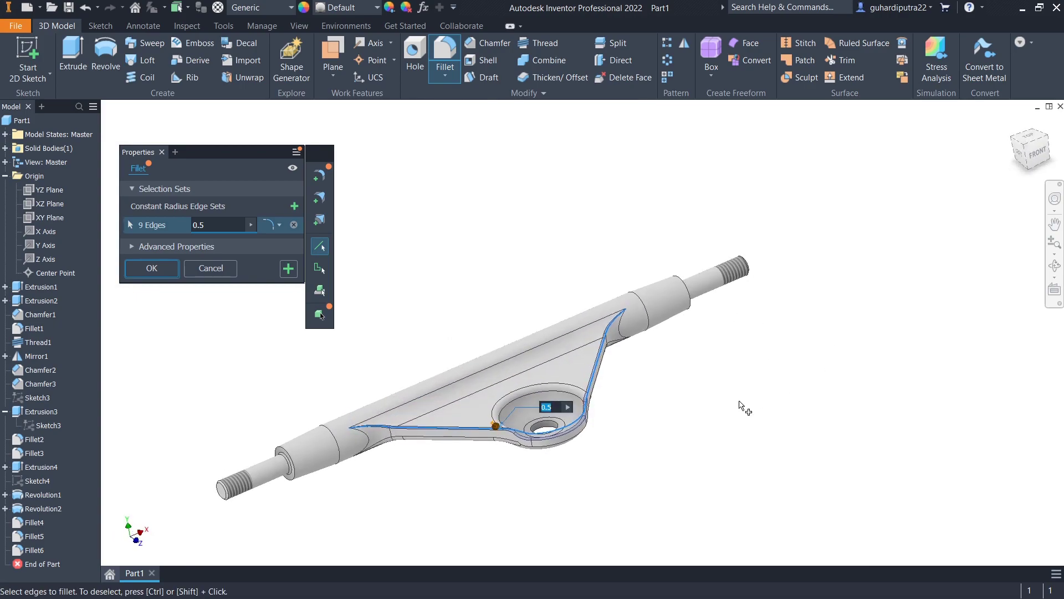
pyautogui.scroll(5, 547, 438)
pyautogui.click(151, 269)
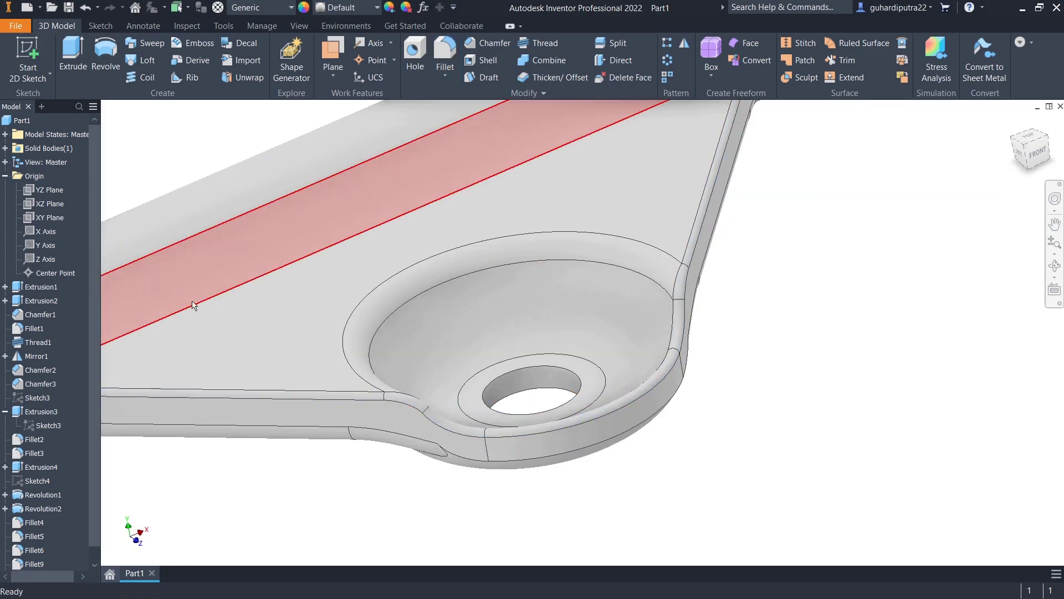
pyautogui.scroll(-3, 430, 388)
pyautogui.scroll(-3, 488, 415)
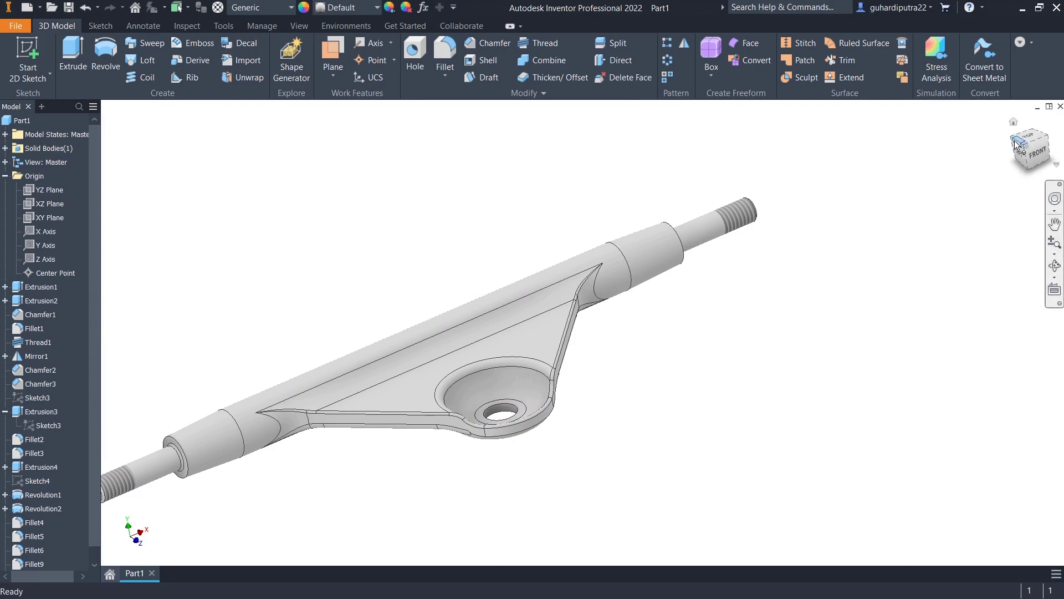
# Start a YZ-plane sketch with sliced graphics and project the boss's circular edge.
pyautogui.click(1013, 122)
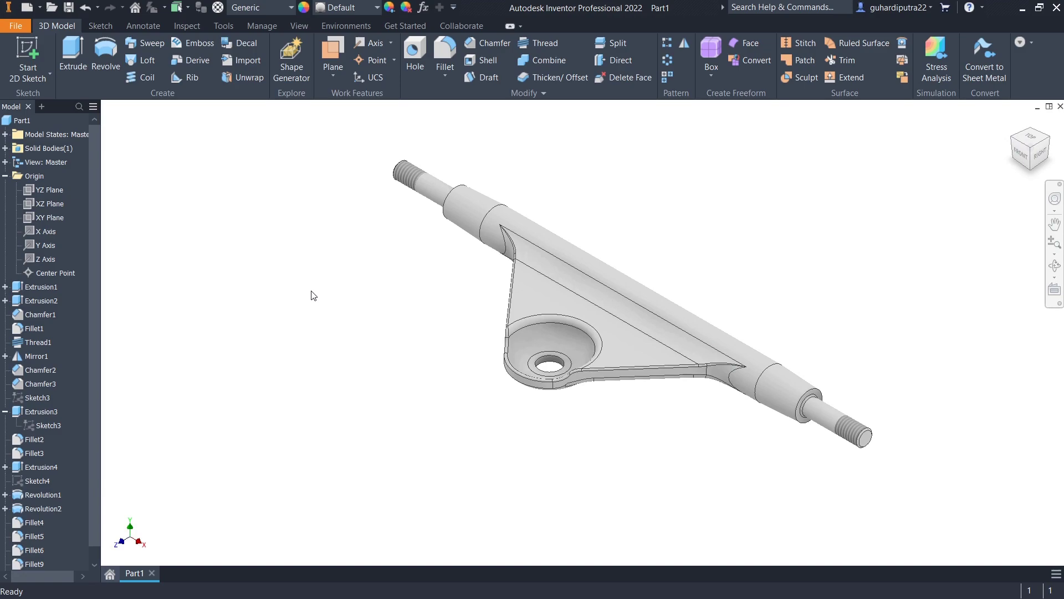
pyautogui.click(33, 190)
pyautogui.press('pageup')
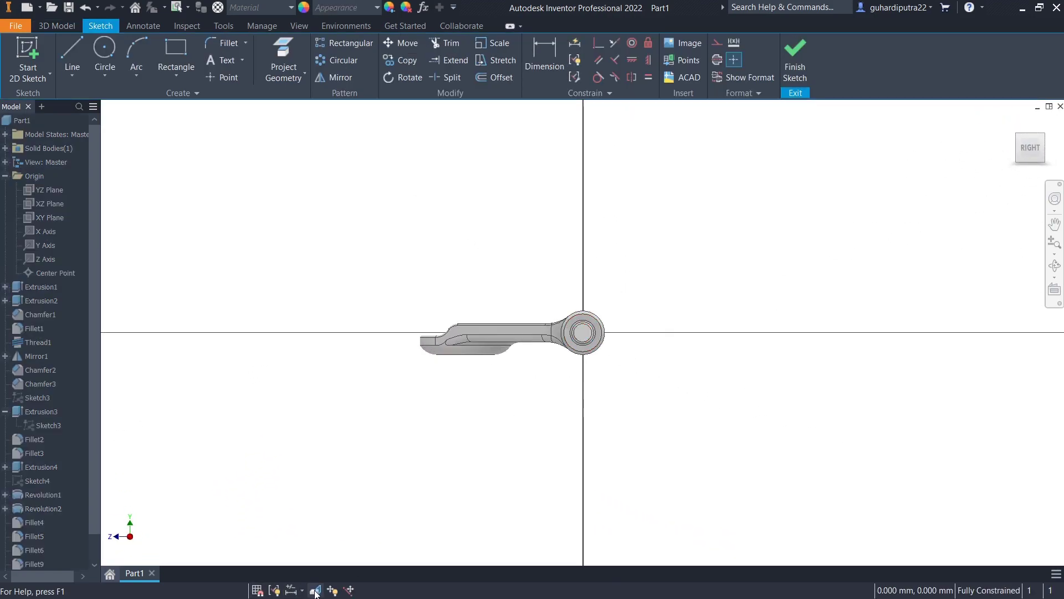
pyautogui.click(315, 591)
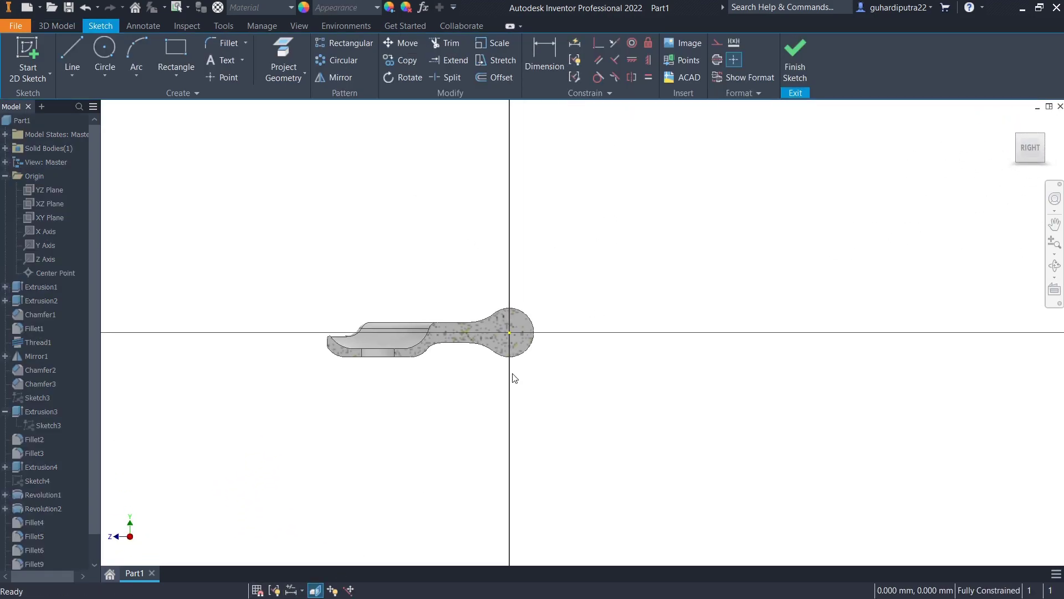
pyautogui.scroll(3, 515, 378)
pyautogui.click(283, 62)
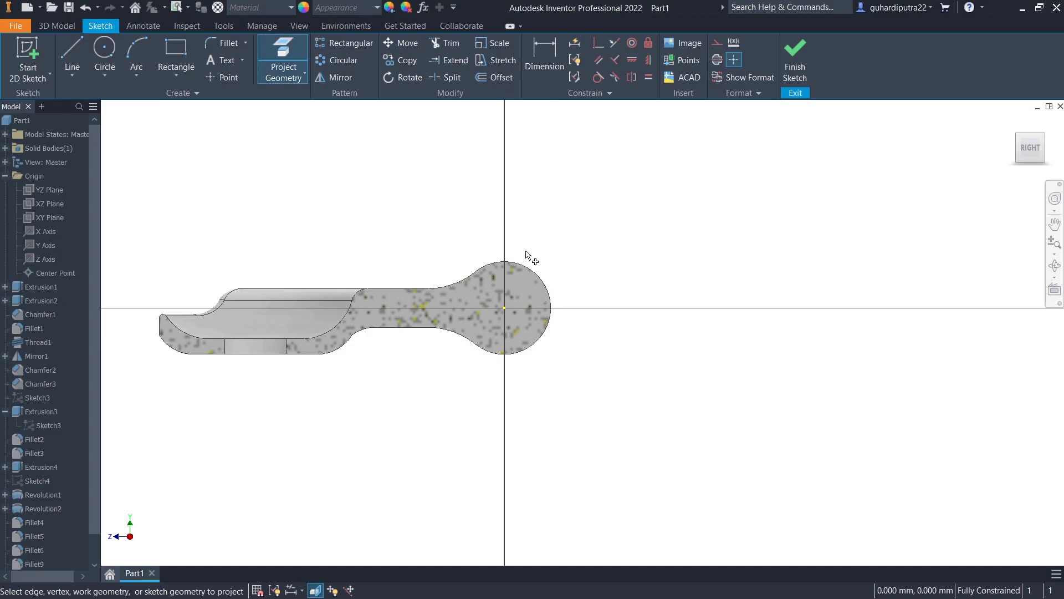
pyautogui.click(541, 279)
# Draw a 10 mm circle centred at the sketch origin.
pyautogui.press('c')
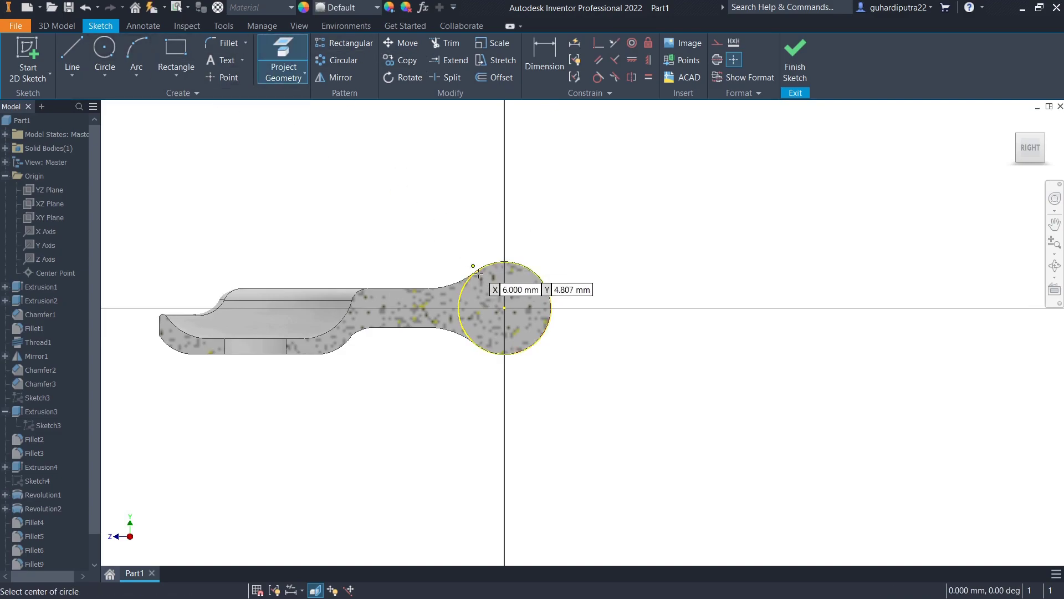
pyautogui.click(505, 308)
pyautogui.write('10')
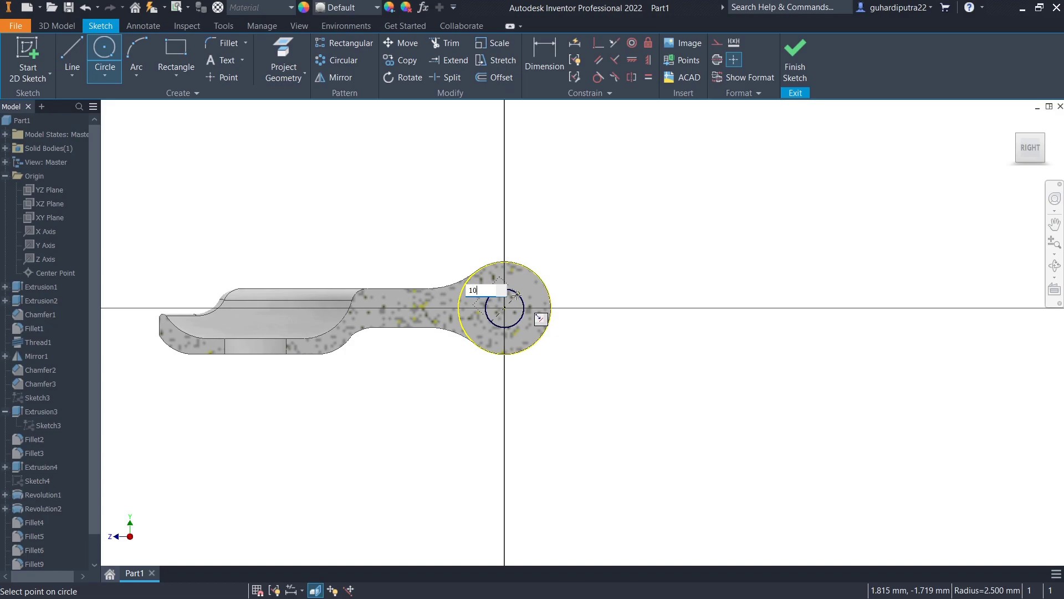
pyautogui.press('Return')
pyautogui.moveTo(550, 316); pyautogui.dragTo(497, 282, button='middle')
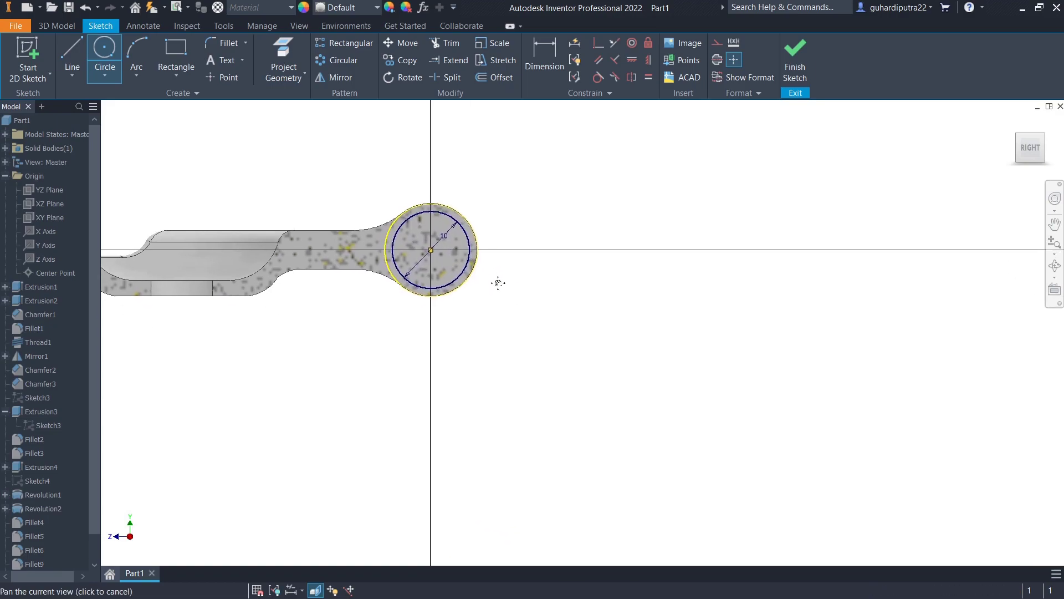
# Draw an L of a horizontal line from the origin and a vertical line downward.
pyautogui.press('l')
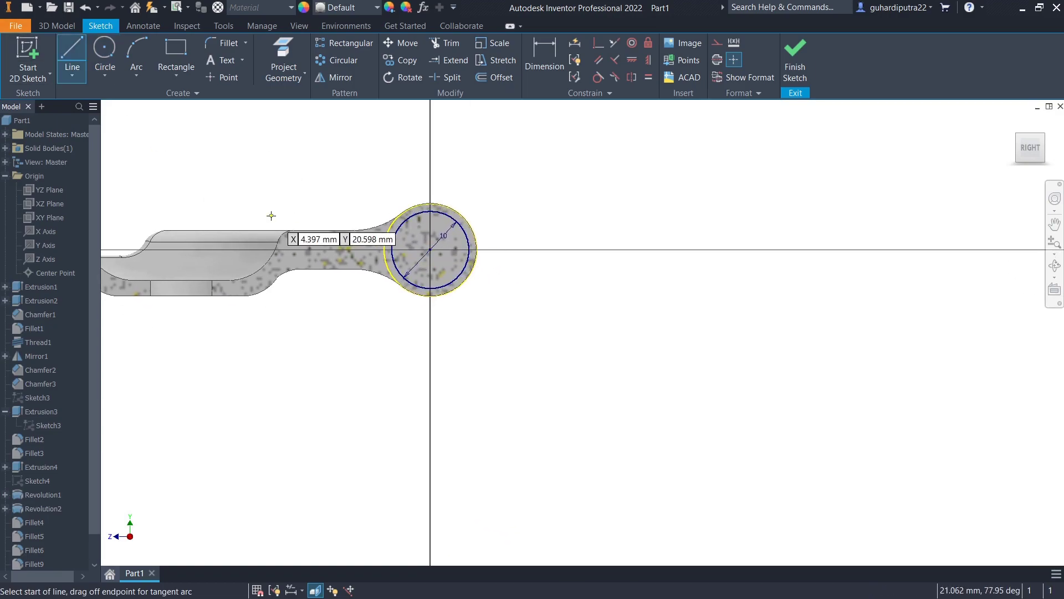
pyautogui.click(430, 250)
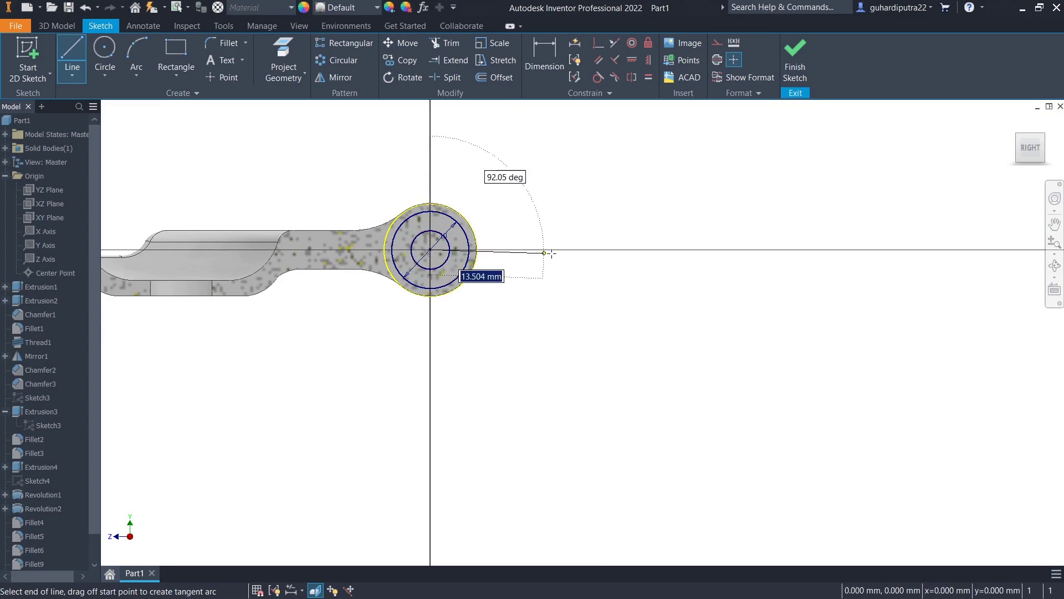
pyautogui.click(710, 250)
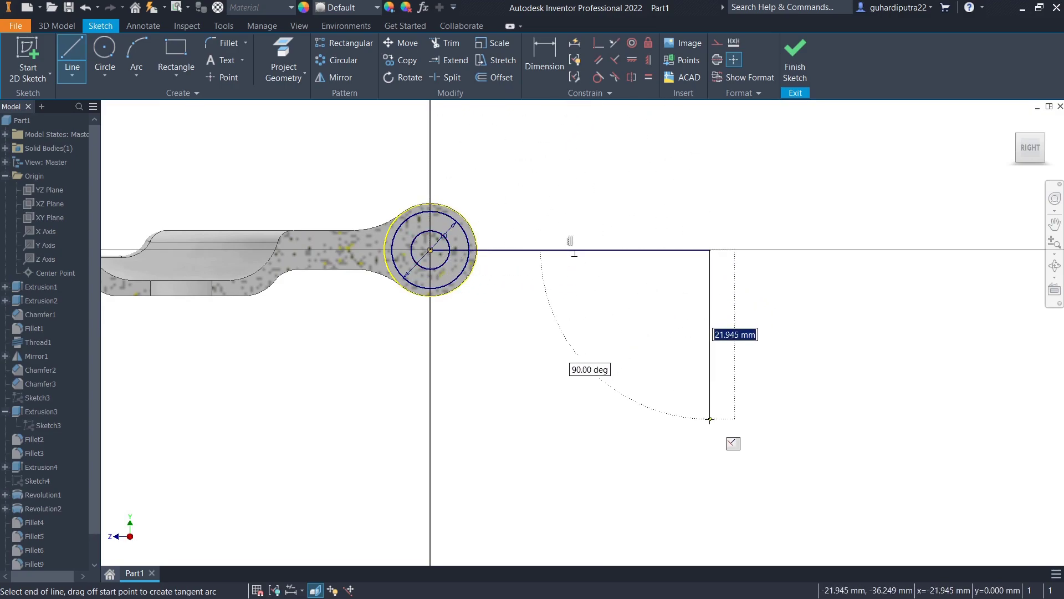
pyautogui.click(711, 420)
pyautogui.rightClick(789, 368)
pyautogui.click(845, 359)
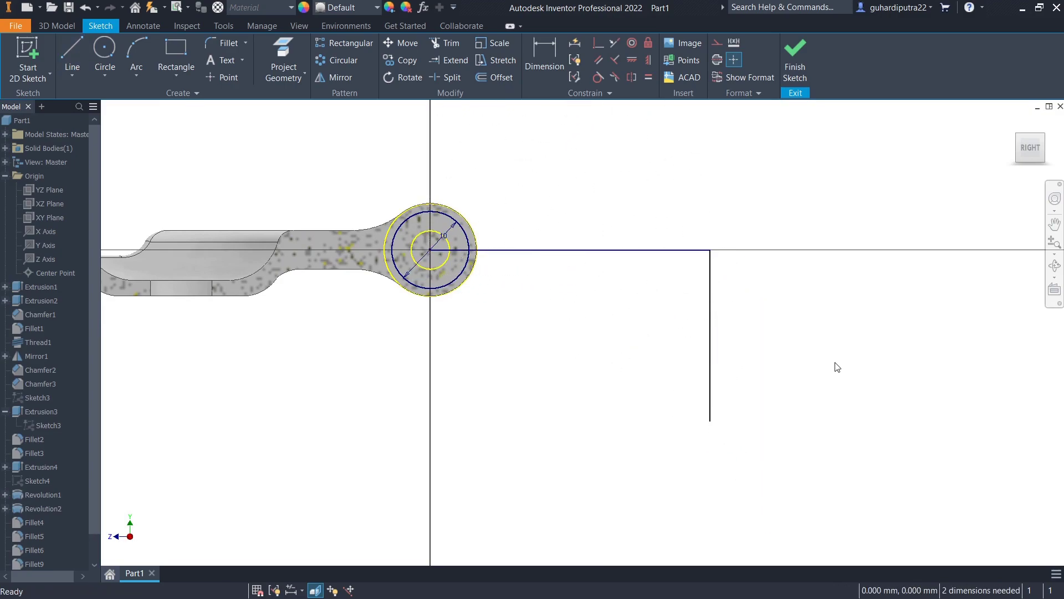
# Dimension the horizontal line to 28.215 and the vertical line to 31.612.
pyautogui.click(544, 60)
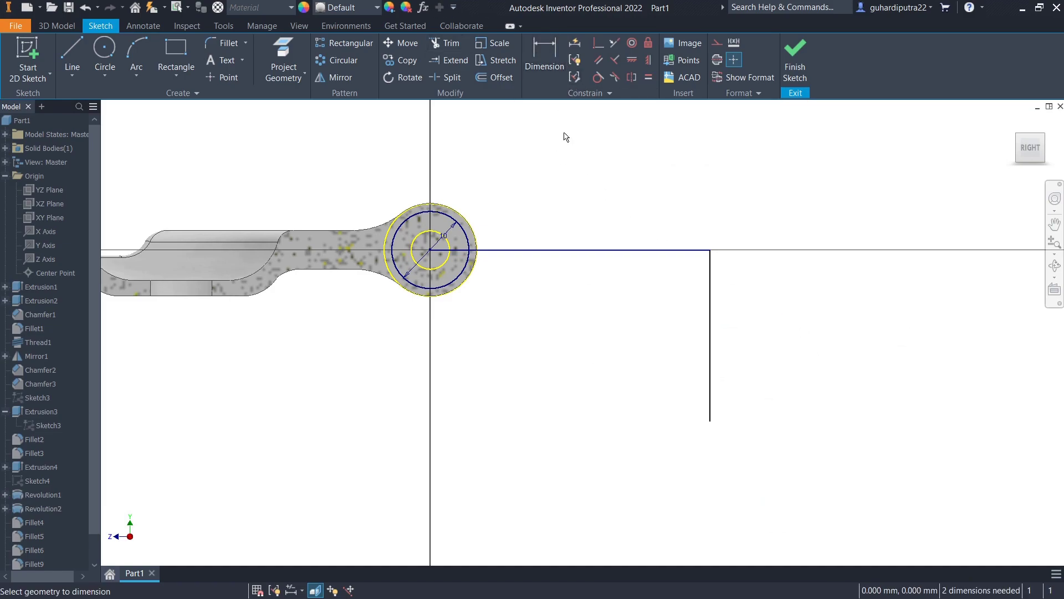
pyautogui.click(594, 250)
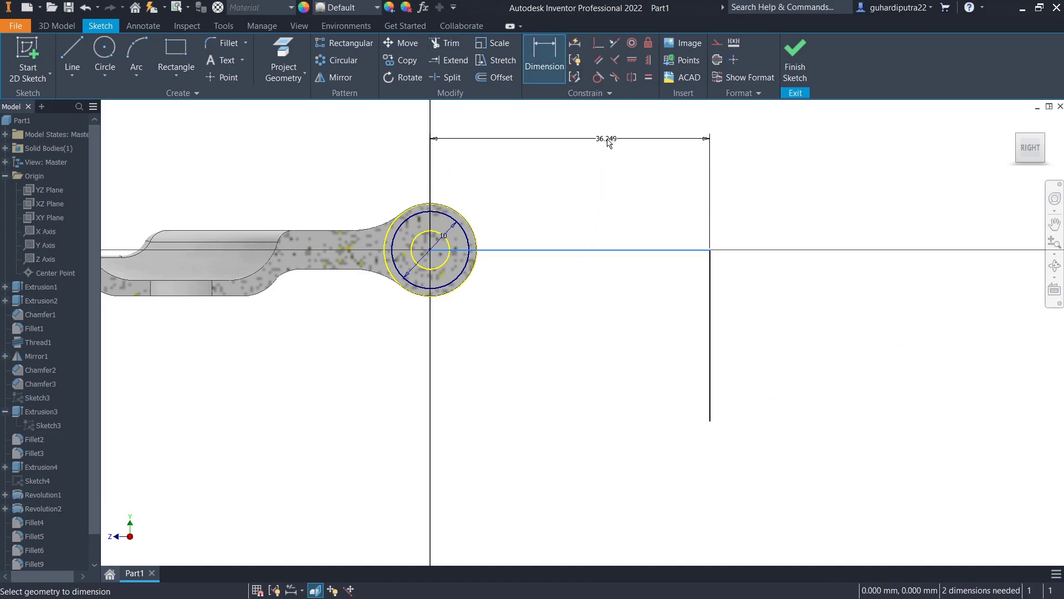
pyautogui.click(609, 145)
pyautogui.write('28.215')
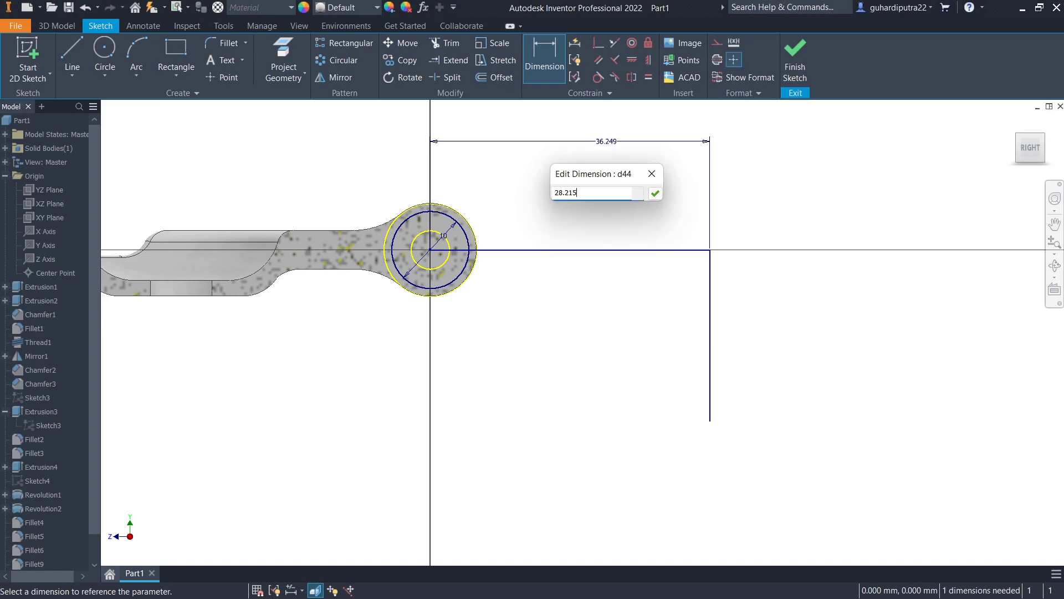
pyautogui.press('Return')
pyautogui.click(649, 302)
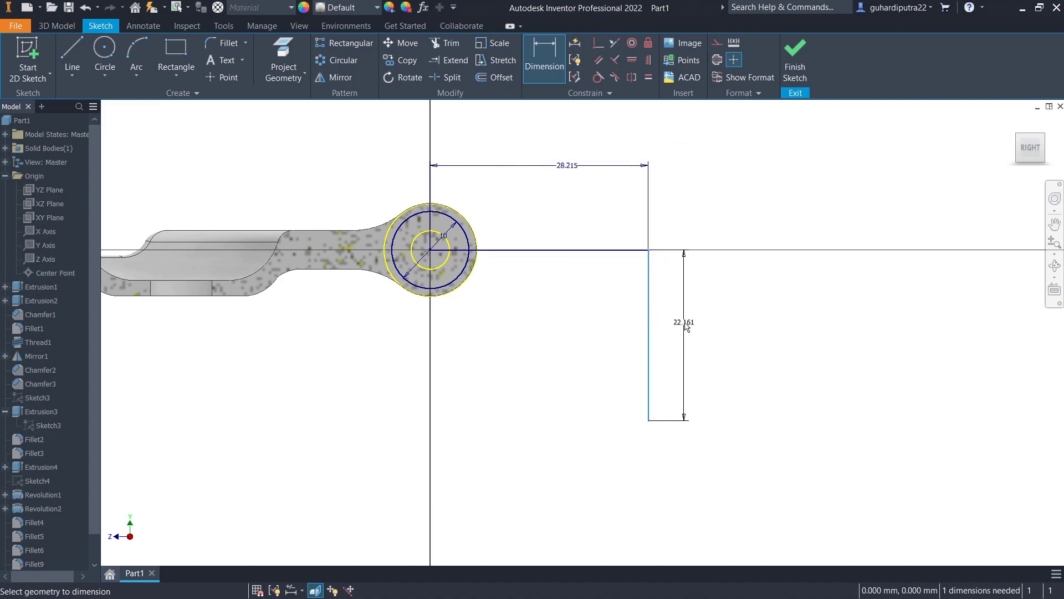
pyautogui.click(686, 326)
pyautogui.write('31.612')
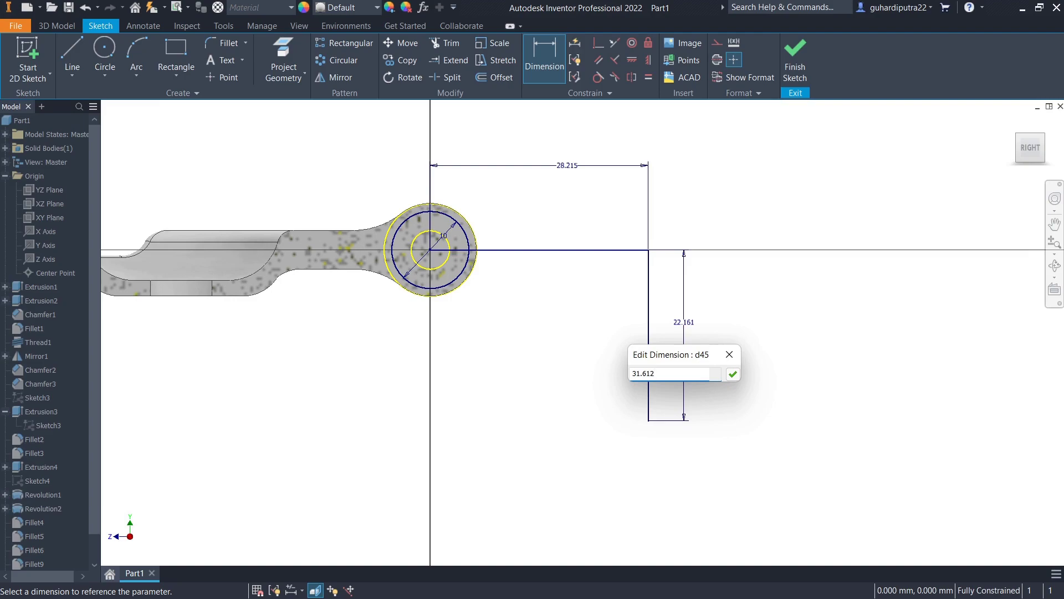
pyautogui.press('Return')
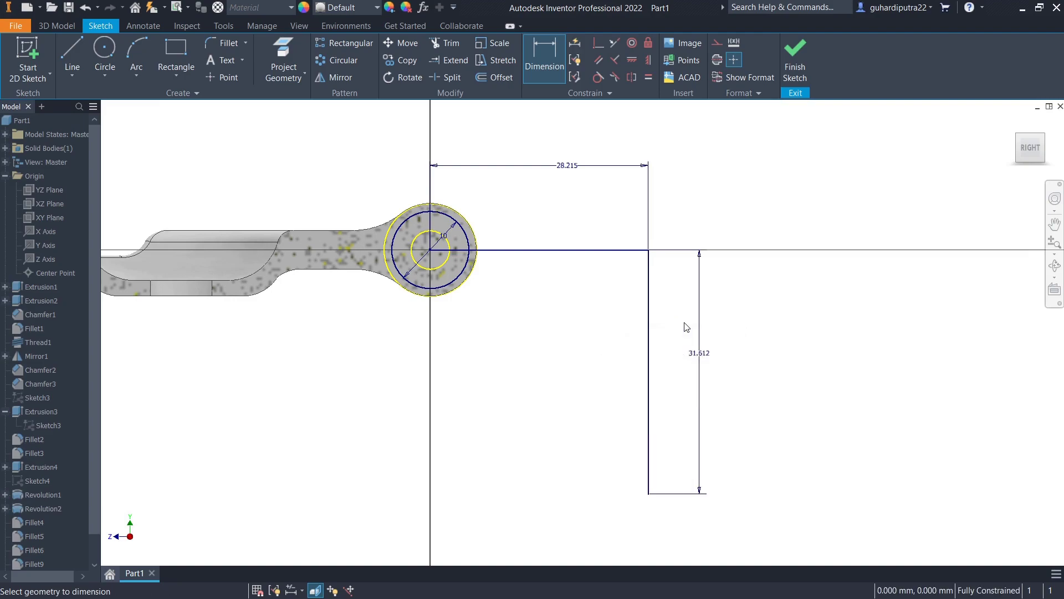
pyautogui.scroll(-1, 686, 355)
pyautogui.scroll(-1, 682, 422)
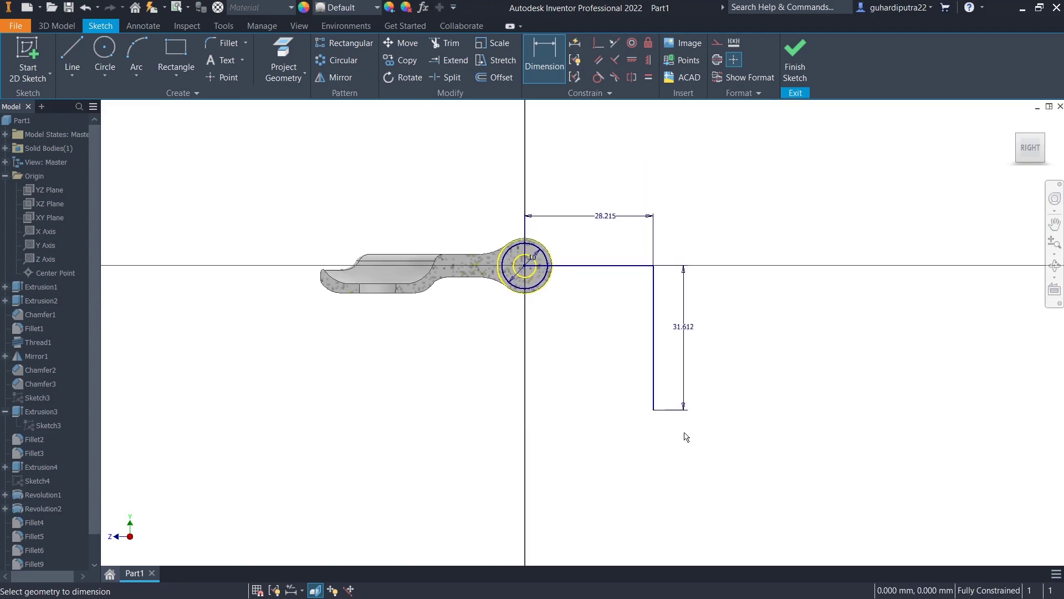
# Draw a 15 mm line from the vertical line's bottom end, angled 18.80° to it.
pyautogui.click(67, 56)
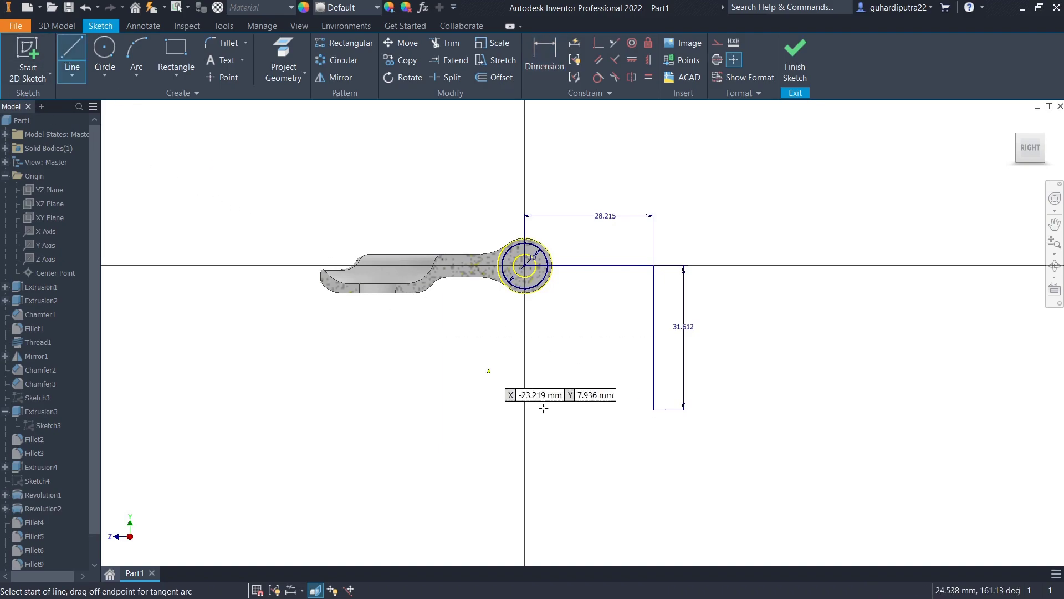
pyautogui.click(654, 409)
pyautogui.write('15')
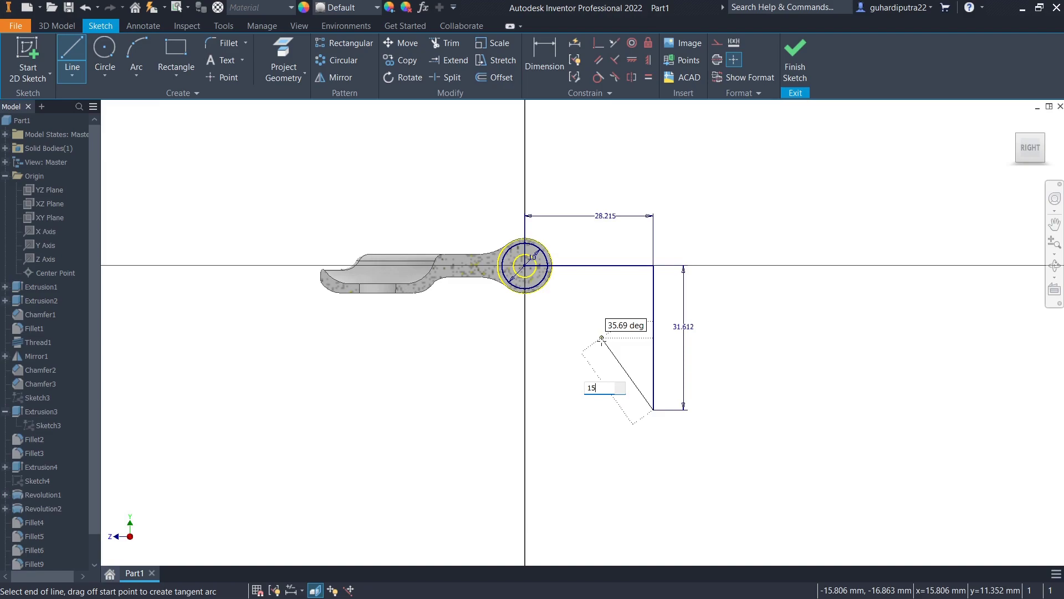
pyautogui.press('Tab')
pyautogui.press('Return')
pyautogui.press('Escape')
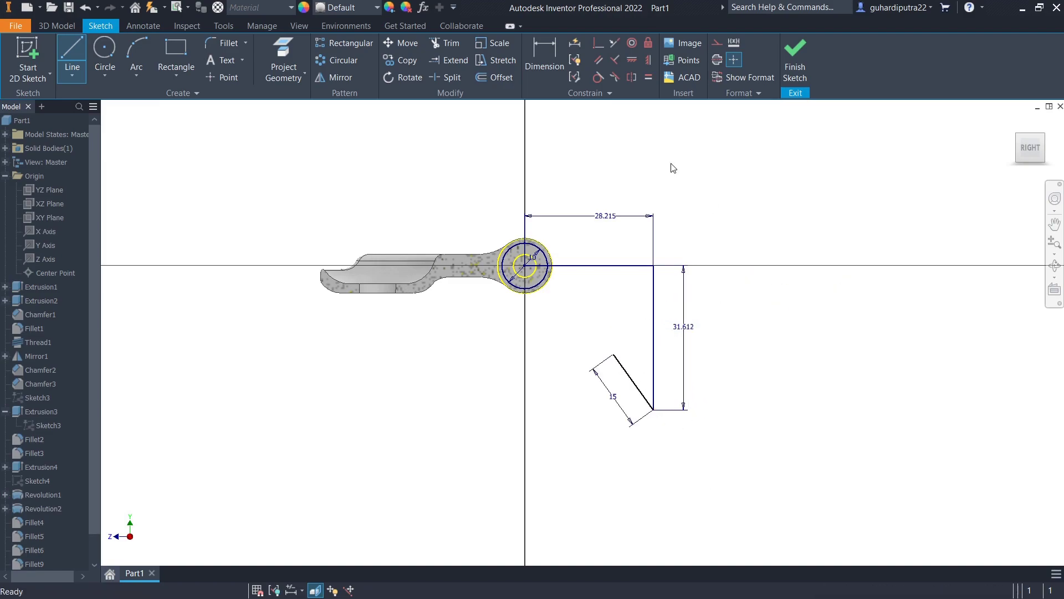
pyautogui.press('d')
pyautogui.click(632, 381)
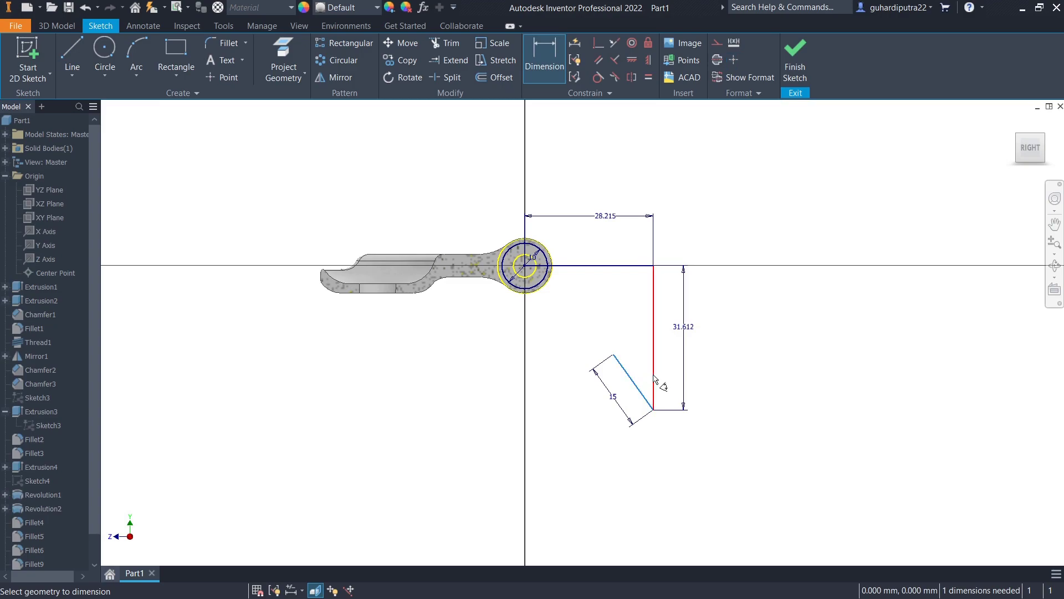
pyautogui.click(640, 358)
pyautogui.write('18.8')
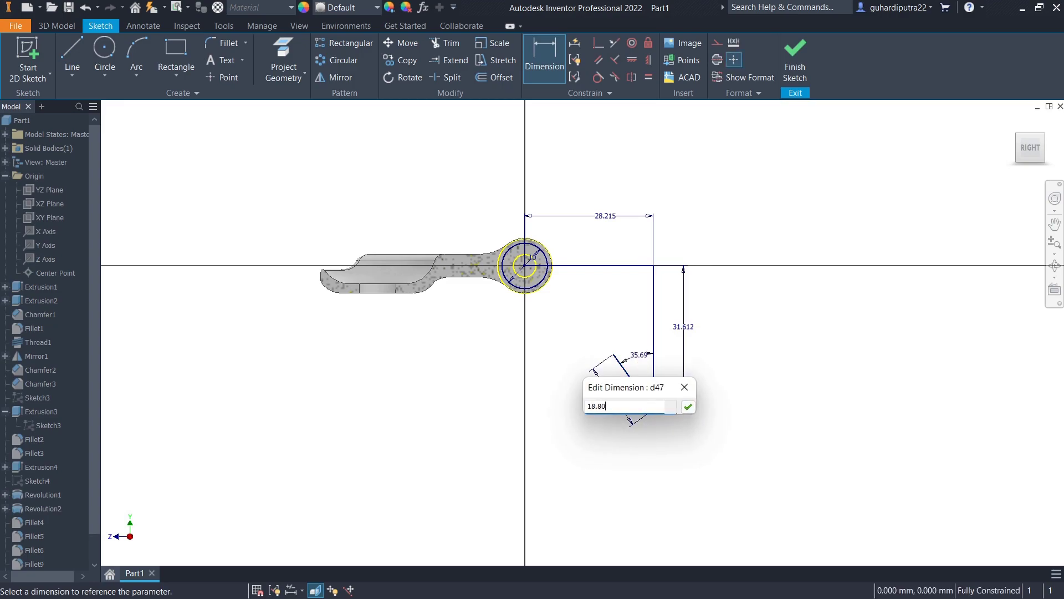
pyautogui.press('Return')
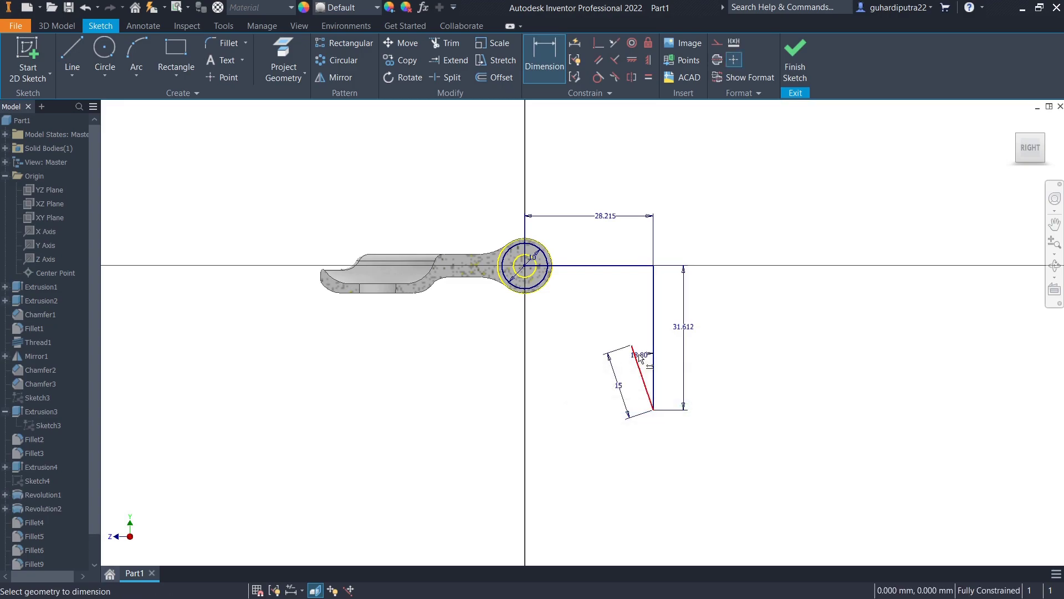
# Close the slanted rectangle with 3.8 mm and 15 mm sides.
pyautogui.click(72, 55)
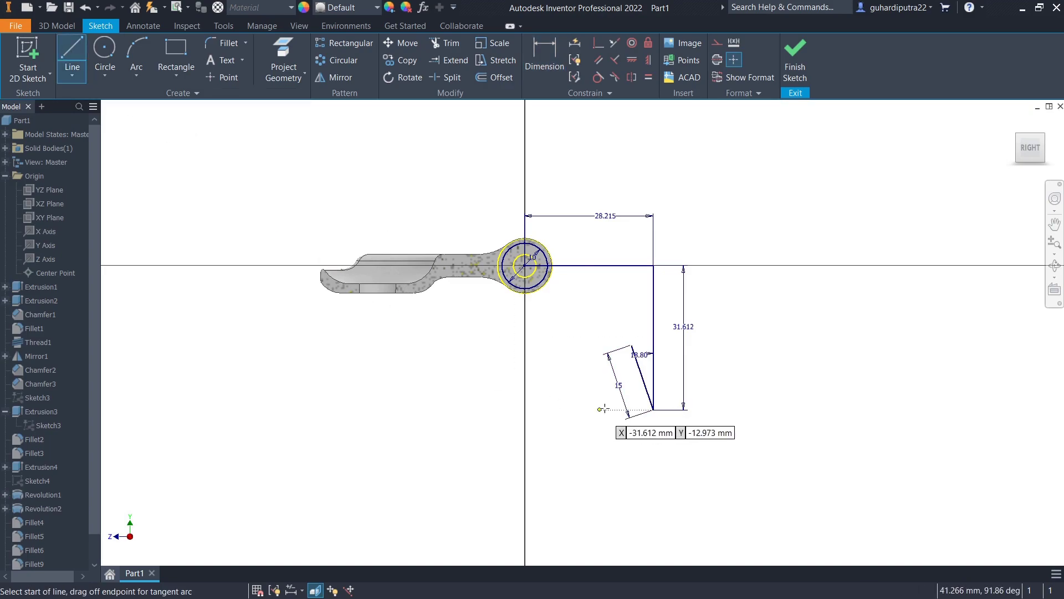
pyautogui.click(654, 410)
pyautogui.write('3.8')
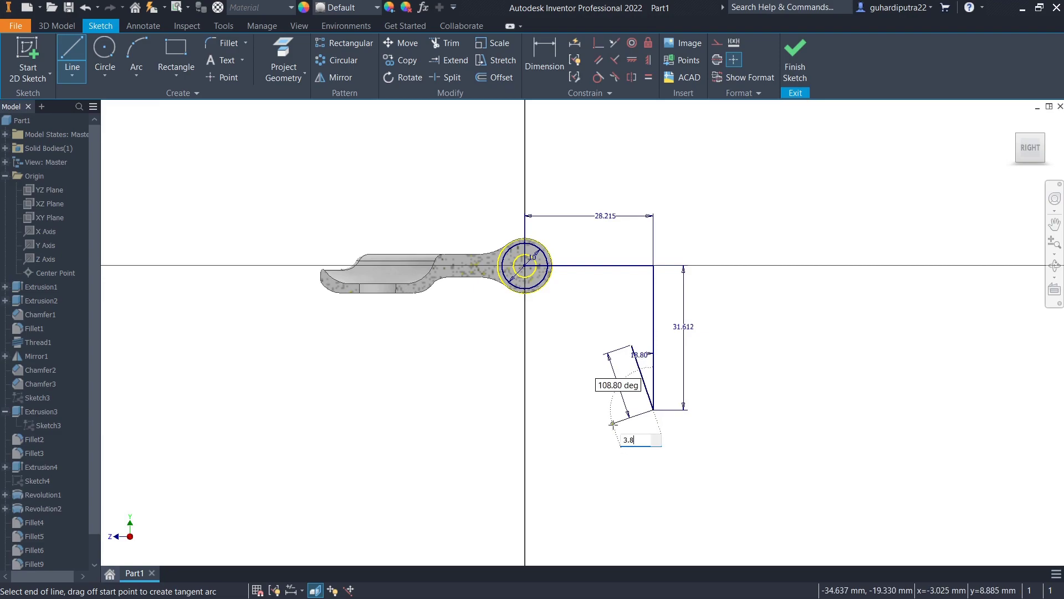
pyautogui.press('Return')
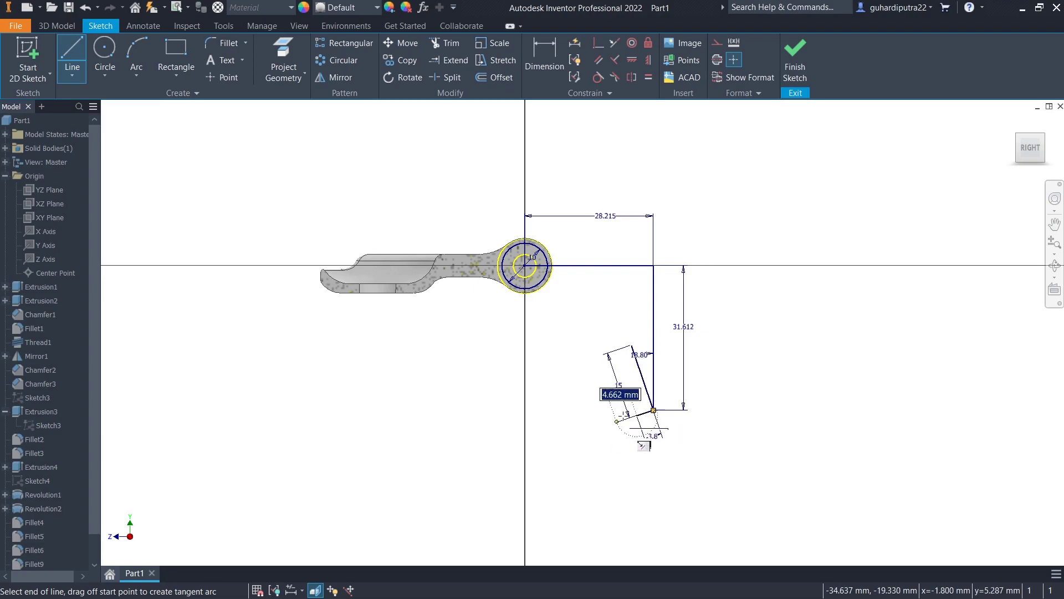
pyautogui.scroll(3, 618, 359)
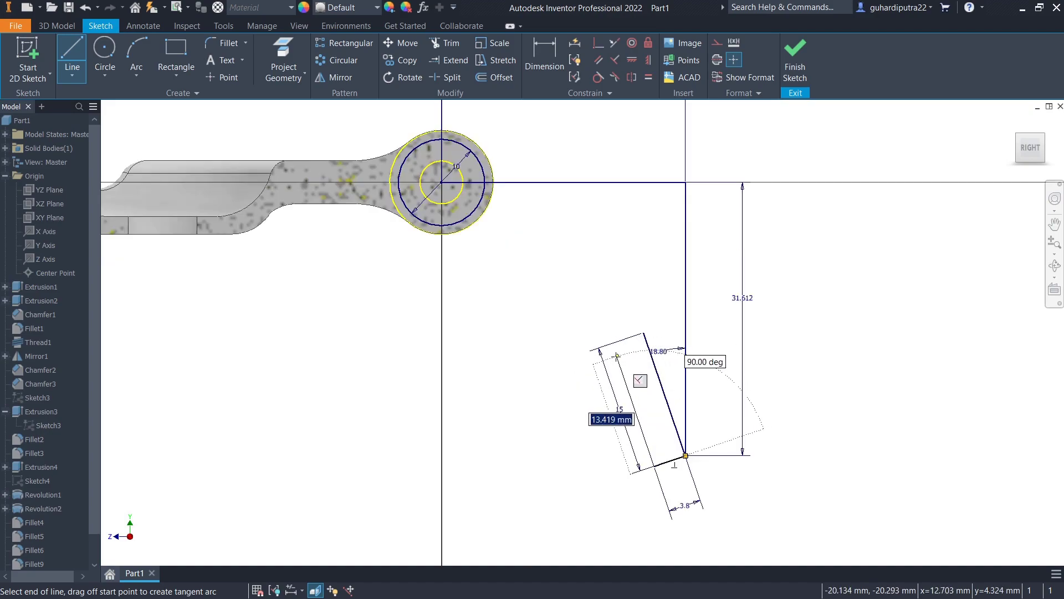
pyautogui.press('Return')
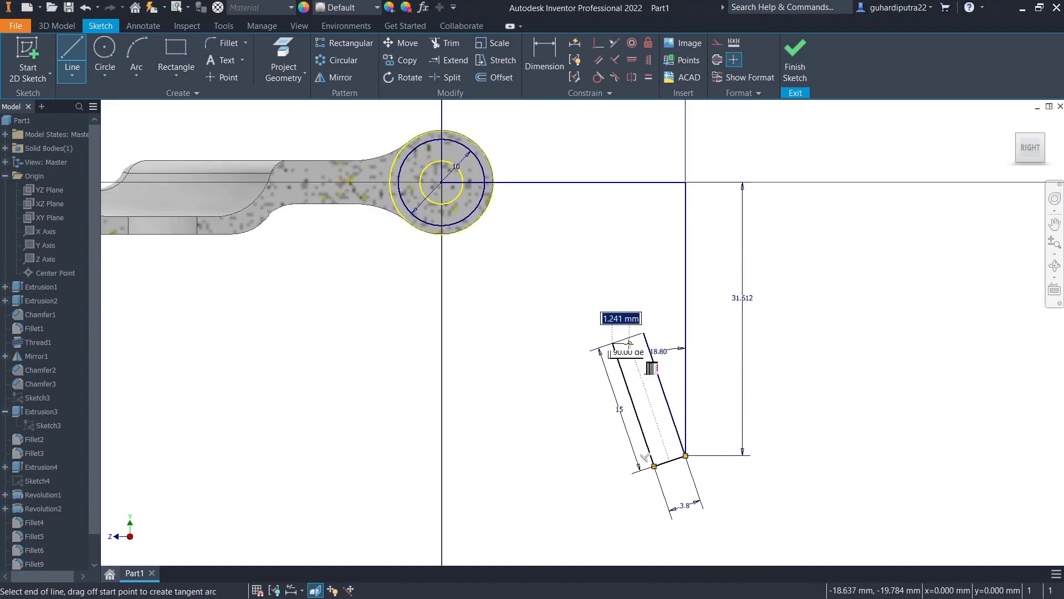
pyautogui.press('Escape')
pyautogui.rightClick(634, 275)
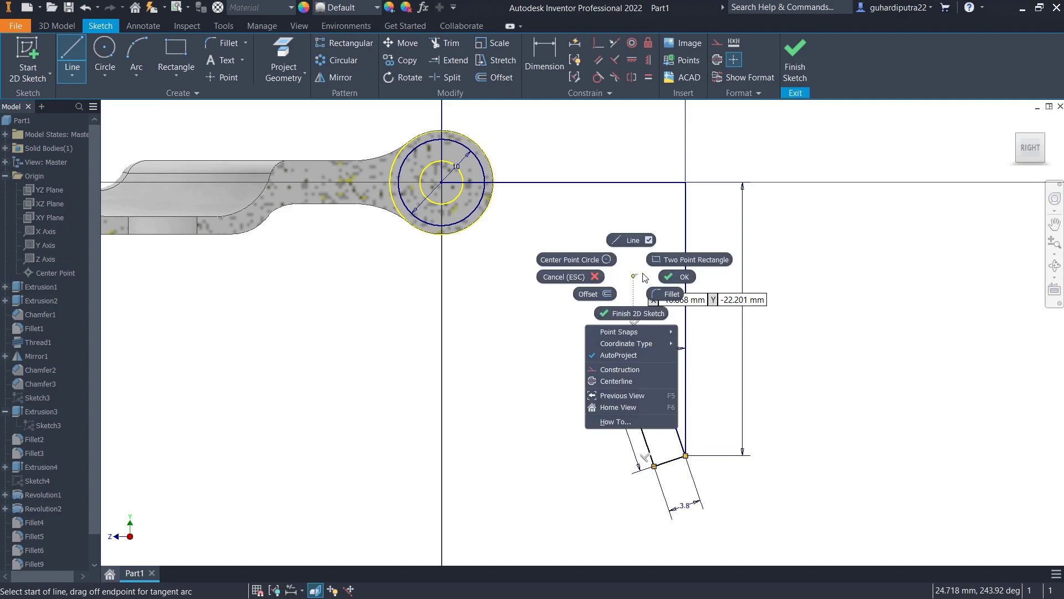
pyautogui.press('Escape')
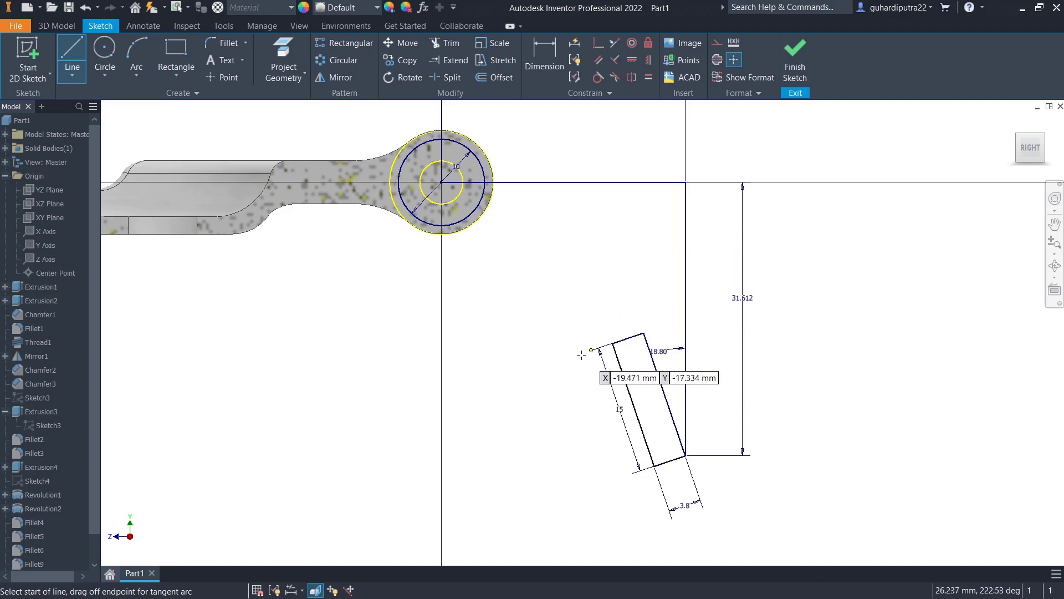
# Draw a short line off the rectangle's upper corner.
pyautogui.click(613, 344)
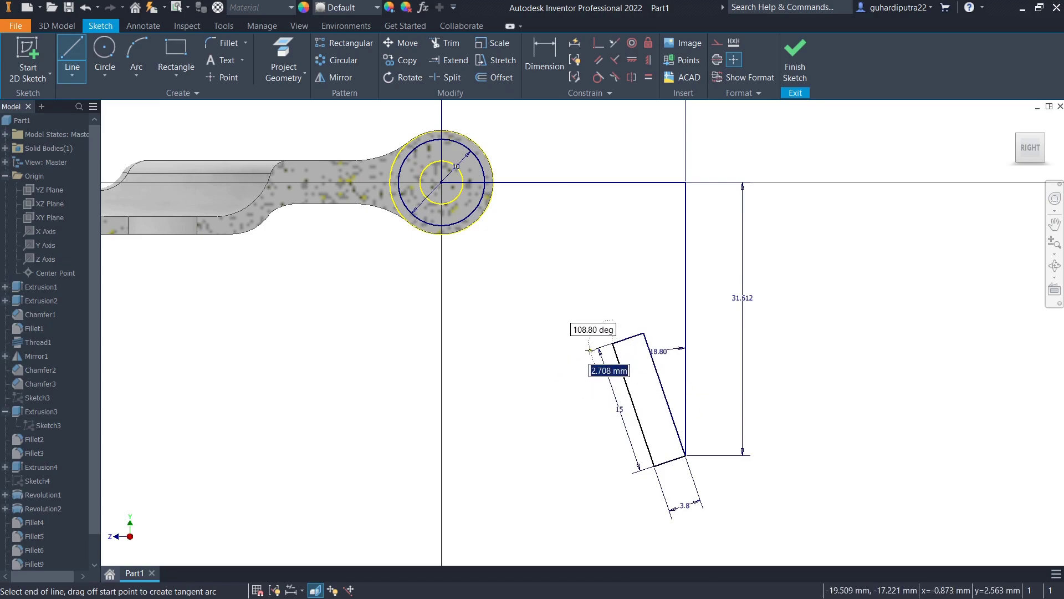
pyautogui.scroll(2, 582, 358)
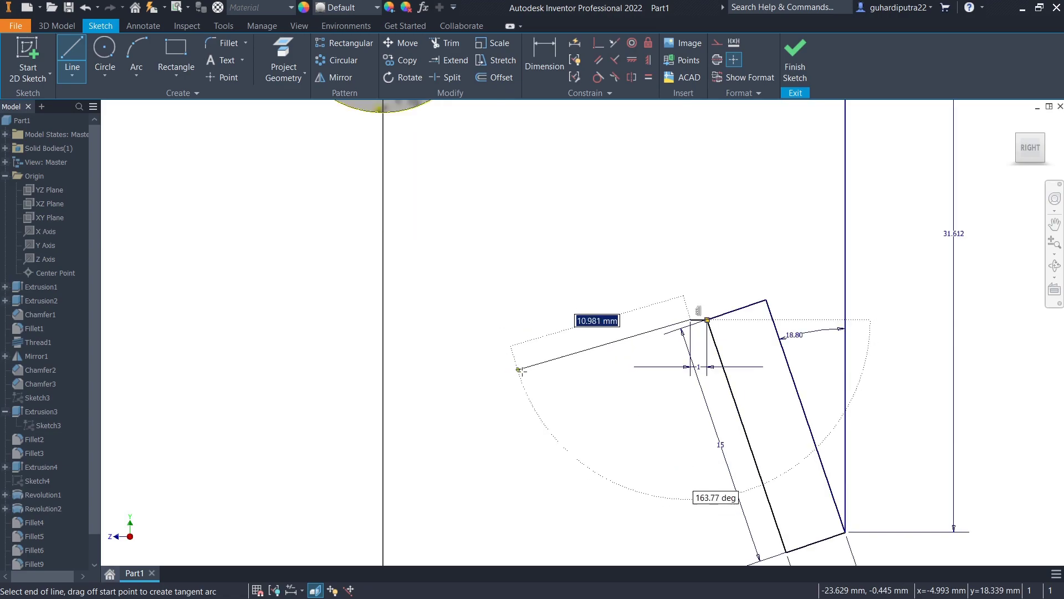
pyautogui.rightClick(573, 366)
pyautogui.click(532, 365)
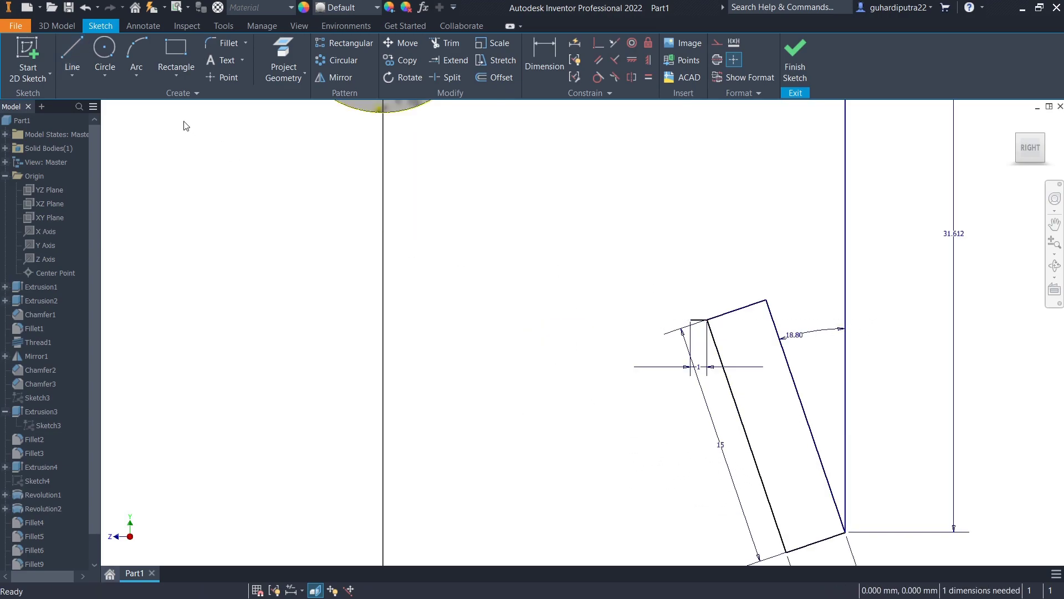
pyautogui.click(76, 51)
pyautogui.click(707, 320)
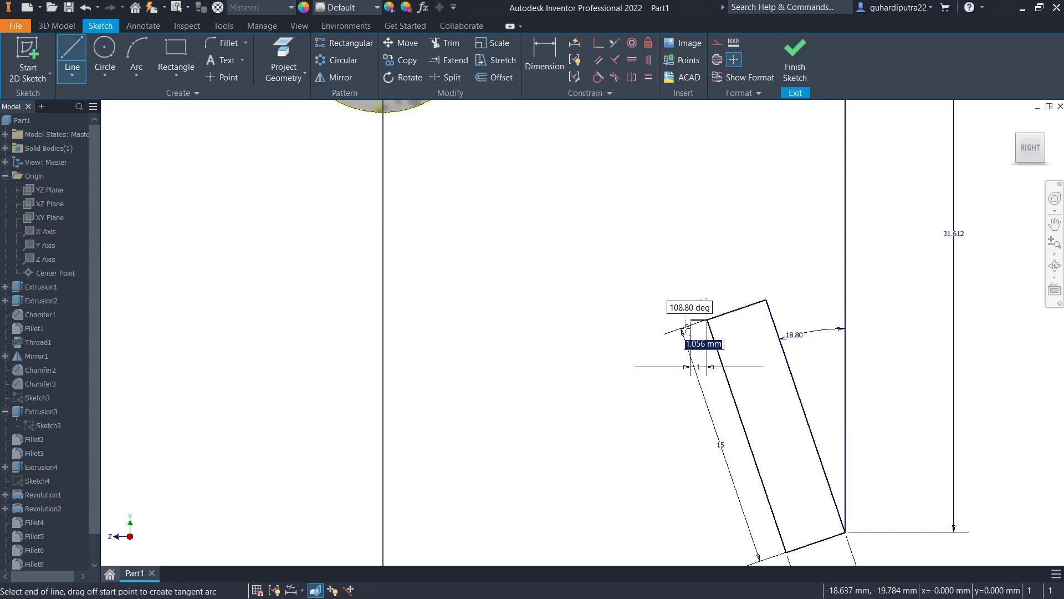
pyautogui.rightClick(628, 287)
pyautogui.click(680, 289)
# Give the short corner line an aligned dimension of 1 mm.
pyautogui.press('d')
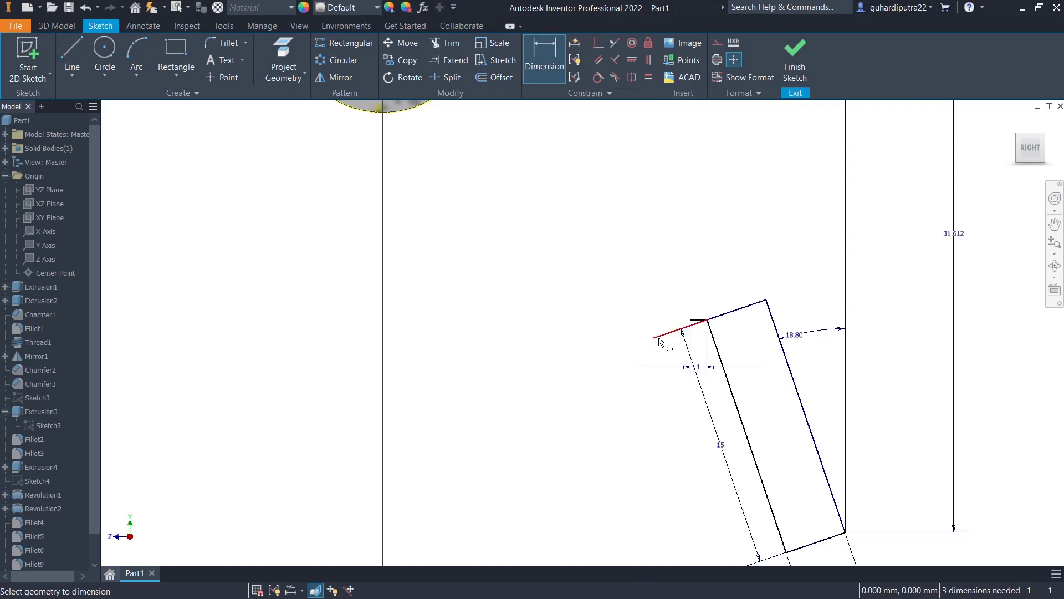
pyautogui.rightClick(658, 303)
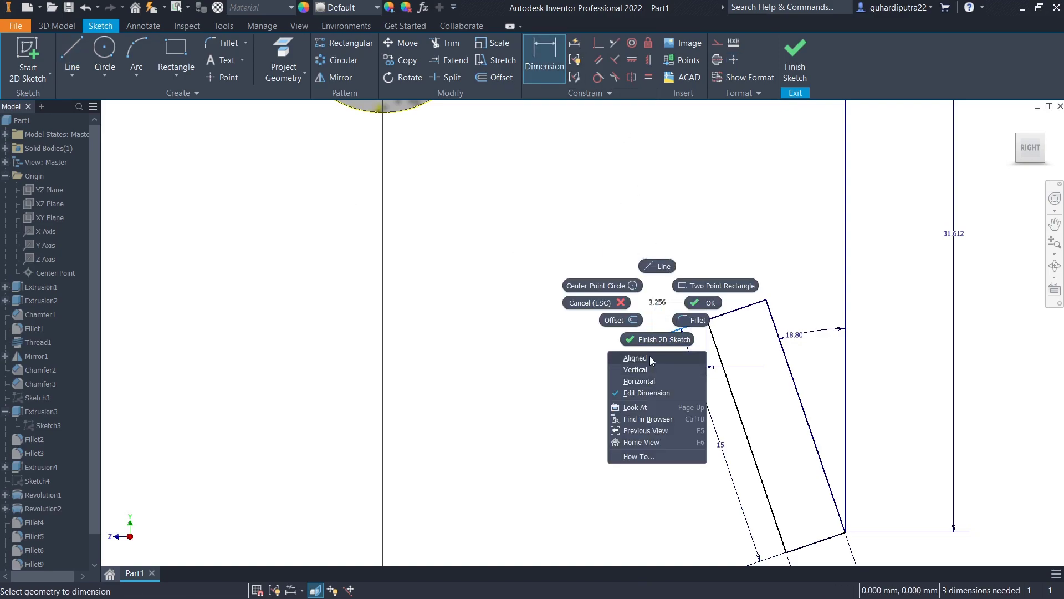
pyautogui.click(652, 359)
pyautogui.click(652, 290)
pyautogui.write('1')
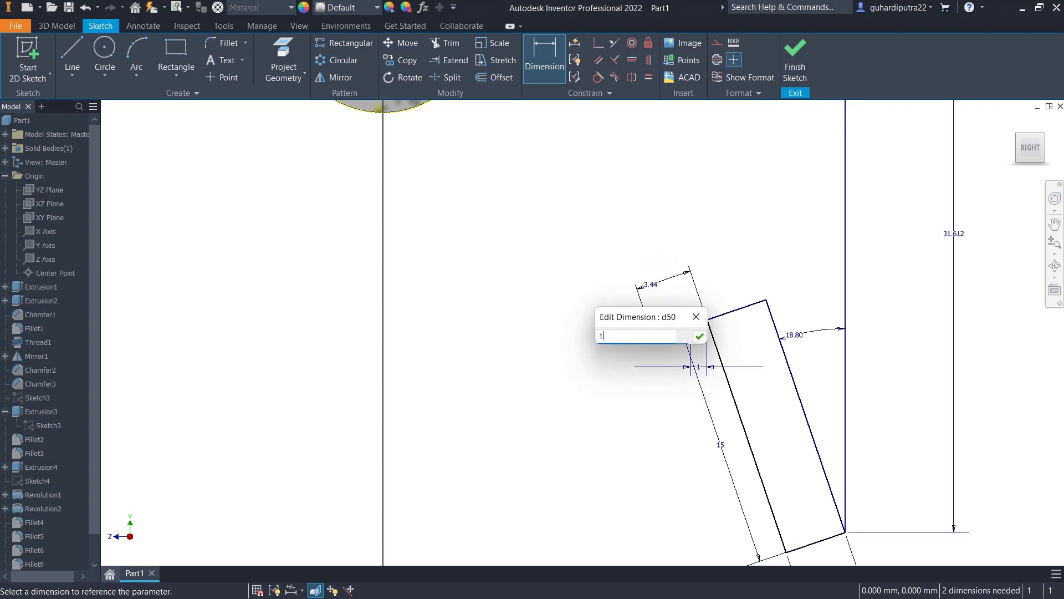
pyautogui.press('Return')
pyautogui.scroll(5, 697, 315)
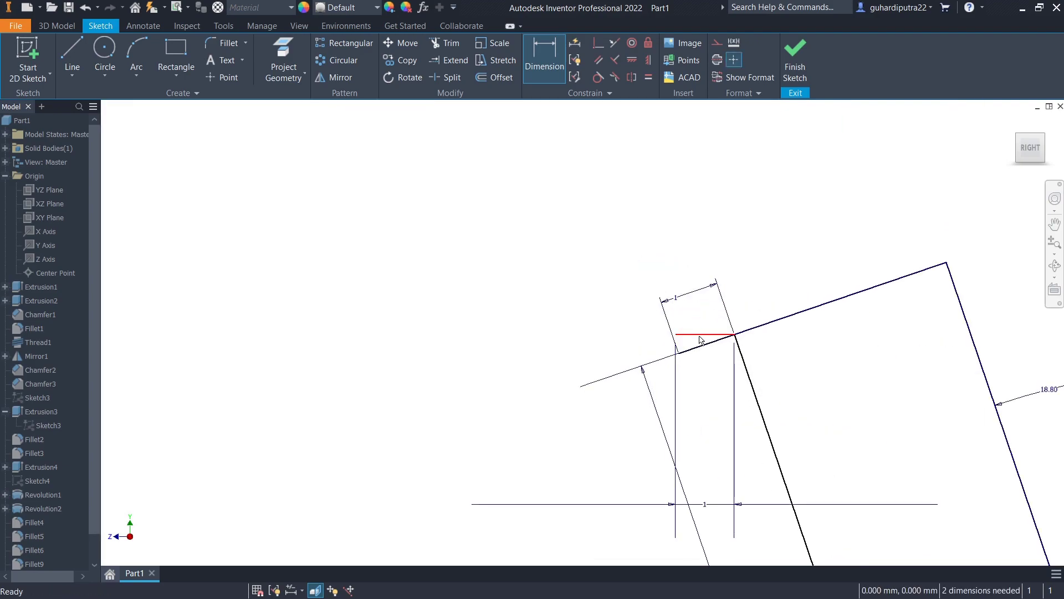
pyautogui.rightClick(701, 339)
pyautogui.click(696, 299)
pyautogui.scroll(-5, 712, 327)
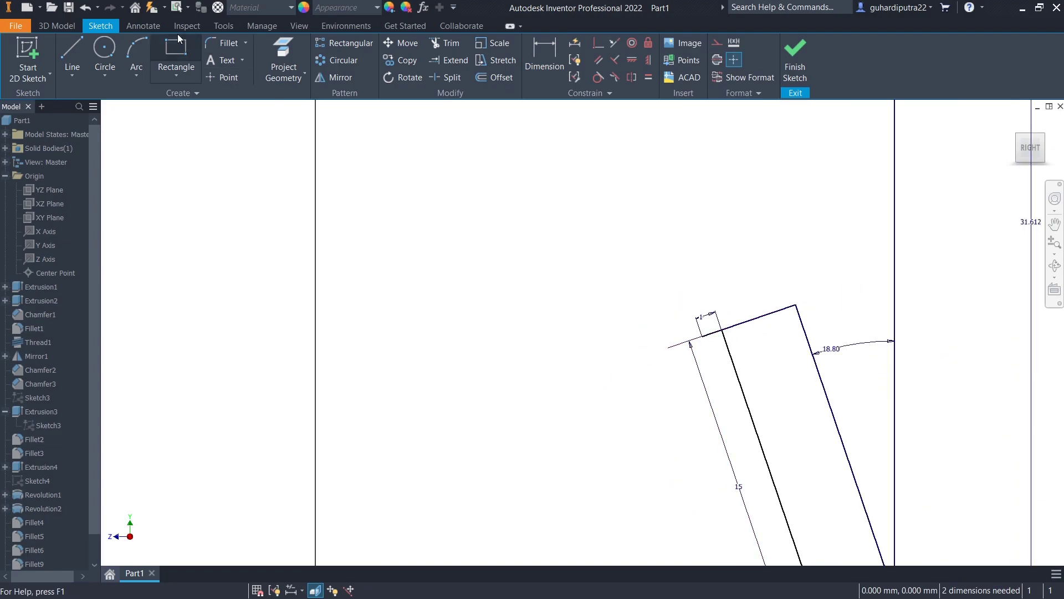
# Draw a 2 by 1 mm notch rectangle at the short line's corner.
pyautogui.click(71, 55)
pyautogui.scroll(3, 690, 340)
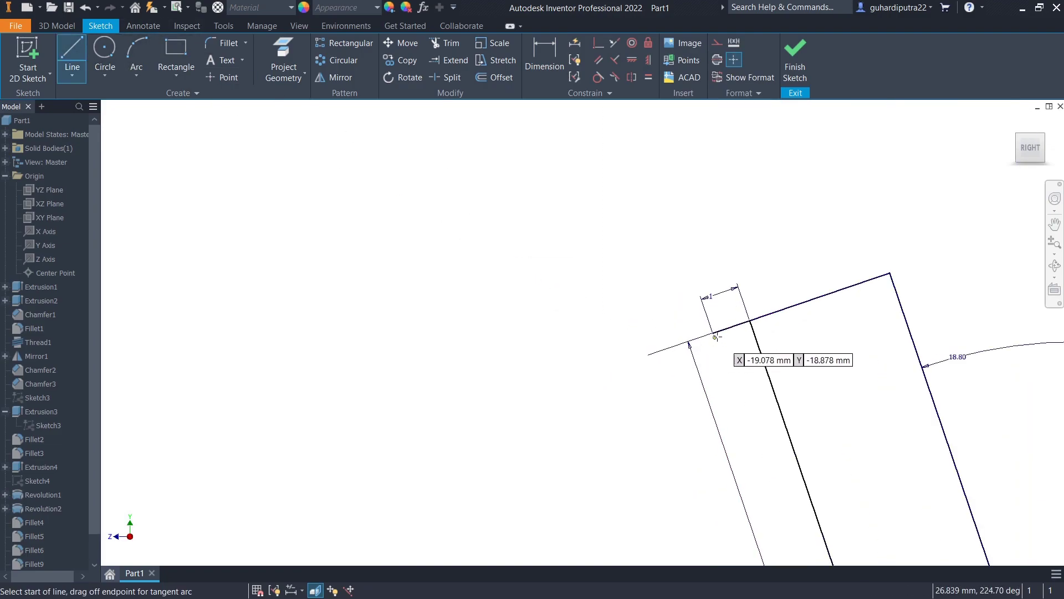
pyautogui.click(716, 335)
pyautogui.write('2')
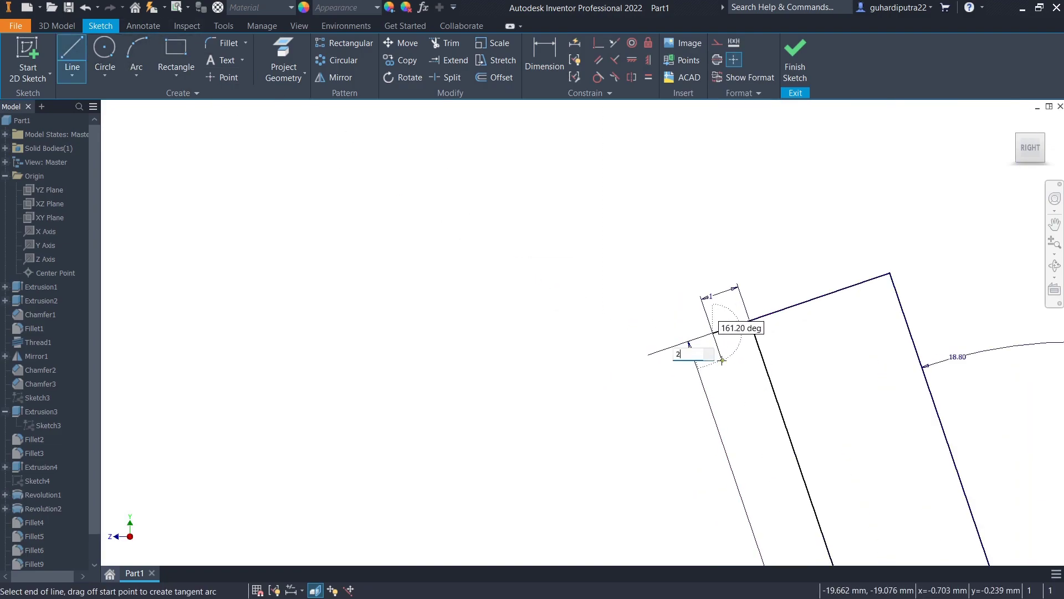
pyautogui.press('Return')
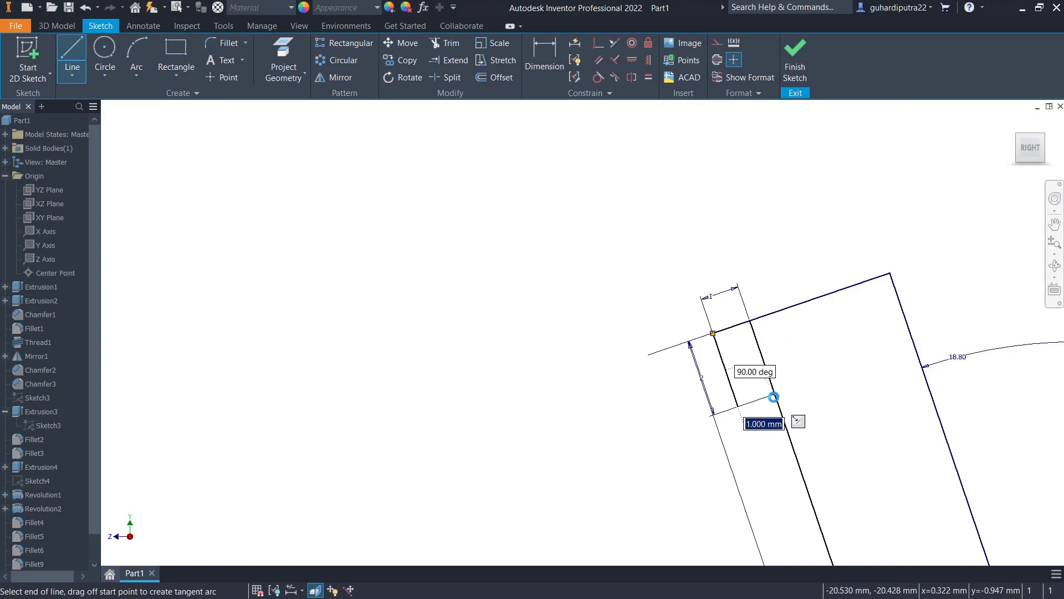
pyautogui.press('Return')
pyautogui.rightClick(801, 256)
pyautogui.click(837, 256)
pyautogui.scroll(-2, 836, 256)
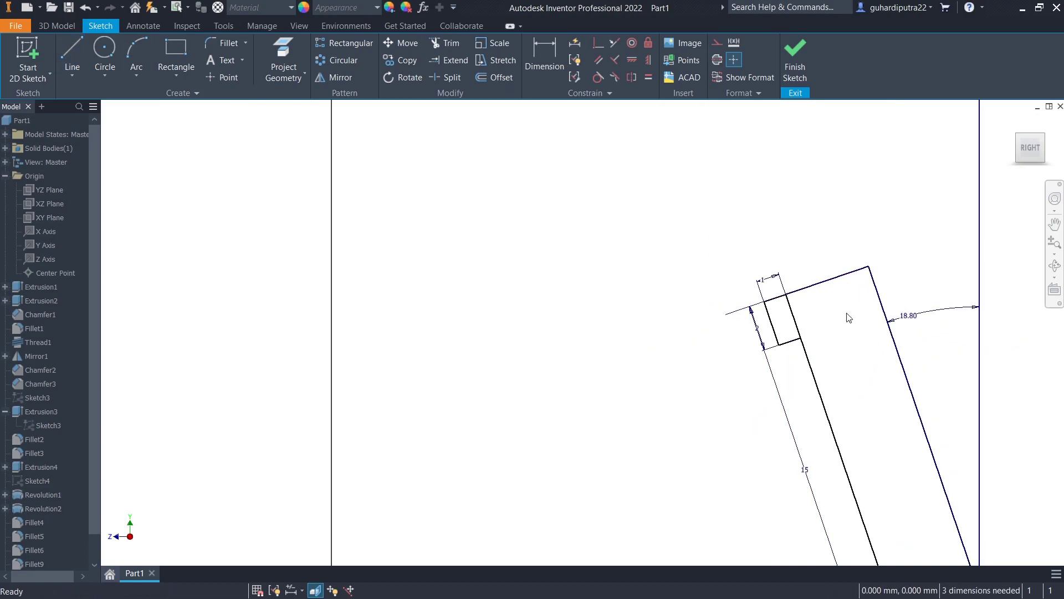
pyautogui.moveTo(849, 318); pyautogui.dragTo(696, 308, button='middle')
# Draw a 3.8 mm line across the arm's top from the notch corner.
pyautogui.click(78, 49)
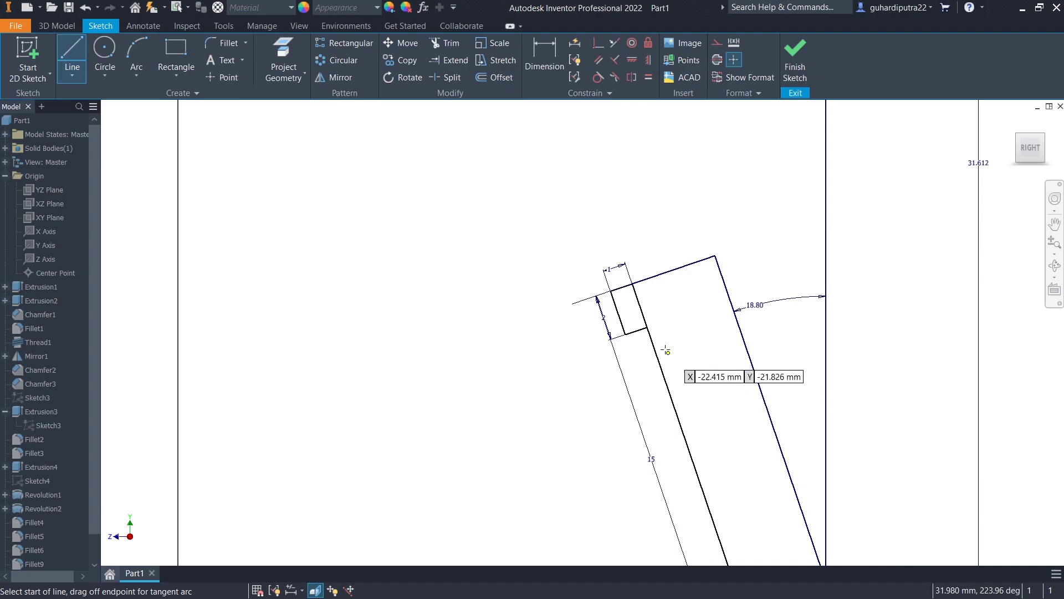
pyautogui.click(647, 327)
pyautogui.click(728, 299)
pyautogui.rightClick(793, 247)
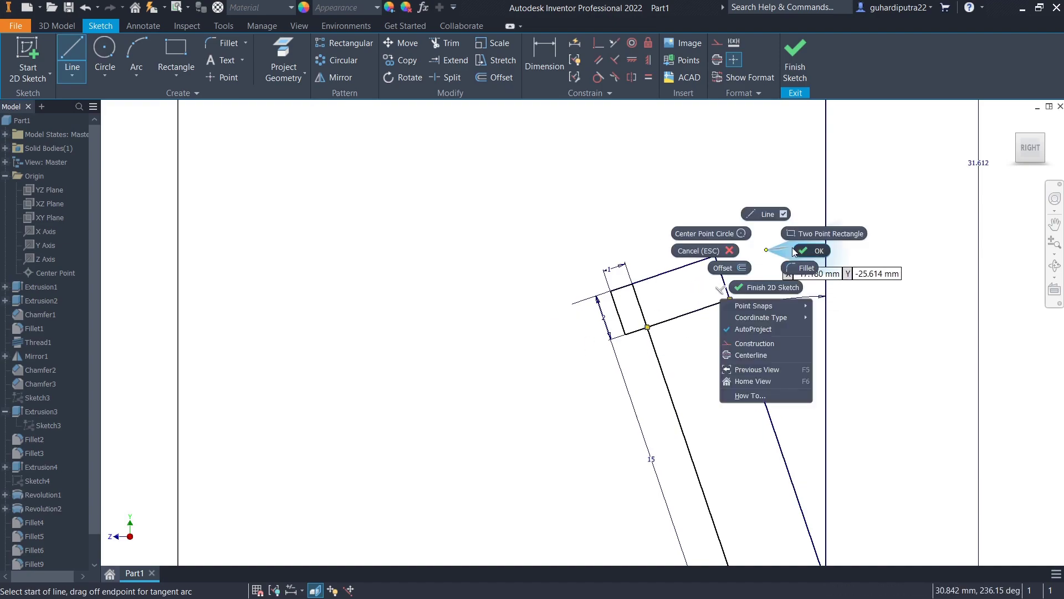
pyautogui.click(798, 244)
pyautogui.moveTo(763, 261); pyautogui.dragTo(679, 269, button='middle')
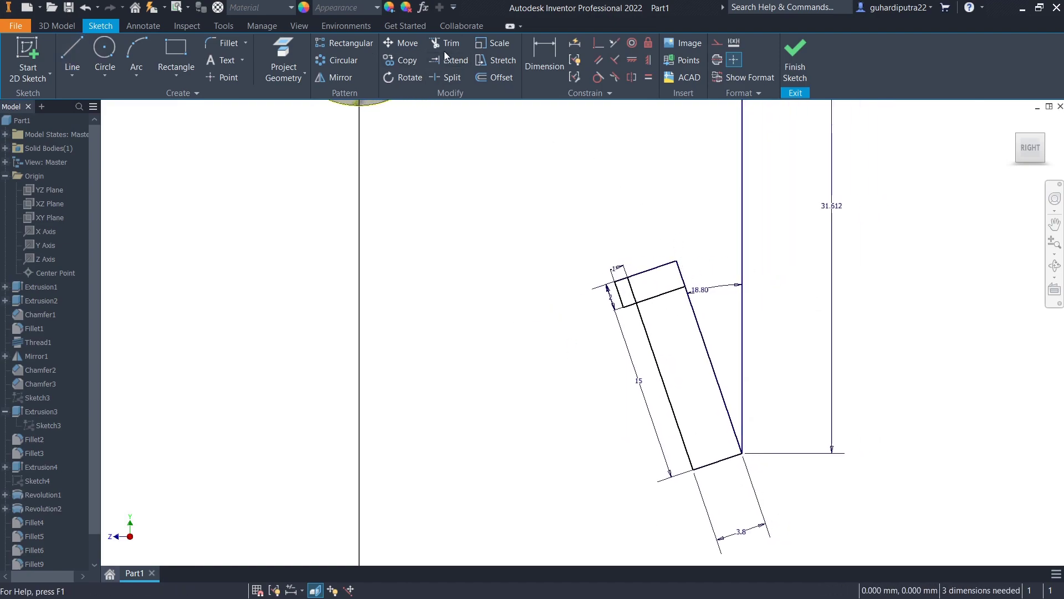
# Mirror the notch rectangle and top line about the arm's right edge.
pyautogui.click(334, 77)
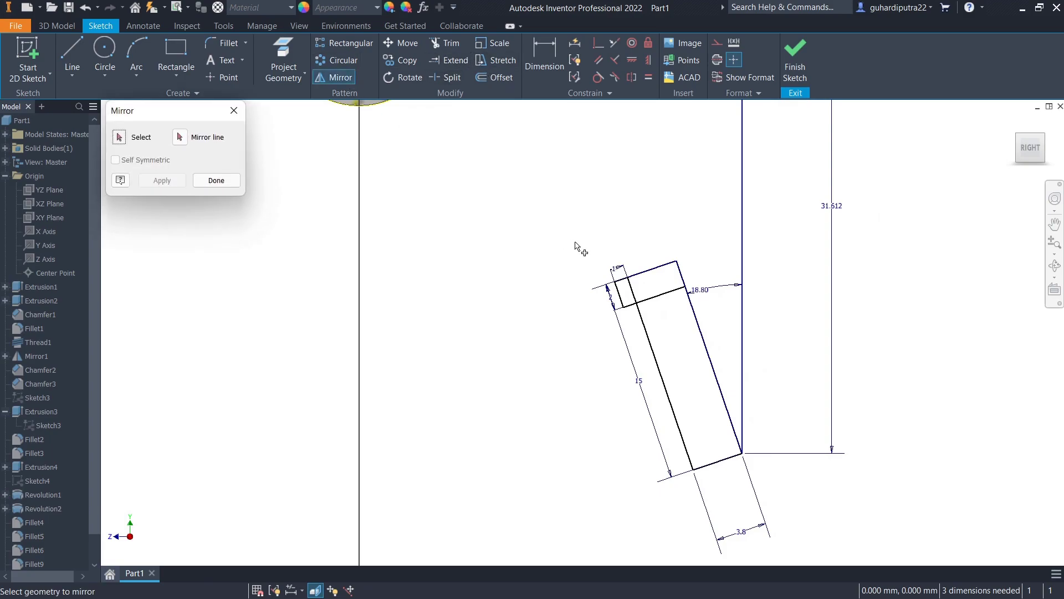
pyautogui.scroll(2, 624, 283)
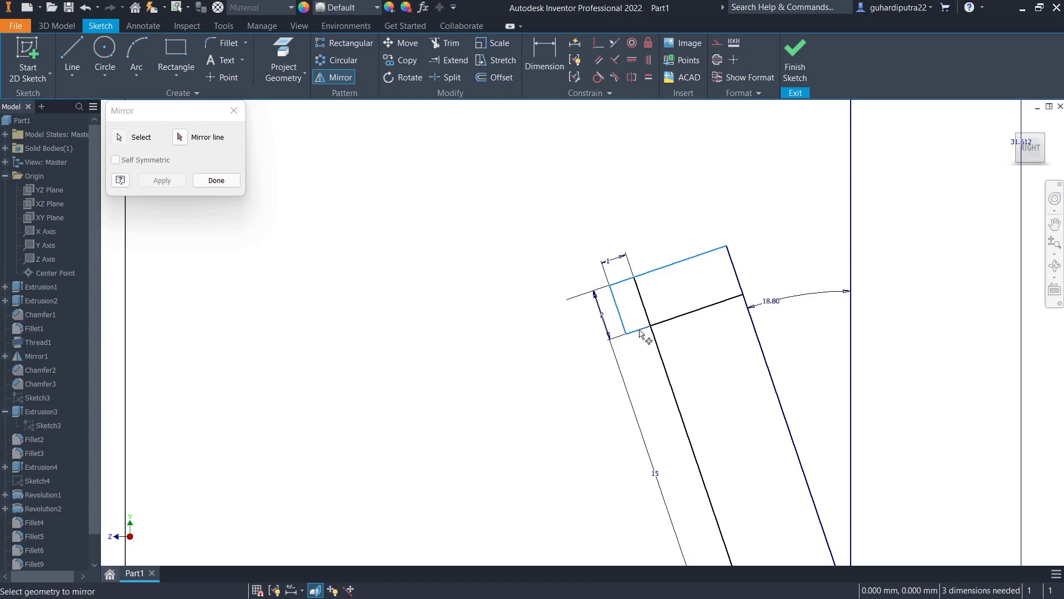
pyautogui.click(180, 137)
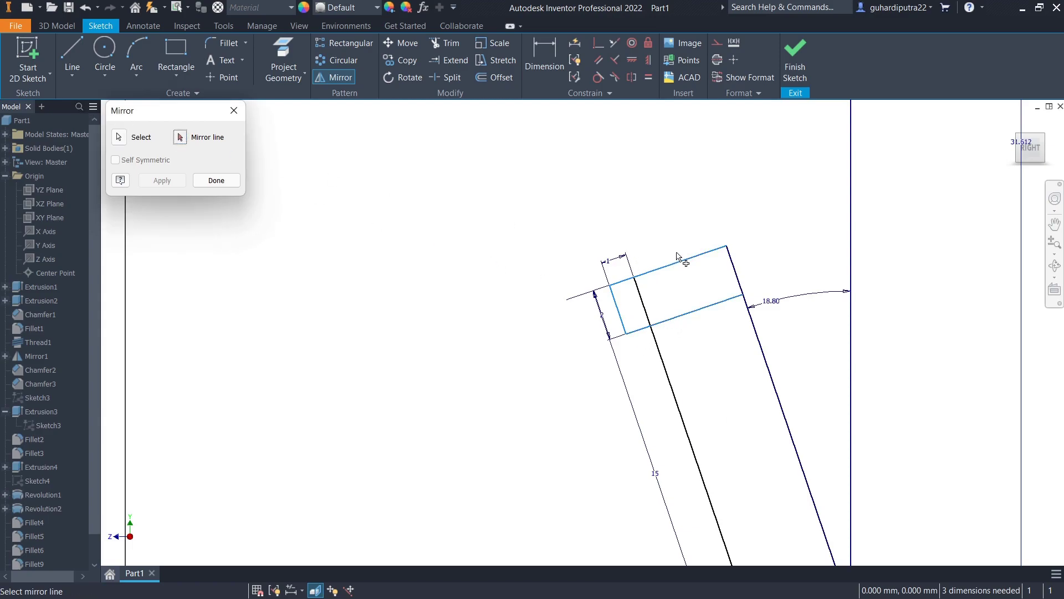
pyautogui.click(734, 269)
pyautogui.click(162, 180)
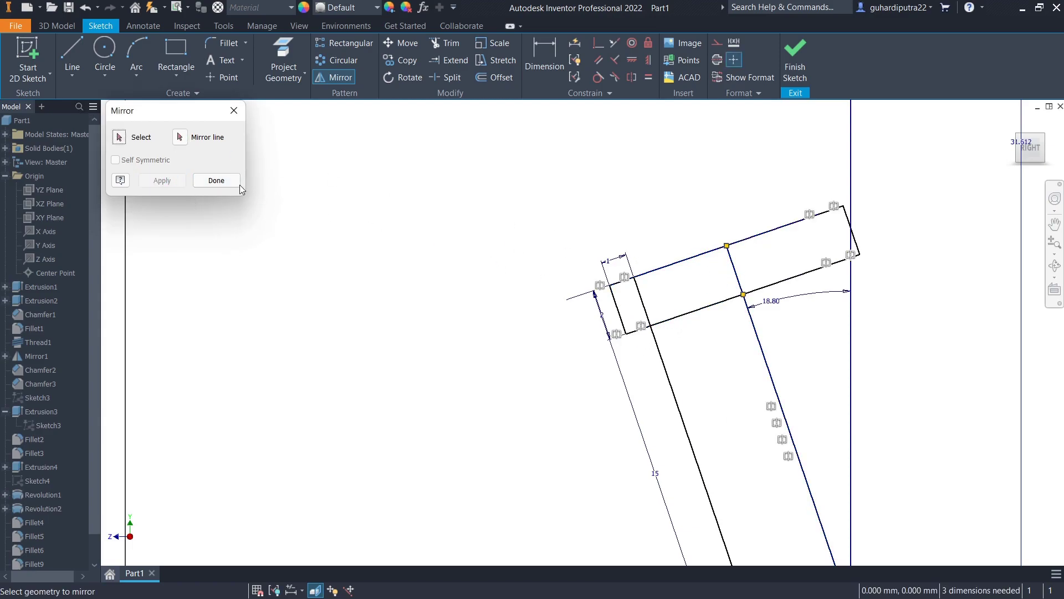
pyautogui.click(237, 182)
pyautogui.scroll(-2, 619, 289)
pyautogui.scroll(-2, 748, 323)
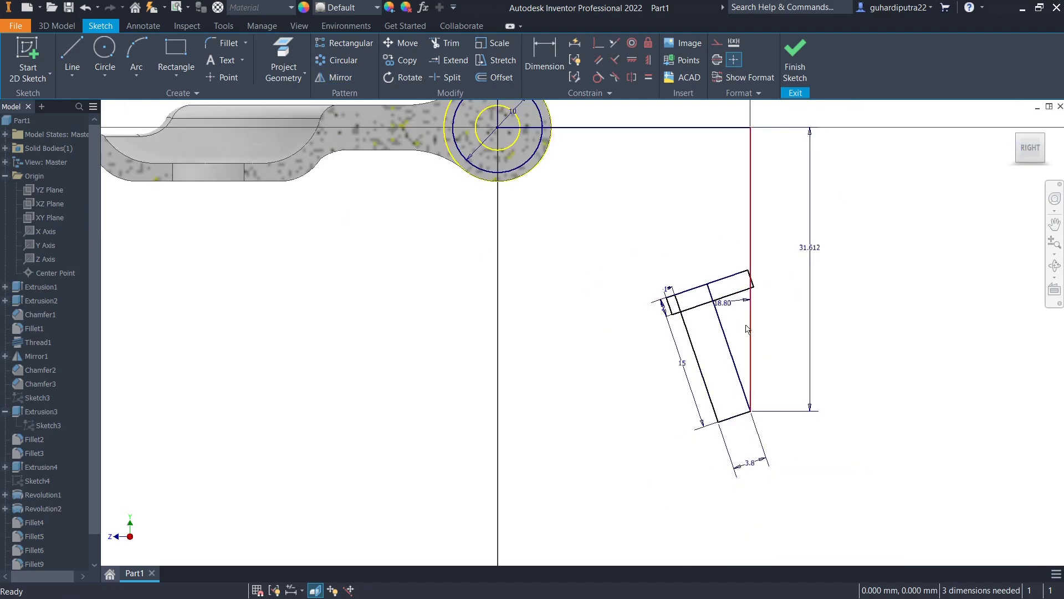
pyautogui.scroll(-2, 697, 366)
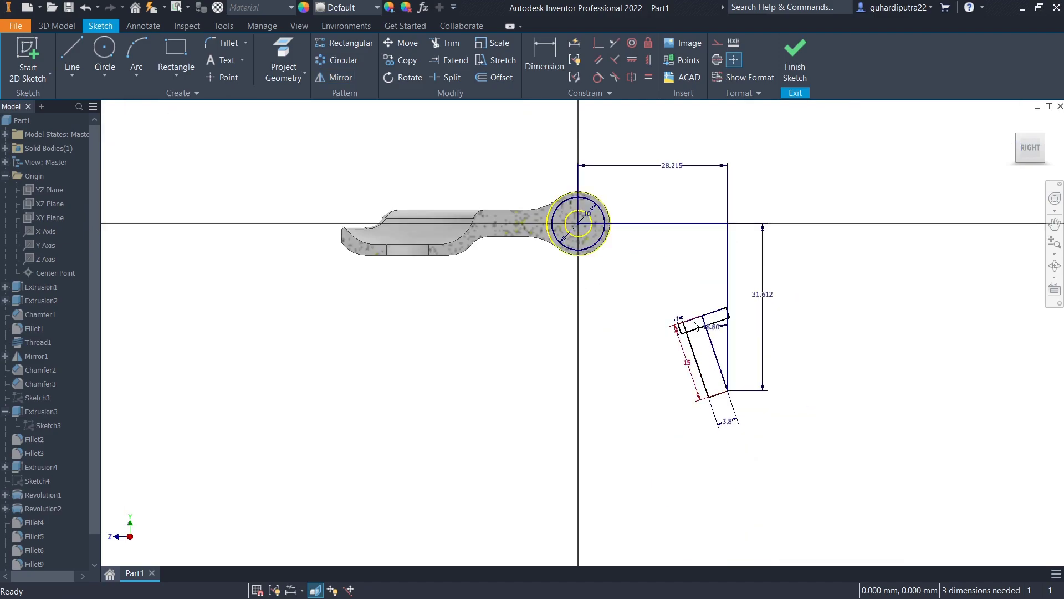
pyautogui.scroll(3, 685, 317)
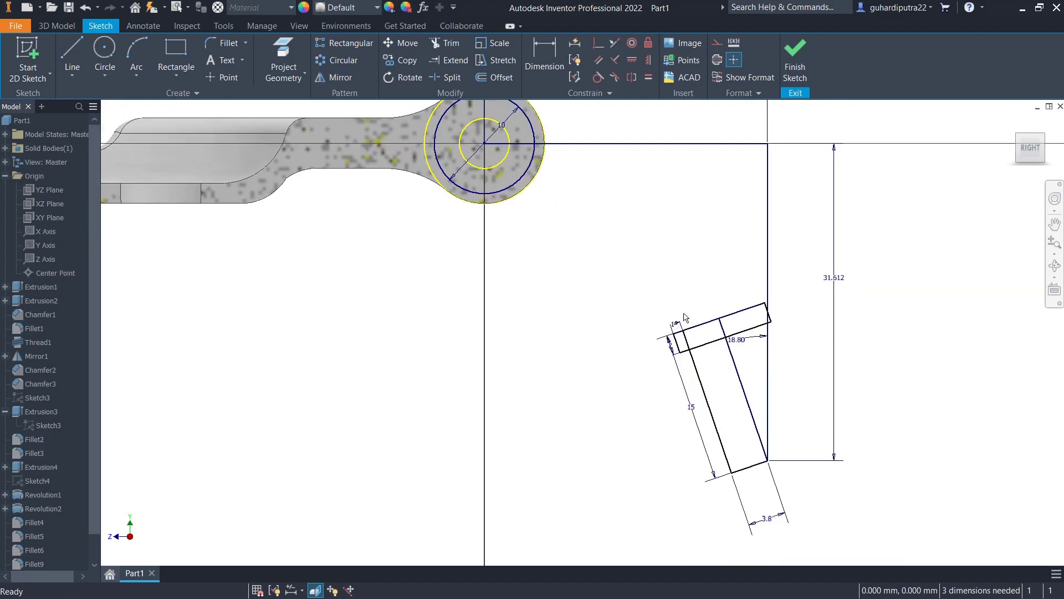
# Draw a line from the pin rectangle's corner up to the boss.
pyautogui.click(72, 58)
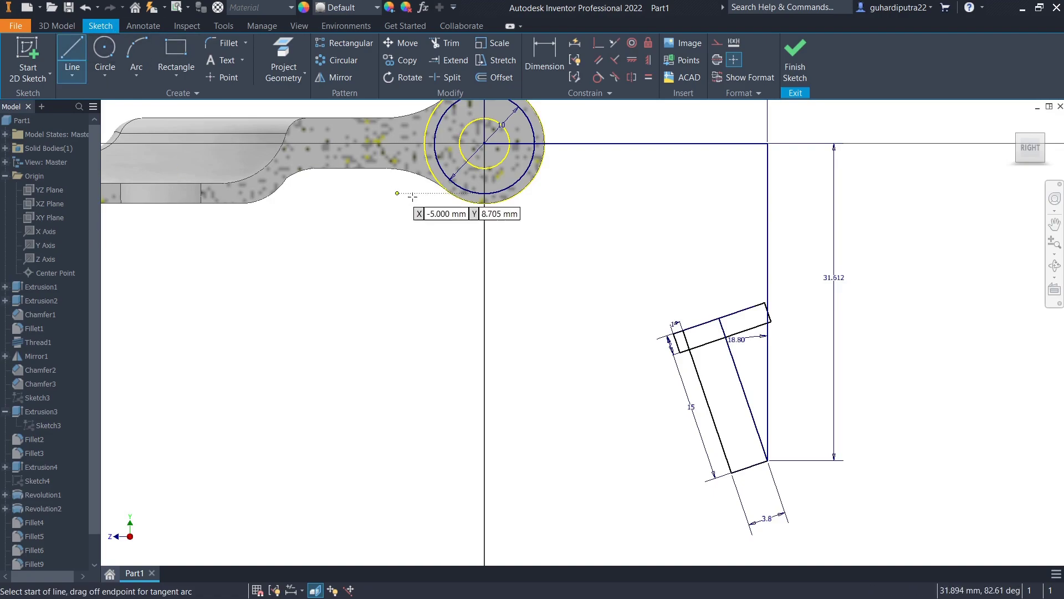
pyautogui.click(673, 331)
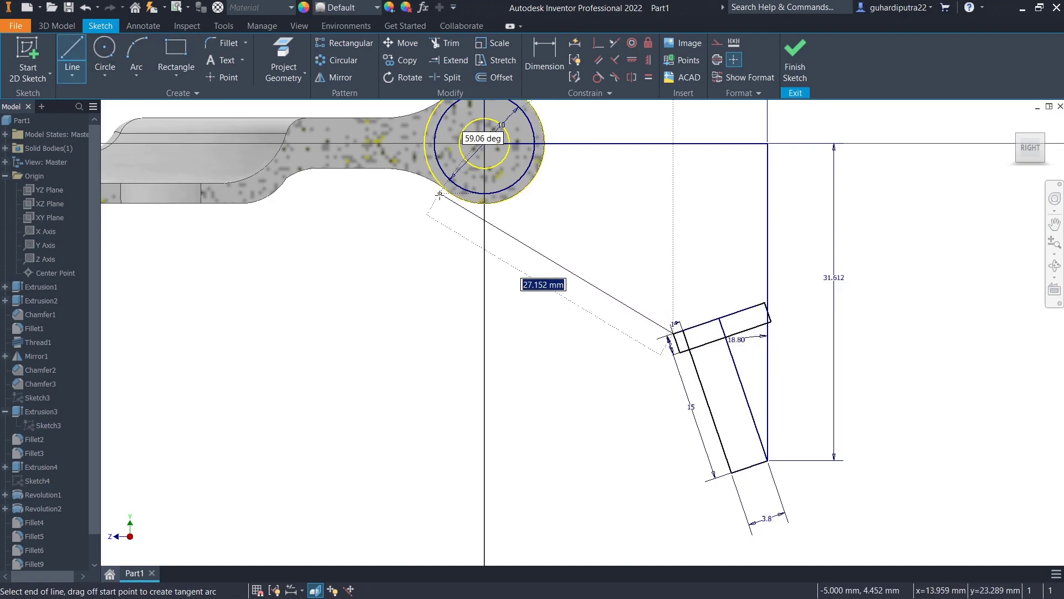
pyautogui.rightClick(613, 216)
pyautogui.click(677, 171)
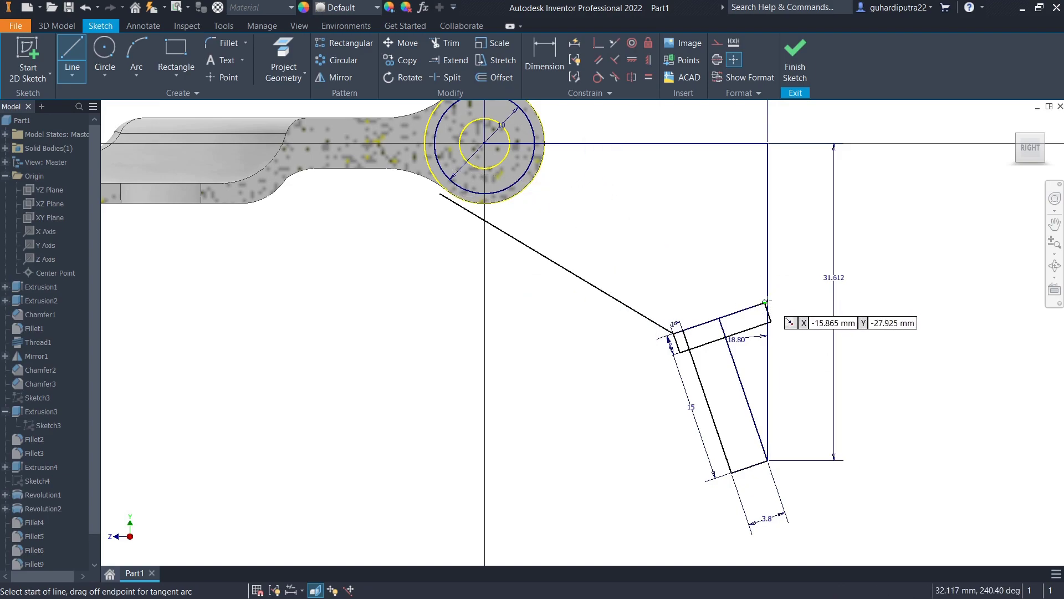
pyautogui.click(767, 303)
pyautogui.scroll(2, 642, 273)
pyautogui.scroll(3, 615, 354)
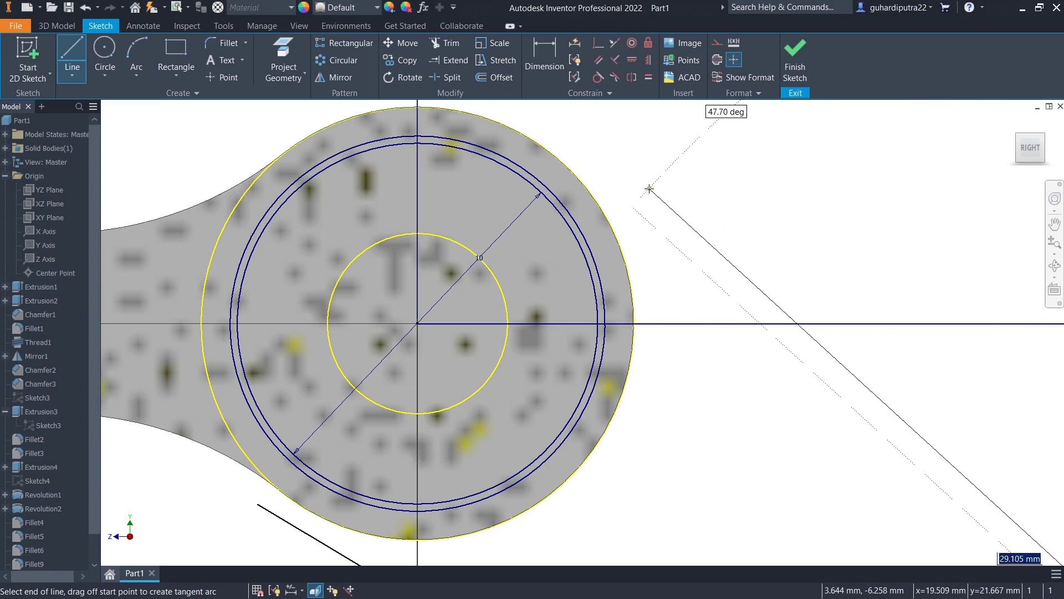
pyautogui.click(491, 124)
pyautogui.rightClick(762, 153)
pyautogui.click(798, 150)
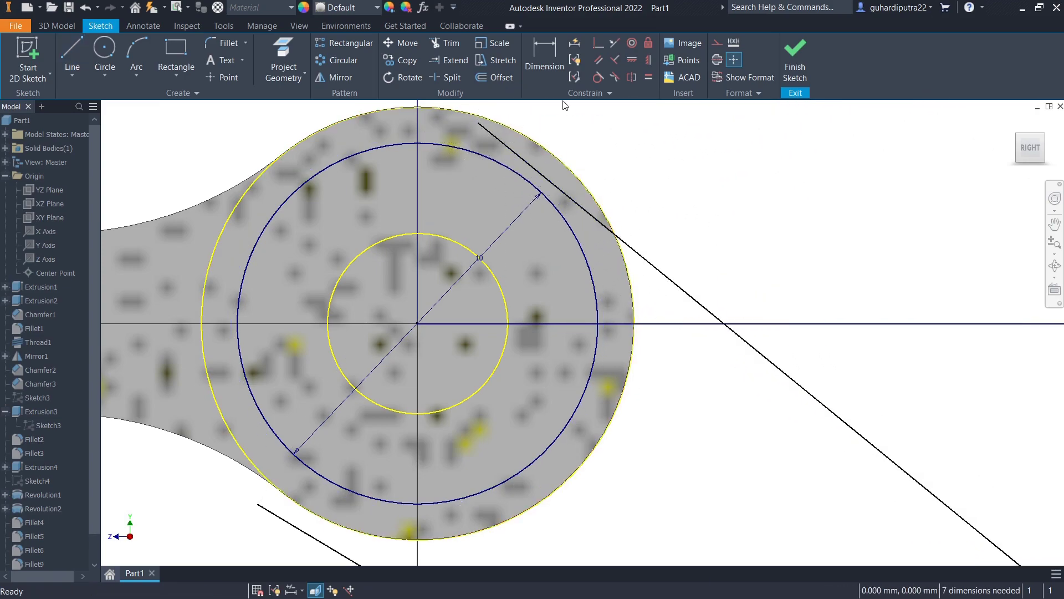
# Make the new arm line tangent to the outer boss circle.
pyautogui.click(597, 77)
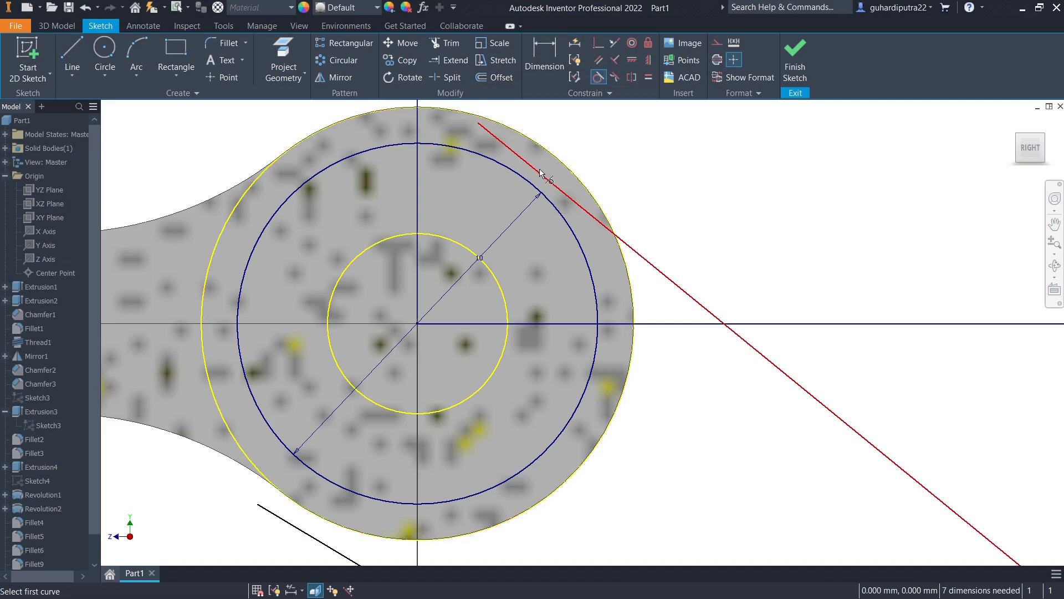
pyautogui.scroll(5, 531, 183)
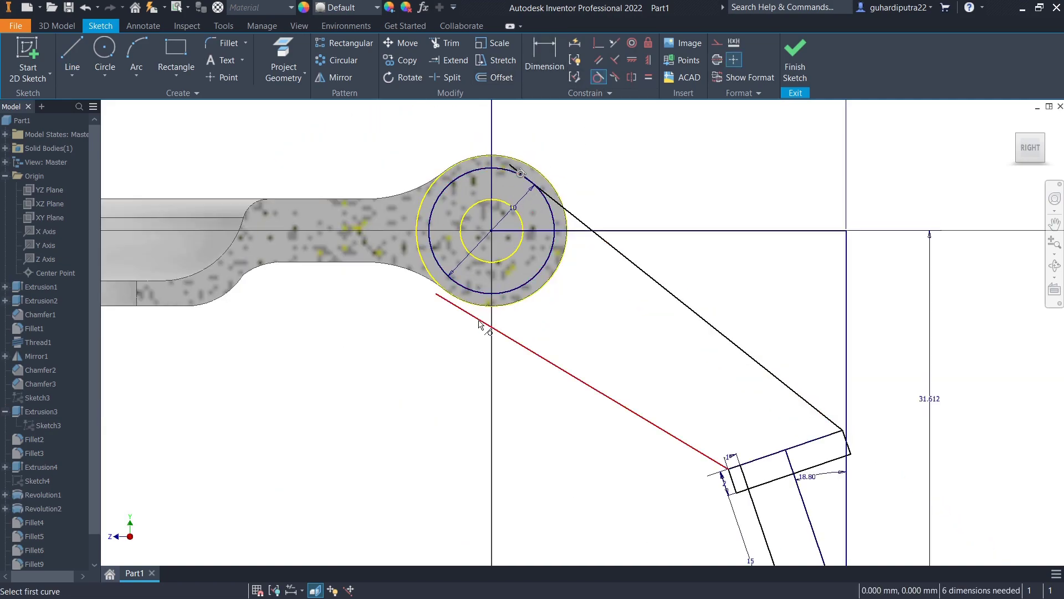
pyautogui.click(479, 324)
pyautogui.click(486, 302)
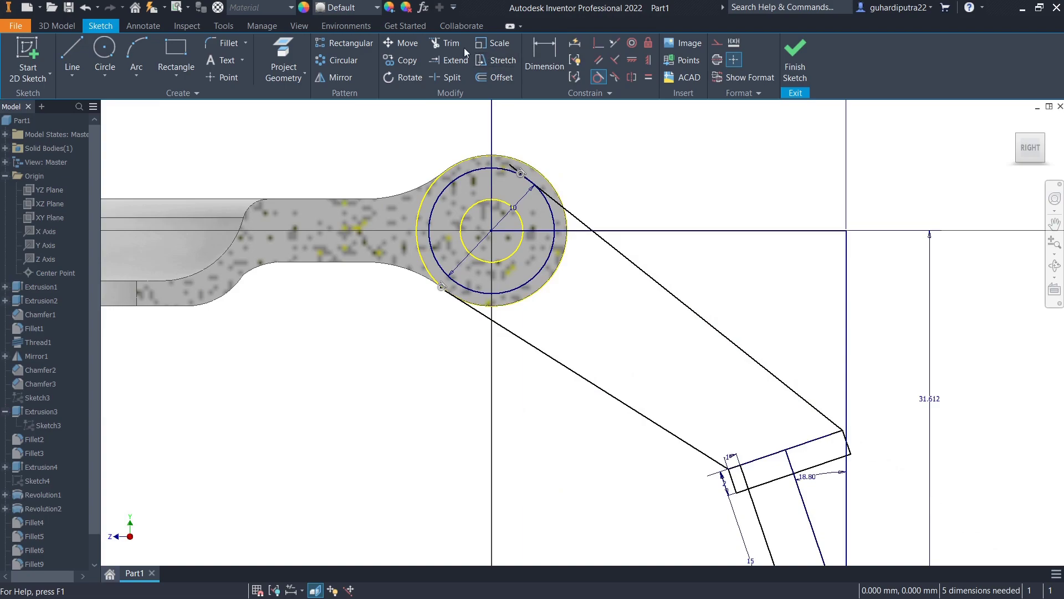
# Trim the overhanging line portions and finish the sketch.
pyautogui.click(450, 44)
pyautogui.scroll(-3, 515, 178)
pyautogui.click(518, 170)
pyautogui.scroll(-3, 444, 255)
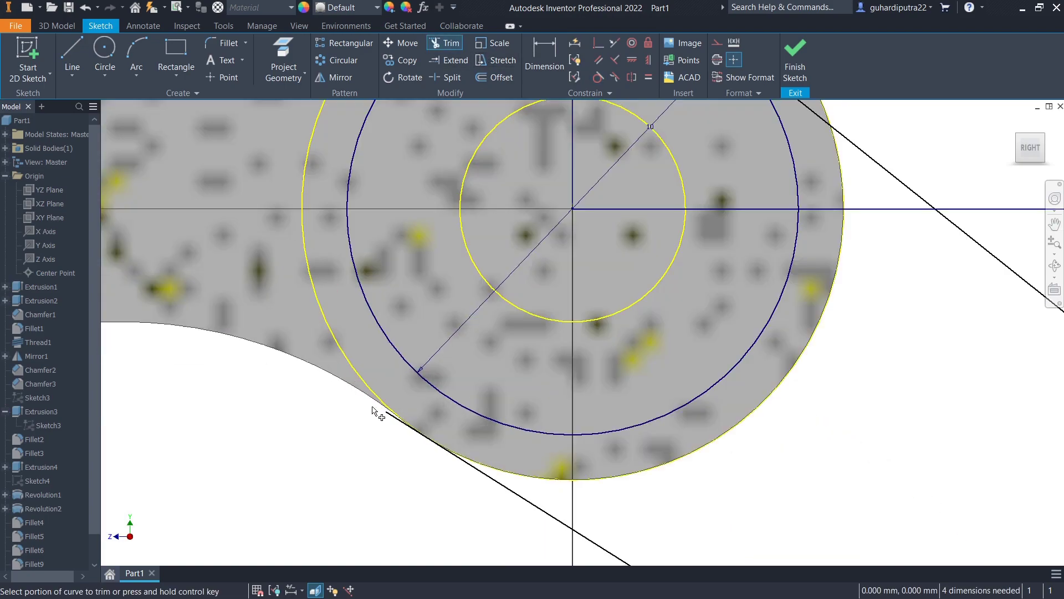
pyautogui.scroll(-2, 373, 410)
pyautogui.click(405, 432)
pyautogui.scroll(5, 411, 428)
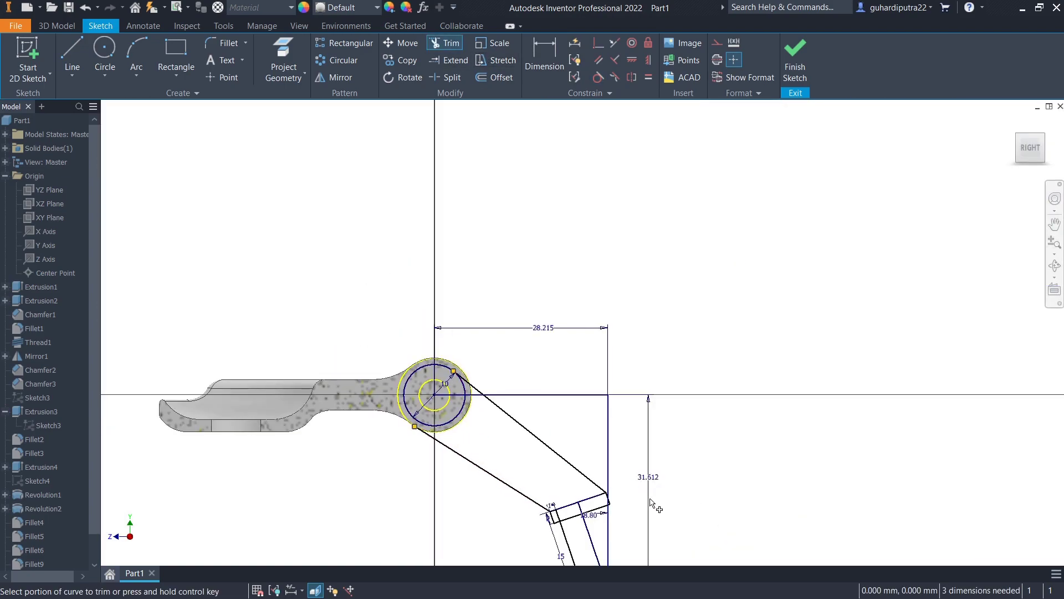
pyautogui.moveTo(652, 502)
pyautogui.mouseDown(button='middle')
pyautogui.moveTo(626, 398)
pyautogui.moveTo(657, 396)
pyautogui.mouseUp(button='middle')
pyautogui.rightClick(771, 364)
pyautogui.click(806, 364)
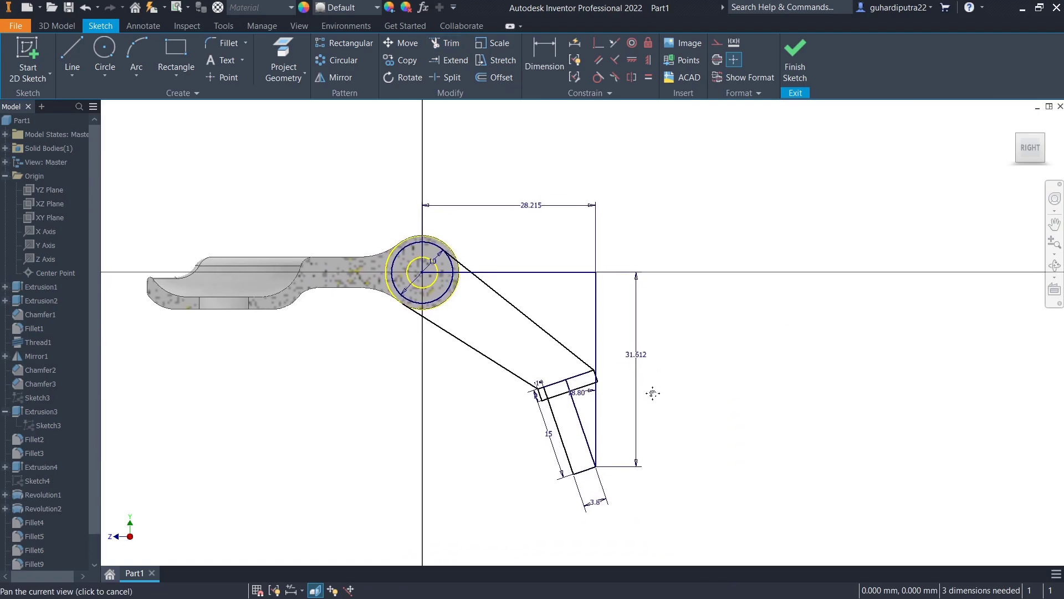
pyautogui.click(804, 64)
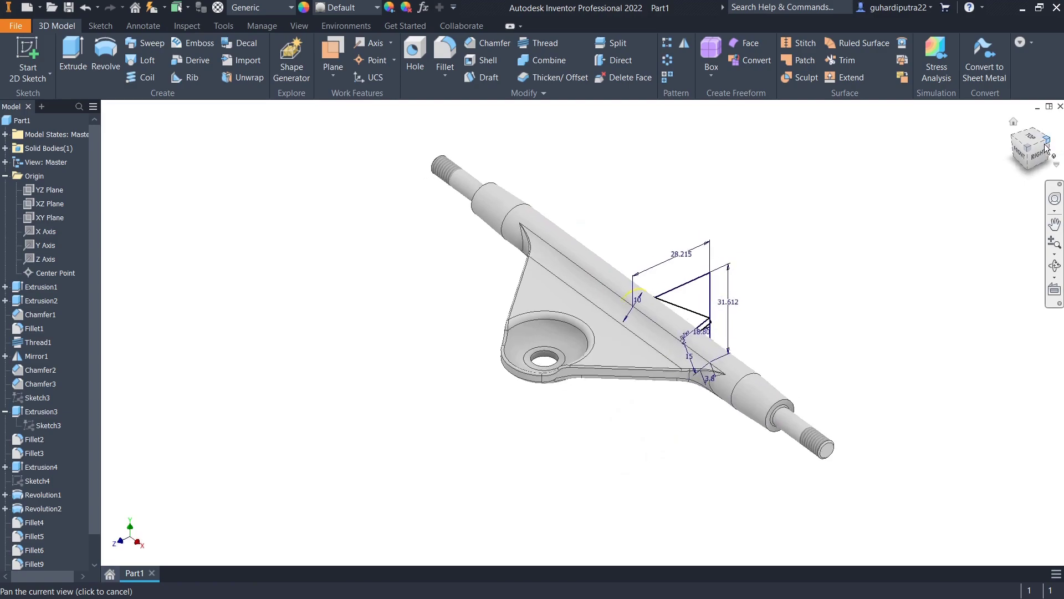
# Revolve the pin rectangle about its edge line into a cylinder.
pyautogui.click(1045, 143)
pyautogui.click(107, 55)
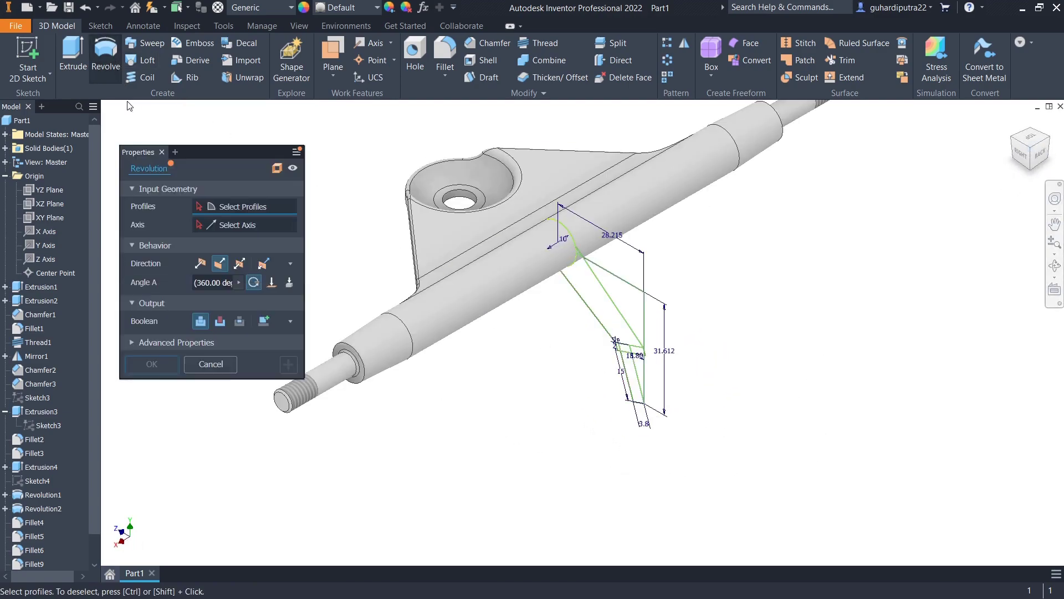
pyautogui.scroll(-3, 620, 370)
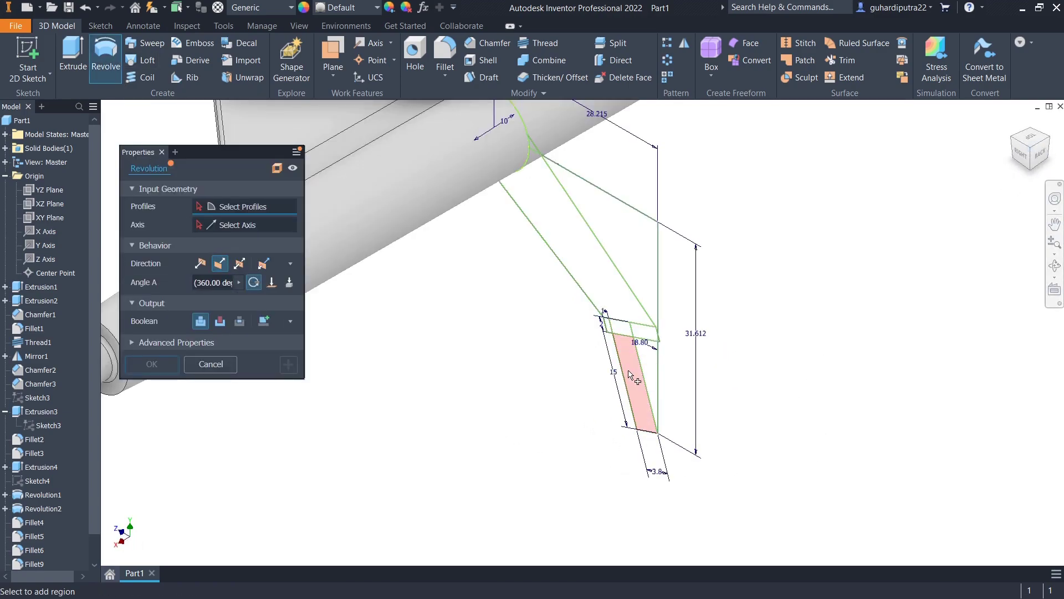
pyautogui.scroll(-2, 622, 342)
pyautogui.click(626, 327)
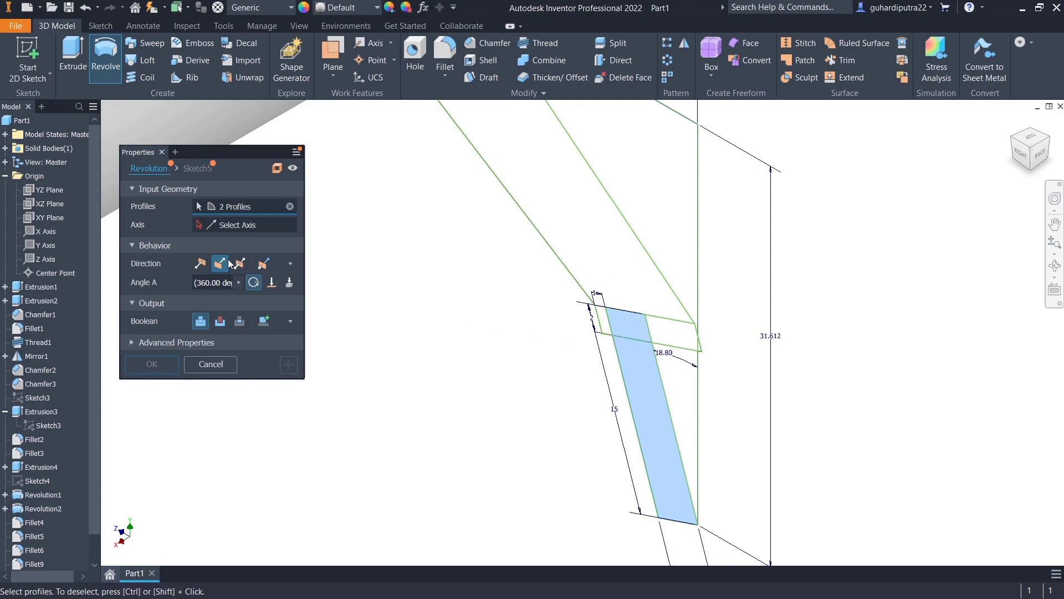
pyautogui.click(670, 413)
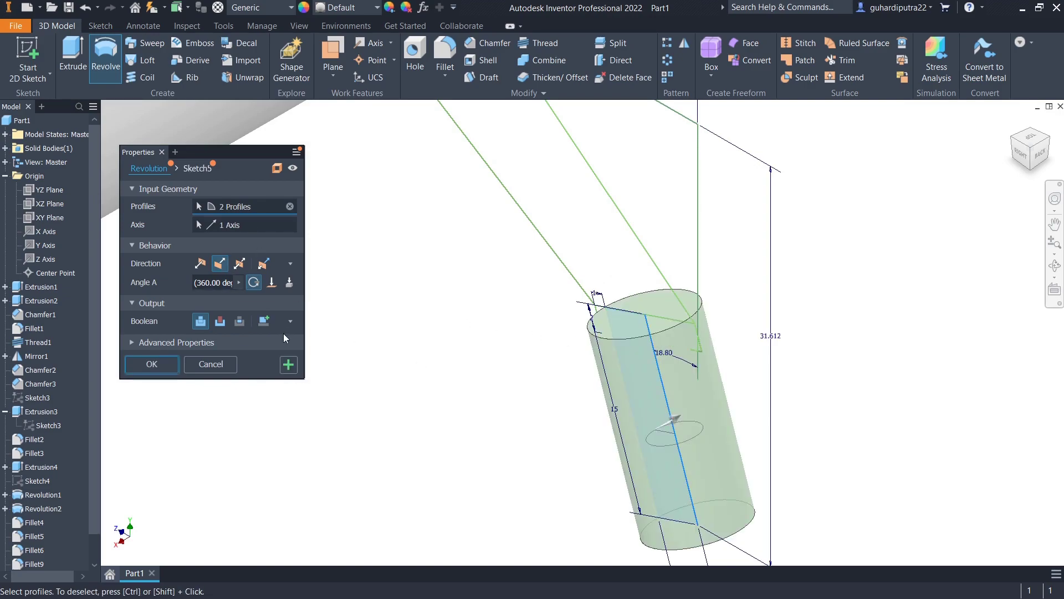
pyautogui.click(288, 371)
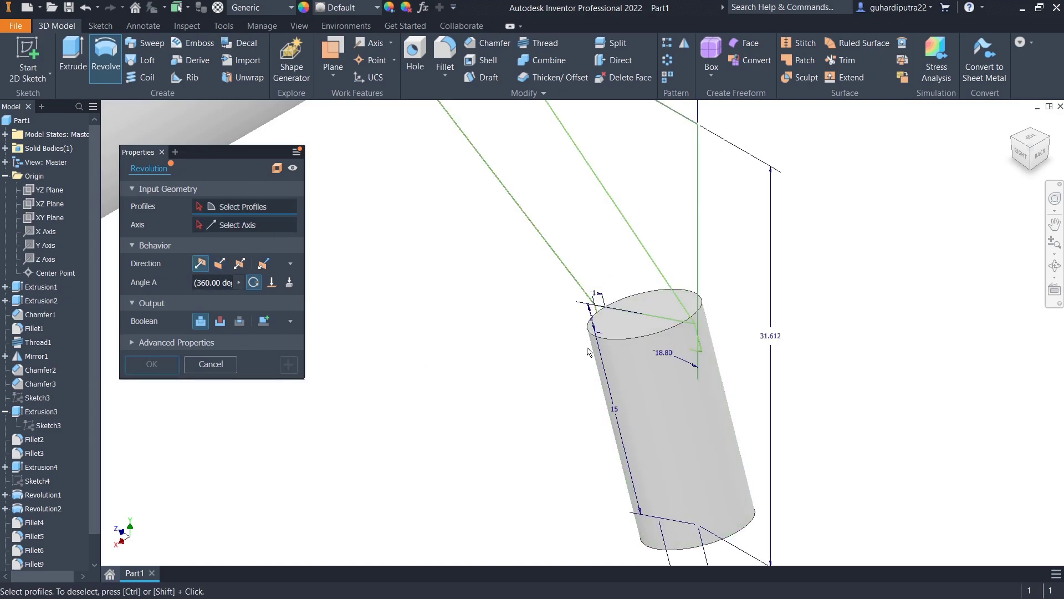
# Revolve the thin collar strip about the same pin edge to form the collar.
pyautogui.scroll(2, 583, 368)
pyautogui.moveTo(582, 392)
pyautogui.keyDown('shift'); pyautogui.mouseDown(button='middle')
pyautogui.moveTo(621, 362)
pyautogui.moveTo(627, 295)
pyautogui.mouseUp(button='middle'); pyautogui.keyUp('shift')
pyautogui.scroll(-2, 633, 300)
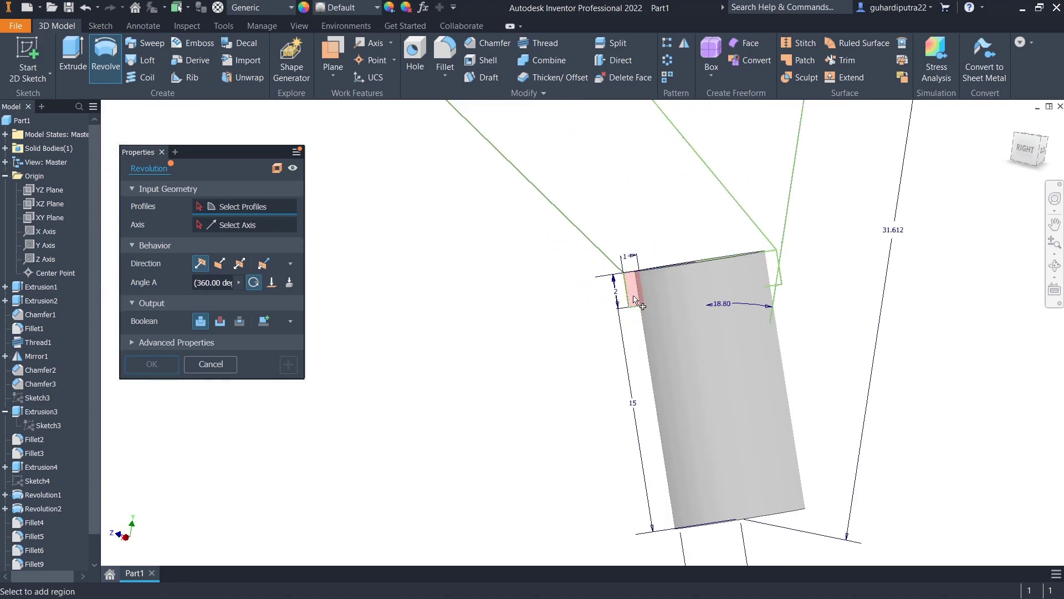
pyautogui.click(633, 289)
pyautogui.keyDown('shift'); pyautogui.moveTo(653, 293); pyautogui.dragTo(687, 357, button='middle'); pyautogui.keyUp('shift')
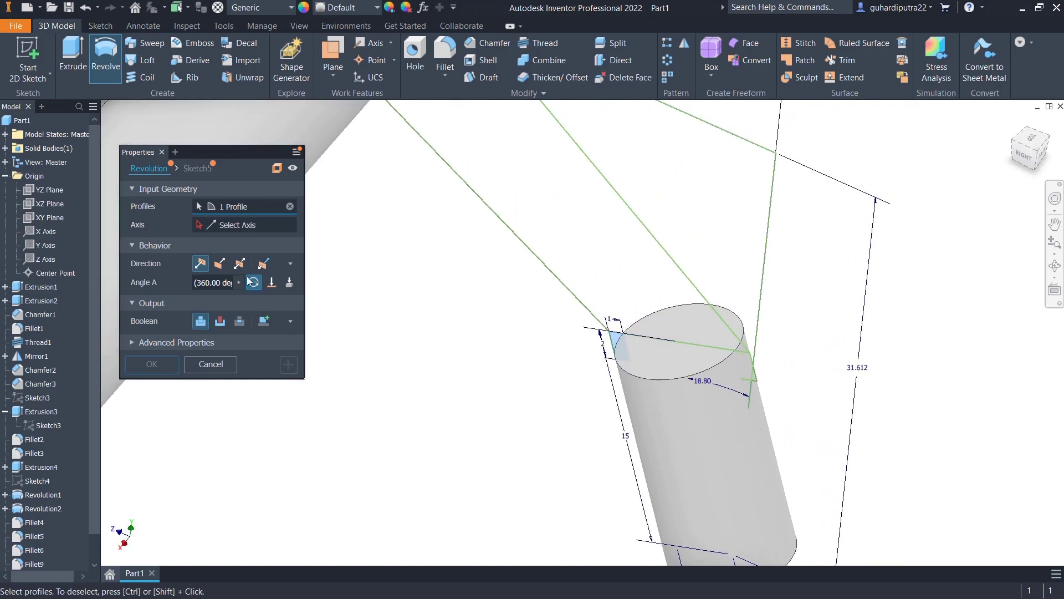
pyautogui.click(682, 358)
pyautogui.scroll(2, 558, 333)
pyautogui.keyDown('shift'); pyautogui.moveTo(558, 333); pyautogui.dragTo(548, 340, button='middle'); pyautogui.keyUp('shift')
pyautogui.click(151, 364)
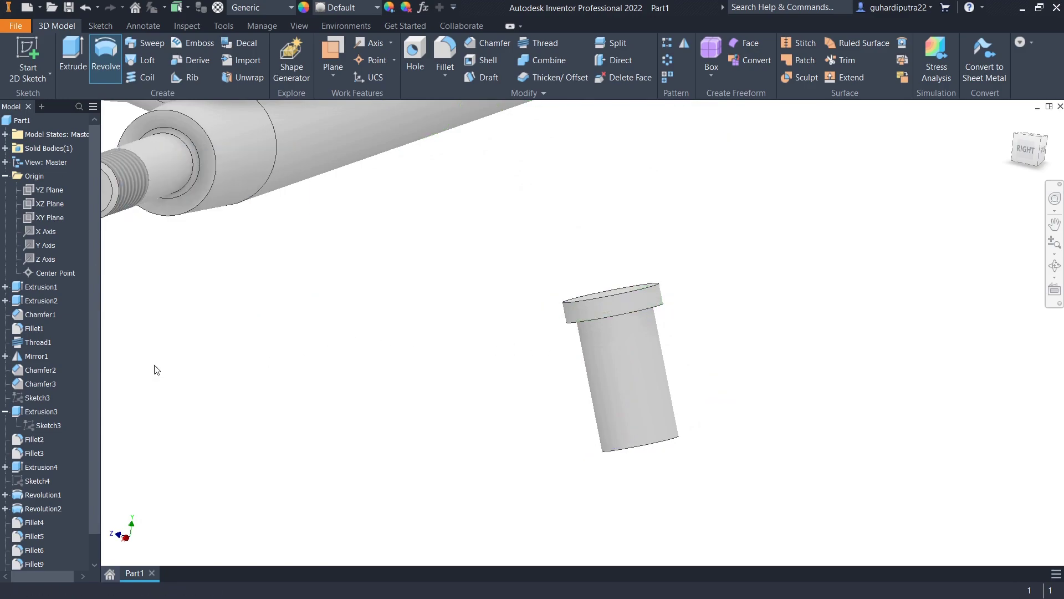
pyautogui.scroll(2, 442, 365)
pyautogui.scroll(-2, 7, 565)
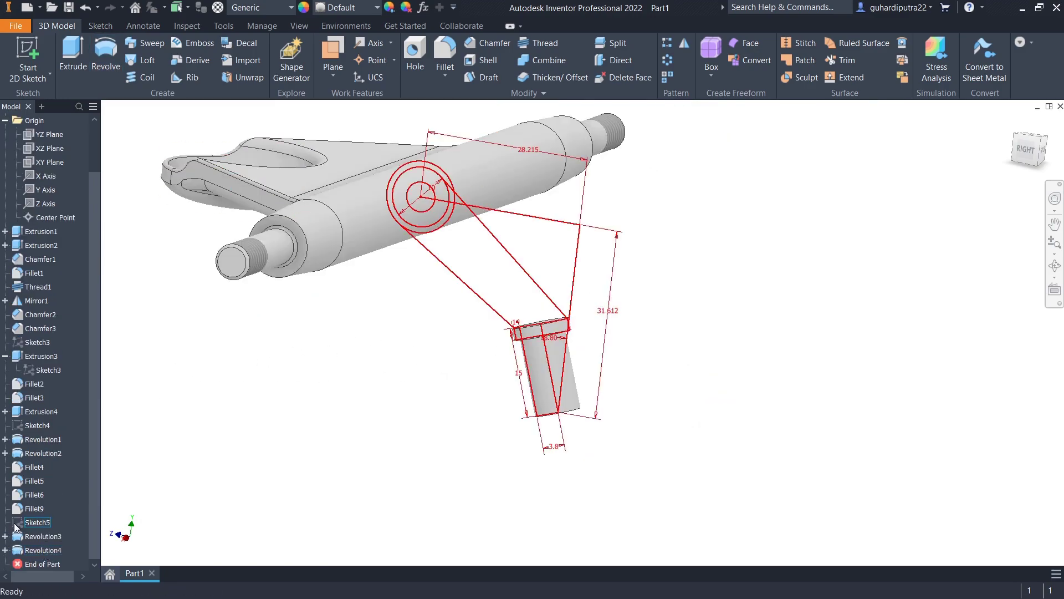
# Extrude both Sketch5 arm regions symmetrically, 1 mm.
pyautogui.click(21, 525)
pyautogui.rightClick(24, 527)
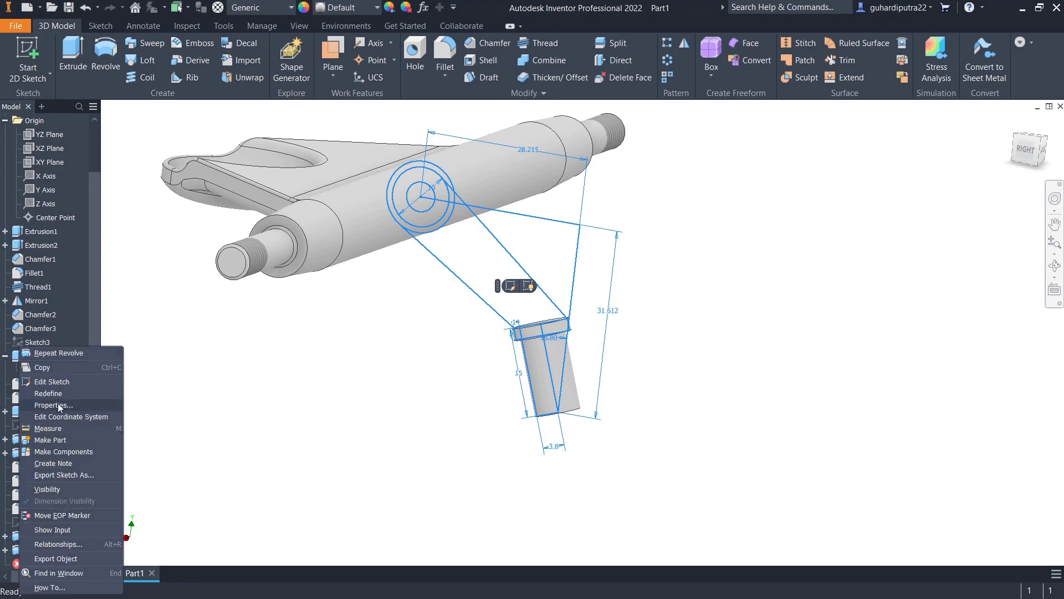
pyautogui.click(377, 398)
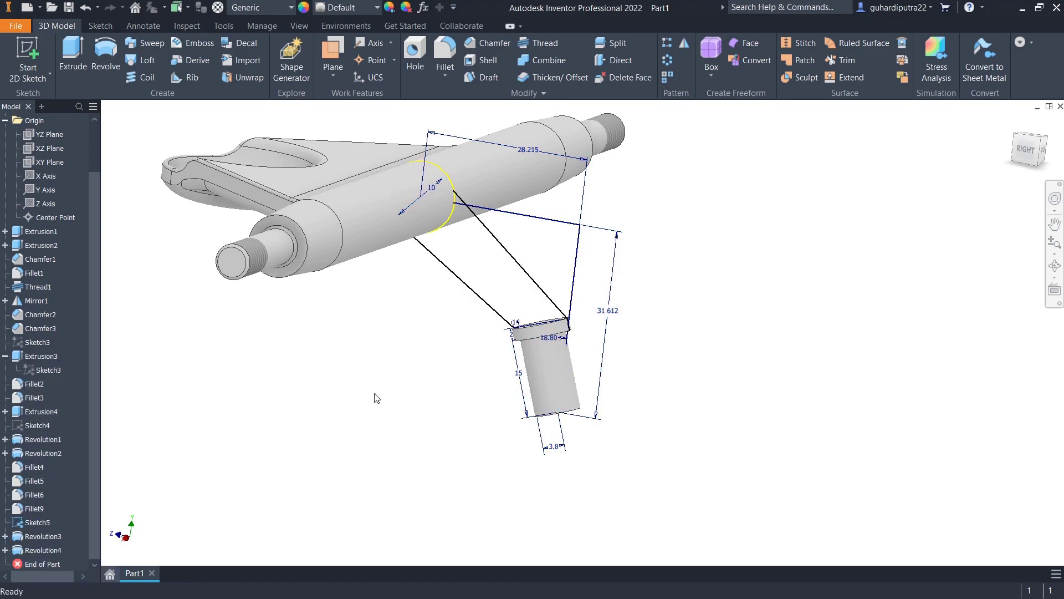
pyautogui.click(79, 59)
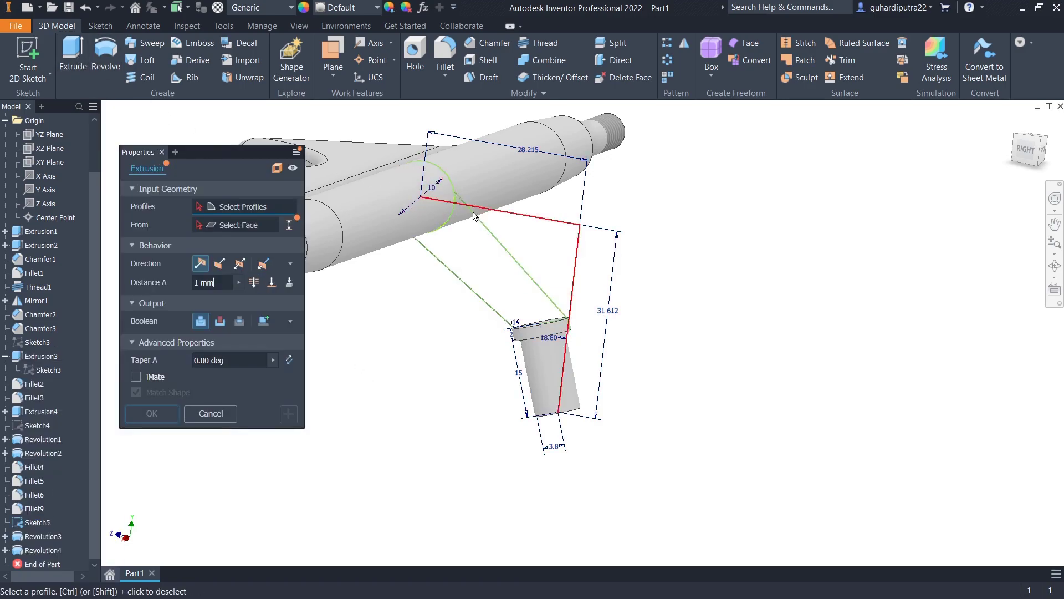
pyautogui.click(490, 269)
pyautogui.scroll(3, 458, 212)
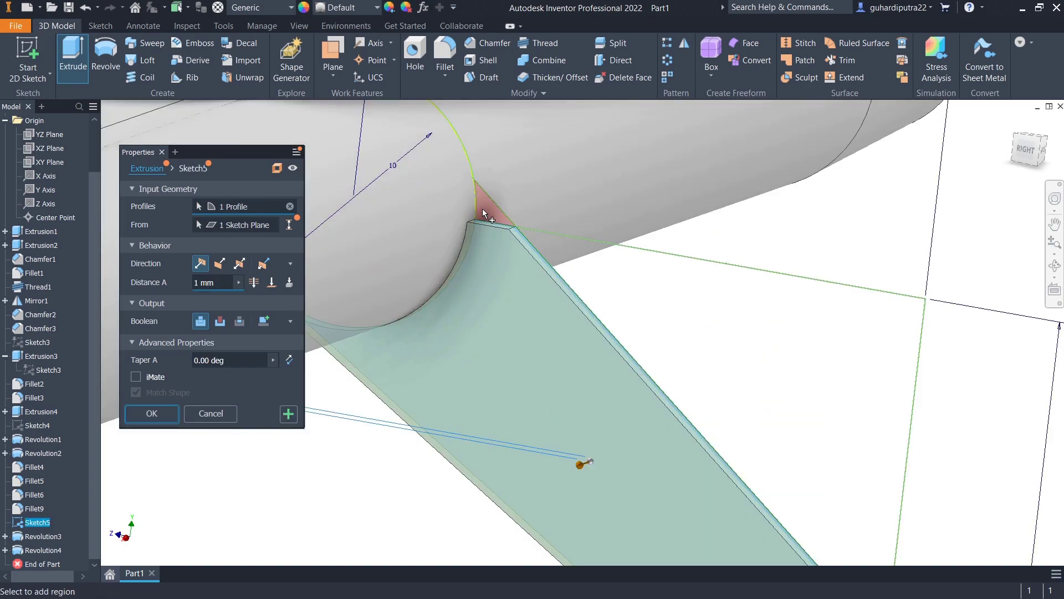
pyautogui.click(482, 208)
pyautogui.scroll(-5, 468, 219)
pyautogui.keyDown('shift'); pyautogui.moveTo(449, 254); pyautogui.dragTo(348, 269, button='middle'); pyautogui.keyUp('shift')
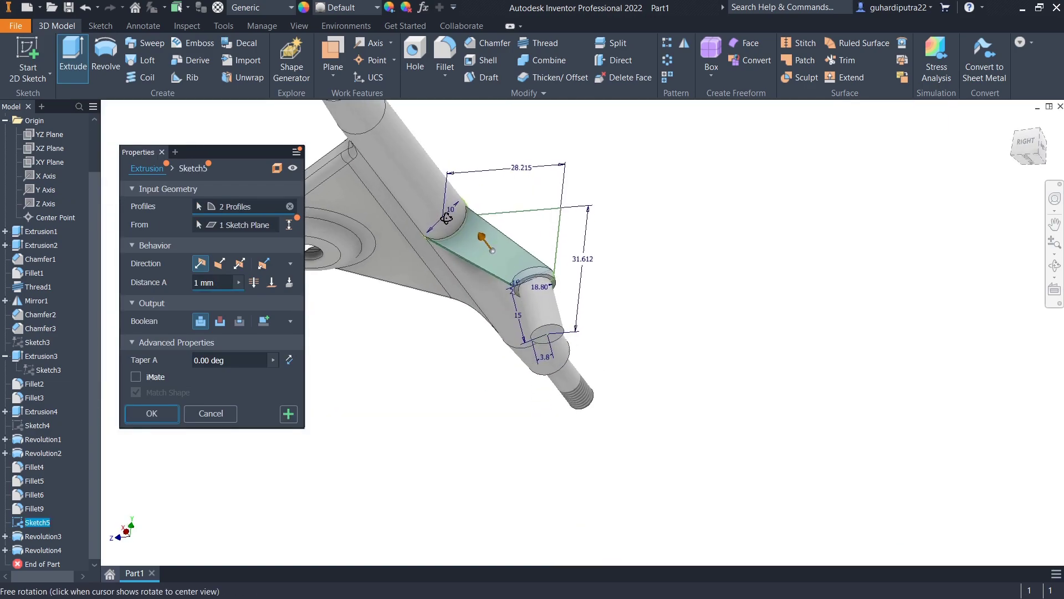
pyautogui.click(247, 266)
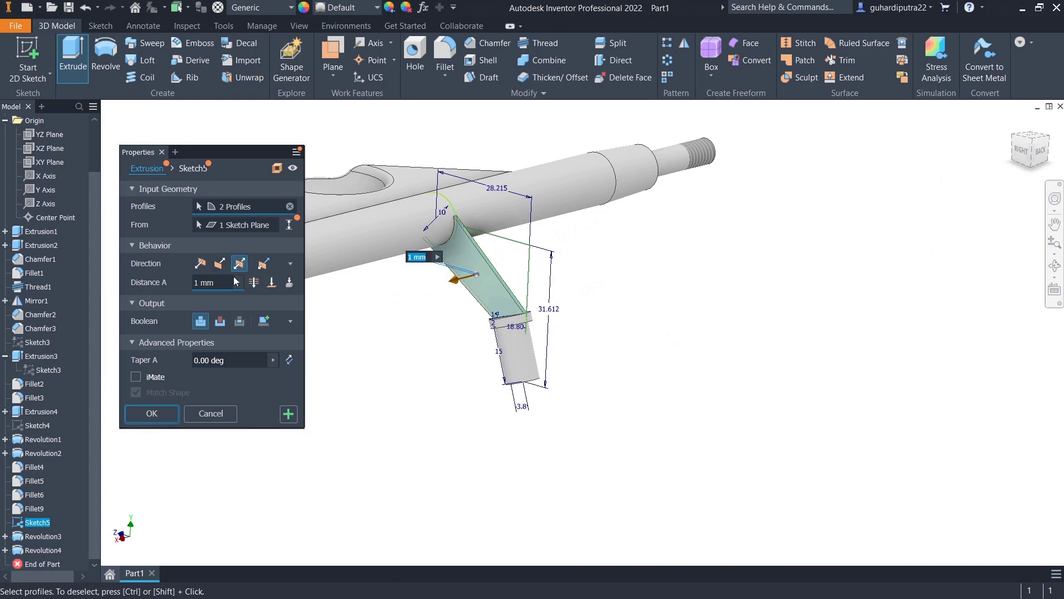
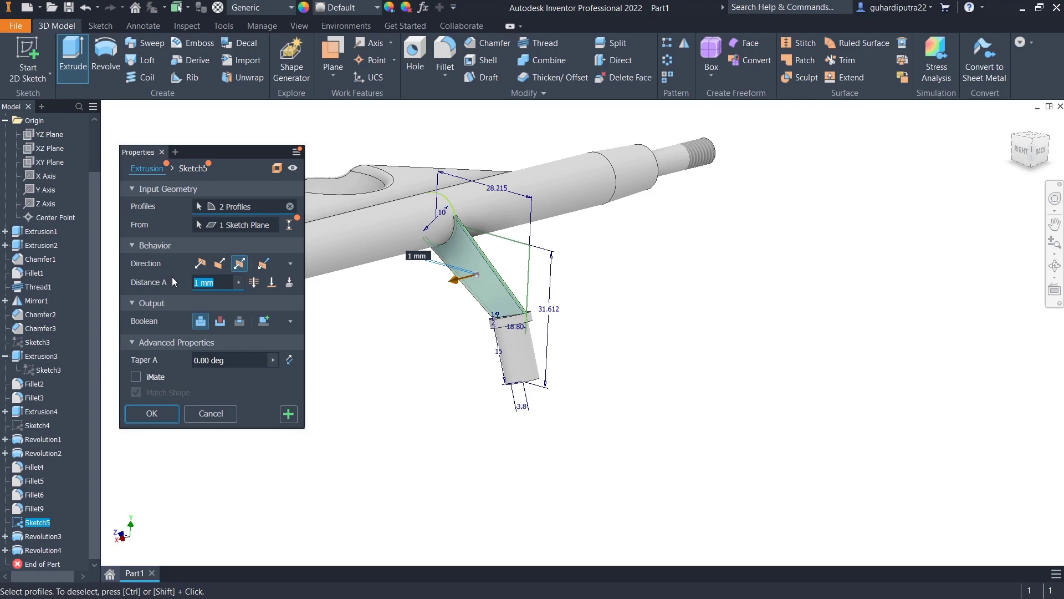
# Extrude both Sketch5 profiles symmetrically by 80 mm into a block across the shaft.
pyautogui.scroll(3, 444, 268)
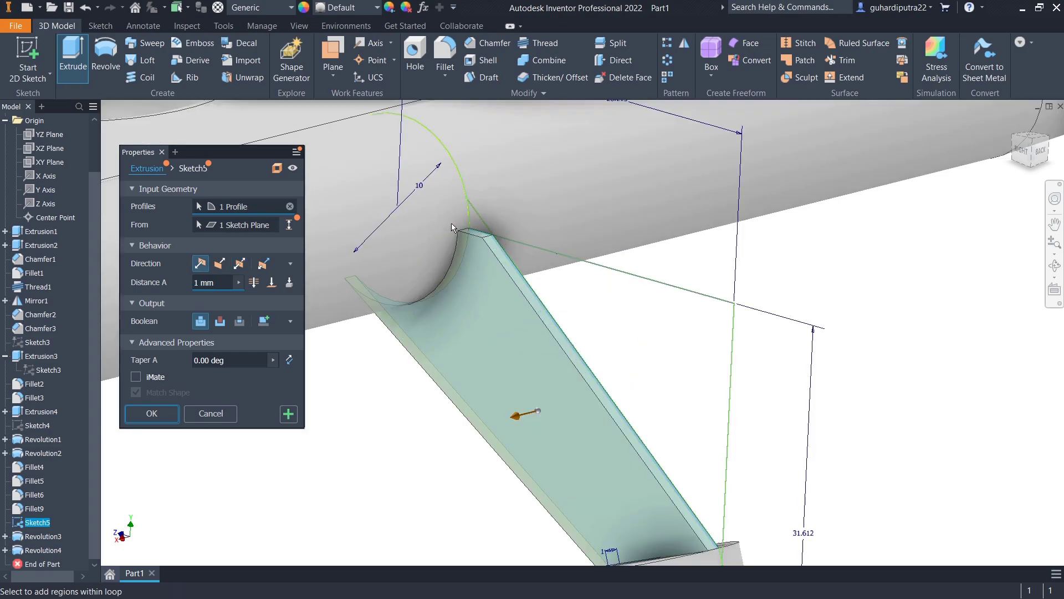
pyautogui.scroll(-3, 444, 268)
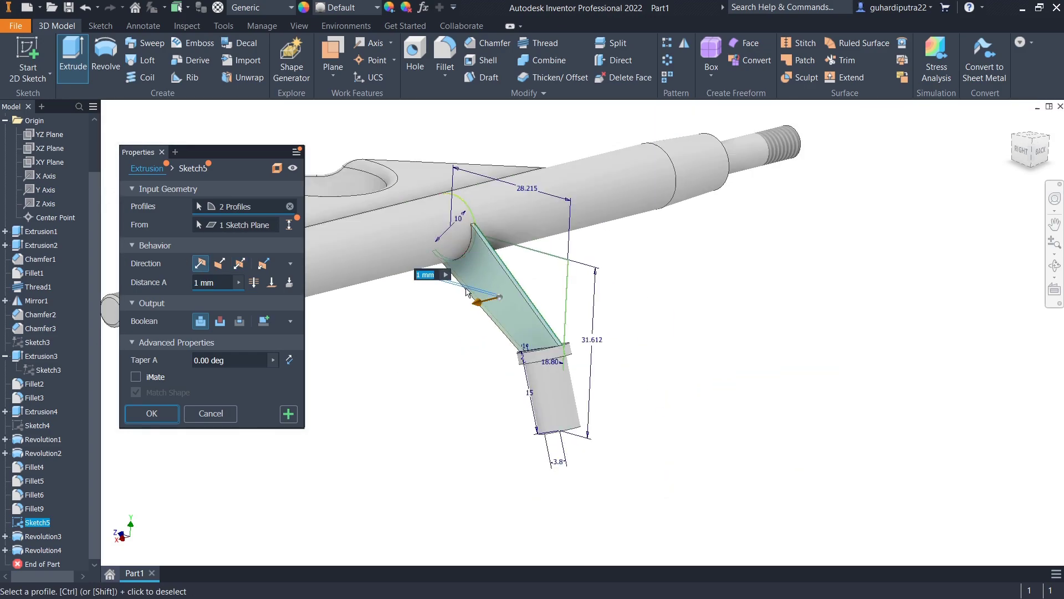
pyautogui.keyDown('shift'); pyautogui.moveTo(471, 300); pyautogui.dragTo(483, 260, button='middle'); pyautogui.keyUp('shift')
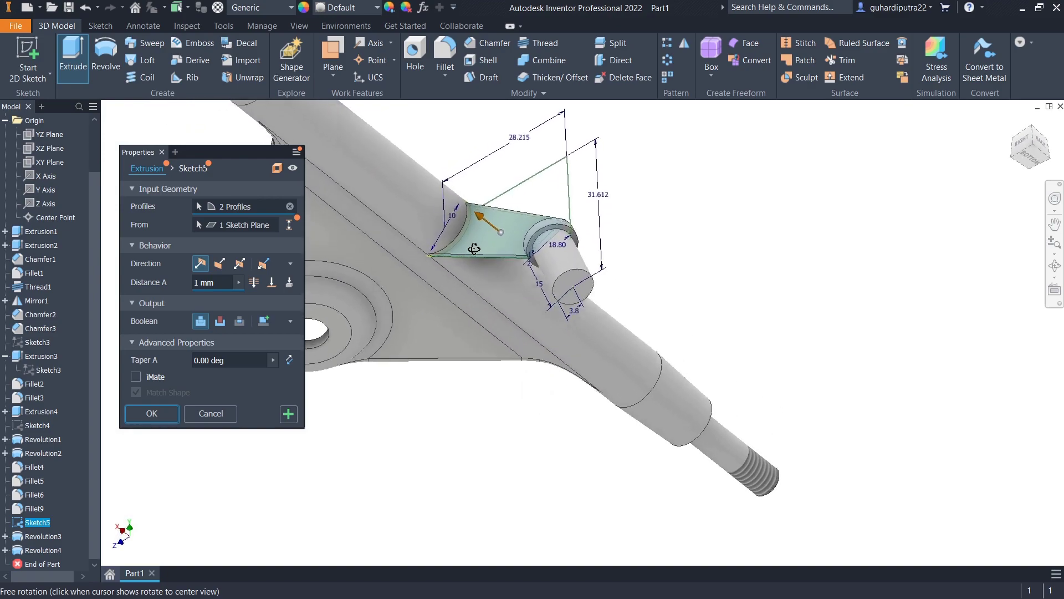
pyautogui.keyDown('shift'); pyautogui.moveTo(483, 260); pyautogui.dragTo(454, 319, button='middle'); pyautogui.keyUp('shift')
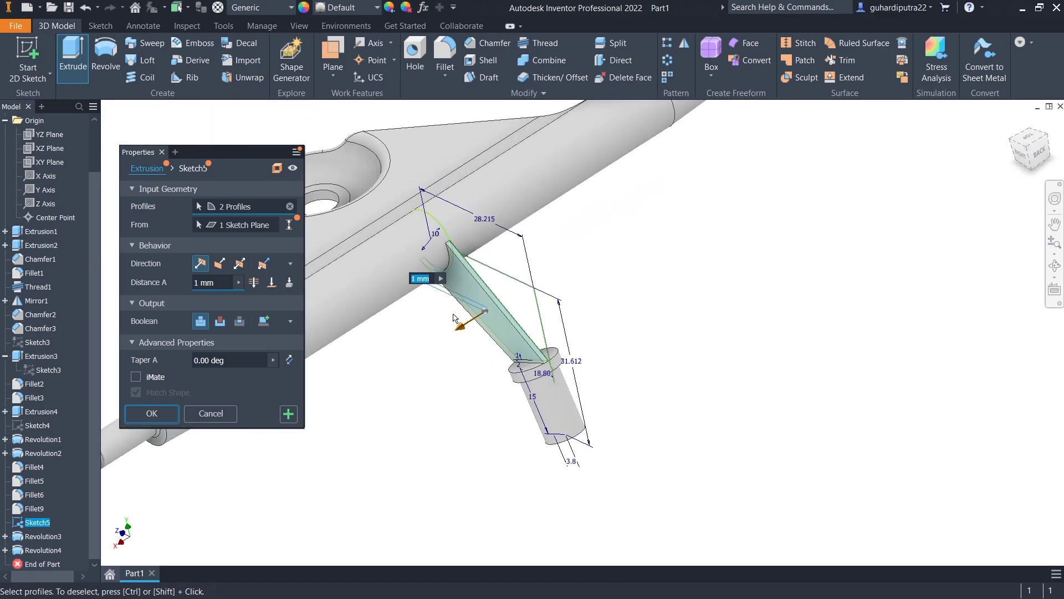
pyautogui.click(240, 265)
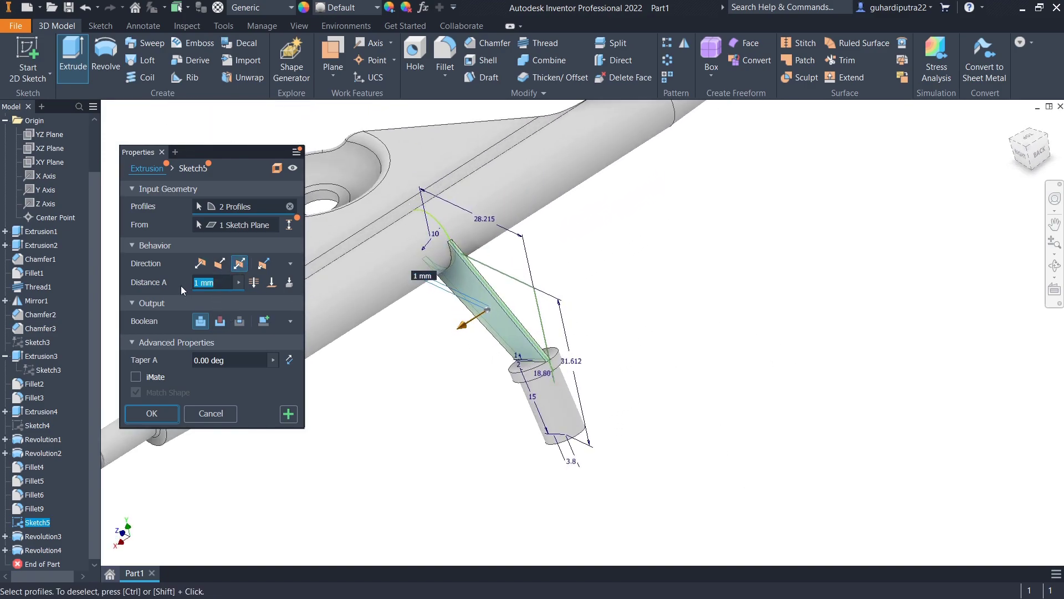
pyautogui.write('80')
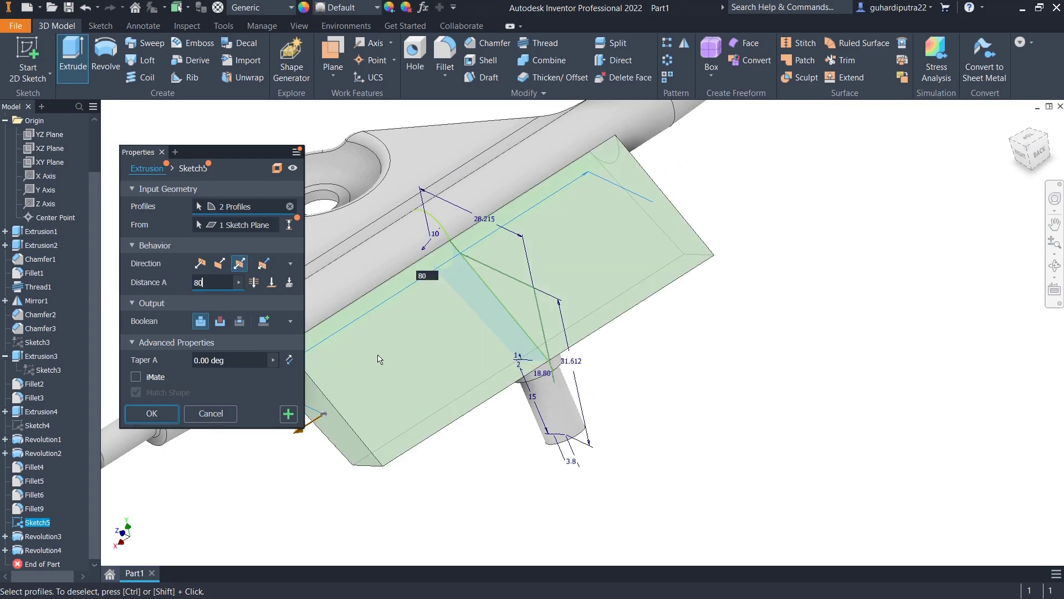
pyautogui.scroll(-5, 431, 289)
pyautogui.keyDown('shift'); pyautogui.moveTo(430, 289); pyautogui.dragTo(447, 361, button='middle'); pyautogui.keyUp('shift')
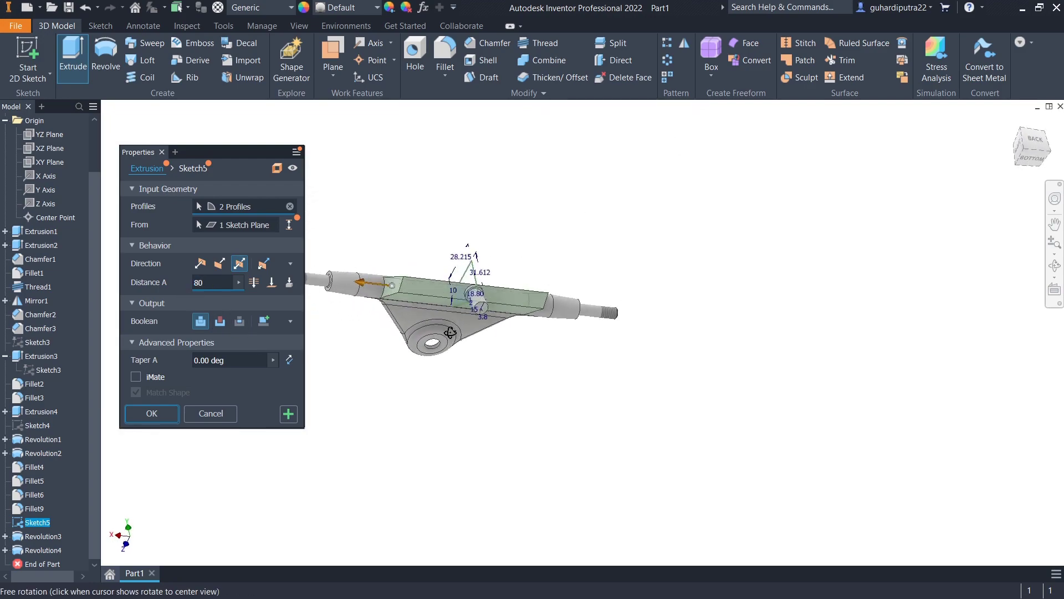
pyautogui.scroll(2, 311, 400)
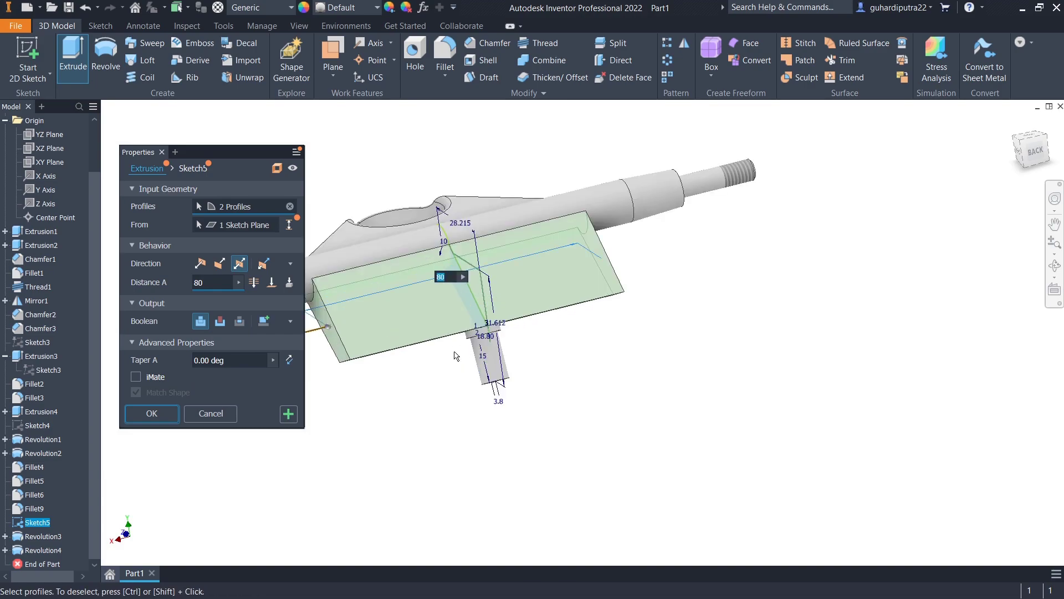
pyautogui.scroll(2, 361, 432)
pyautogui.click(155, 417)
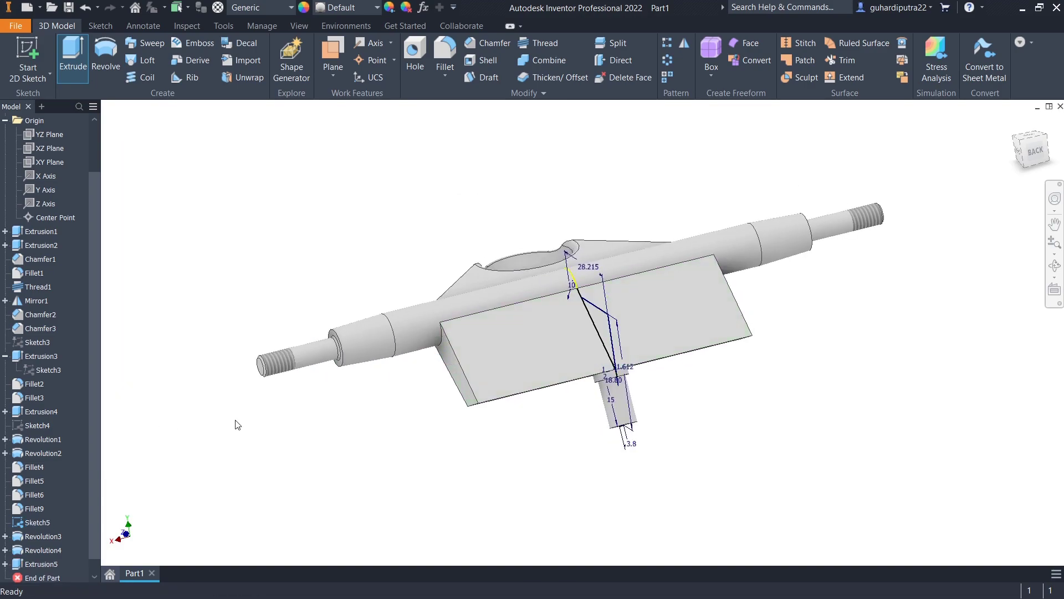
# Sketch on the block's front face a left diagonal from 15 mm off centre to the top-left corner.
pyautogui.click(546, 367)
pyautogui.click(609, 358)
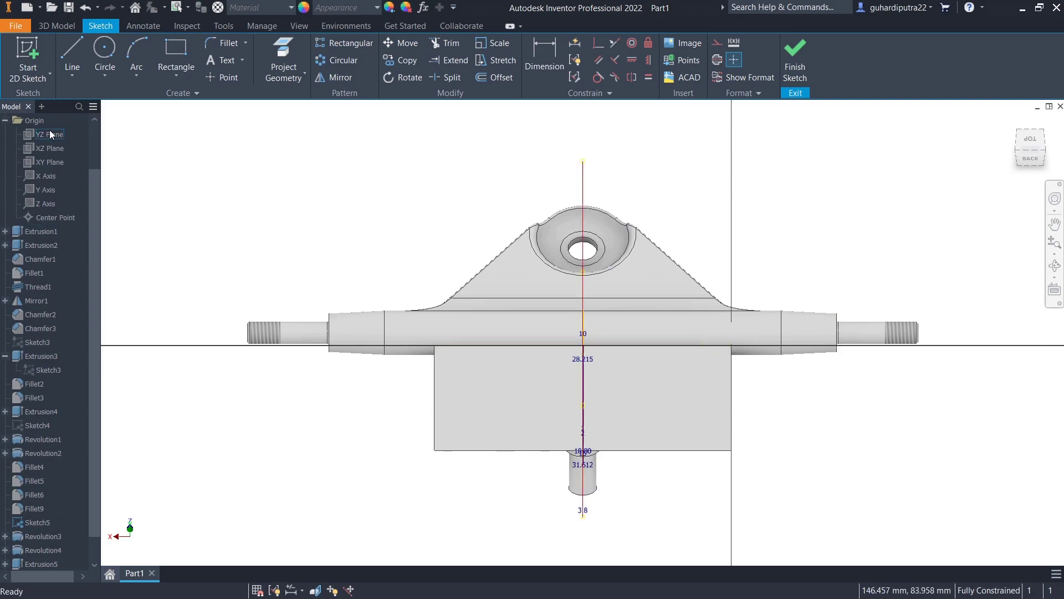
pyautogui.click(69, 54)
pyautogui.scroll(5, 560, 448)
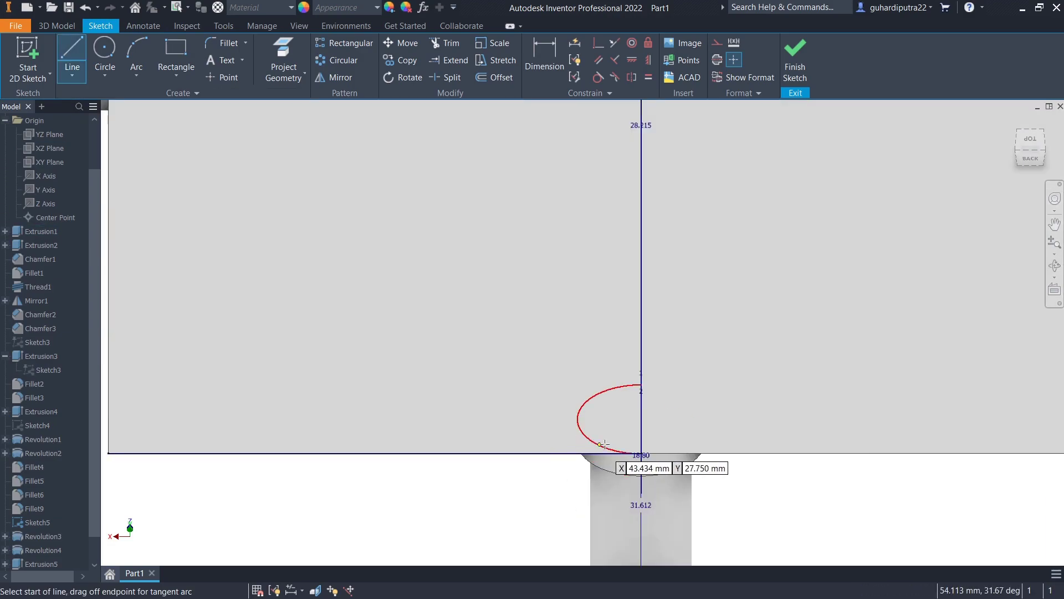
pyautogui.click(641, 453)
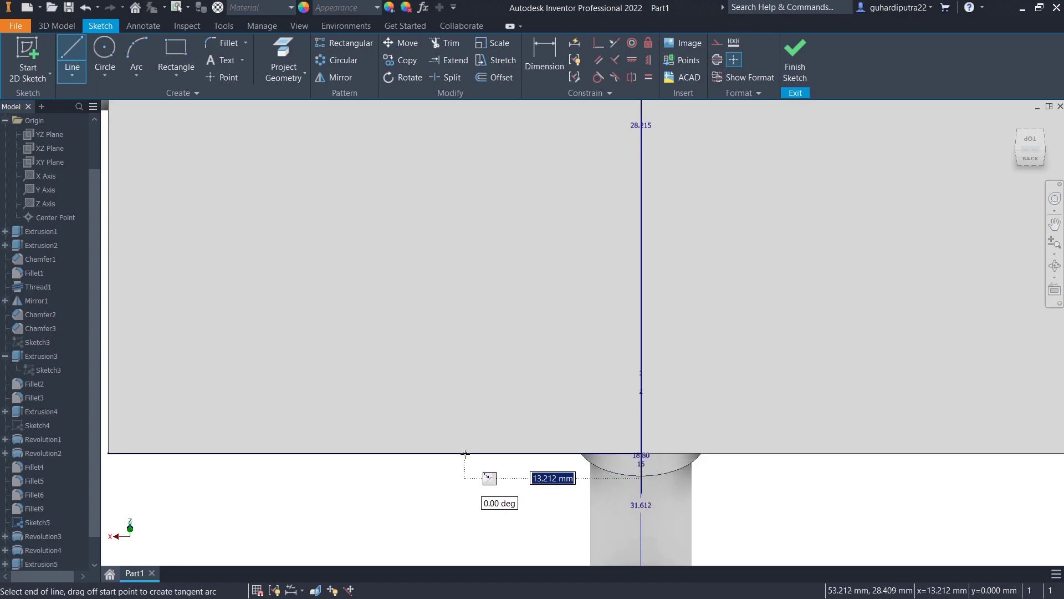
pyautogui.press('Return')
pyautogui.scroll(-3, 311, 389)
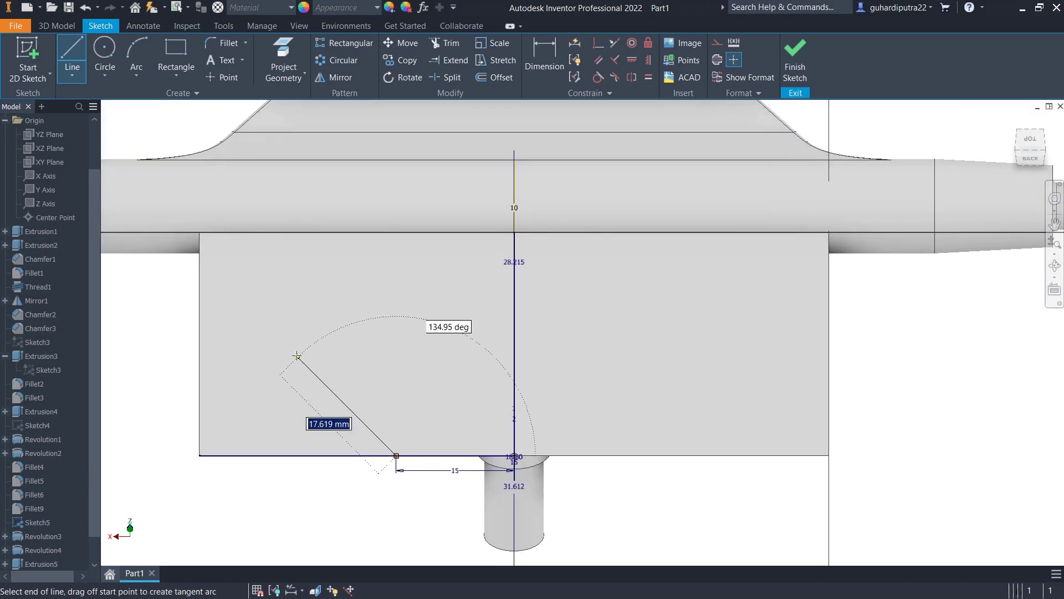
pyautogui.click(200, 232)
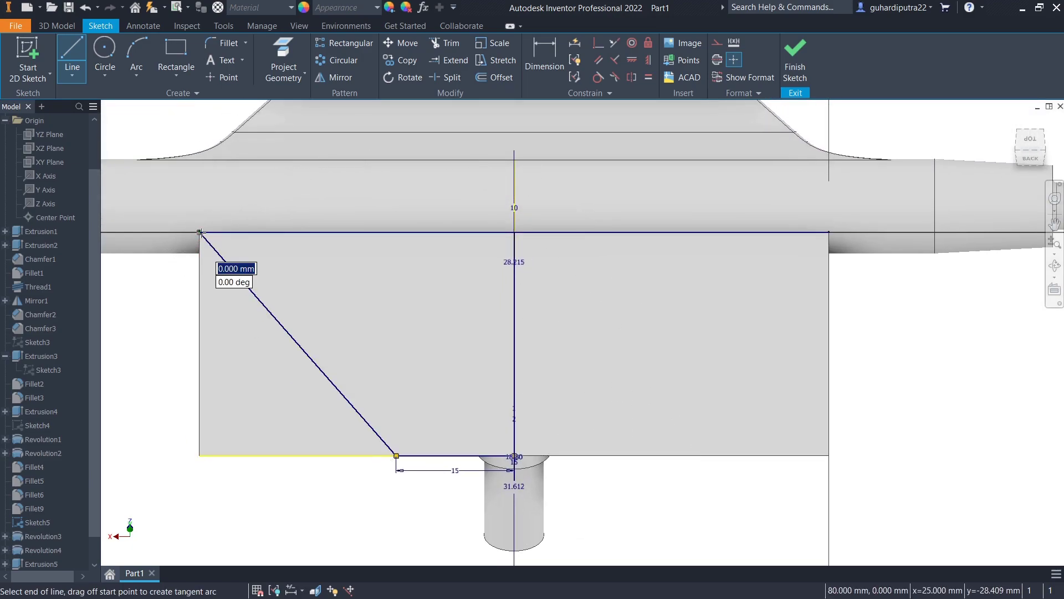
pyautogui.rightClick(514, 372)
pyautogui.click(501, 335)
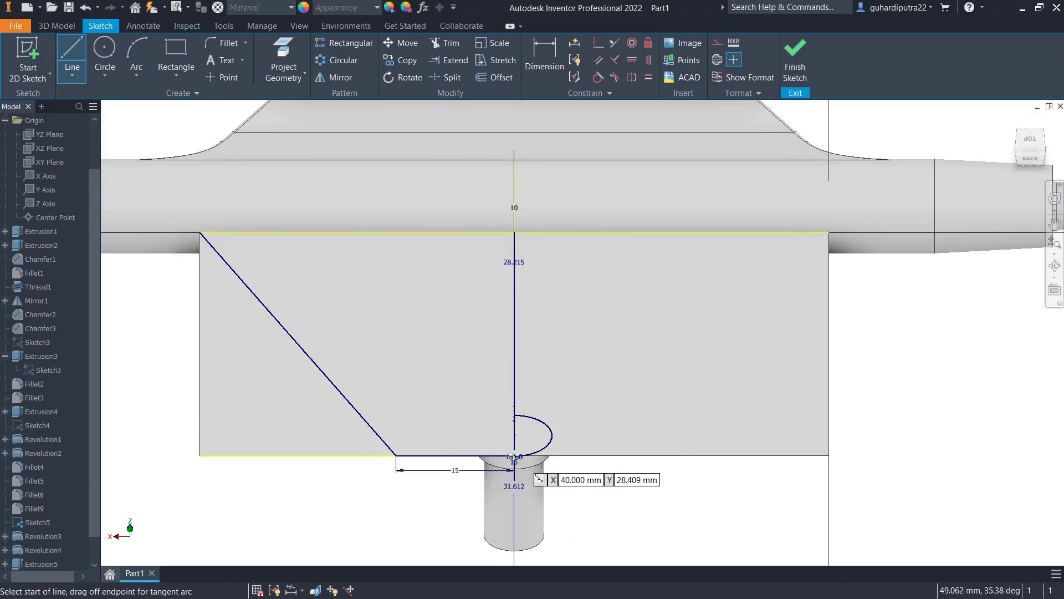
# Draw the right diagonal from 15 mm off centre to the block's top-right corner.
pyautogui.click(514, 456)
pyautogui.scroll(4, 638, 472)
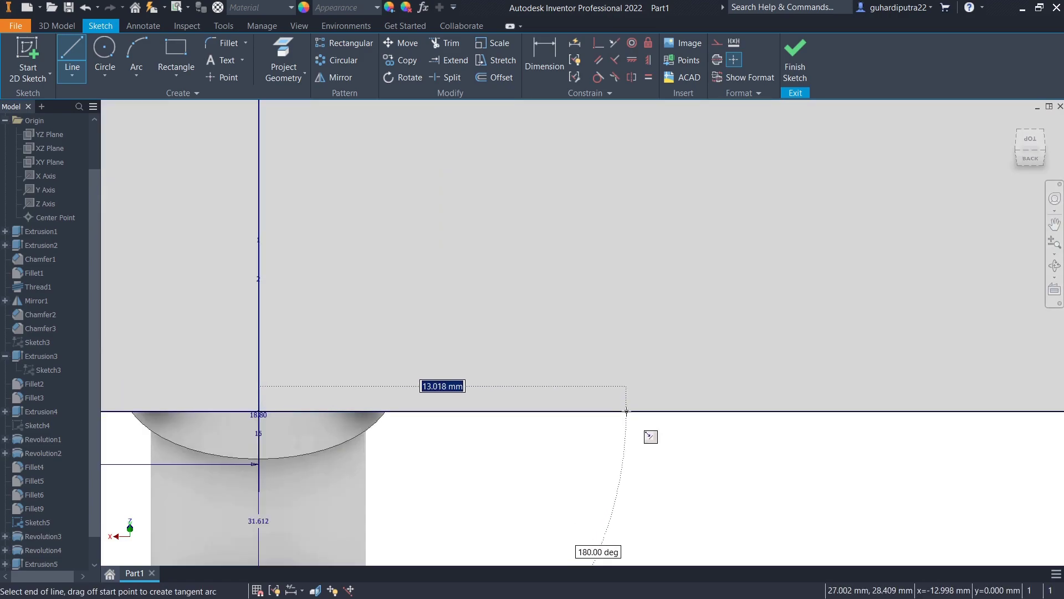
pyautogui.write('15')
pyautogui.press('Return')
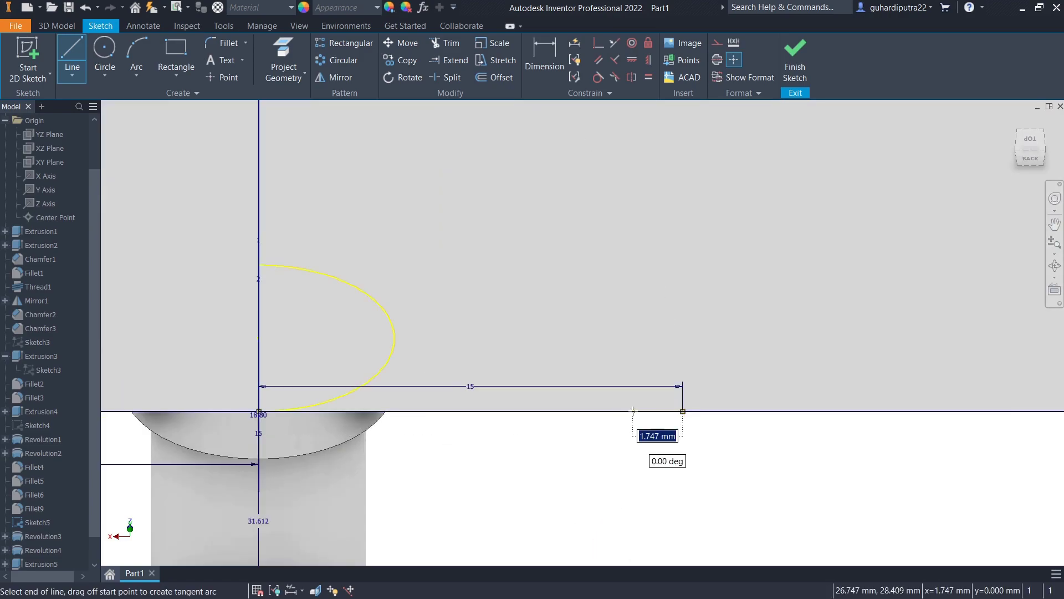
pyautogui.scroll(-2, 665, 388)
pyautogui.scroll(-2, 721, 304)
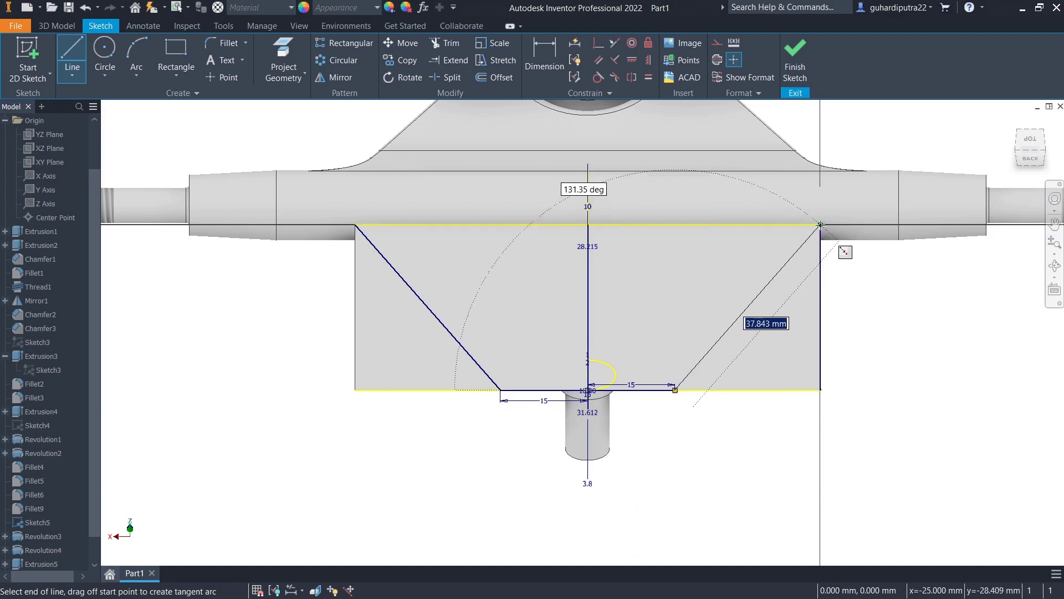
pyautogui.click(821, 225)
# Outline the block's top, left and bottom edges to close both triangular regions and finish the sketch.
pyautogui.rightClick(439, 257)
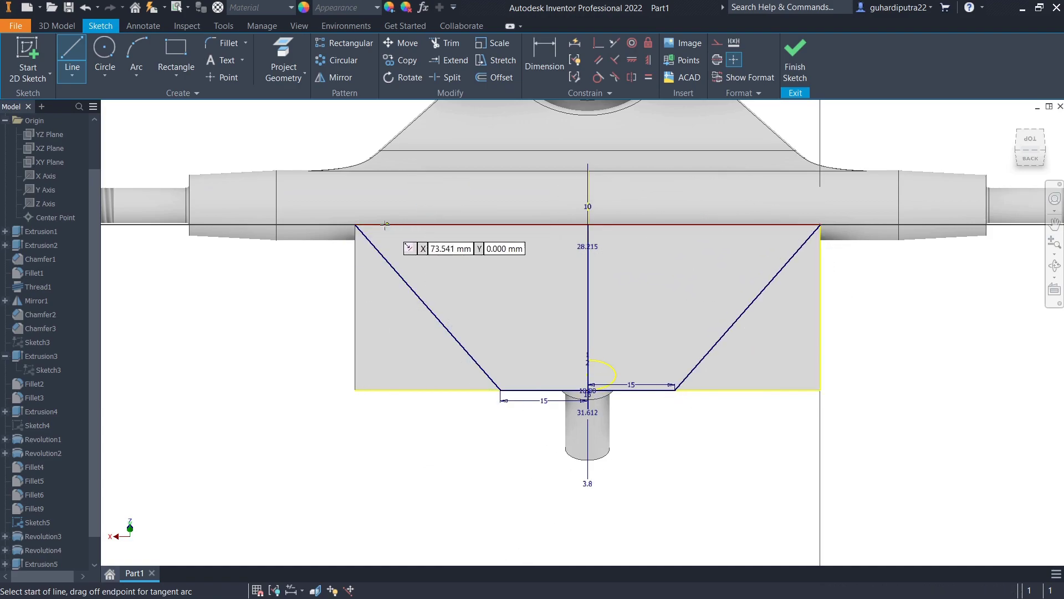
pyautogui.click(356, 225)
pyautogui.click(356, 389)
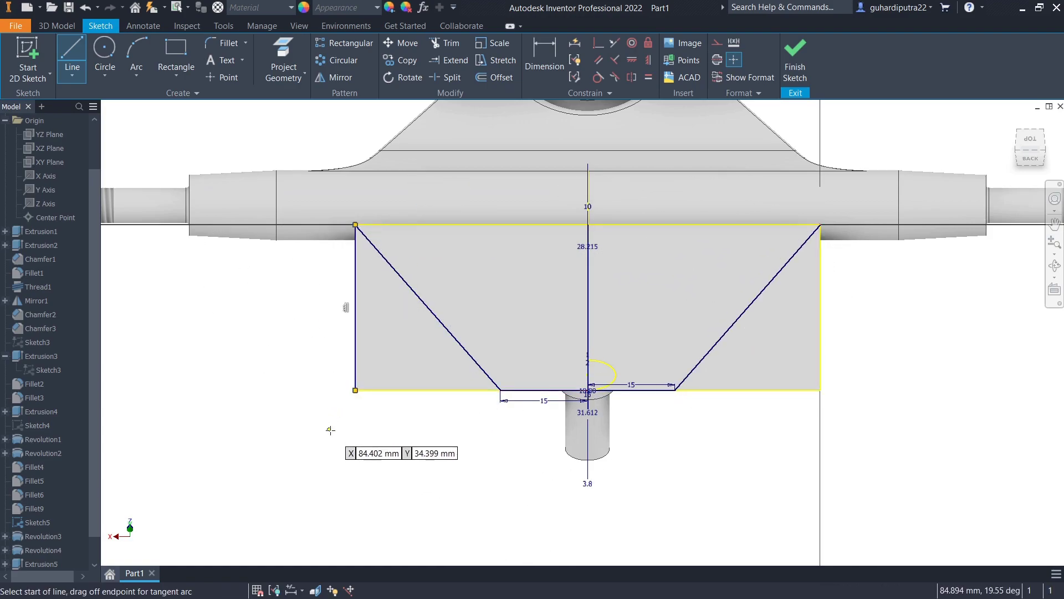
pyautogui.click(501, 390)
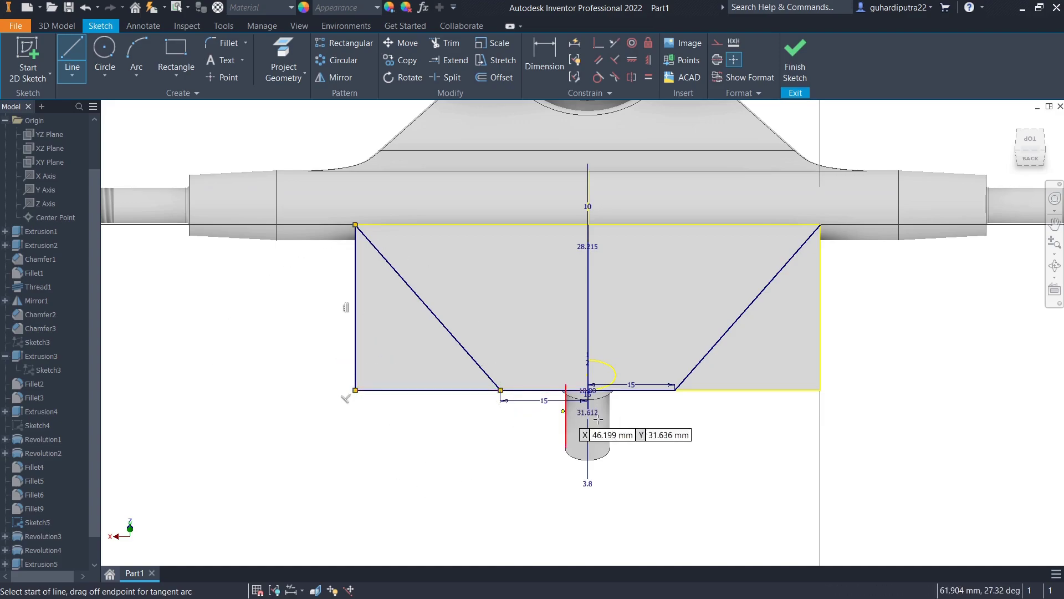
pyautogui.click(675, 390)
pyautogui.click(821, 390)
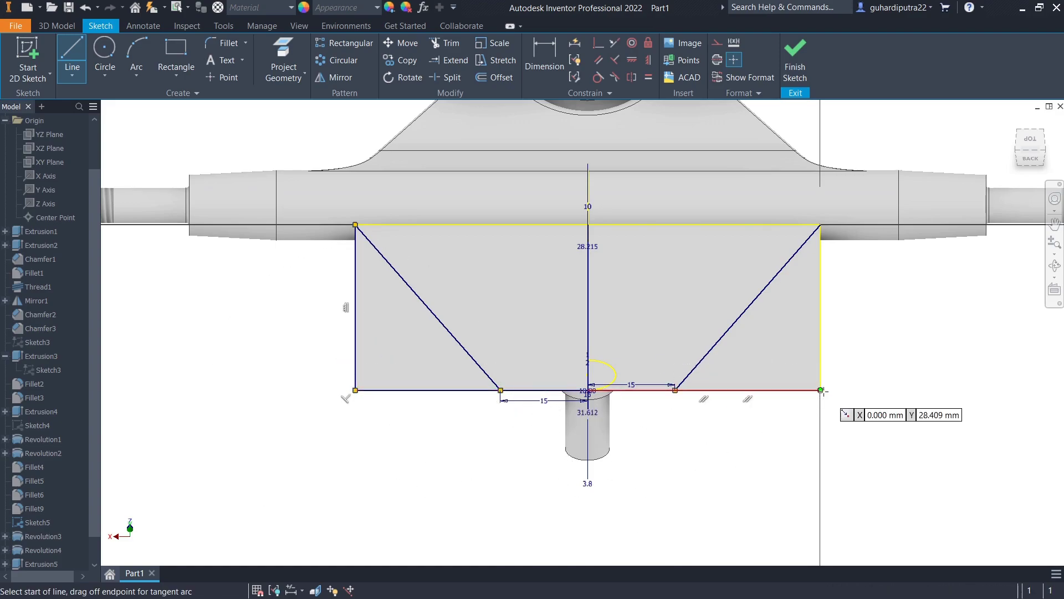
pyautogui.click(820, 224)
pyautogui.rightClick(887, 350)
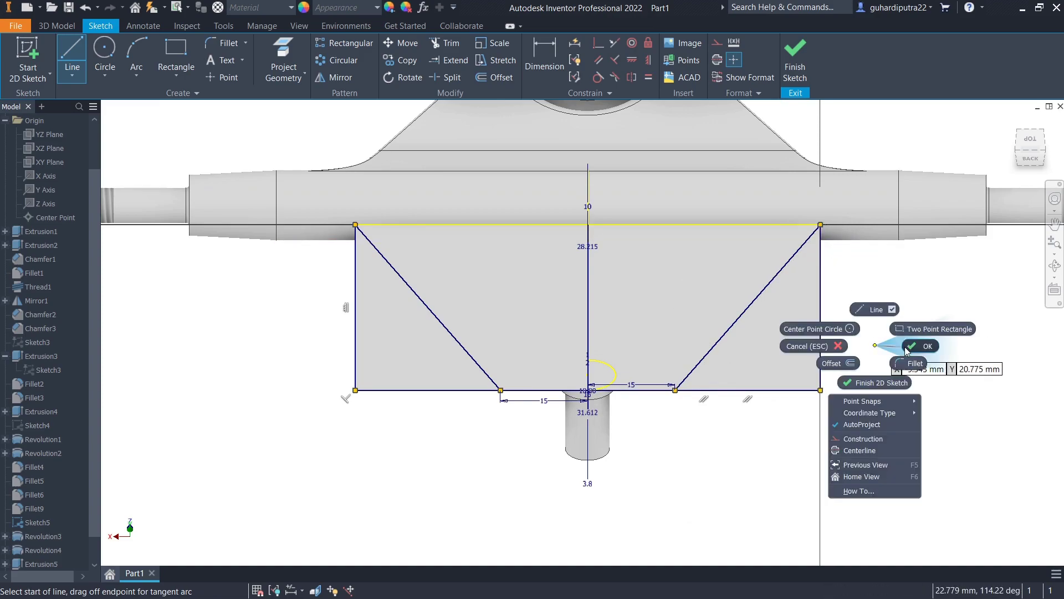
pyautogui.click(869, 360)
pyautogui.click(804, 58)
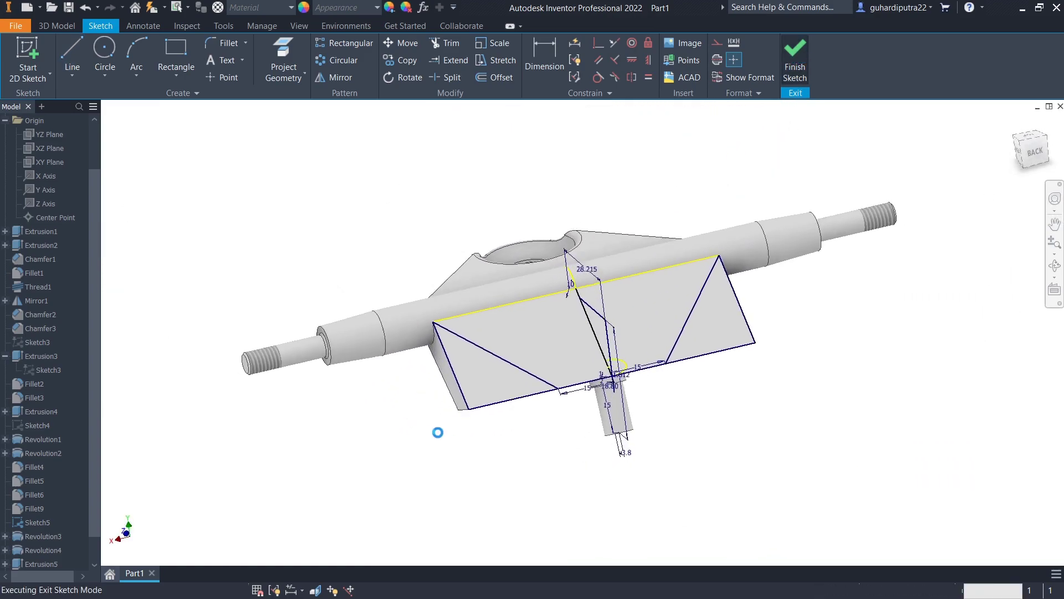
# Cut away both triangular profiles to taper the block.
pyautogui.click(77, 52)
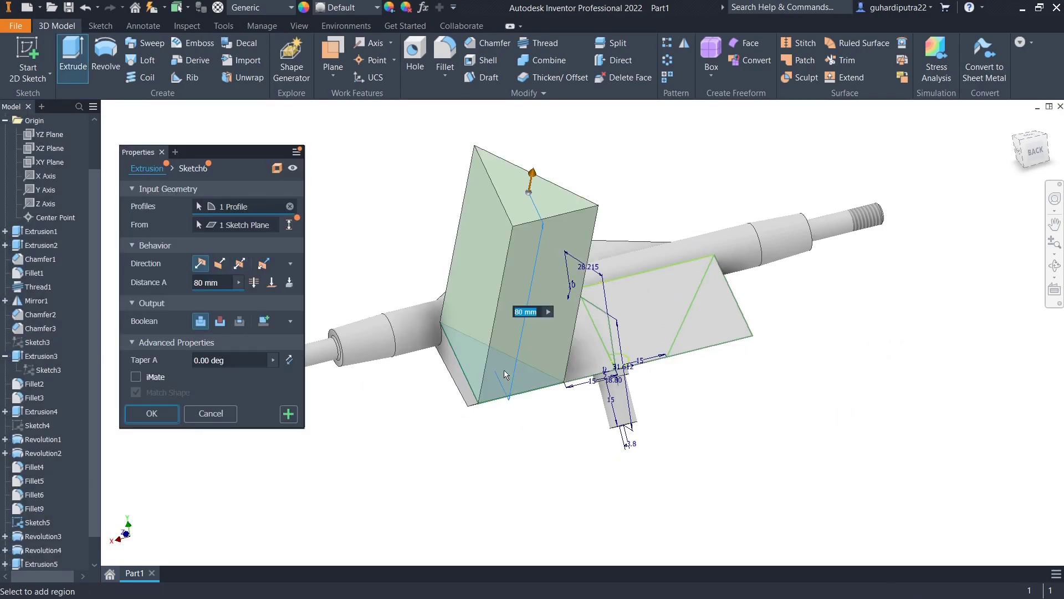
pyautogui.click(715, 310)
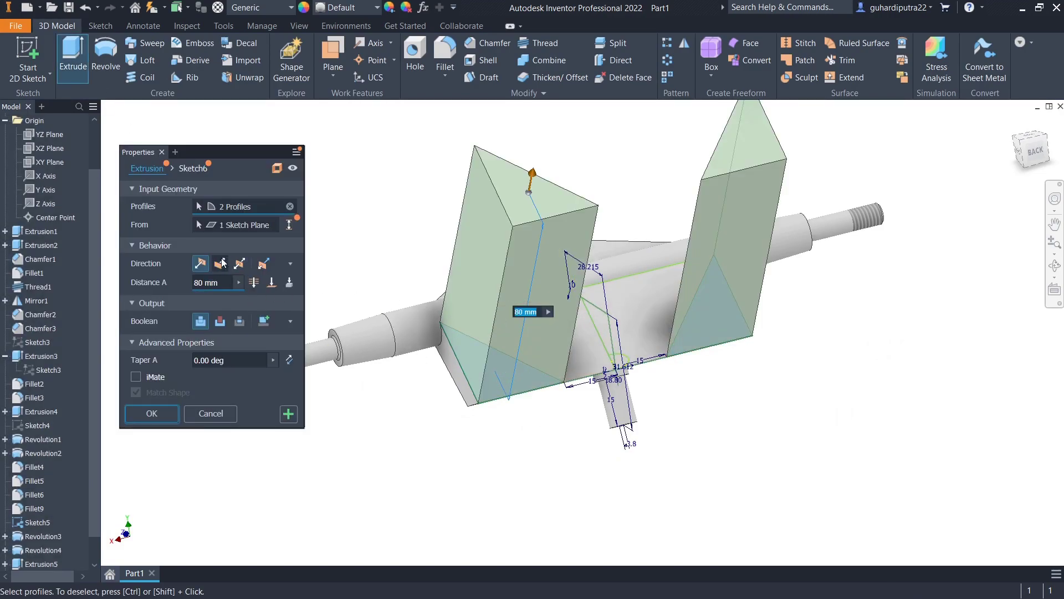
pyautogui.click(220, 321)
pyautogui.click(151, 414)
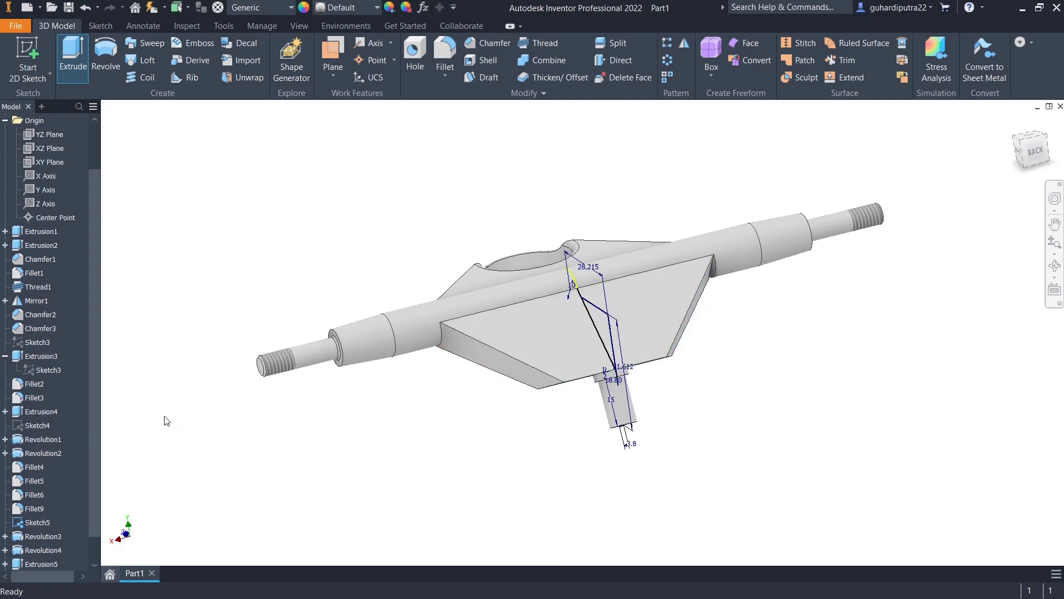
# Sketch on the cut end face with the axle's circular edge projected into it.
pyautogui.moveTo(430, 383)
pyautogui.keyDown('shift'); pyautogui.mouseDown(button='middle')
pyautogui.moveTo(451, 373)
pyautogui.moveTo(438, 374)
pyautogui.mouseUp(button='middle'); pyautogui.keyUp('shift')
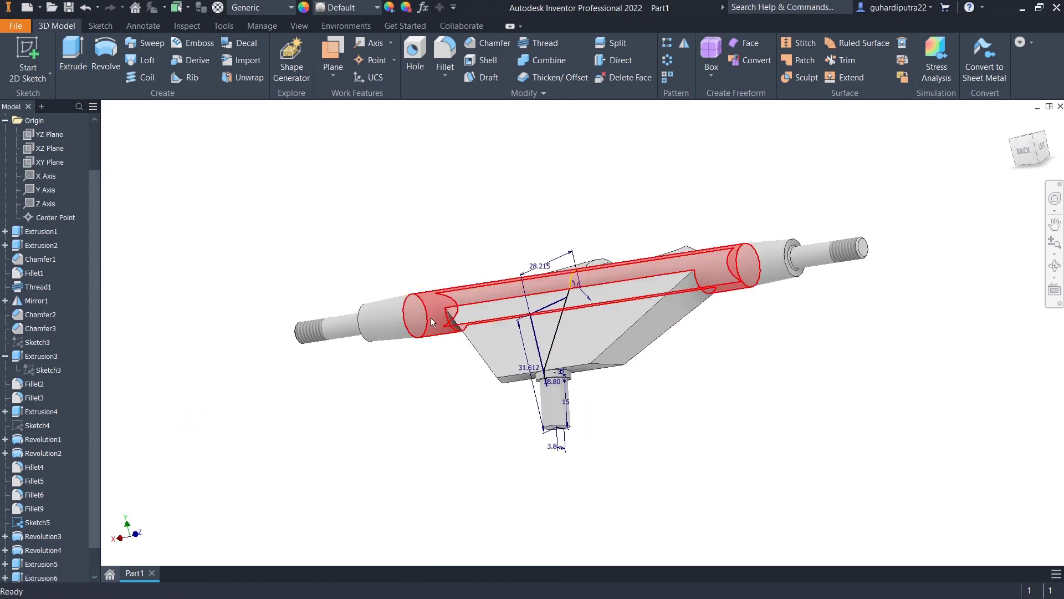
pyautogui.scroll(5, 454, 330)
pyautogui.click(456, 316)
pyautogui.click(525, 308)
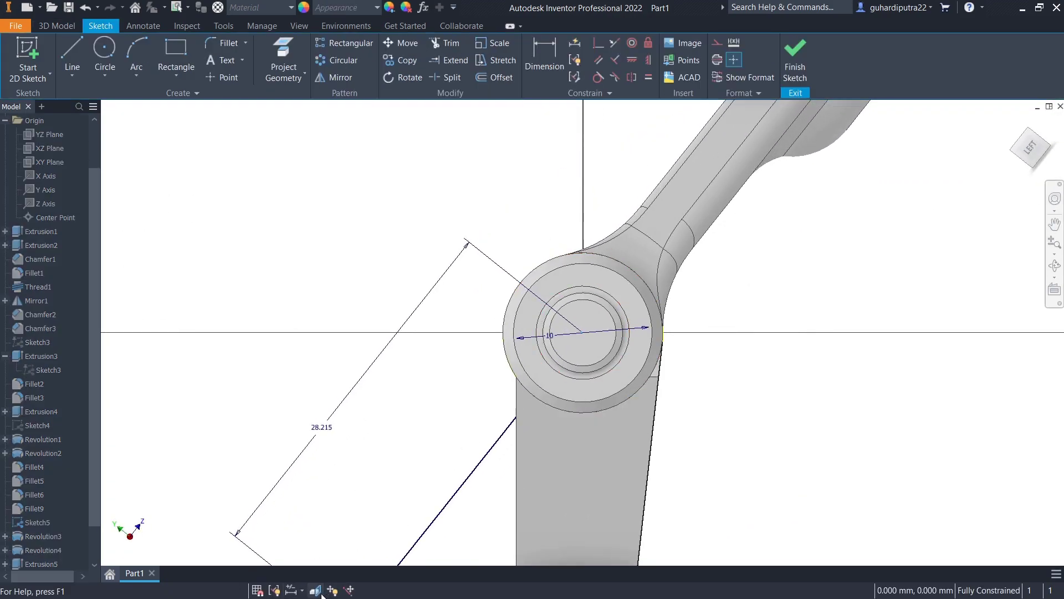
pyautogui.click(317, 591)
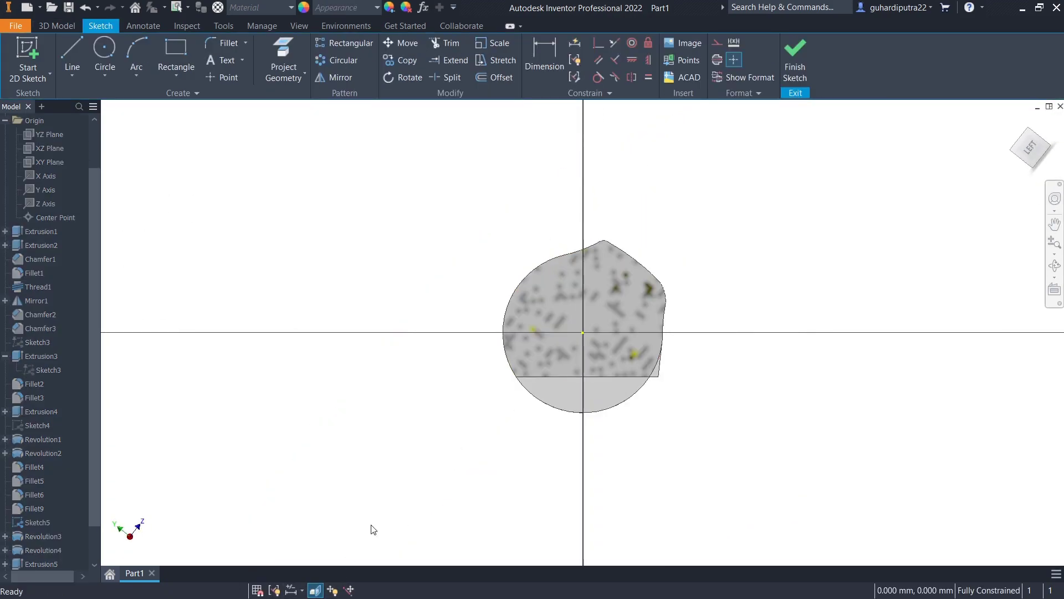
pyautogui.click(281, 57)
pyautogui.click(510, 312)
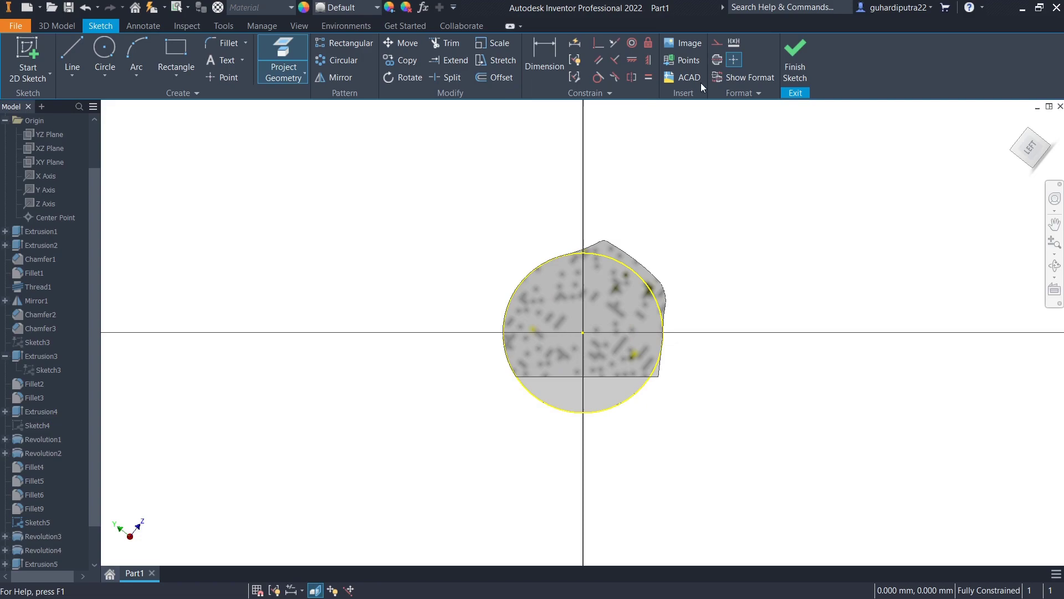
pyautogui.click(795, 62)
# Extrude the projected axle circle 80 mm back through the tapered body.
pyautogui.click(83, 61)
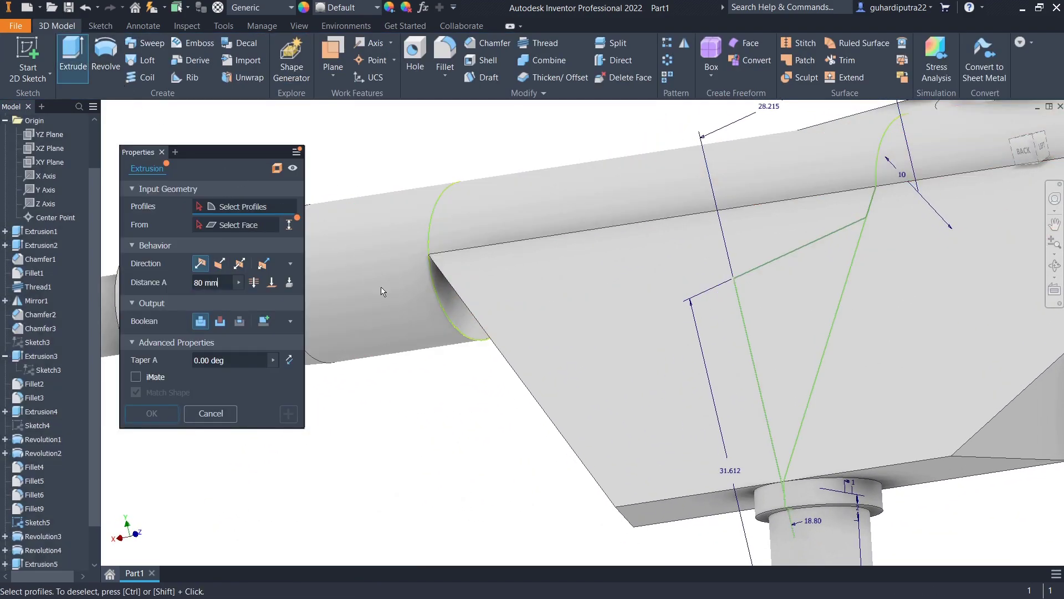
pyautogui.click(444, 298)
pyautogui.moveTo(431, 308)
pyautogui.keyDown('shift'); pyautogui.mouseDown(button='middle')
pyautogui.moveTo(569, 324)
pyautogui.moveTo(637, 311)
pyautogui.mouseUp(button='middle'); pyautogui.keyUp('shift')
pyautogui.scroll(-3, 637, 310)
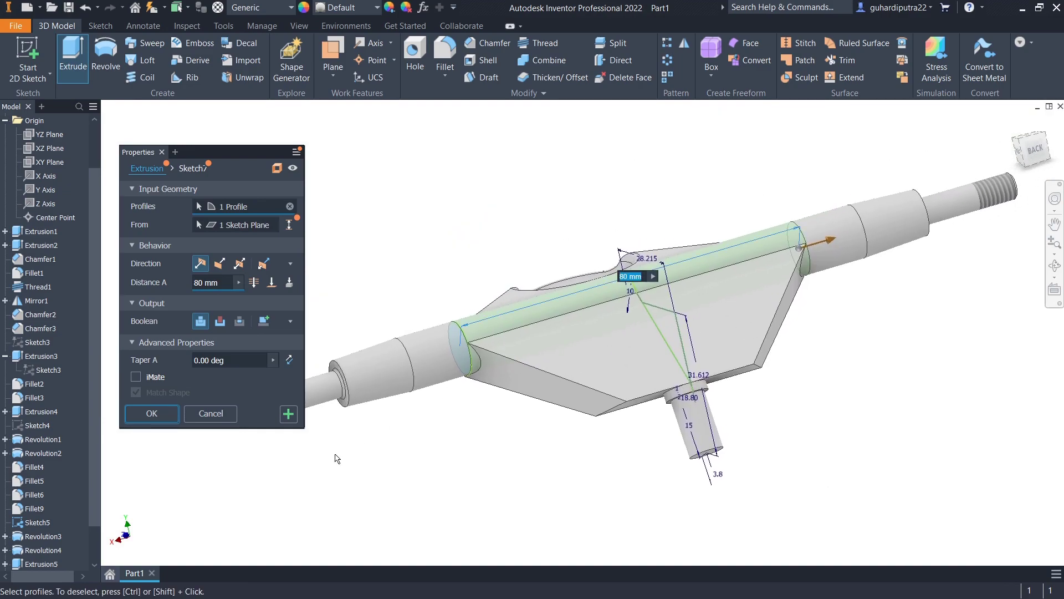
pyautogui.click(169, 416)
pyautogui.scroll(-3, 347, 424)
pyautogui.moveTo(347, 424)
pyautogui.keyDown('shift'); pyautogui.mouseDown(button='middle')
pyautogui.moveTo(482, 387)
pyautogui.moveTo(494, 364)
pyautogui.moveTo(500, 381)
pyautogui.mouseUp(button='middle'); pyautogui.keyUp('shift')
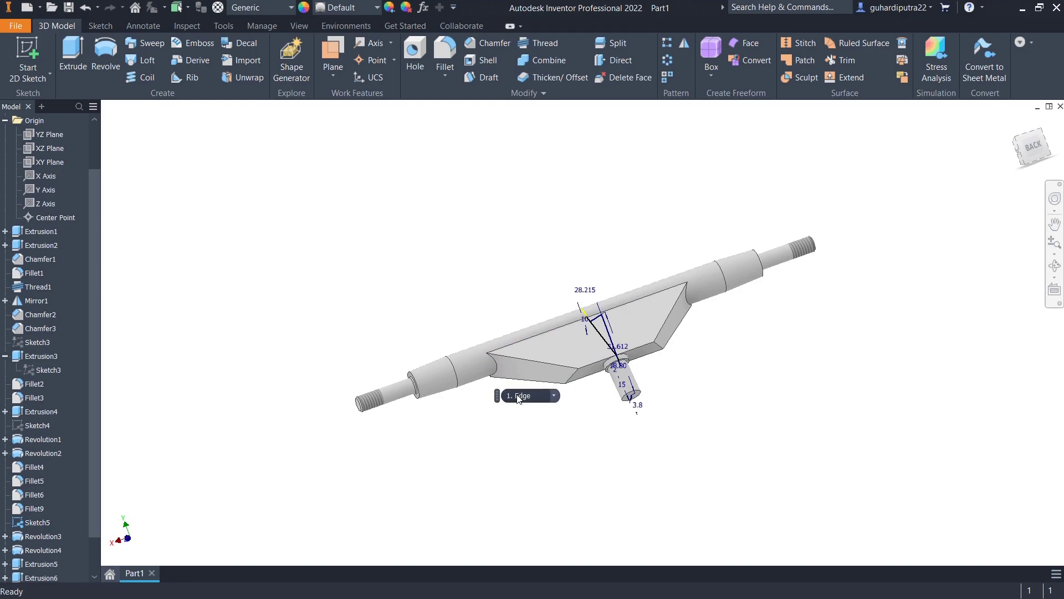
# Round the tapered body's lower edges with a 15 mm fillet.
pyautogui.click(450, 56)
pyautogui.write('5')
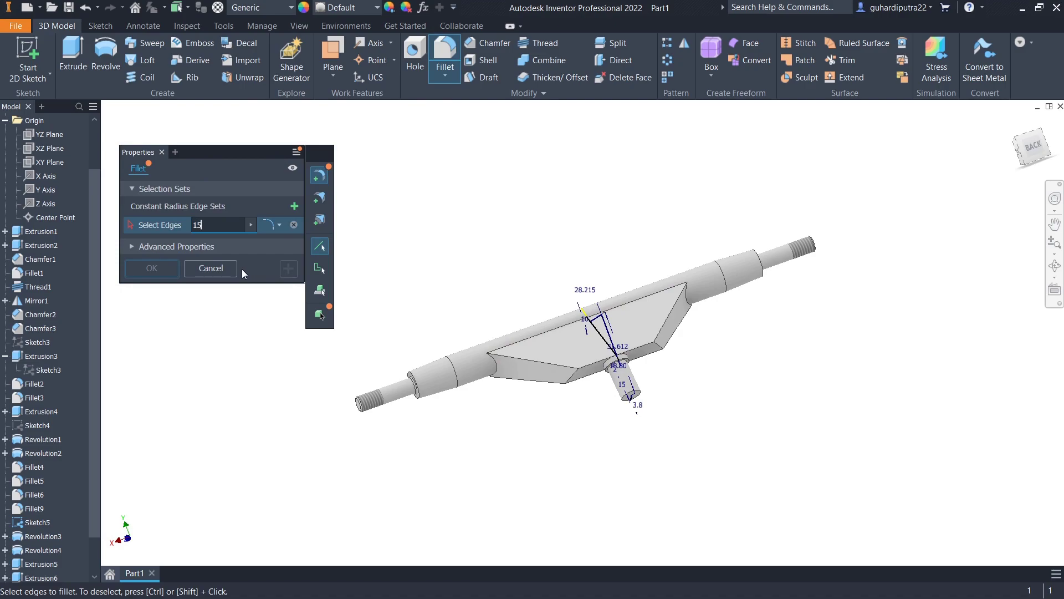
pyautogui.scroll(-3, 507, 388)
pyautogui.click(622, 380)
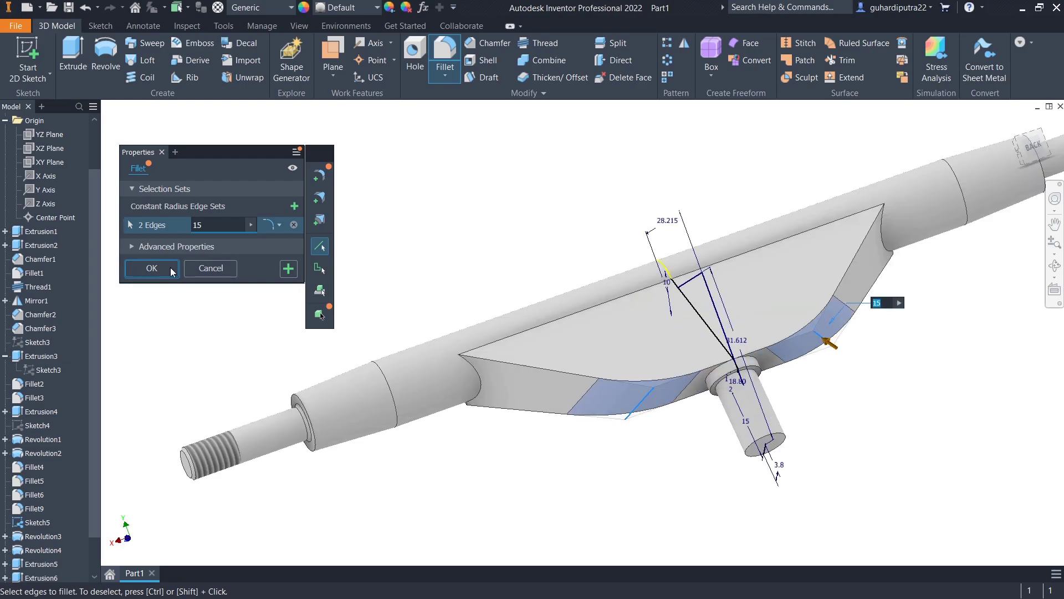
pyautogui.click(282, 268)
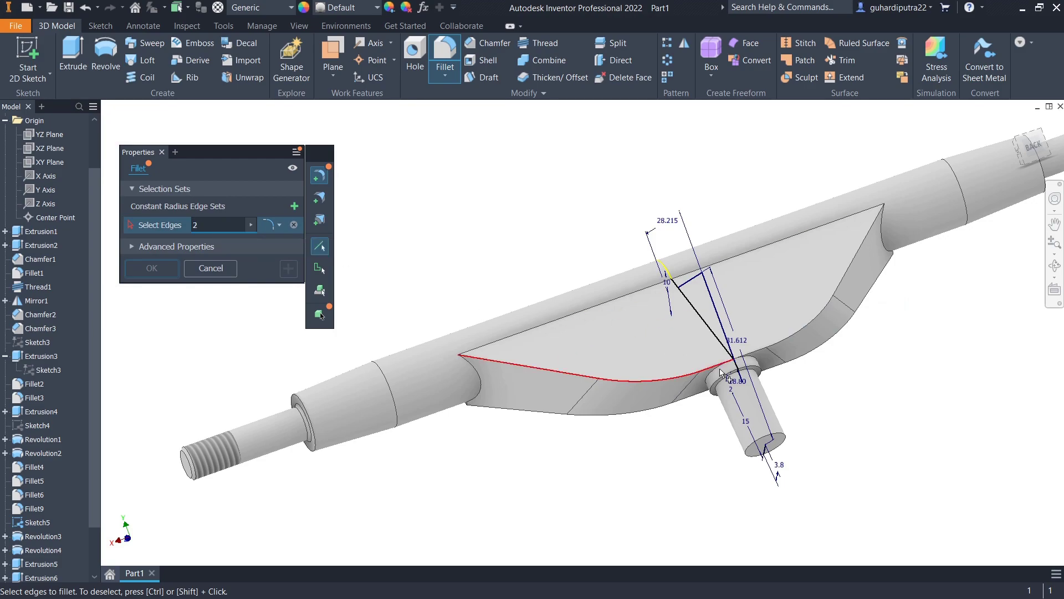
# Round the pivot stub's collar edges with 2 mm fillets.
pyautogui.scroll(5, 725, 382)
pyautogui.click(721, 353)
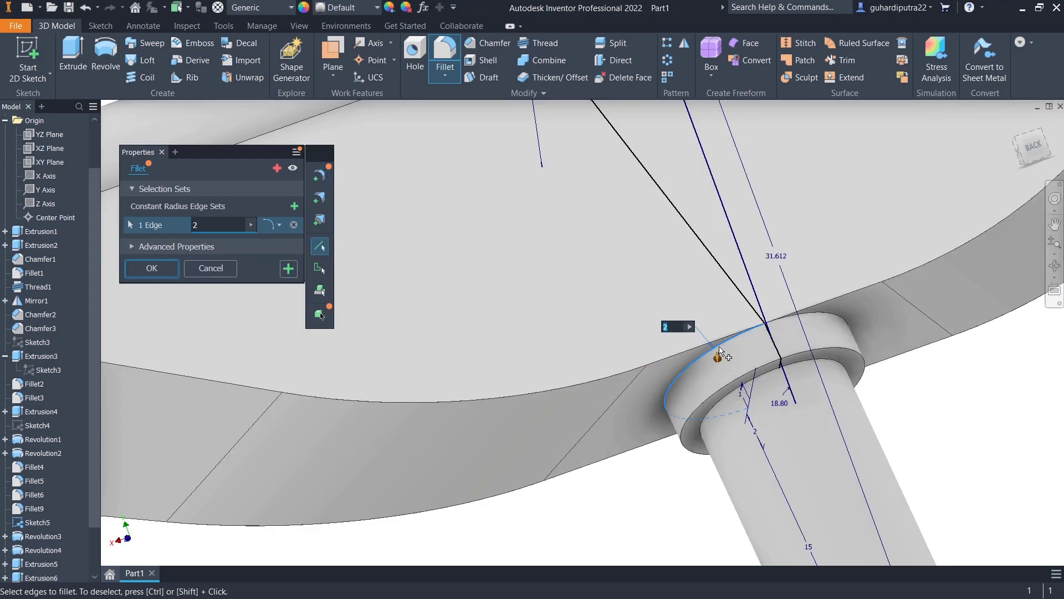
pyautogui.click(810, 322)
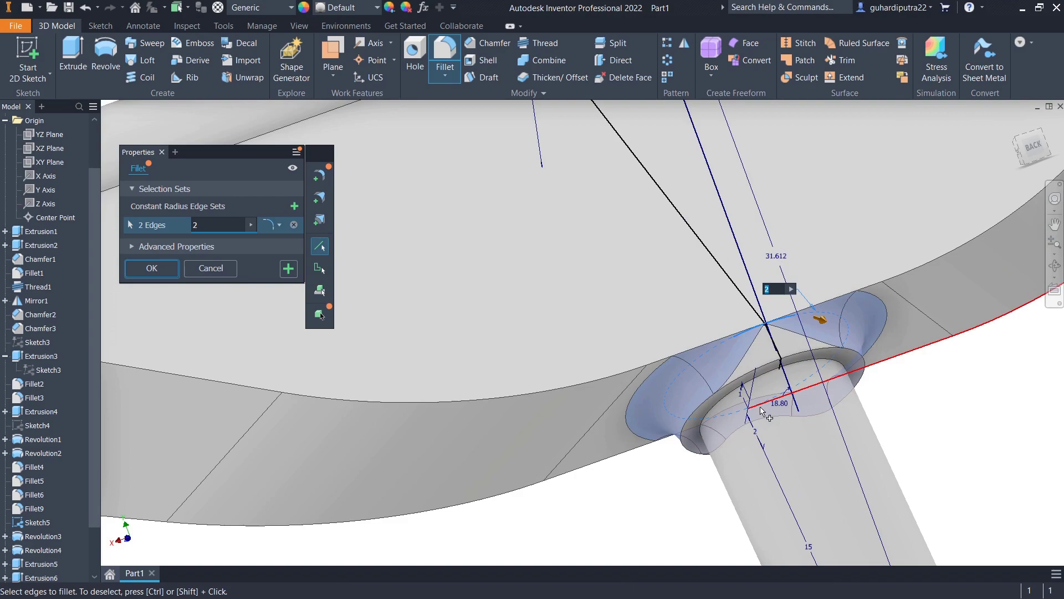
pyautogui.keyDown('ctrl'); pyautogui.click(680, 382); pyautogui.keyUp('ctrl')
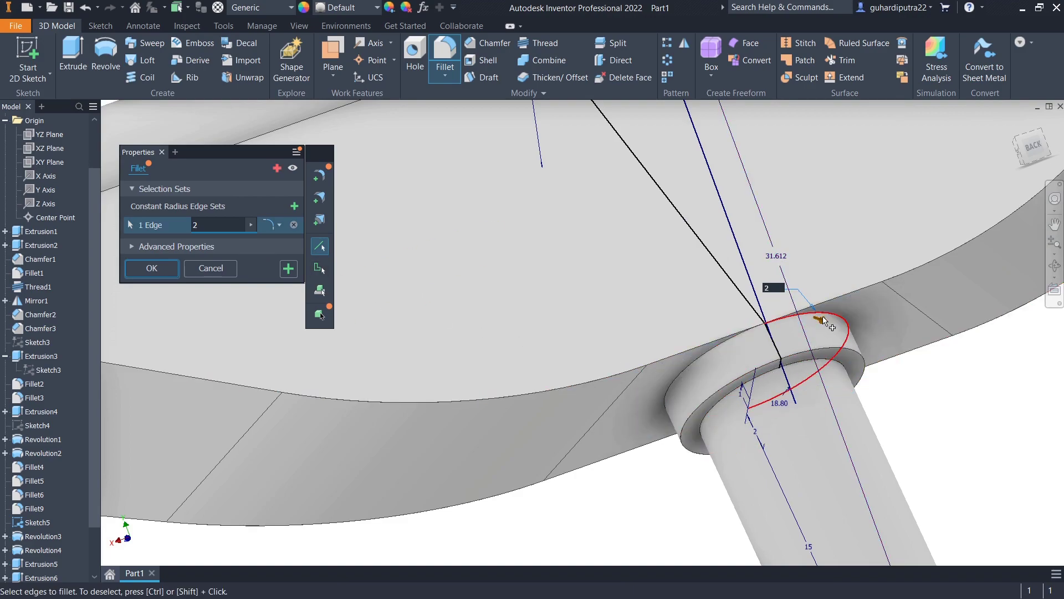
pyautogui.keyDown('ctrl'); pyautogui.click(824, 322); pyautogui.keyUp('ctrl')
pyautogui.click(704, 403)
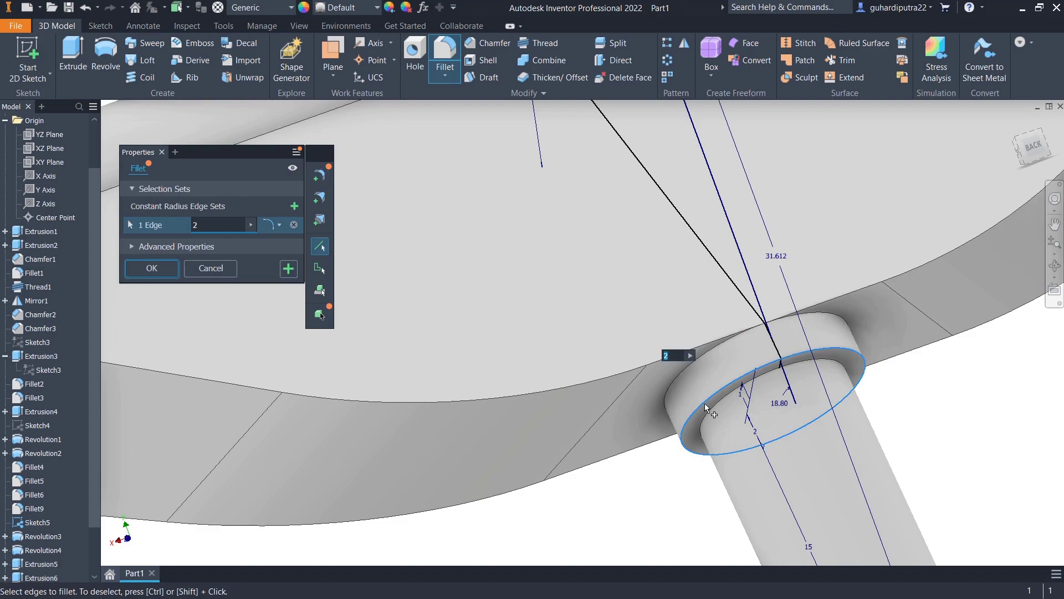
pyautogui.click(288, 269)
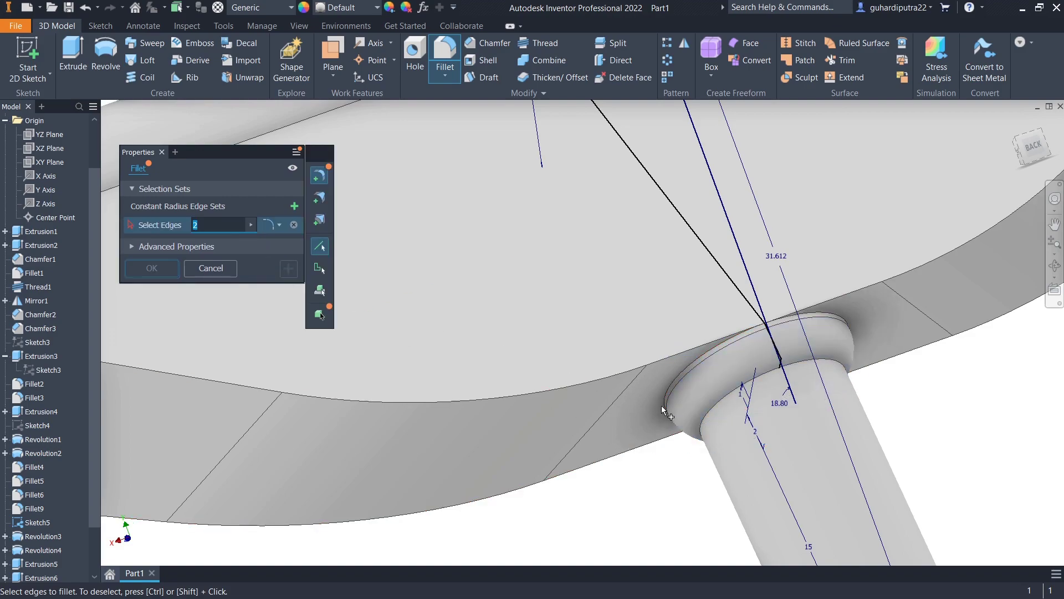
pyautogui.click(709, 415)
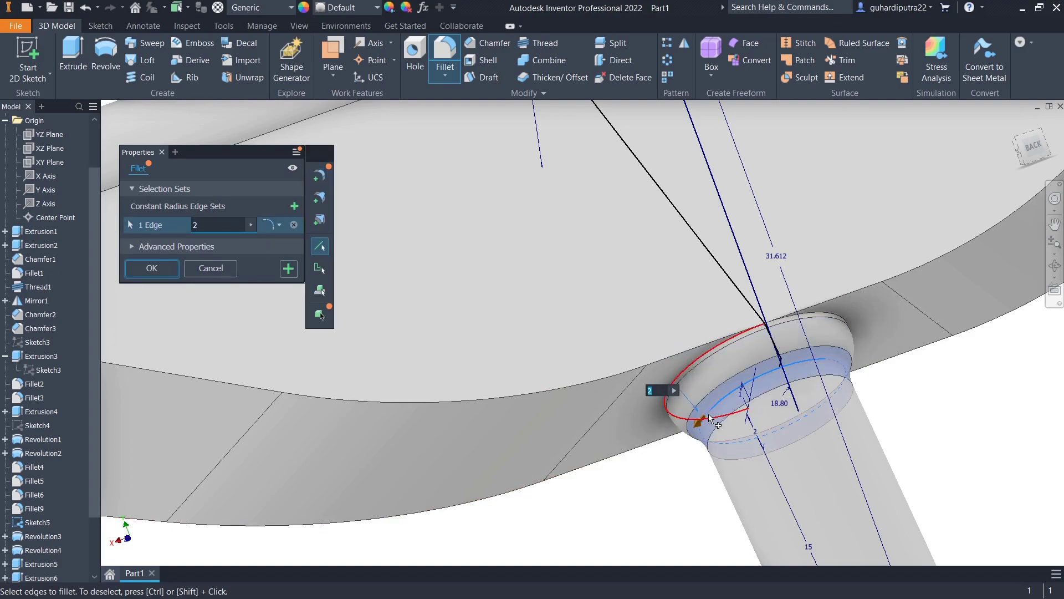
pyautogui.click(157, 271)
pyautogui.moveTo(640, 407)
pyautogui.keyDown('shift'); pyautogui.mouseDown(button='middle')
pyautogui.moveTo(691, 393)
pyautogui.moveTo(678, 418)
pyautogui.mouseUp(button='middle'); pyautogui.keyUp('shift')
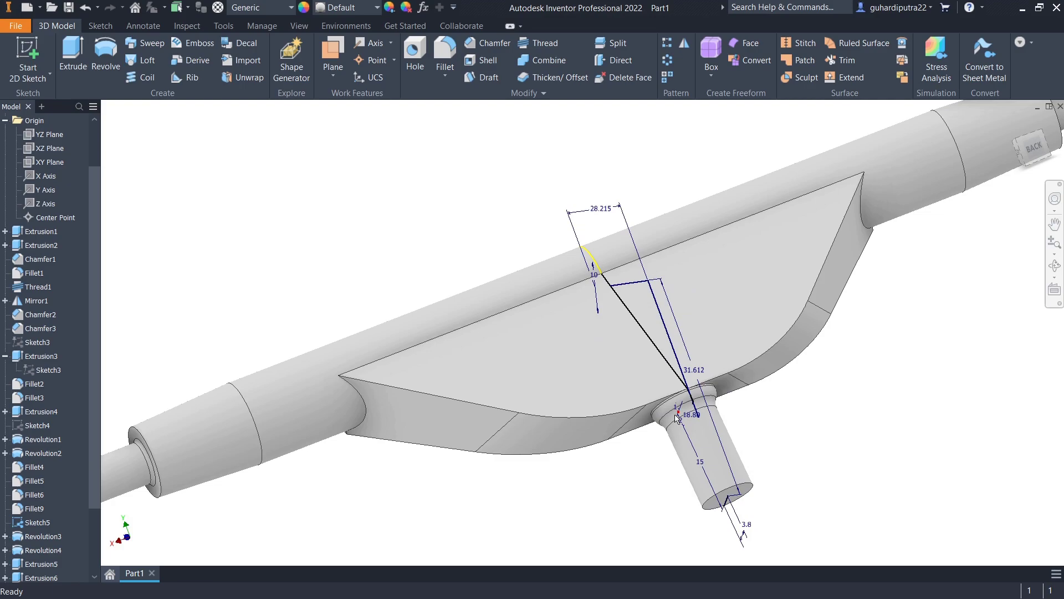
# Fillet the long edge under the tapered body with a 20 mm radius.
pyautogui.click(450, 58)
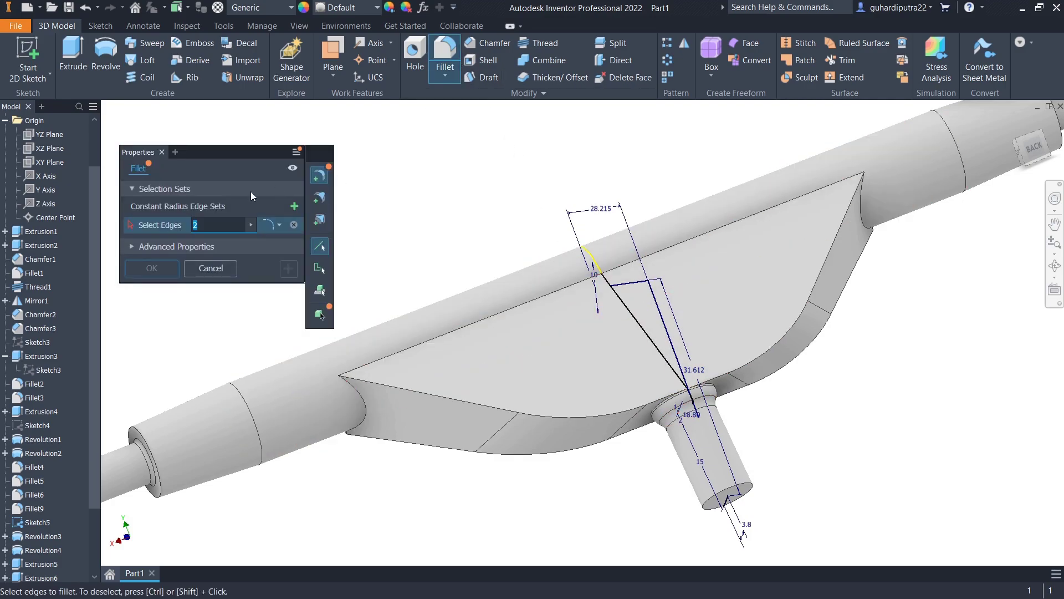
pyautogui.write('2')
pyautogui.click(379, 364)
pyautogui.keyDown('shift'); pyautogui.moveTo(380, 363); pyautogui.dragTo(390, 417, button='middle'); pyautogui.keyUp('shift')
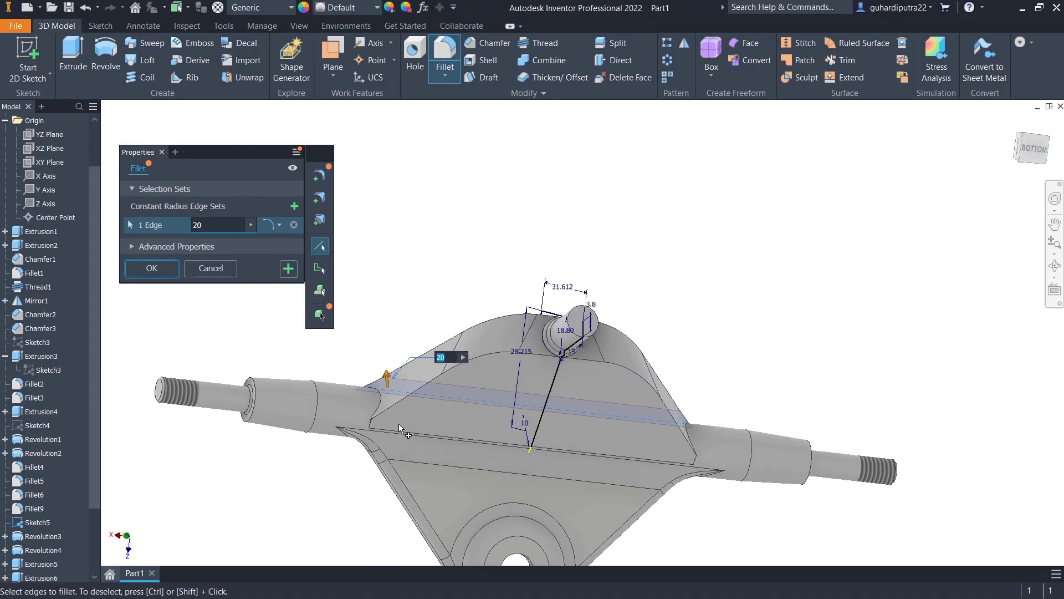
pyautogui.scroll(2, 398, 427)
pyautogui.scroll(3, 398, 428)
pyautogui.scroll(-5, 394, 428)
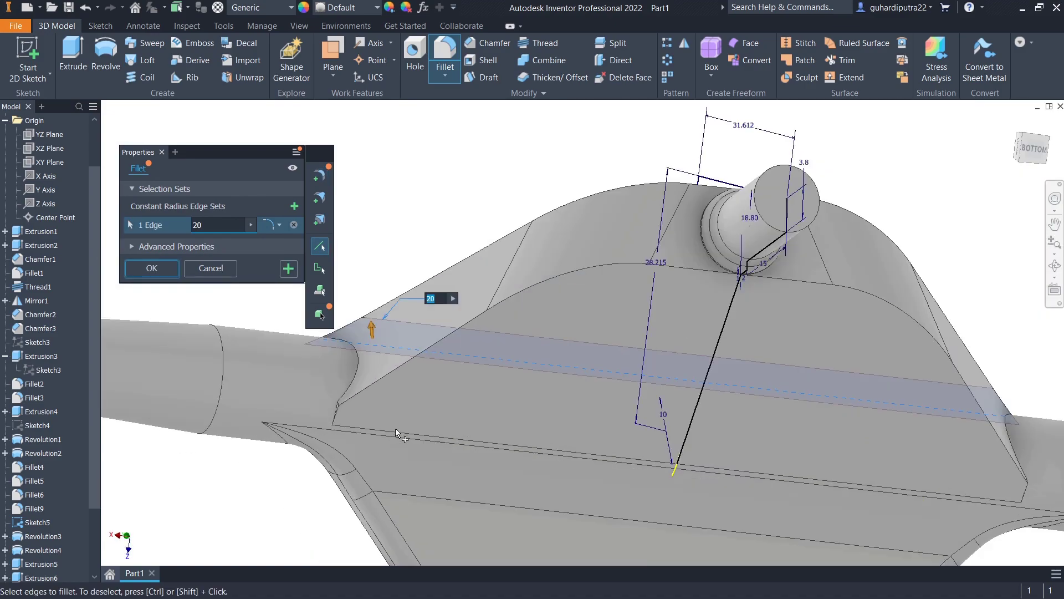
pyautogui.click(171, 271)
pyautogui.moveTo(510, 393)
pyautogui.keyDown('shift'); pyautogui.mouseDown(button='middle')
pyautogui.moveTo(534, 475)
pyautogui.moveTo(553, 490)
pyautogui.moveTo(597, 410)
pyautogui.moveTo(566, 460)
pyautogui.mouseUp(button='middle'); pyautogui.keyUp('shift')
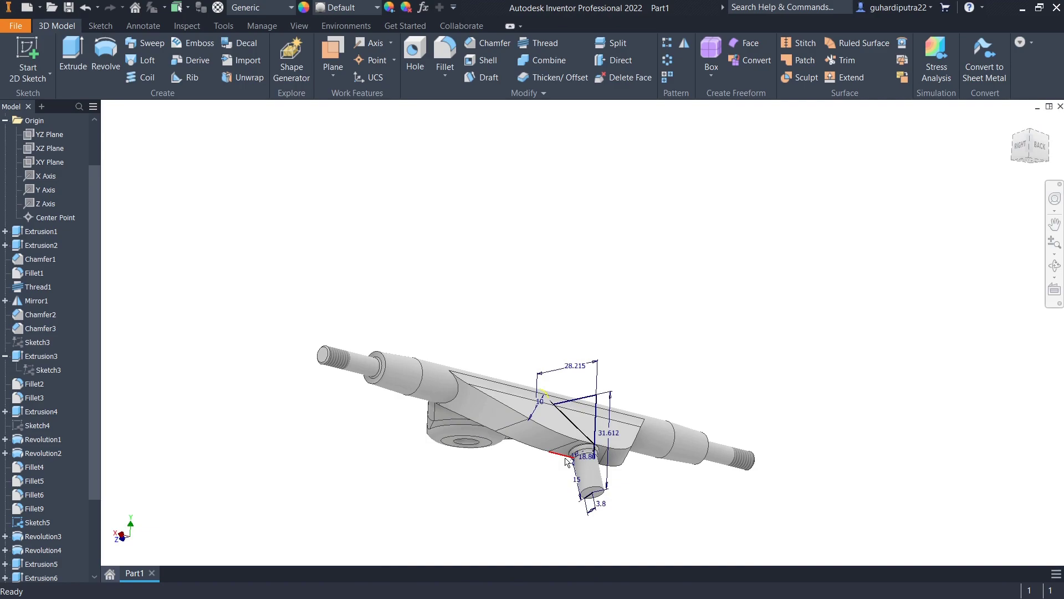
pyautogui.keyDown('shift'); pyautogui.moveTo(567, 461); pyautogui.dragTo(451, 447, button='middle'); pyautogui.keyUp('shift')
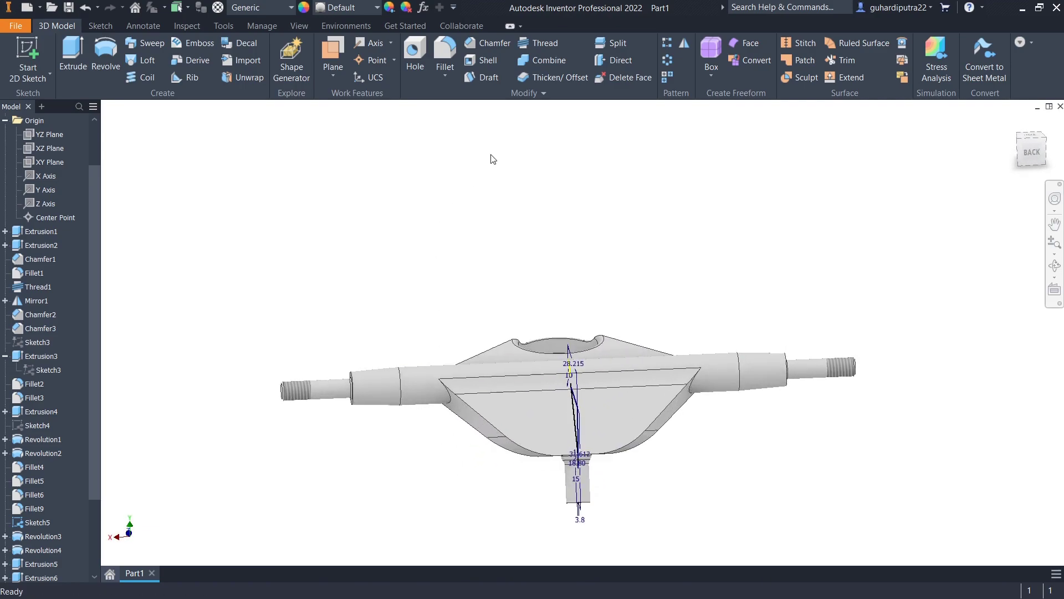
# Fillet both slanted body ends into the axle at 5 mm after the 10 mm attempt fails.
pyautogui.click(446, 55)
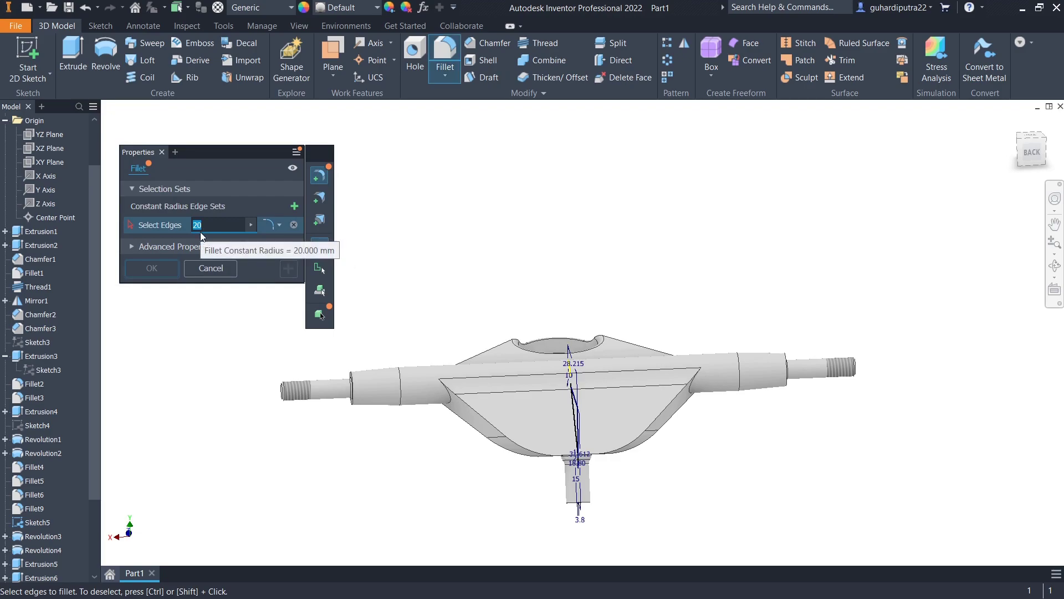
pyautogui.write('10')
pyautogui.scroll(5, 410, 372)
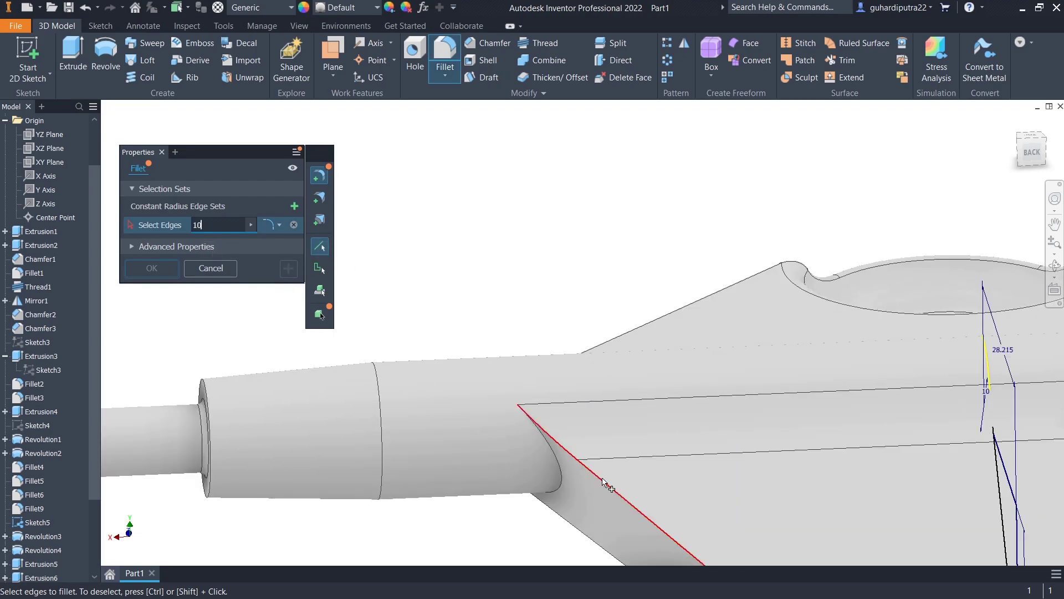
pyautogui.click(560, 476)
pyautogui.scroll(-5, 559, 476)
pyautogui.scroll(2, 800, 398)
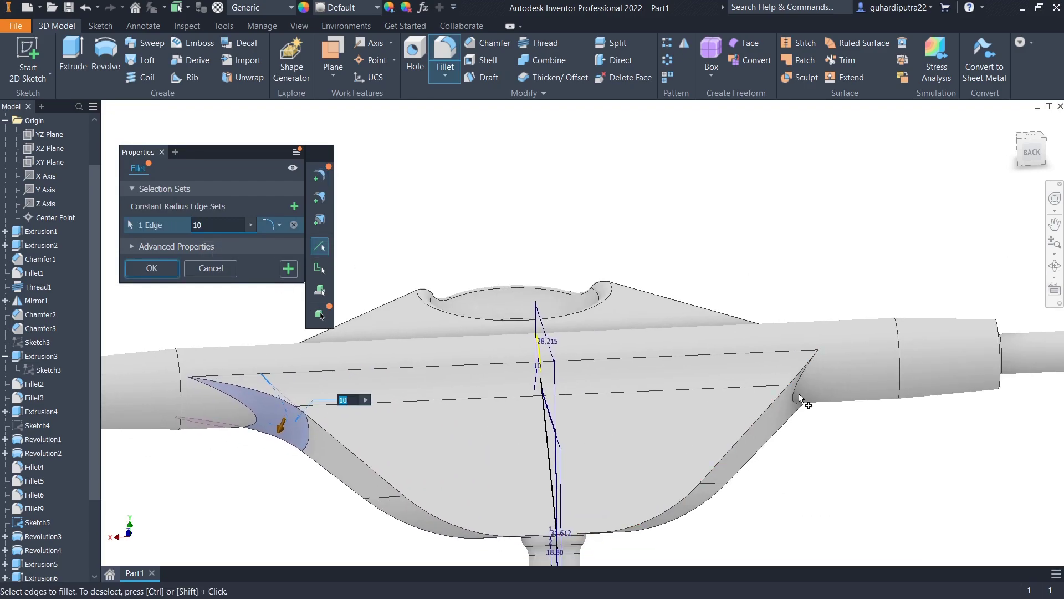
pyautogui.click(799, 401)
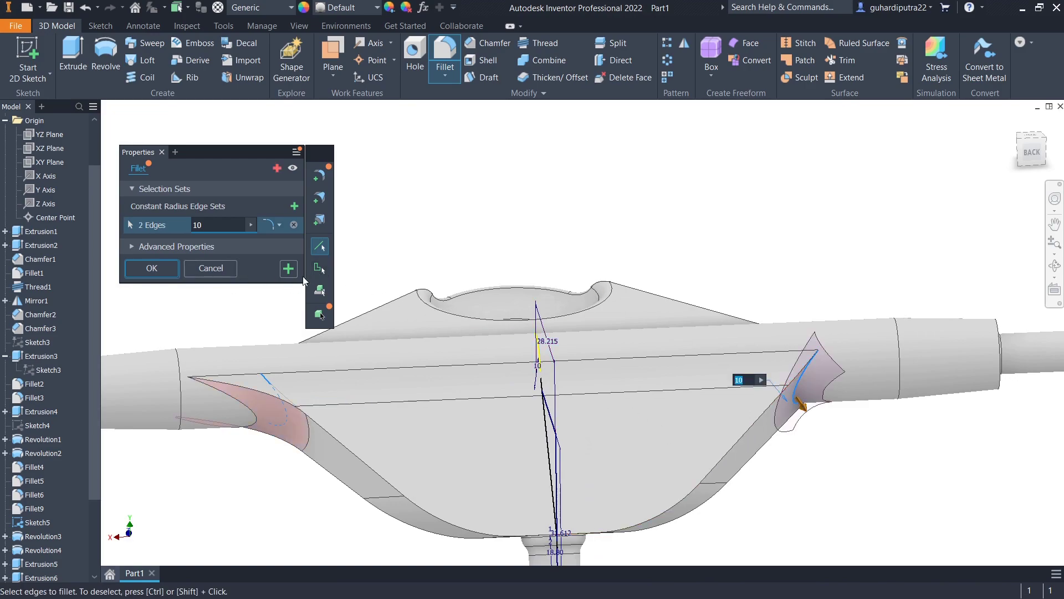
pyautogui.click(289, 270)
pyautogui.click(210, 142)
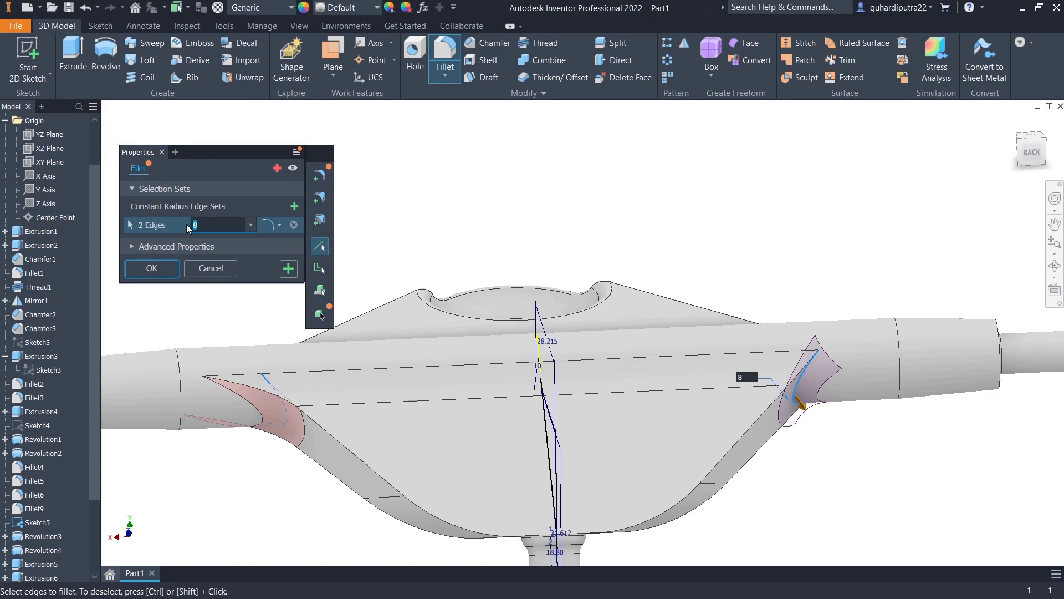
pyautogui.write('5')
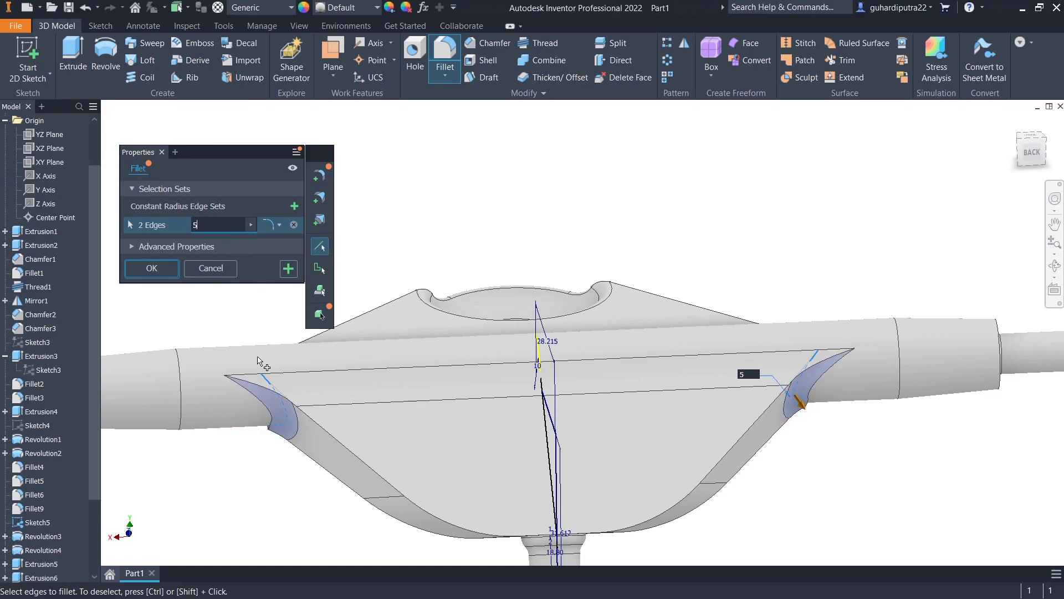
pyautogui.click(297, 276)
pyautogui.moveTo(351, 381)
pyautogui.keyDown('shift'); pyautogui.mouseDown(button='middle')
pyautogui.moveTo(509, 427)
pyautogui.moveTo(510, 457)
pyautogui.mouseUp(button='middle'); pyautogui.keyUp('shift')
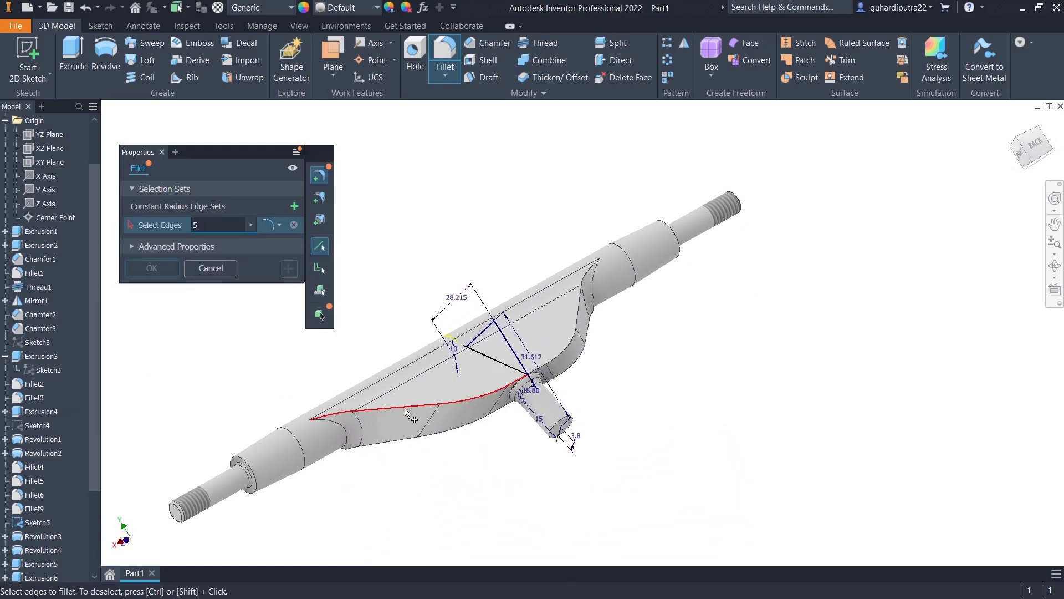
# Fillet the upper, lower and underside edge chains of the body (18 edges) at radius 1.
pyautogui.write('3')
pyautogui.click(360, 403)
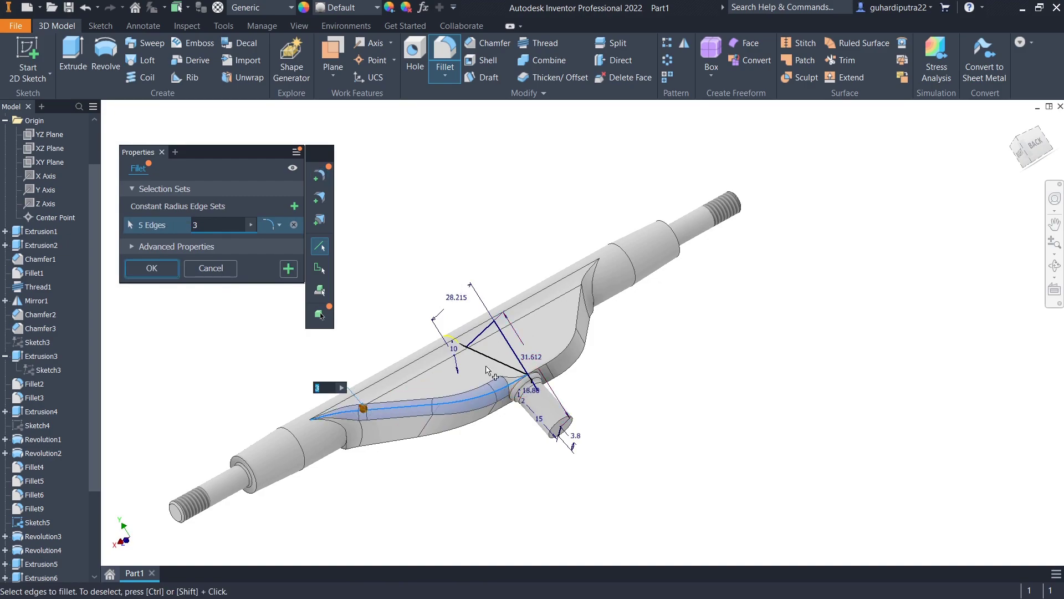
pyautogui.scroll(3, 561, 353)
pyautogui.click(554, 358)
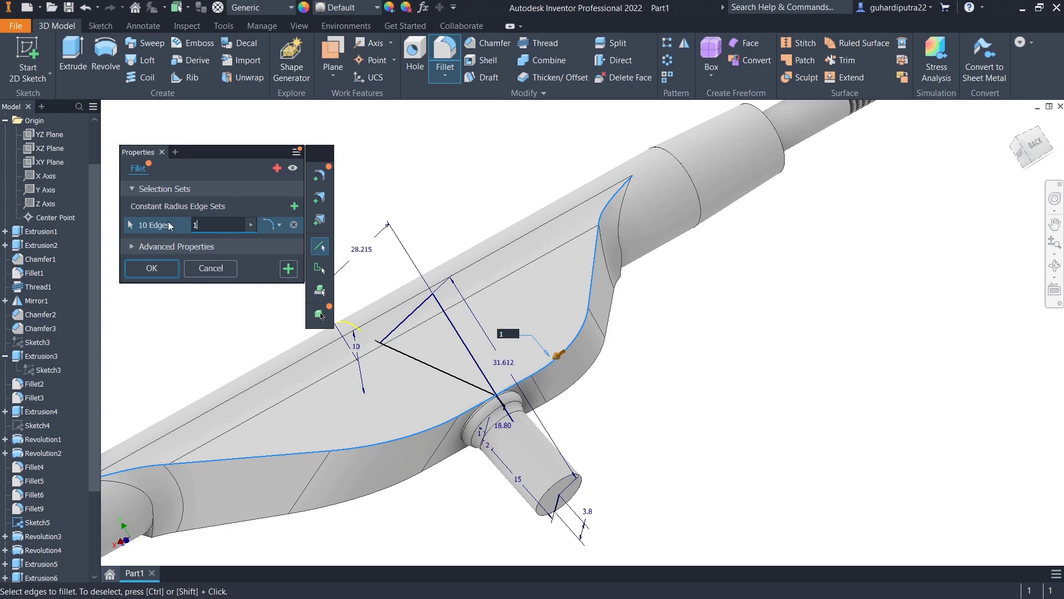
pyautogui.write('1')
pyautogui.keyDown('shift'); pyautogui.moveTo(421, 250); pyautogui.dragTo(418, 355, button='middle'); pyautogui.keyUp('shift')
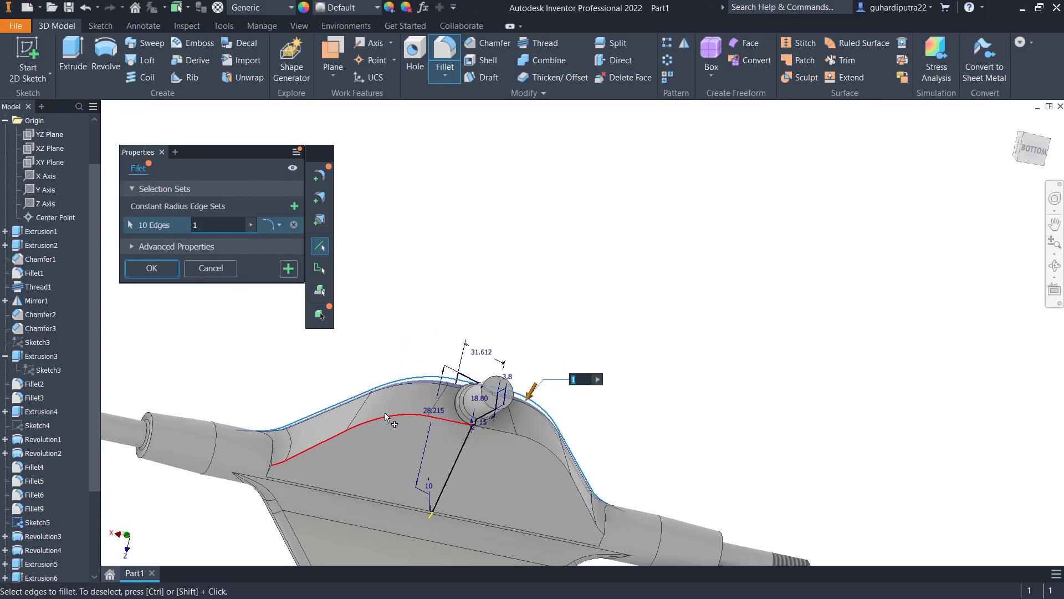
pyautogui.click(382, 415)
pyautogui.click(504, 434)
pyautogui.moveTo(504, 434)
pyautogui.keyDown('shift'); pyautogui.mouseDown(button='middle')
pyautogui.moveTo(666, 479)
pyautogui.moveTo(658, 490)
pyautogui.moveTo(648, 451)
pyautogui.moveTo(663, 451)
pyautogui.moveTo(634, 487)
pyautogui.mouseUp(button='middle'); pyautogui.keyUp('shift')
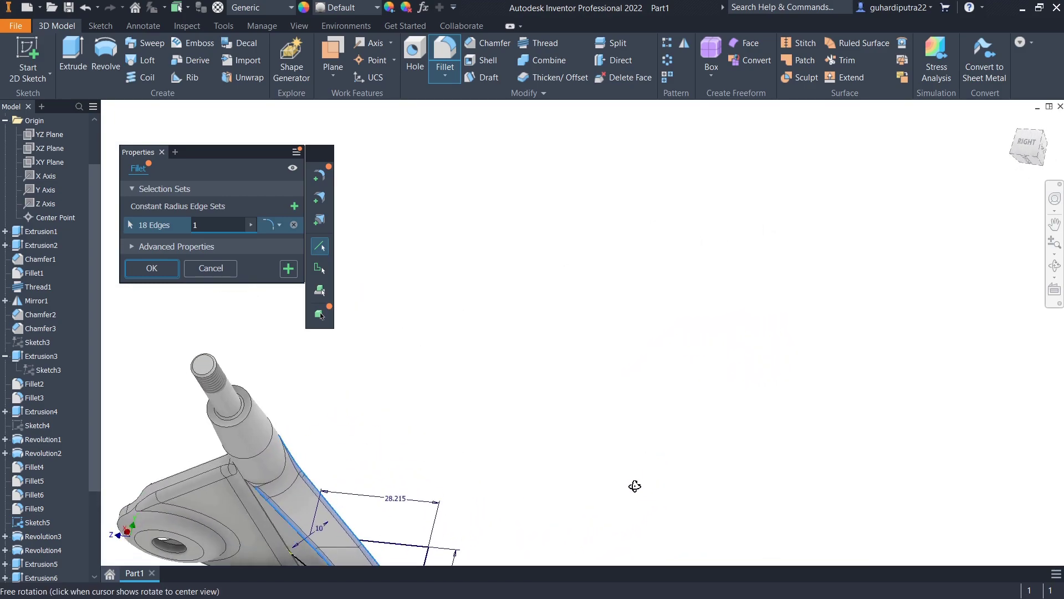
pyautogui.click(165, 274)
pyautogui.moveTo(355, 361)
pyautogui.keyDown('shift'); pyautogui.mouseDown(button='middle')
pyautogui.moveTo(373, 394)
pyautogui.moveTo(428, 402)
pyautogui.mouseUp(button='middle'); pyautogui.keyUp('shift')
pyautogui.scroll(4, 428, 401)
pyautogui.scroll(3, 366, 429)
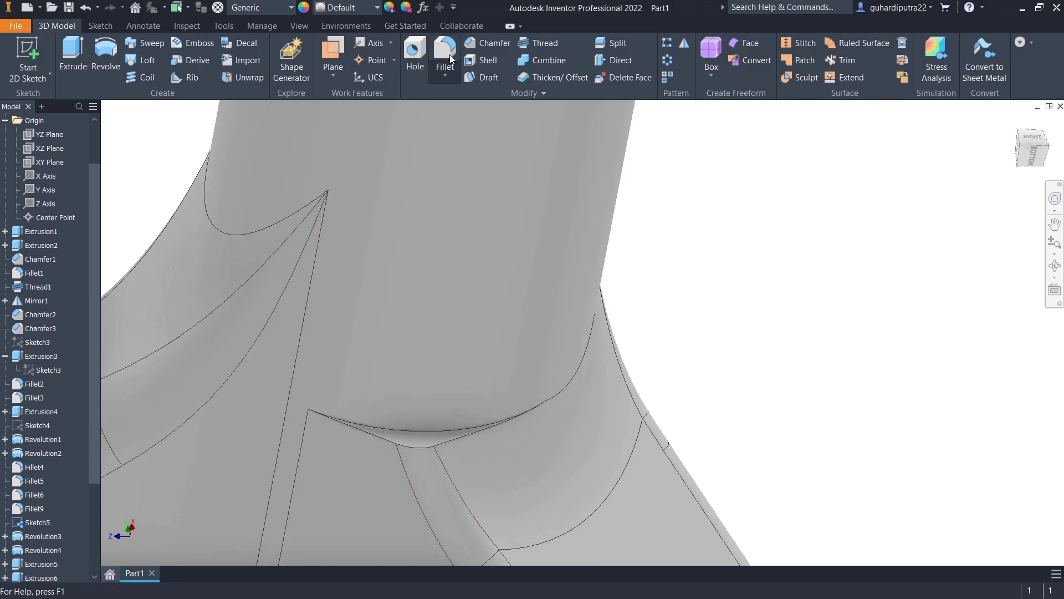
# Fillet the two curved junction edges at the plate's slanted ends with radius 1.
pyautogui.click(447, 55)
pyautogui.click(407, 427)
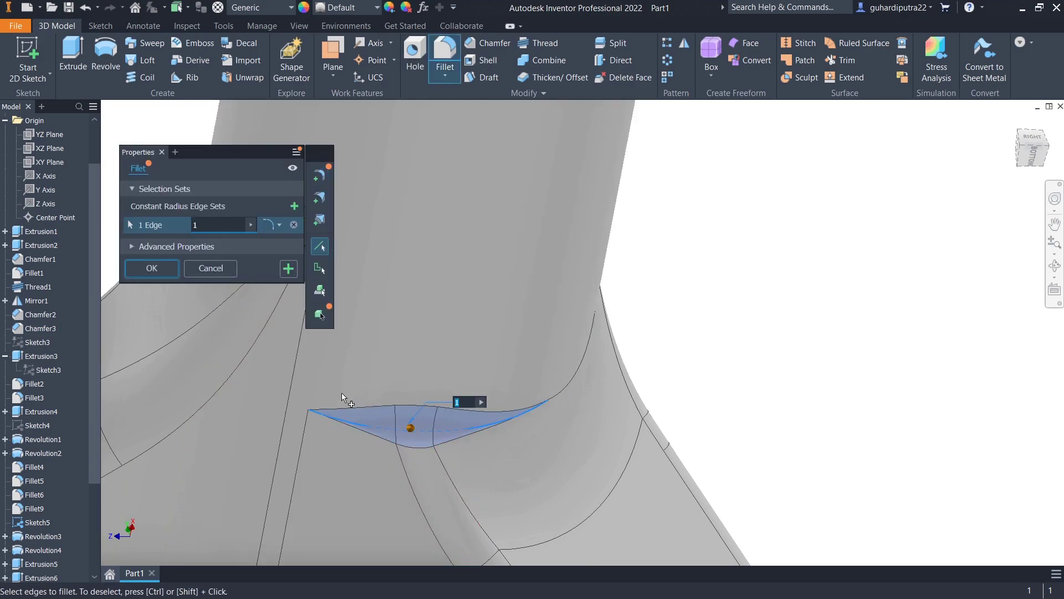
pyautogui.scroll(-5, 391, 366)
pyautogui.keyDown('shift'); pyautogui.moveTo(392, 366); pyautogui.dragTo(323, 411, button='middle'); pyautogui.keyUp('shift')
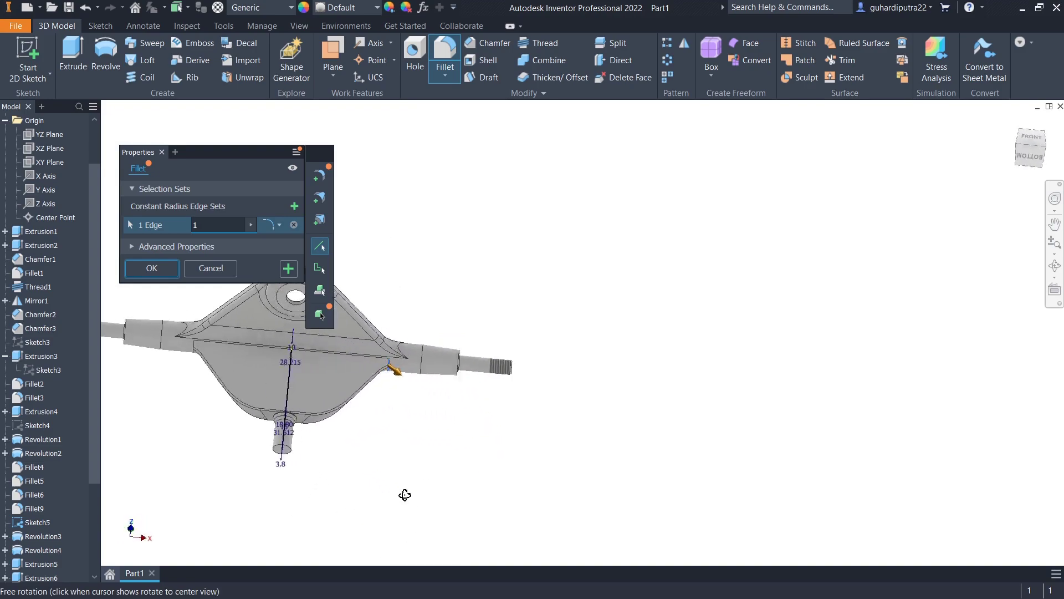
pyautogui.scroll(5, 323, 410)
pyautogui.scroll(2, 300, 391)
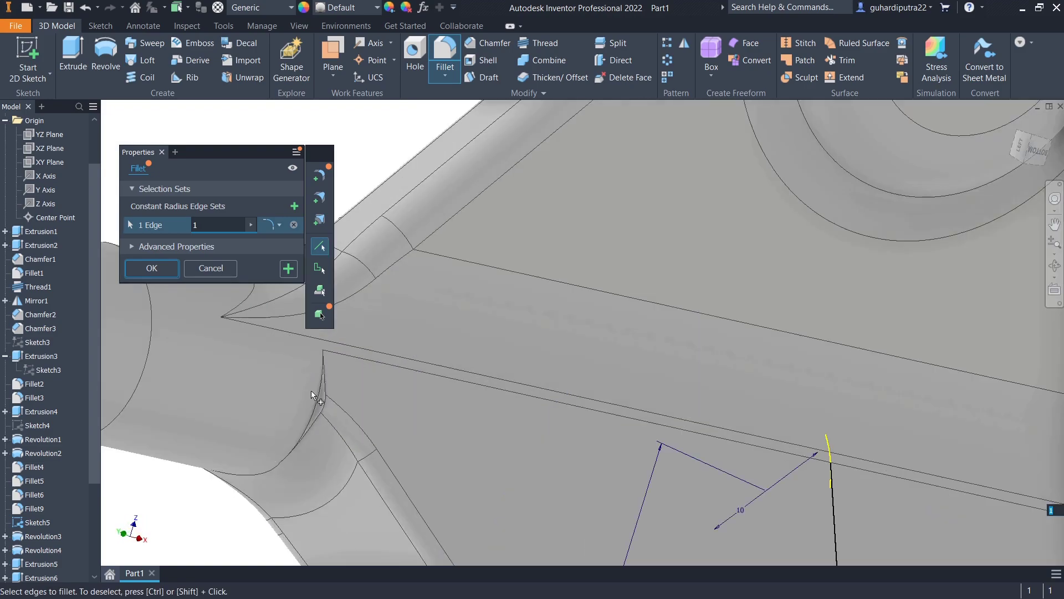
pyautogui.click(325, 391)
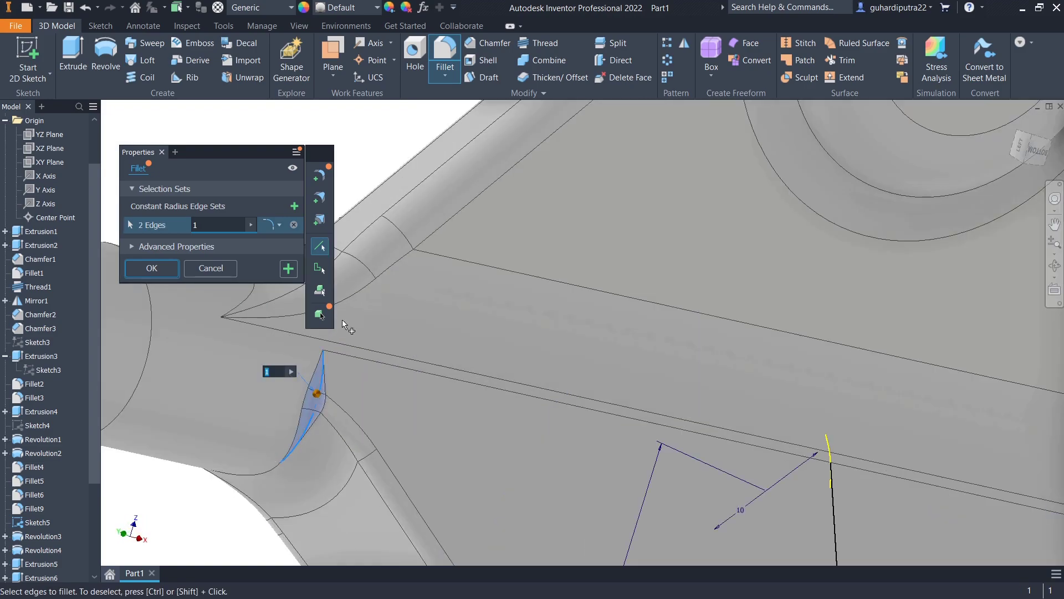
pyautogui.click(152, 270)
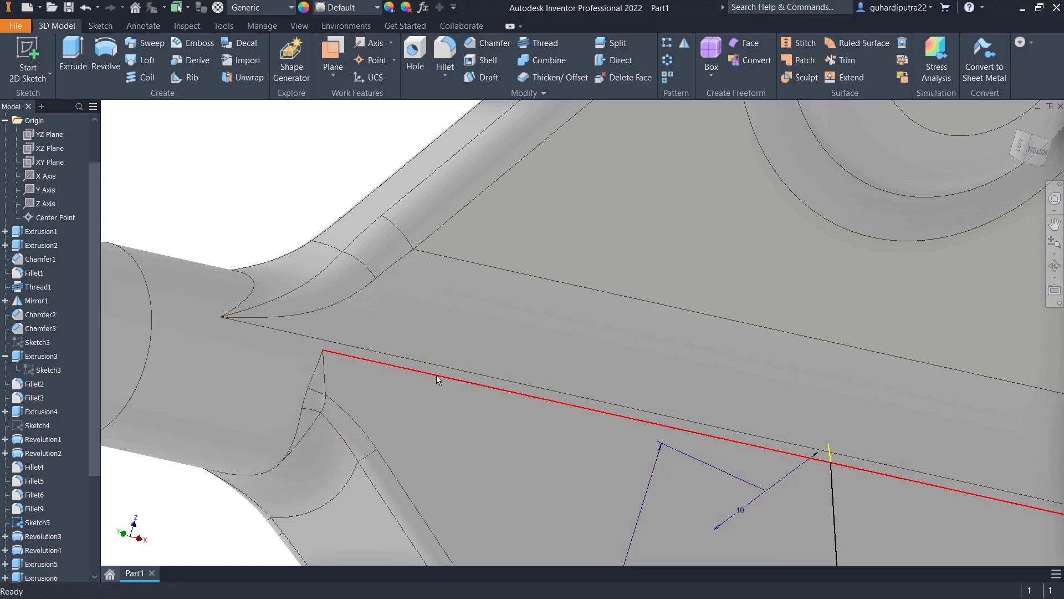
pyautogui.scroll(-7, 438, 380)
pyautogui.moveTo(440, 384)
pyautogui.keyDown('shift'); pyautogui.mouseDown(button='middle')
pyautogui.moveTo(560, 437)
pyautogui.moveTo(708, 451)
pyautogui.moveTo(510, 543)
pyautogui.mouseUp(button='middle'); pyautogui.keyUp('shift')
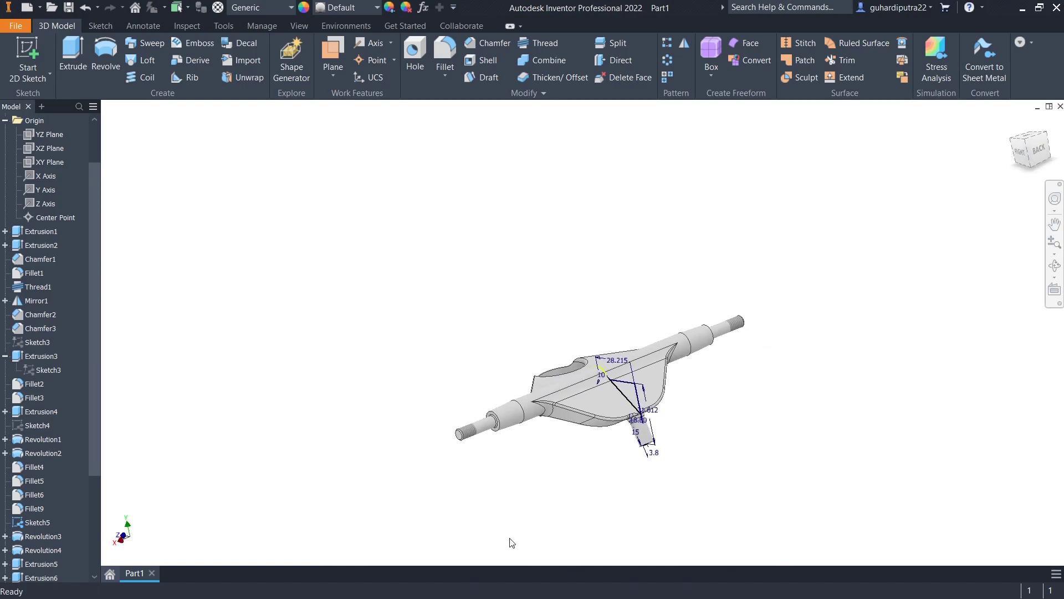
# Hide Sketch5 so its dimensions disappear from the model.
pyautogui.rightClick(47, 524)
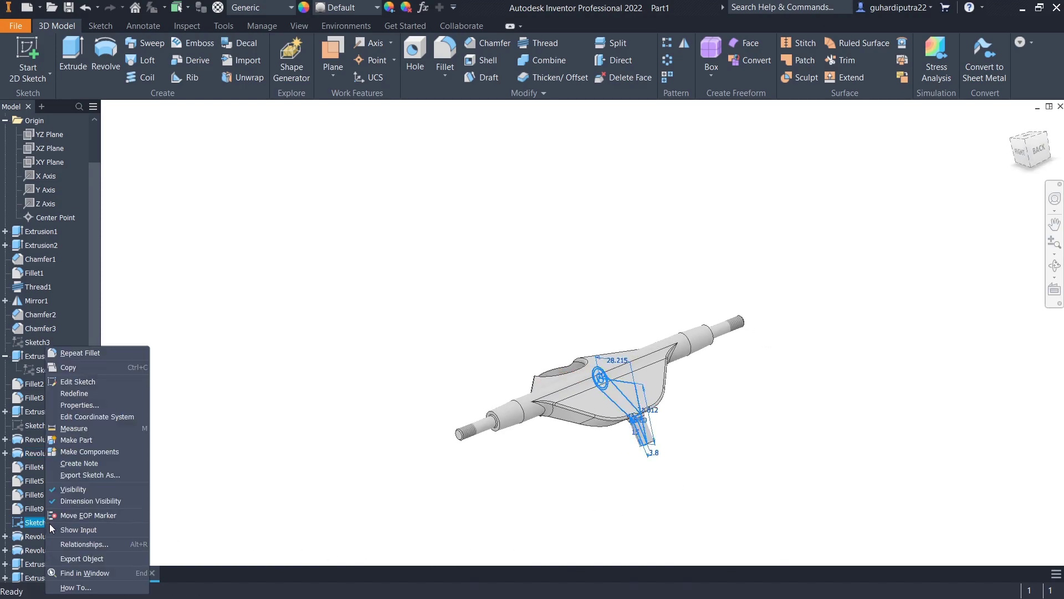
pyautogui.click(66, 490)
pyautogui.moveTo(576, 333); pyautogui.dragTo(530, 297, button='middle')
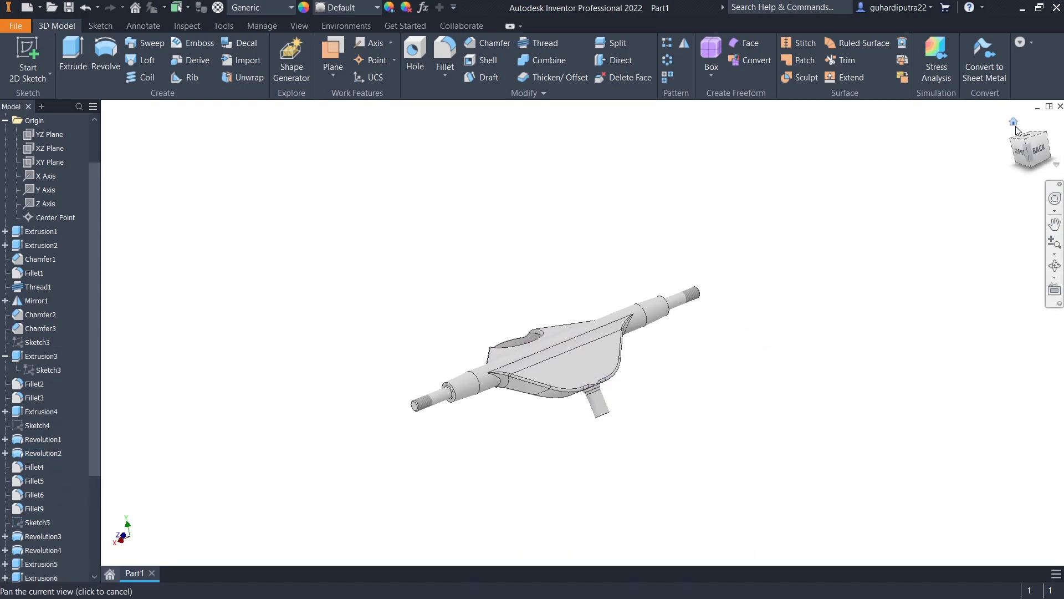
# Inspect the hanger from Home, Right, Back and bottom-isometric views, zooming and orbiting.
pyautogui.click(1014, 122)
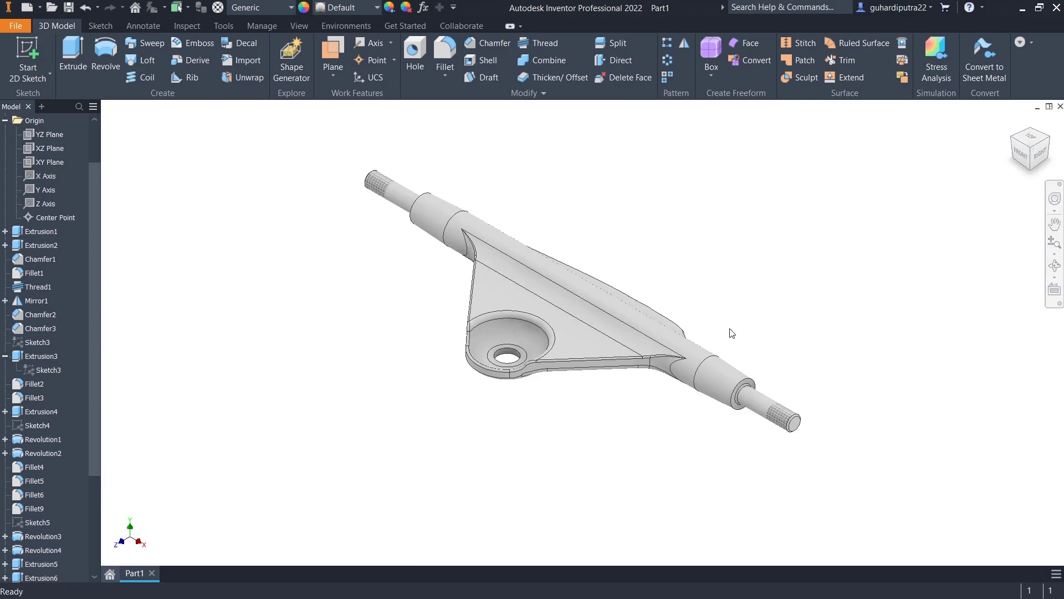
pyautogui.click(1040, 152)
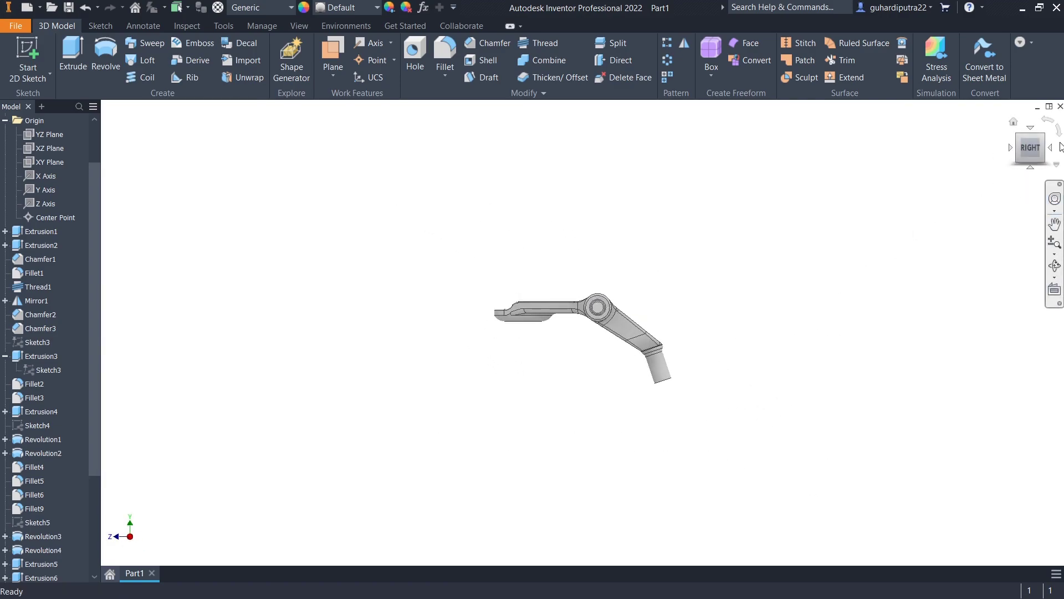
pyautogui.click(1046, 152)
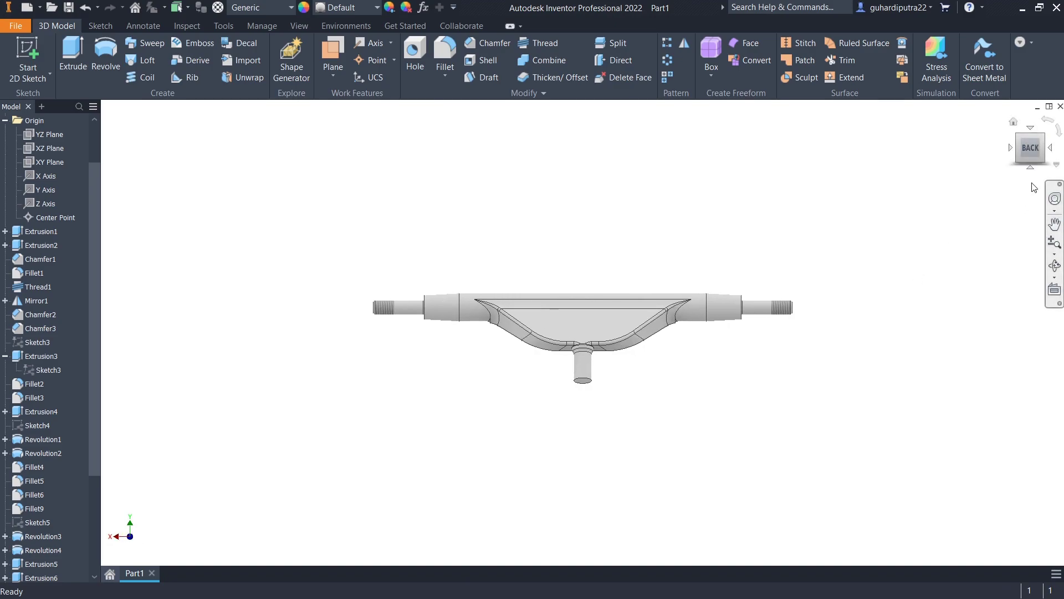
pyautogui.click(1044, 161)
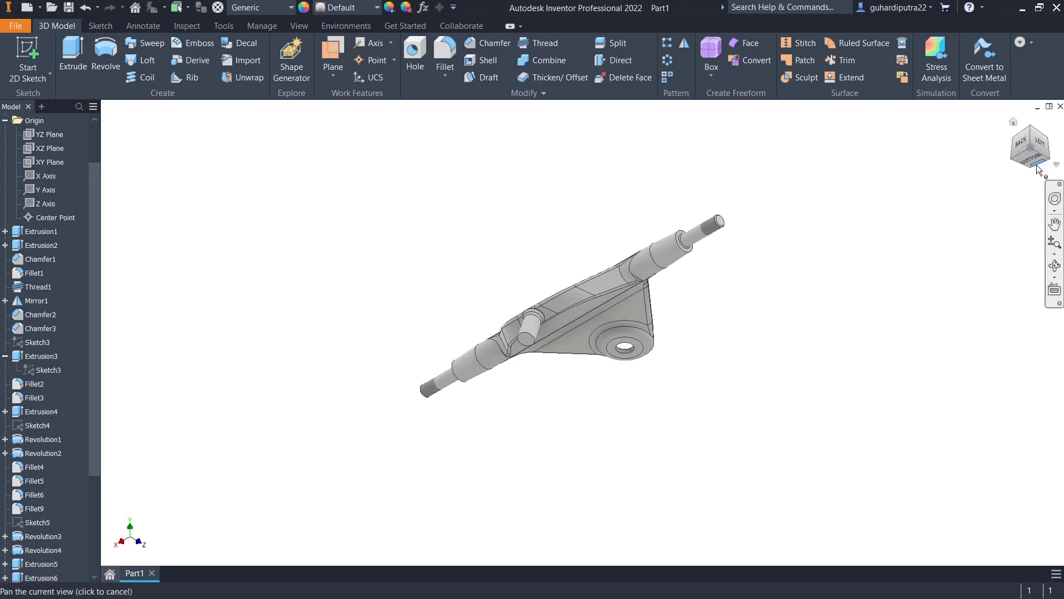
pyautogui.click(1055, 242)
pyautogui.moveTo(770, 242); pyautogui.dragTo(760, 292)
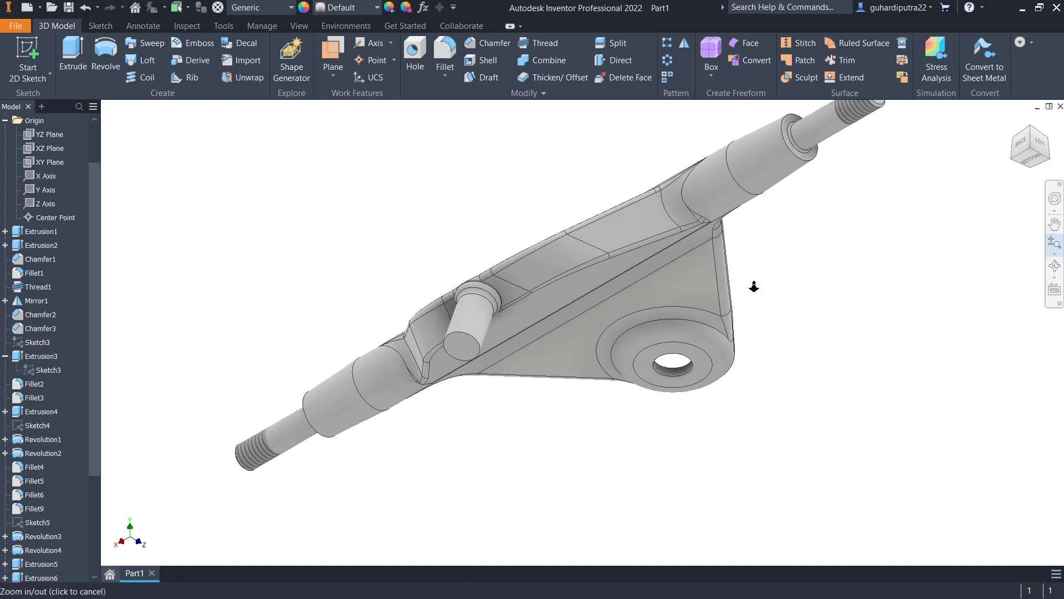
pyautogui.moveTo(756, 288)
pyautogui.keyDown('shift'); pyautogui.mouseDown(button='middle')
pyautogui.moveTo(724, 233)
pyautogui.moveTo(693, 281)
pyautogui.moveTo(630, 309)
pyautogui.moveTo(601, 316)
pyautogui.moveTo(577, 285)
pyautogui.moveTo(558, 307)
pyautogui.moveTo(564, 326)
pyautogui.mouseUp(button='middle'); pyautogui.keyUp('shift')
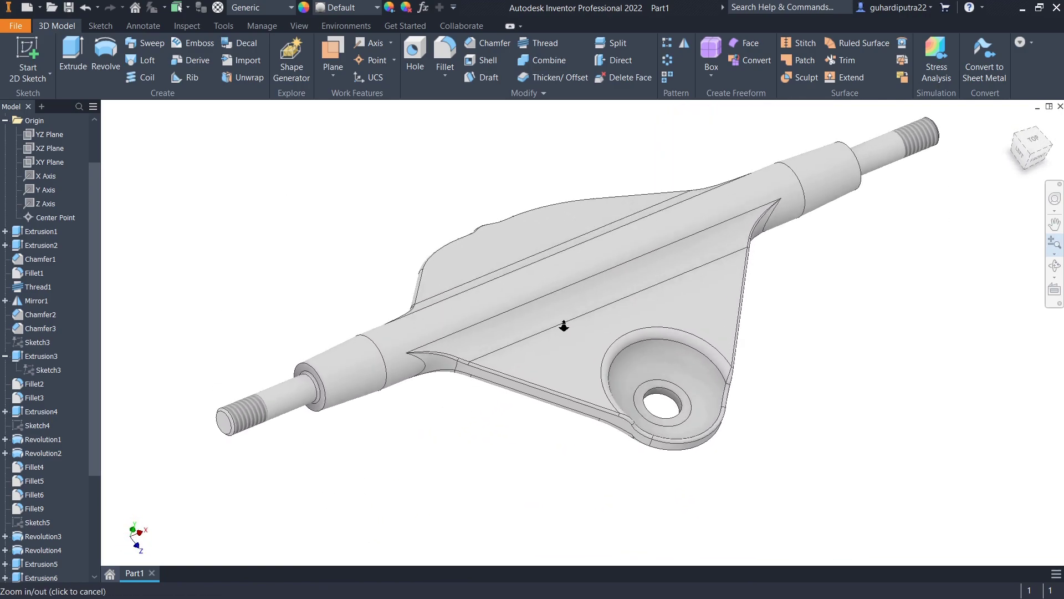
pyautogui.scroll(-2, 574, 309)
pyautogui.moveTo(1032, 148)
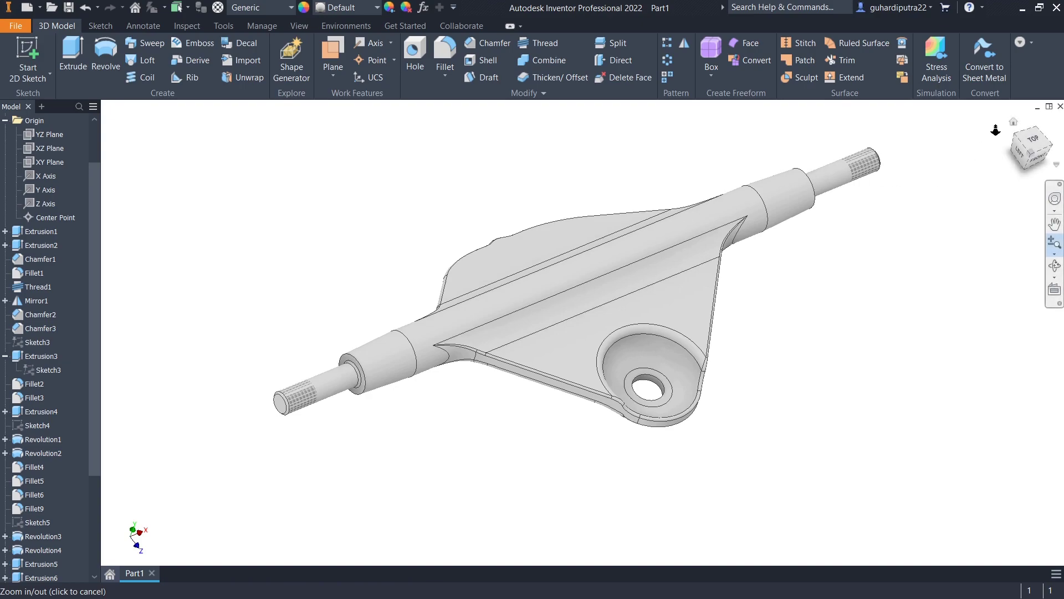
pyautogui.click(1014, 122)
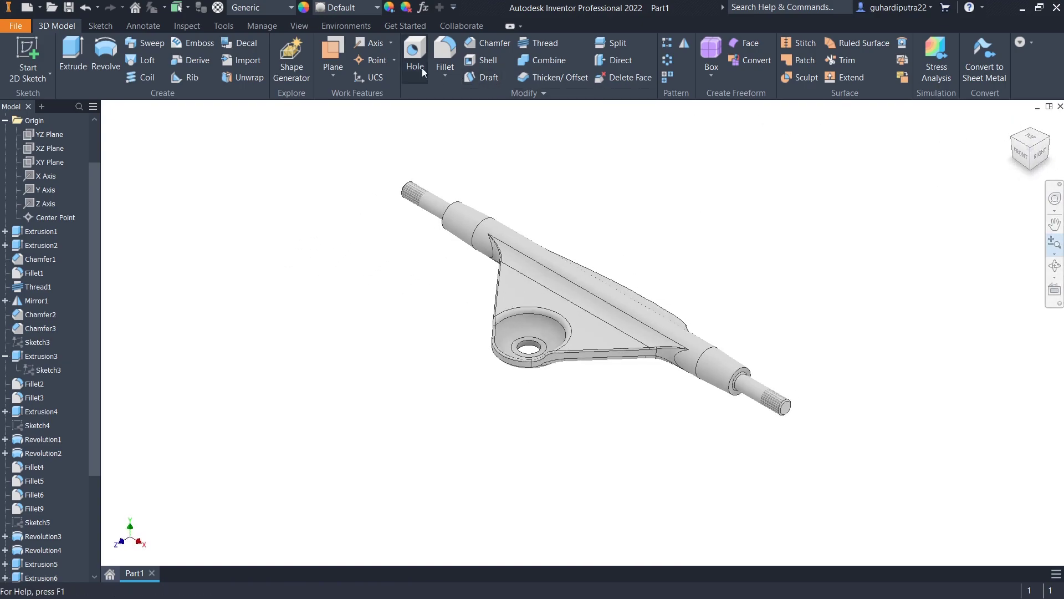
# Turn on Clean Screen, then zoom and orbit the finished hanger back to Home view.
pyautogui.click(288, 24)
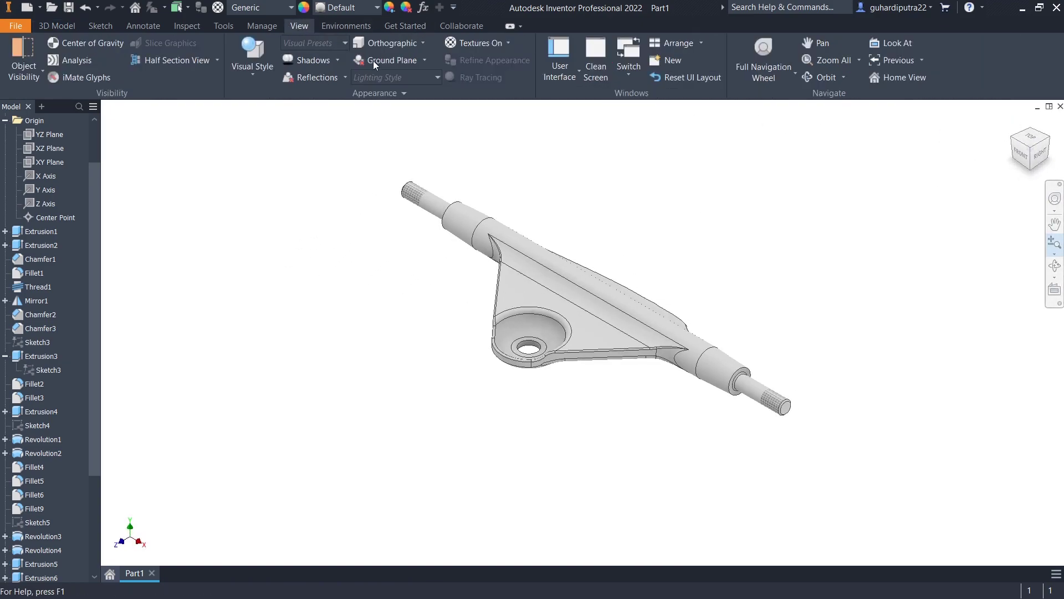
pyautogui.click(602, 52)
pyautogui.scroll(-2, 830, 371)
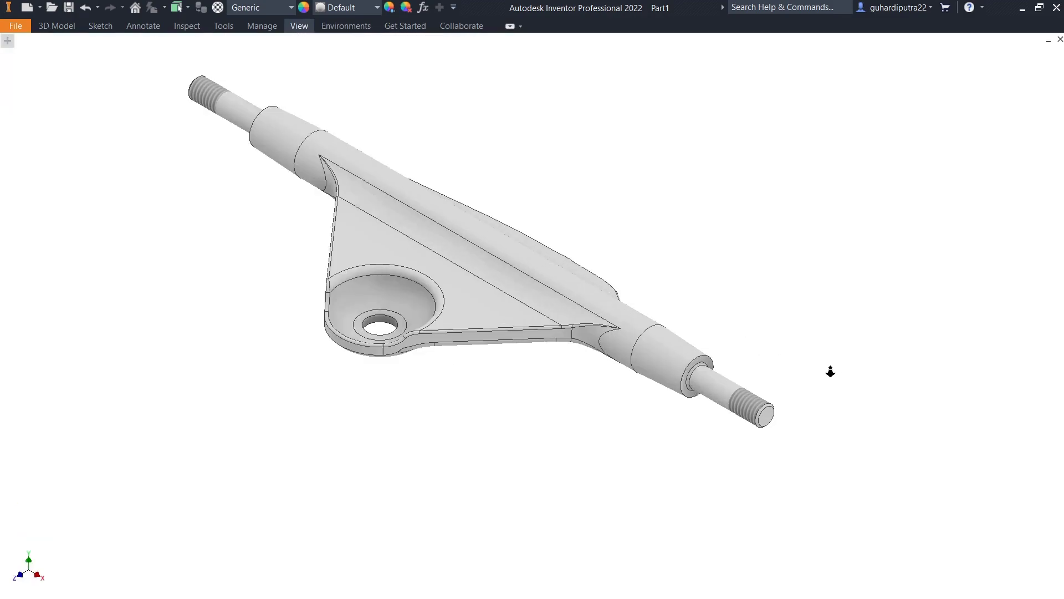
pyautogui.rightClick(837, 331)
pyautogui.click(880, 331)
pyautogui.moveTo(772, 338)
pyautogui.keyDown('shift'); pyautogui.mouseDown(button='middle')
pyautogui.moveTo(570, 304)
pyautogui.moveTo(510, 209)
pyautogui.moveTo(382, 248)
pyautogui.moveTo(325, 308)
pyautogui.moveTo(311, 468)
pyautogui.moveTo(388, 134)
pyautogui.mouseUp(button='middle'); pyautogui.keyUp('shift')
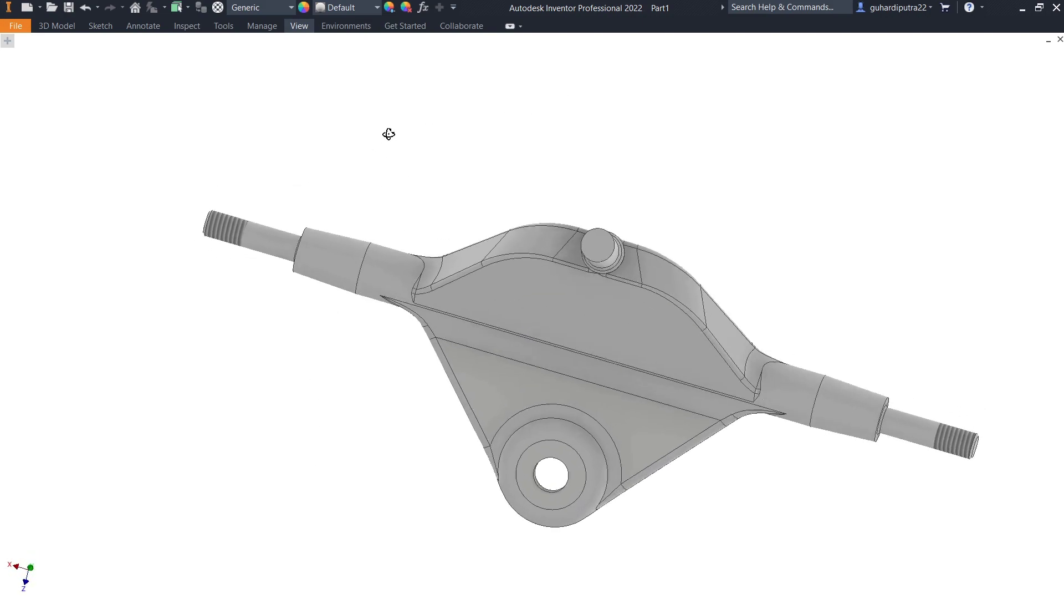
pyautogui.press('F3')
pyautogui.moveTo(395, 190)
pyautogui.mouseDown()
pyautogui.moveTo(392, 199)
pyautogui.moveTo(397, 171)
pyautogui.moveTo(421, 197)
pyautogui.mouseUp()
pyautogui.moveTo(542, 251)
pyautogui.keyDown('shift'); pyautogui.mouseDown(button='middle')
pyautogui.moveTo(553, 280)
pyautogui.moveTo(416, 209)
pyautogui.moveTo(580, 489)
pyautogui.moveTo(505, 551)
pyautogui.mouseUp(button='middle'); pyautogui.keyUp('shift')
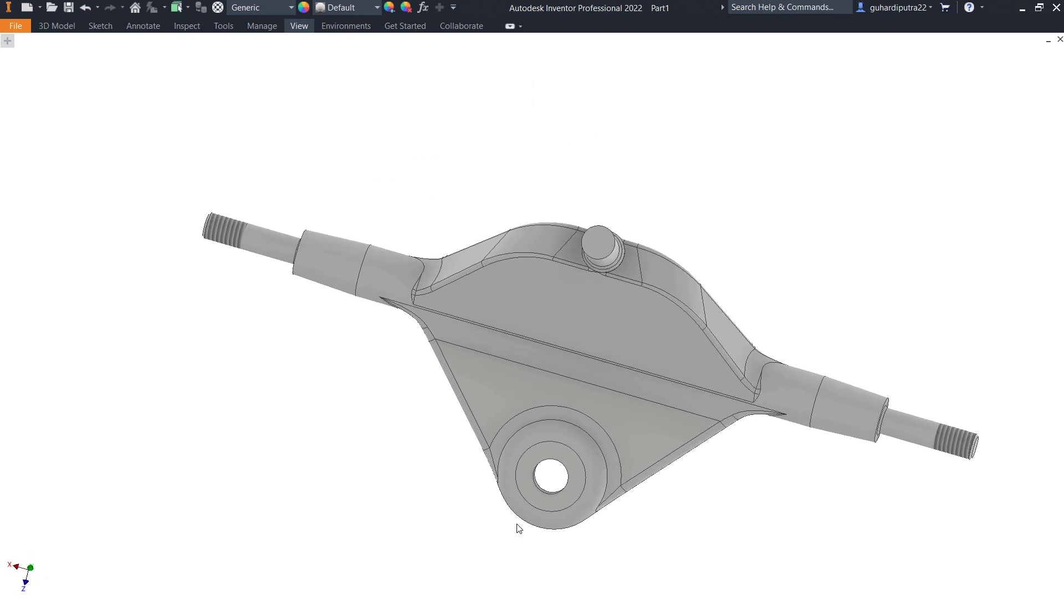
pyautogui.press('F6')
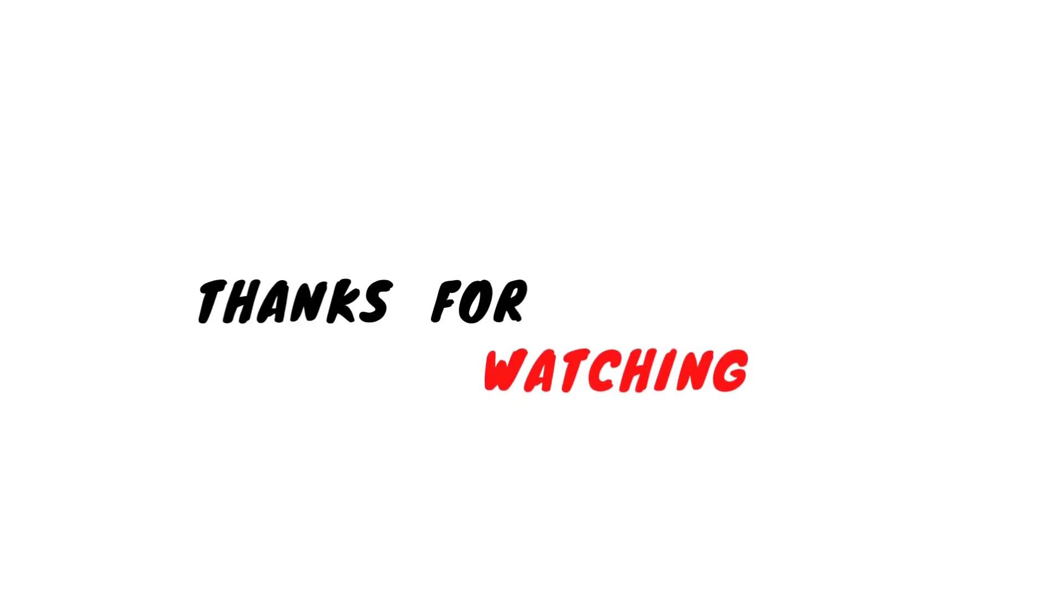